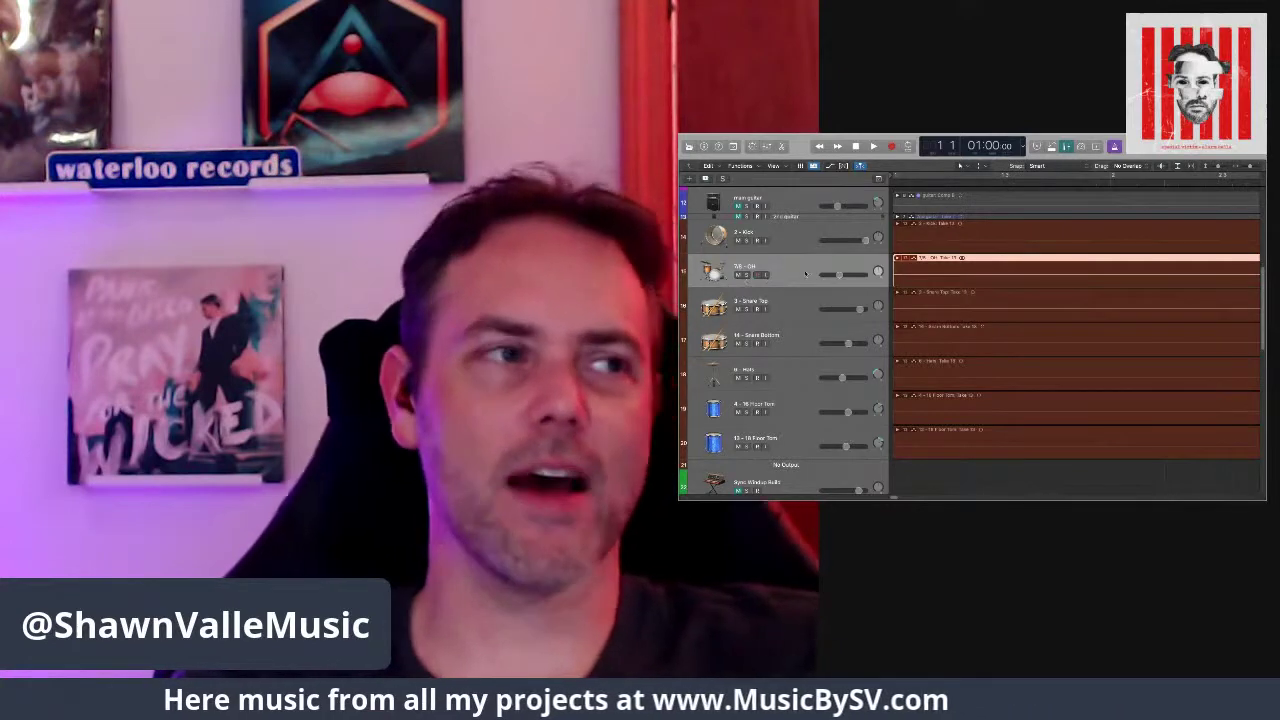
Step: Look through the project's track list, from the lead vocals past the drums to the co-writer's guitar, bass and vocal tracks
{"action": "scroll", "coordinate": [804, 276], "scroll_direction": "up", "scroll_amount": 1}
{"action": "scroll", "coordinate": [802, 277], "scroll_direction": "up", "scroll_amount": 10}
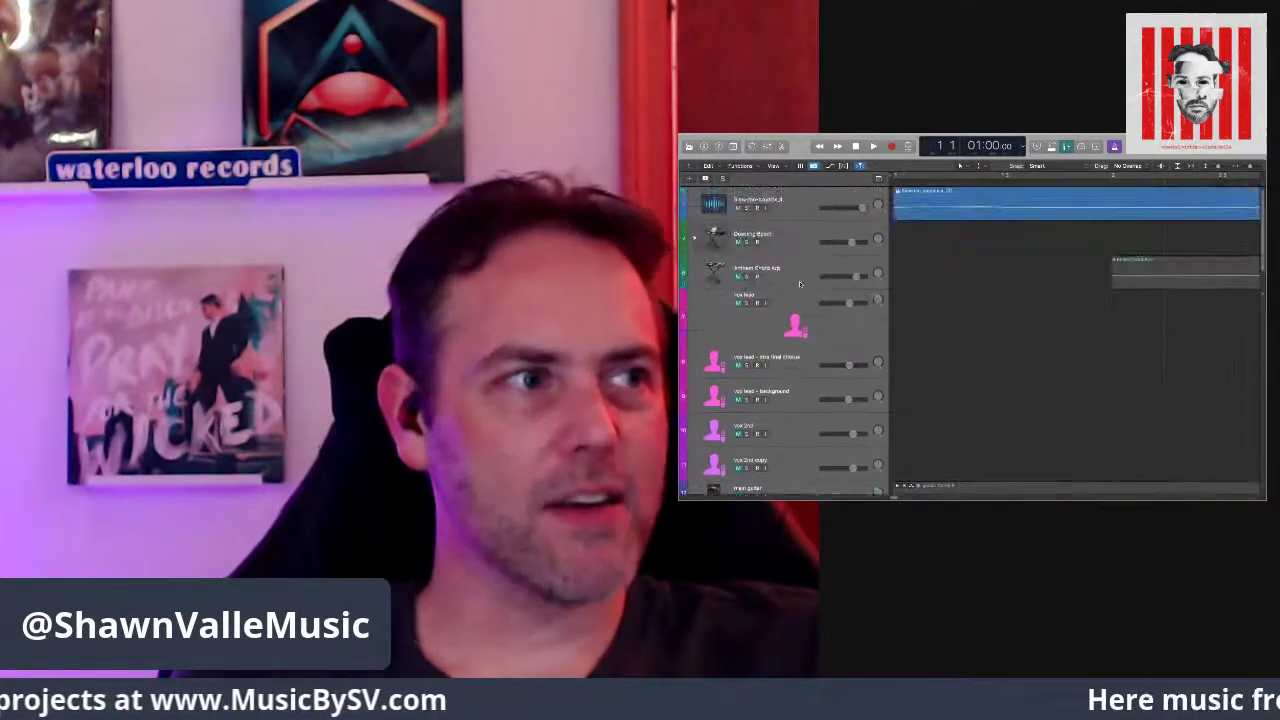
{"action": "scroll", "coordinate": [800, 284], "scroll_direction": "down", "scroll_amount": 10}
{"action": "scroll", "coordinate": [800, 284], "scroll_direction": "down", "scroll_amount": 5}
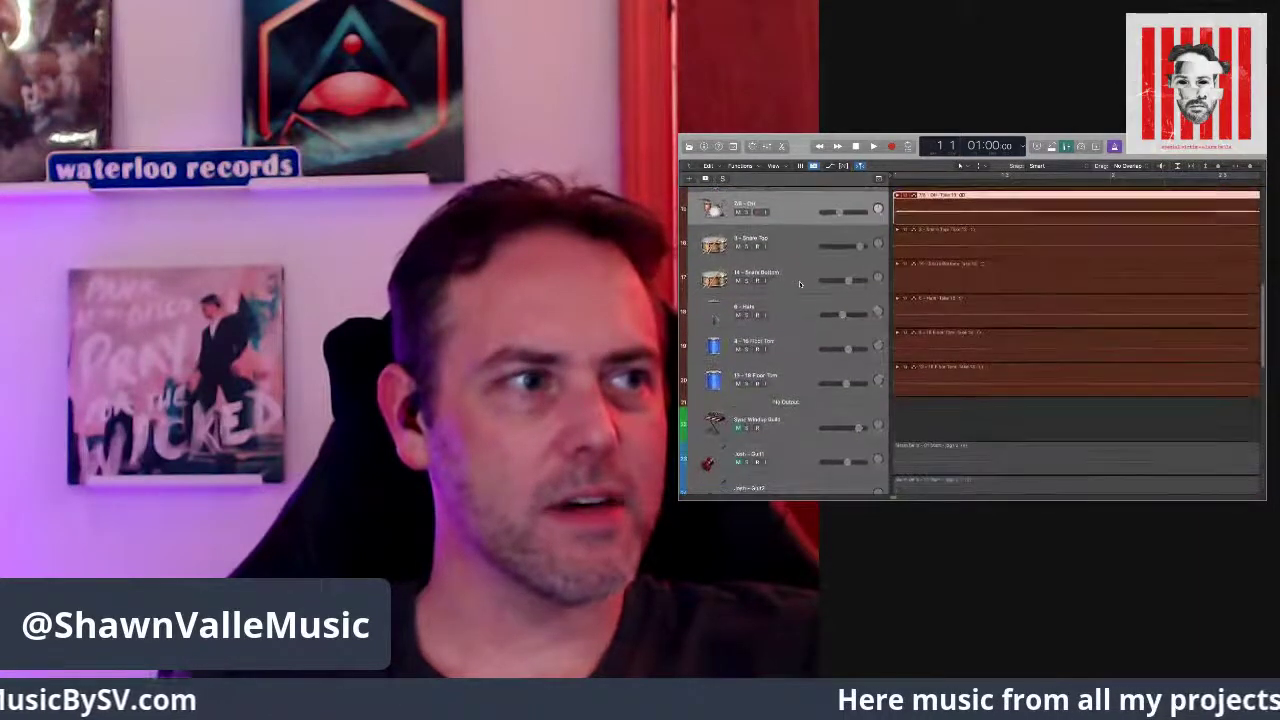
{"action": "scroll", "coordinate": [800, 340], "scroll_direction": "up", "scroll_amount": 5}
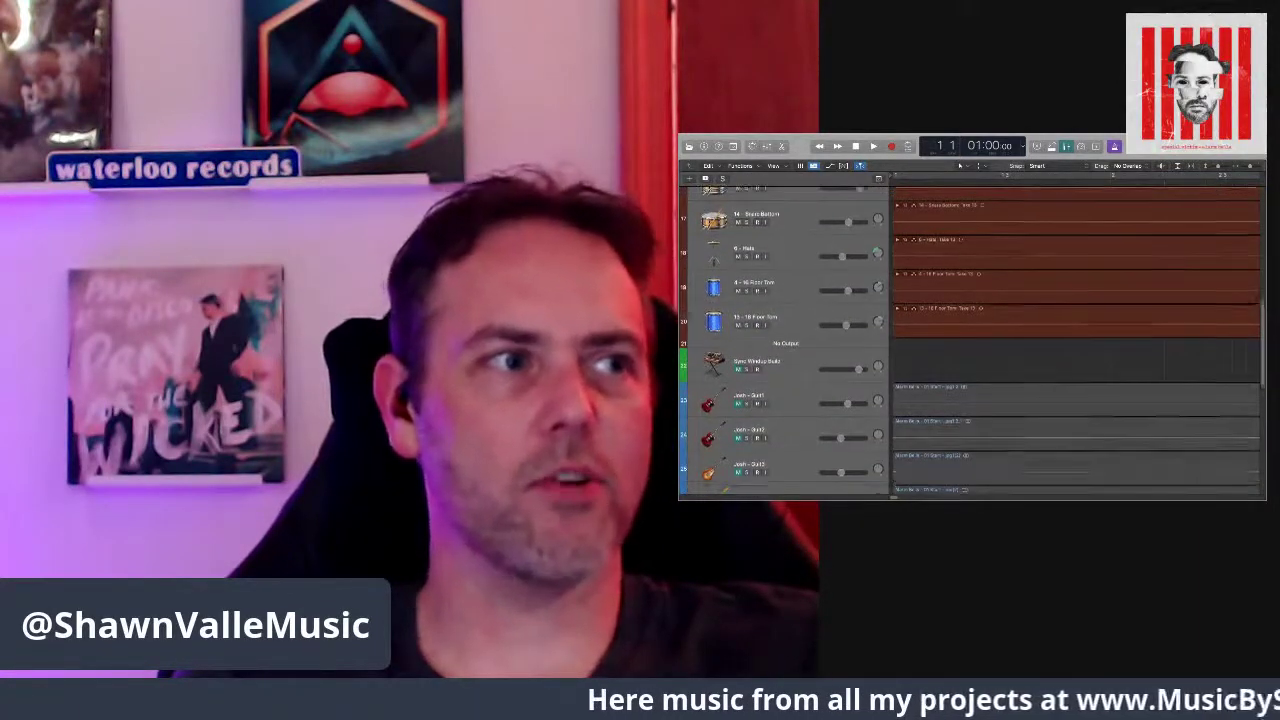
{"action": "scroll", "coordinate": [785, 325], "scroll_direction": "down", "scroll_amount": 10}
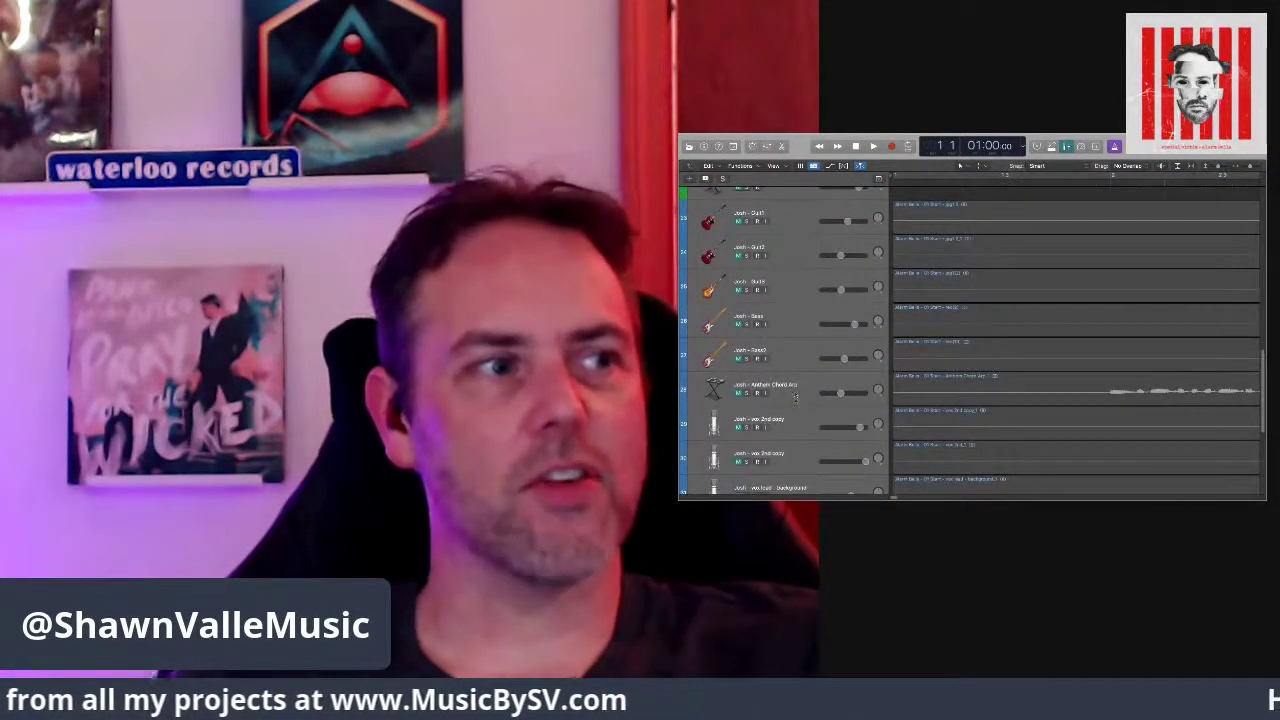
{"action": "scroll", "coordinate": [796, 398], "scroll_direction": "down", "scroll_amount": 1}
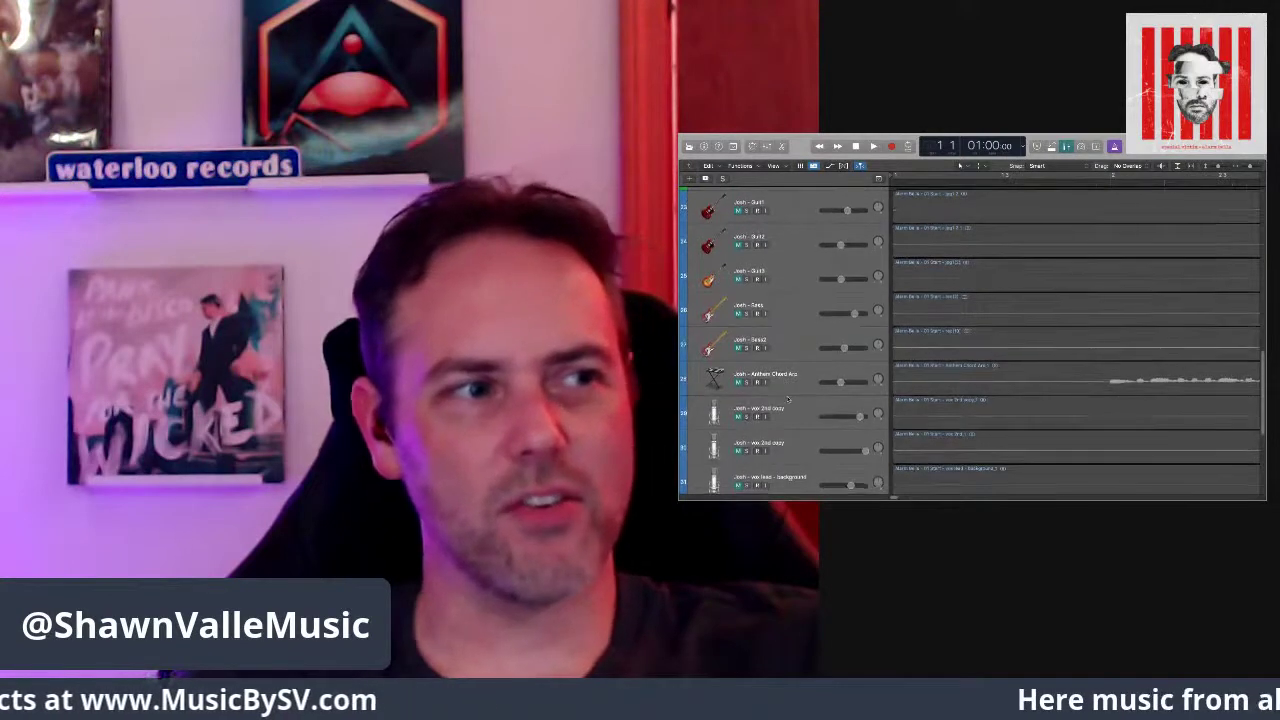
{"action": "scroll", "coordinate": [788, 444], "scroll_direction": "down", "scroll_amount": 2}
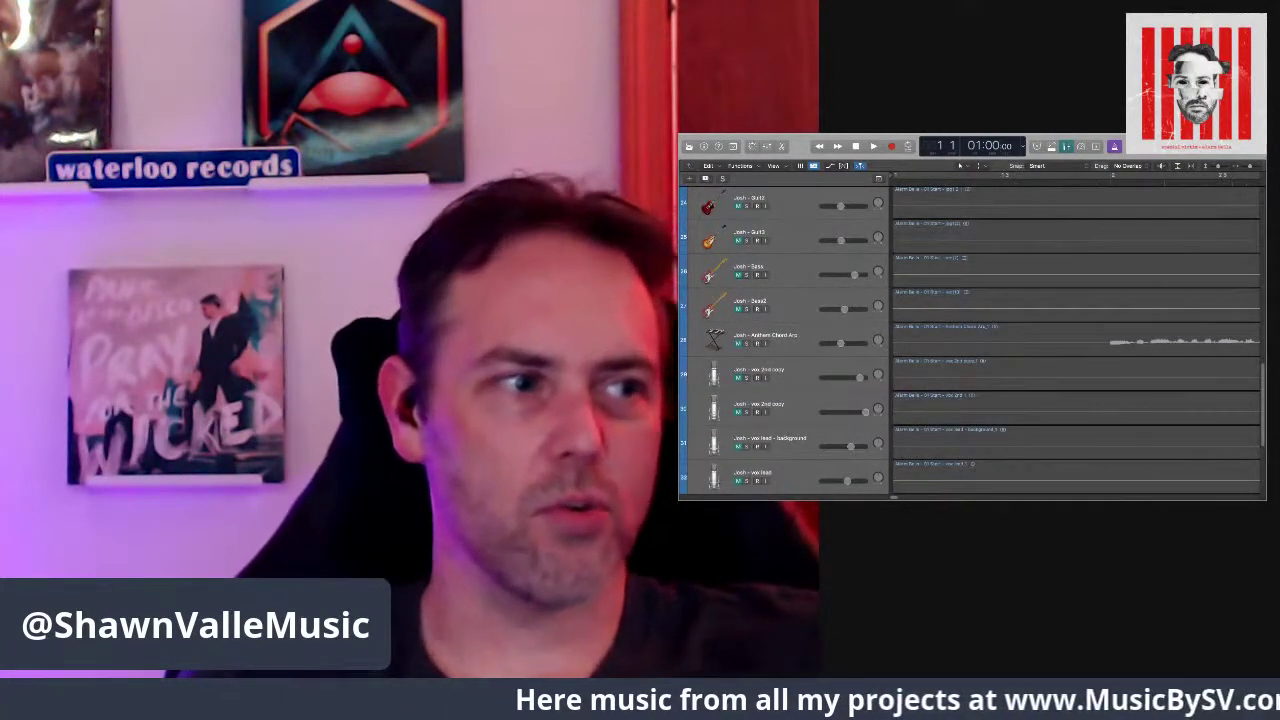
Step: Unmute the co-writer's vox lead, vox lead - background and both vox 2nd copy tracks
{"action": "left_click", "coordinate": [738, 481]}
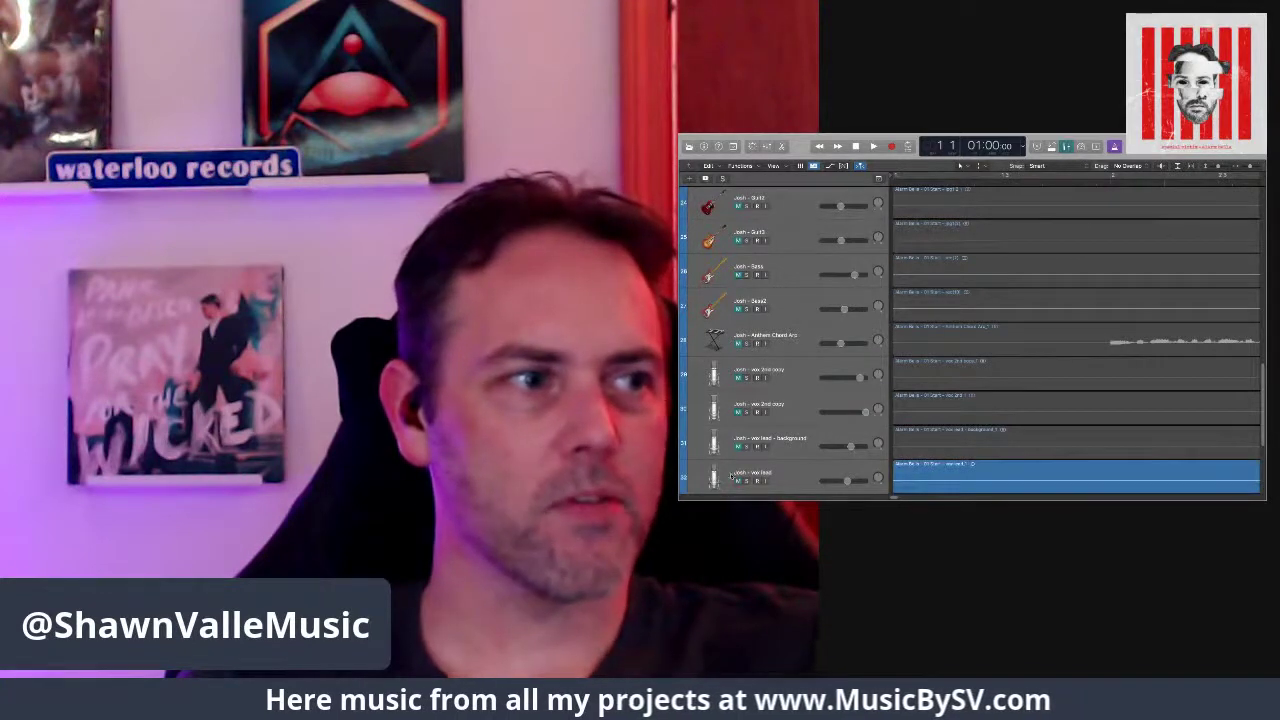
{"action": "left_click", "coordinate": [738, 447]}
{"action": "left_click", "coordinate": [738, 412]}
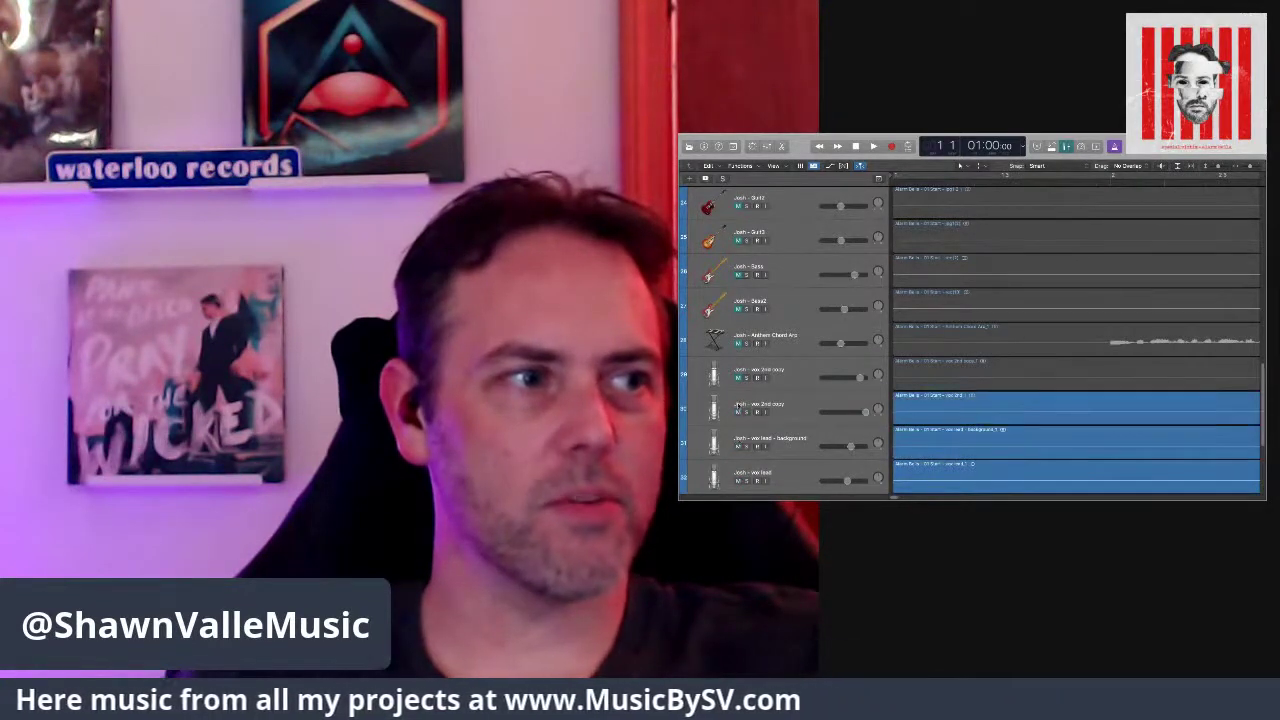
{"action": "left_click", "coordinate": [738, 378]}
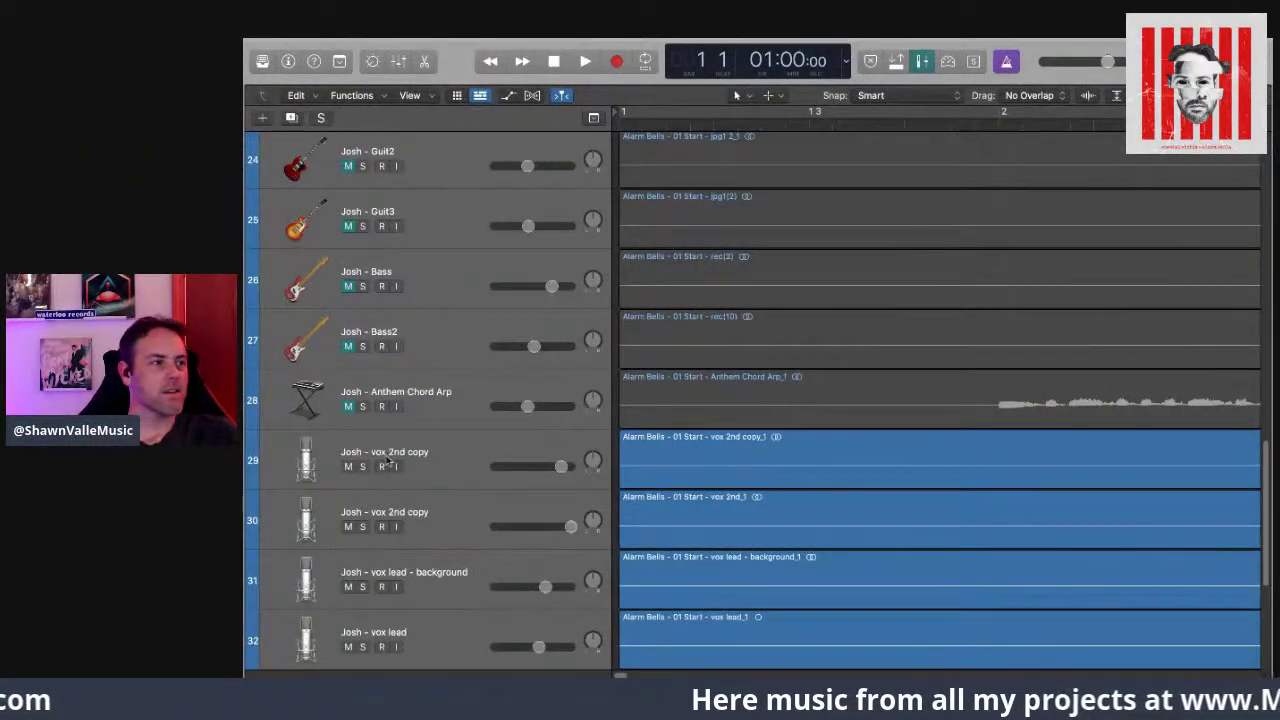
Step: Unmute the co-writer's Anthem Chord Arp, Bass2 and Bass tracks
{"action": "left_click", "coordinate": [348, 406]}
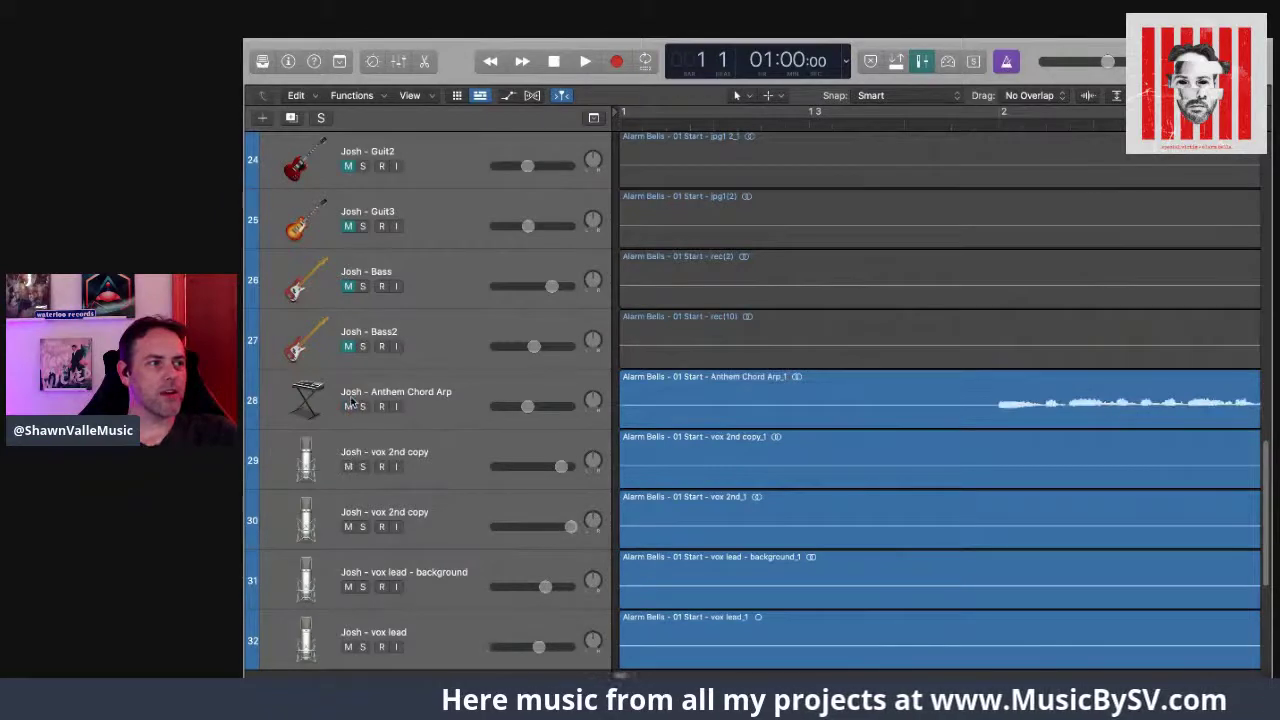
{"action": "left_click", "coordinate": [348, 346]}
{"action": "left_click", "coordinate": [348, 286]}
{"action": "scroll", "coordinate": [349, 344], "scroll_direction": "up", "scroll_amount": 2}
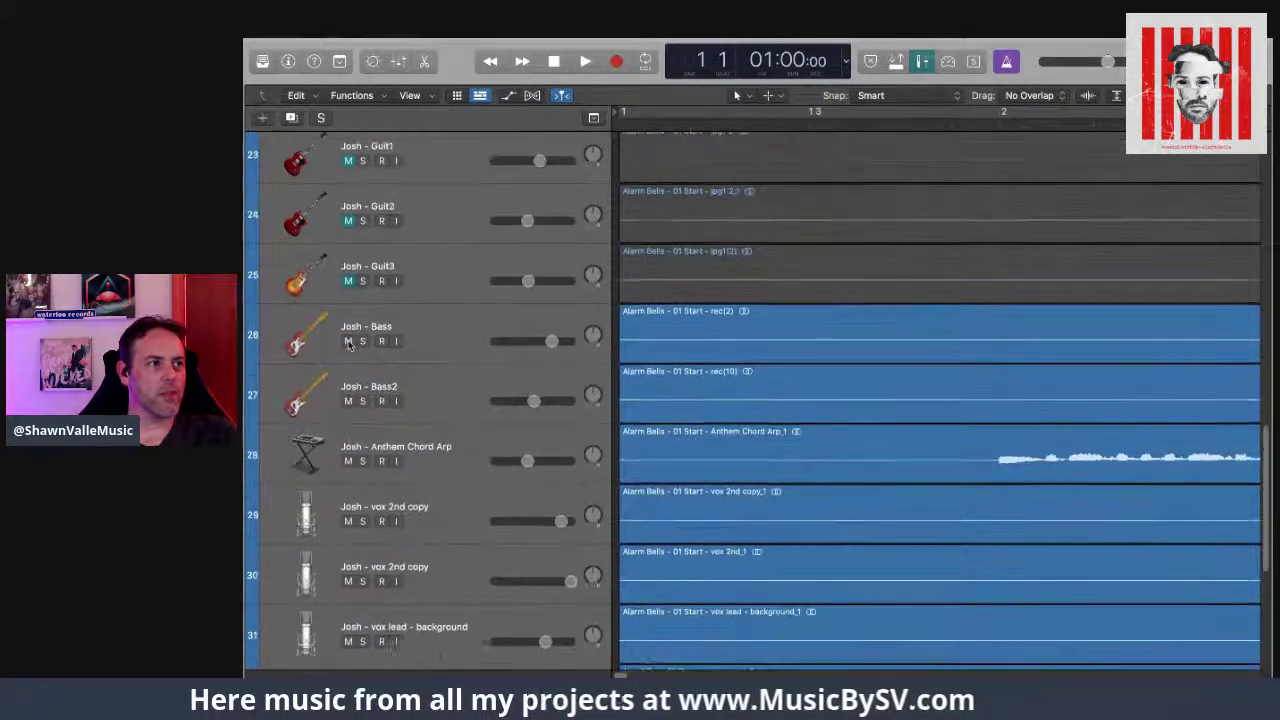
Step: Unmute the vox lead - xtra final chorus track, leaving the Alarm BellsXD reference track muted
{"action": "scroll", "coordinate": [420, 420], "scroll_direction": "down", "scroll_amount": 2}
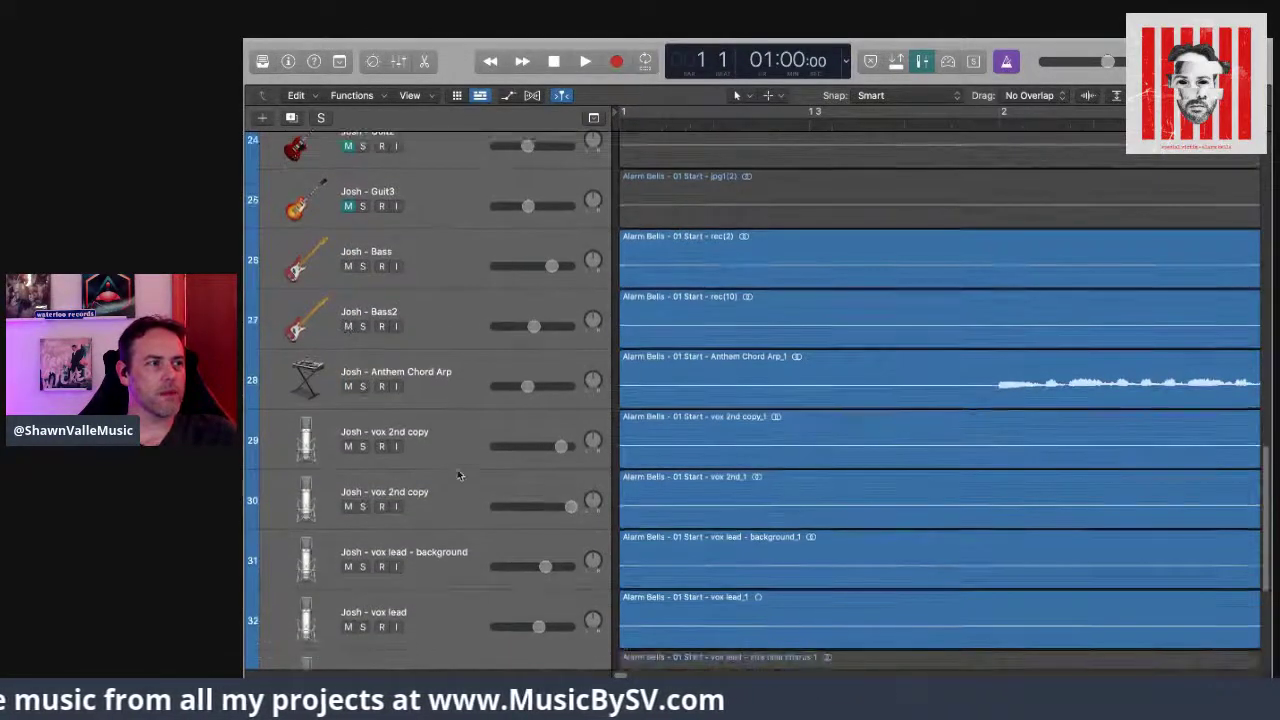
{"action": "scroll", "coordinate": [457, 469], "scroll_direction": "down", "scroll_amount": 5}
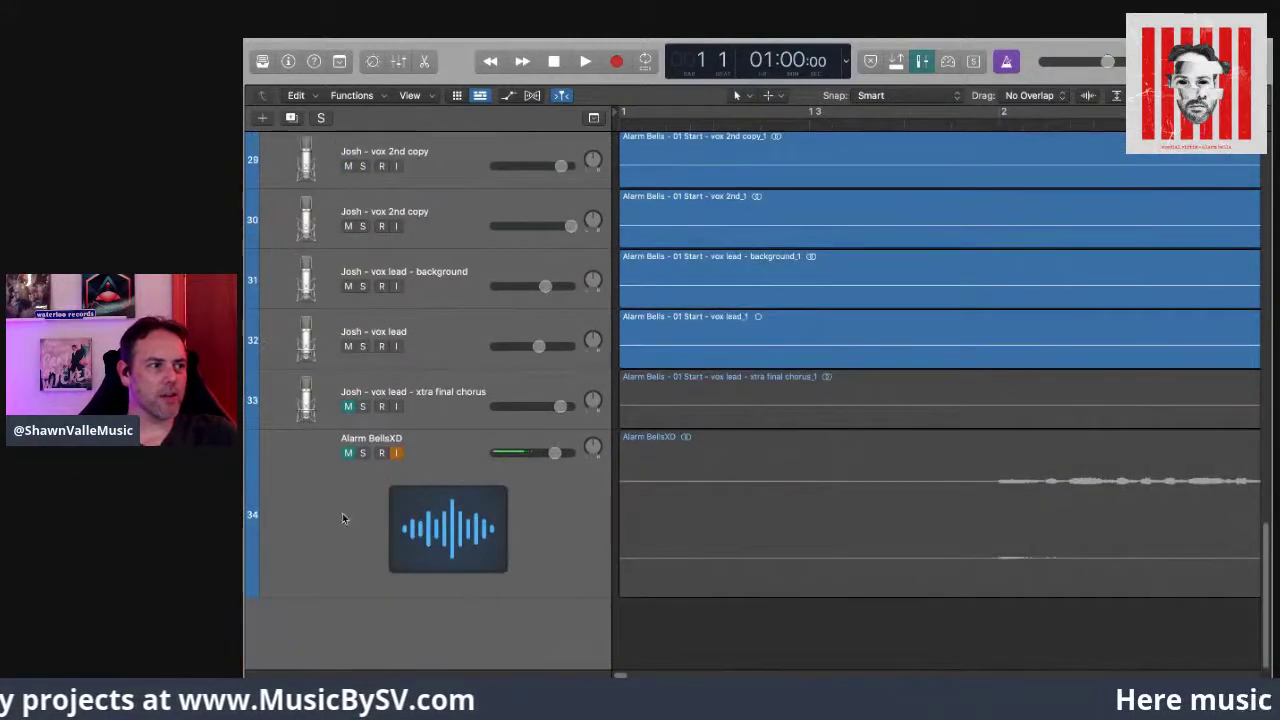
{"action": "scroll", "coordinate": [345, 510], "scroll_direction": "up", "scroll_amount": 1}
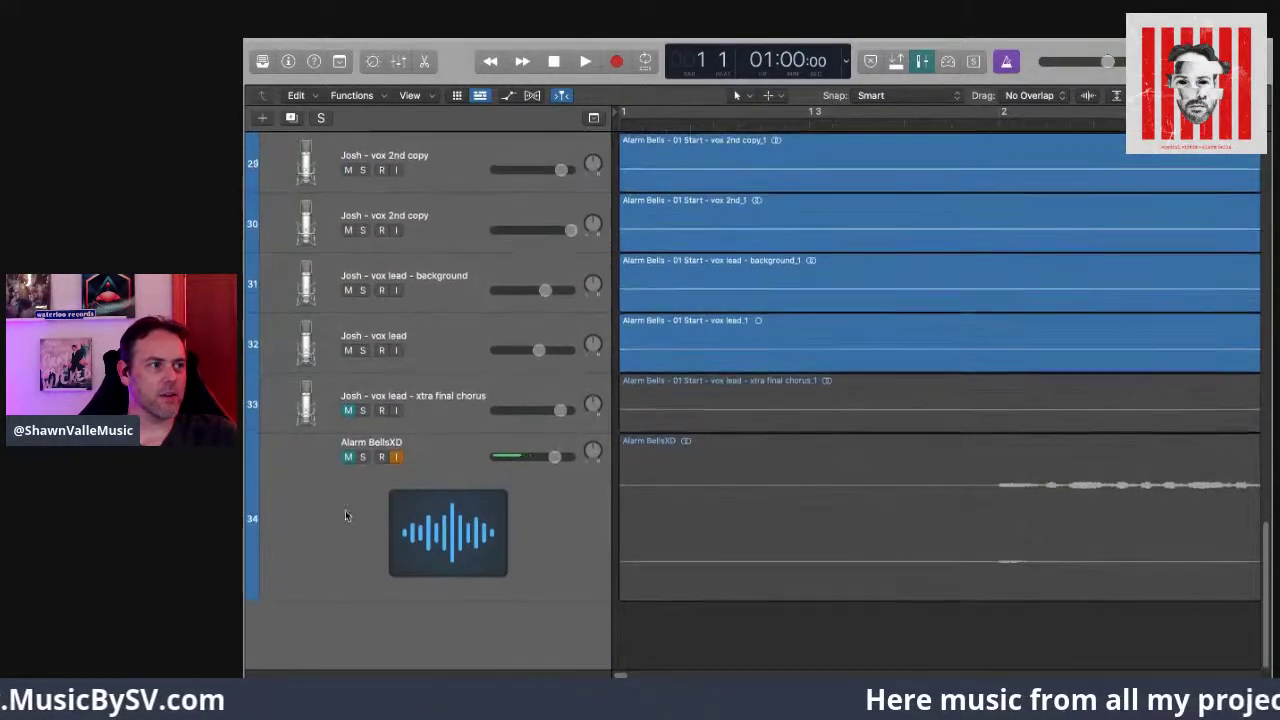
{"action": "left_click", "coordinate": [348, 410]}
Step: Unmute the co-writer's Guit3, Guit2 and Guit1 tracks and the Sync Windup Build track
{"action": "scroll", "coordinate": [412, 452], "scroll_direction": "up", "scroll_amount": 1}
{"action": "scroll", "coordinate": [411, 425], "scroll_direction": "up", "scroll_amount": 4}
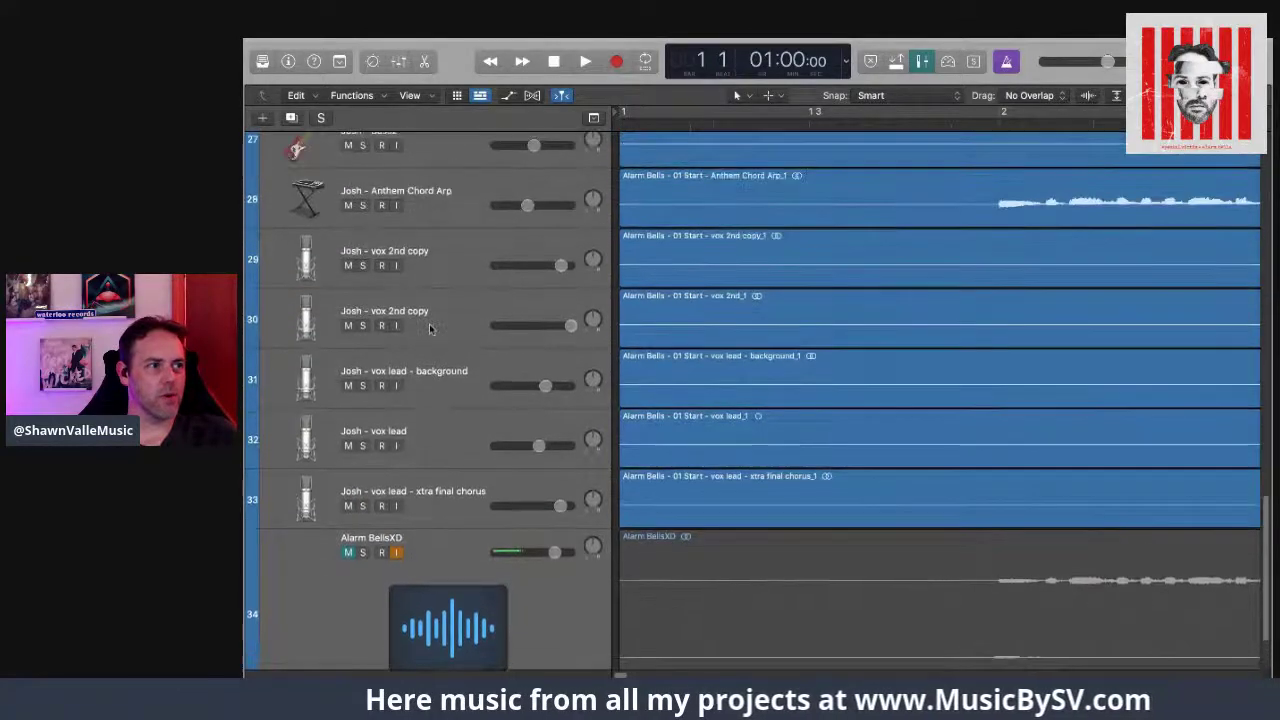
{"action": "scroll", "coordinate": [432, 354], "scroll_direction": "up", "scroll_amount": 4}
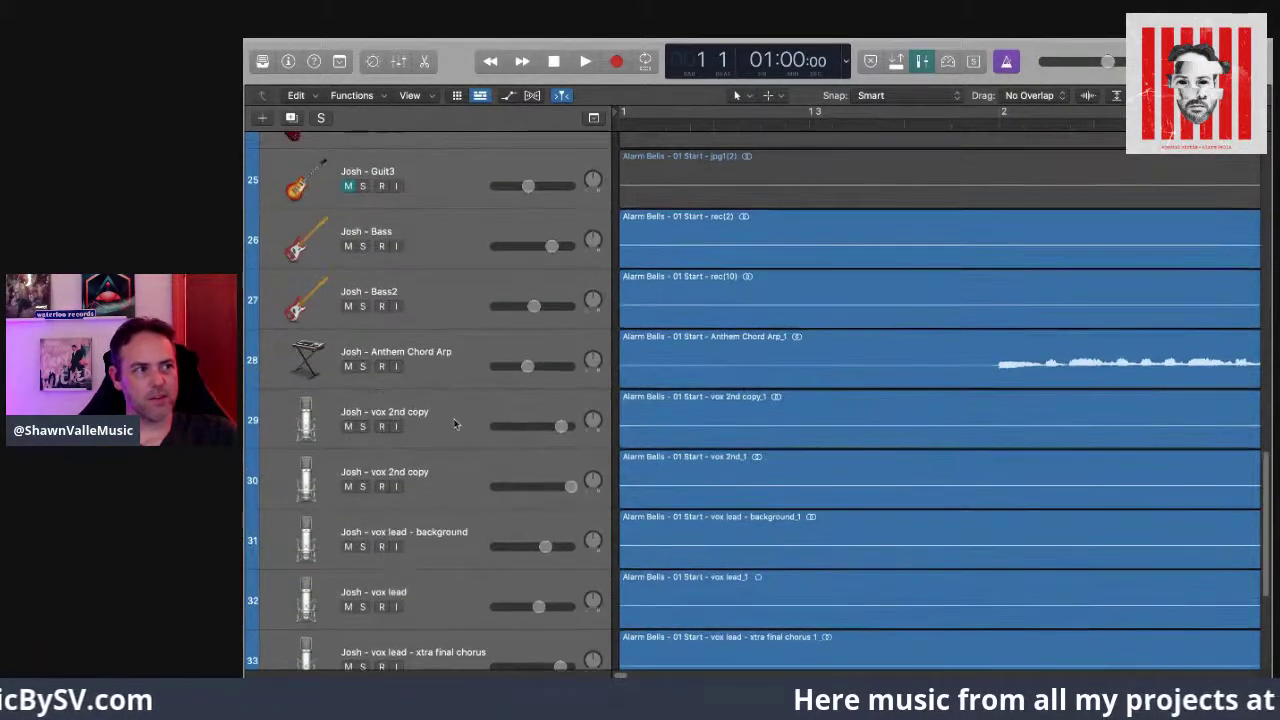
{"action": "scroll", "coordinate": [453, 422], "scroll_direction": "up", "scroll_amount": 1}
{"action": "scroll", "coordinate": [453, 424], "scroll_direction": "up", "scroll_amount": 3}
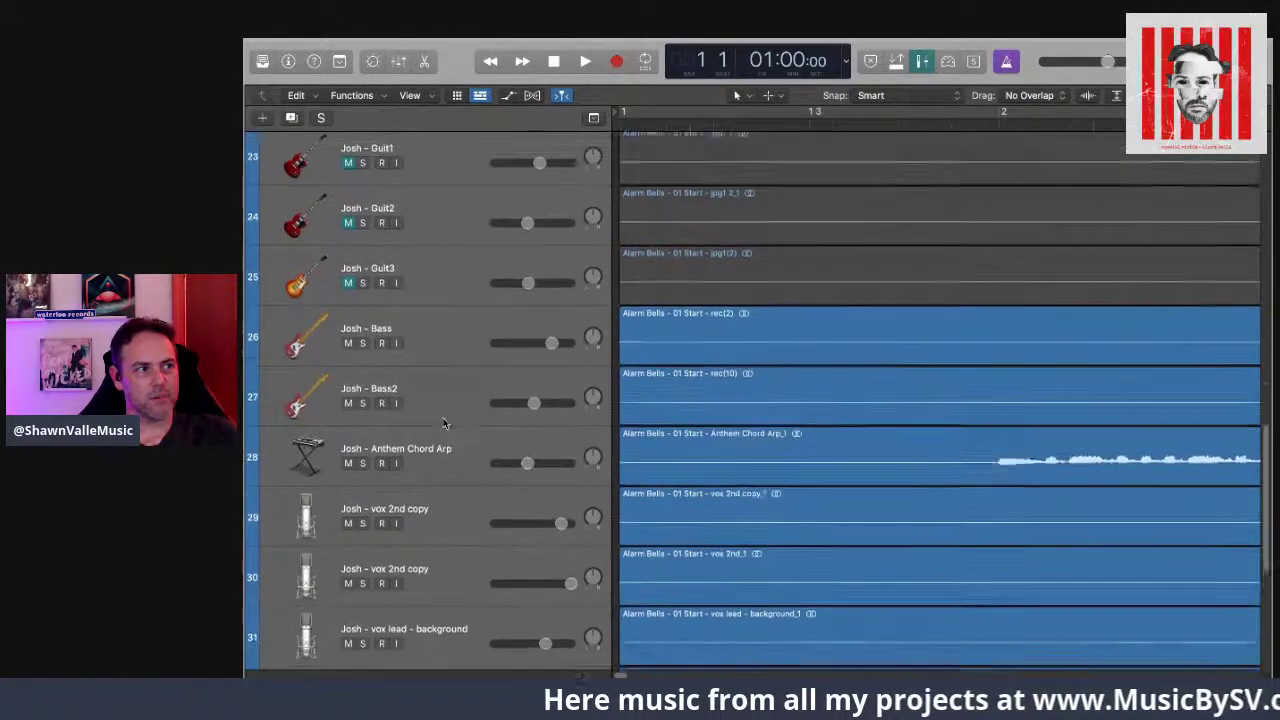
{"action": "scroll", "coordinate": [442, 422], "scroll_direction": "up", "scroll_amount": 1}
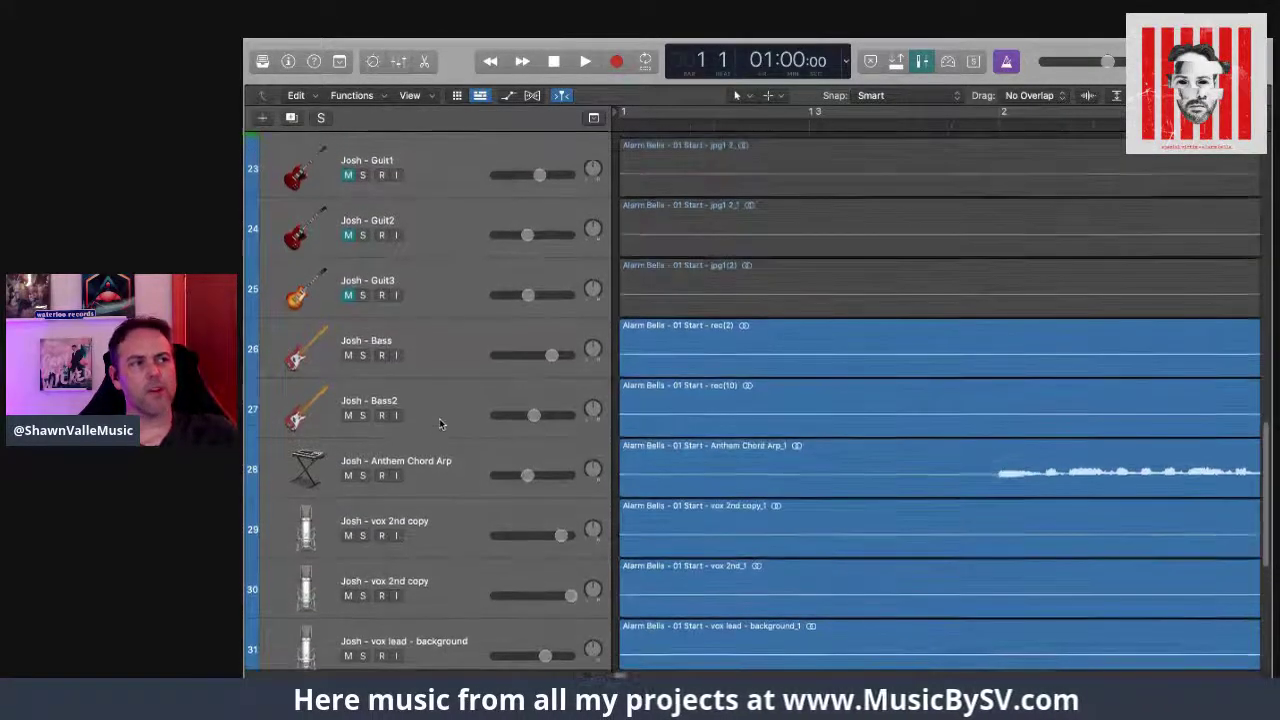
{"action": "scroll", "coordinate": [422, 515], "scroll_direction": "up", "scroll_amount": 2}
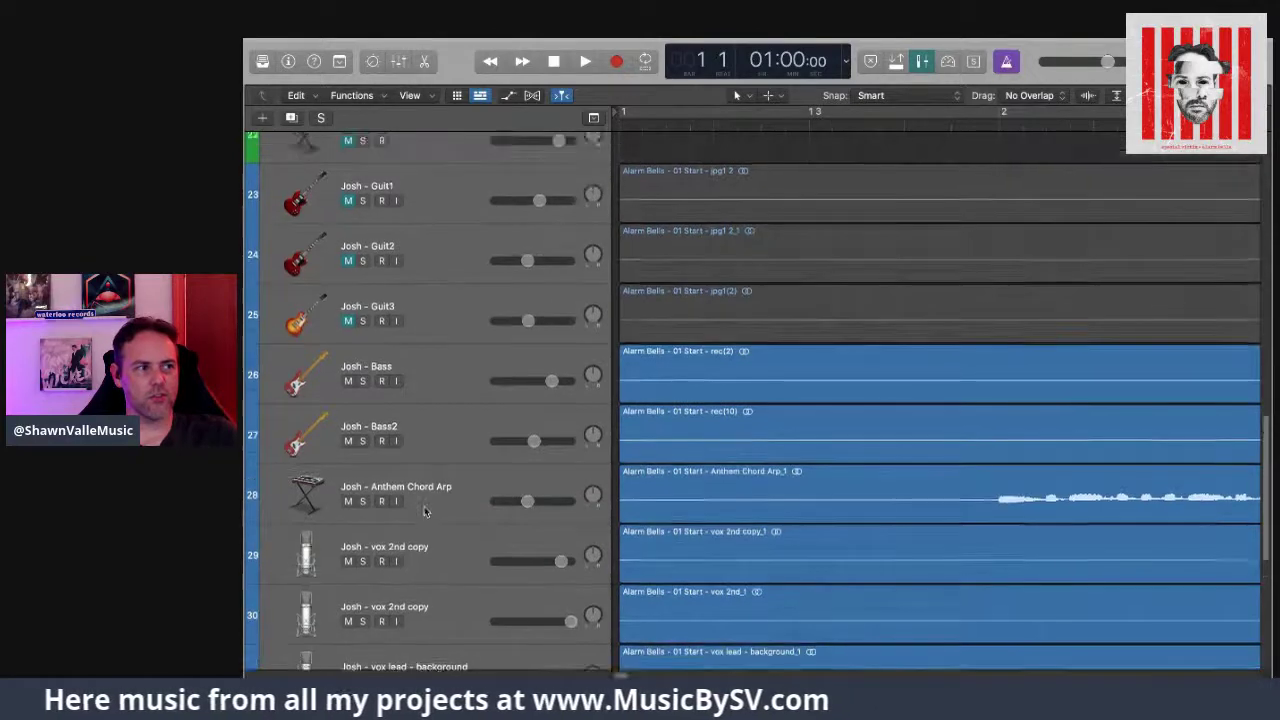
{"action": "scroll", "coordinate": [425, 530], "scroll_direction": "up", "scroll_amount": 3}
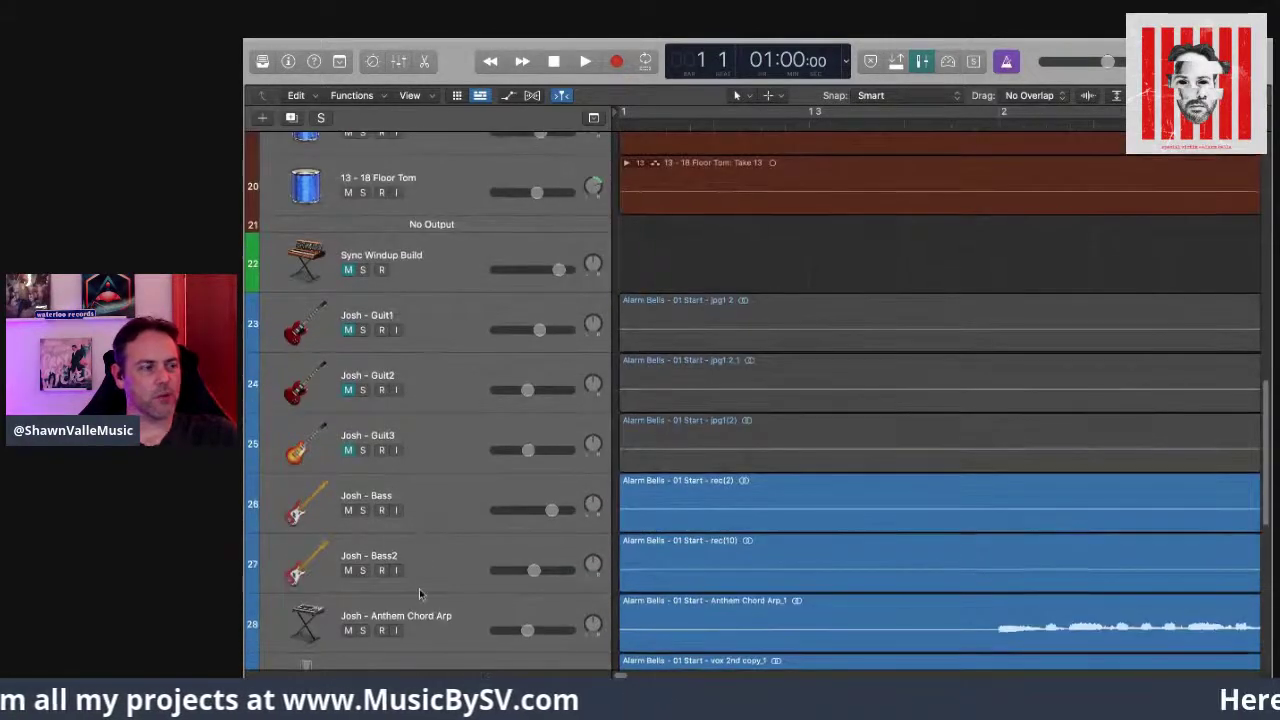
{"action": "scroll", "coordinate": [416, 555], "scroll_direction": "up", "scroll_amount": 1}
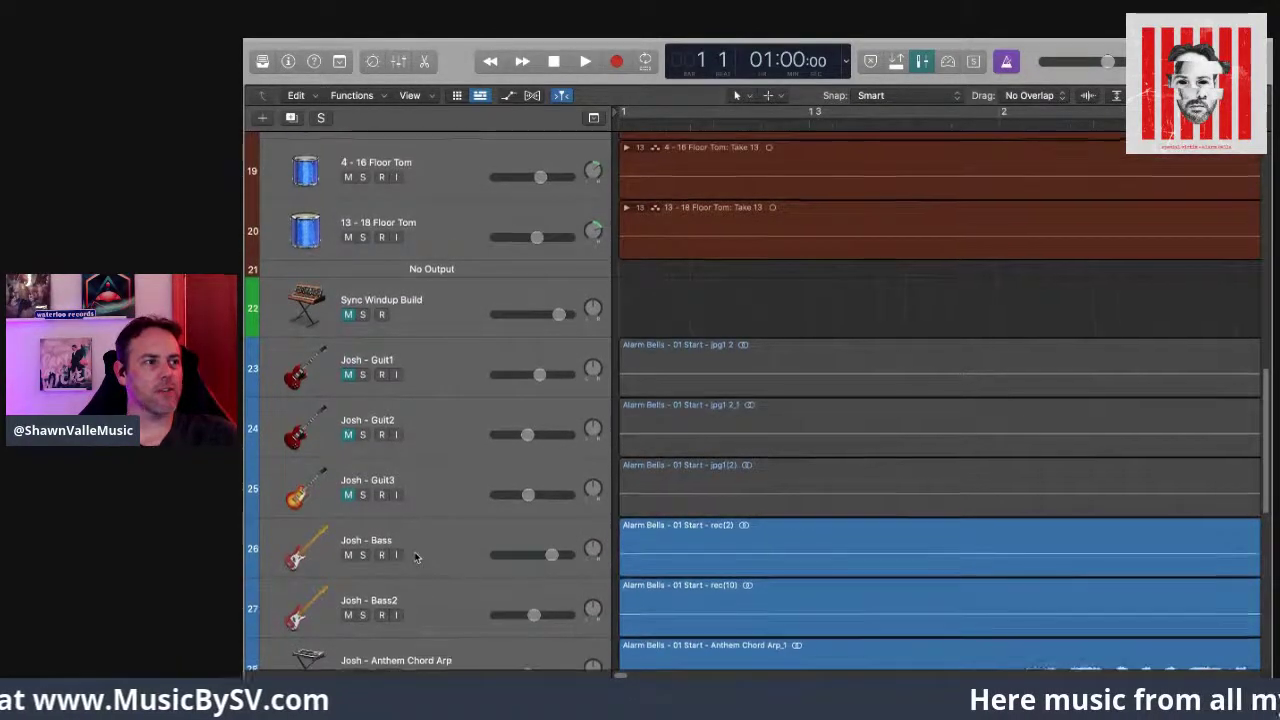
{"action": "left_click", "coordinate": [348, 495]}
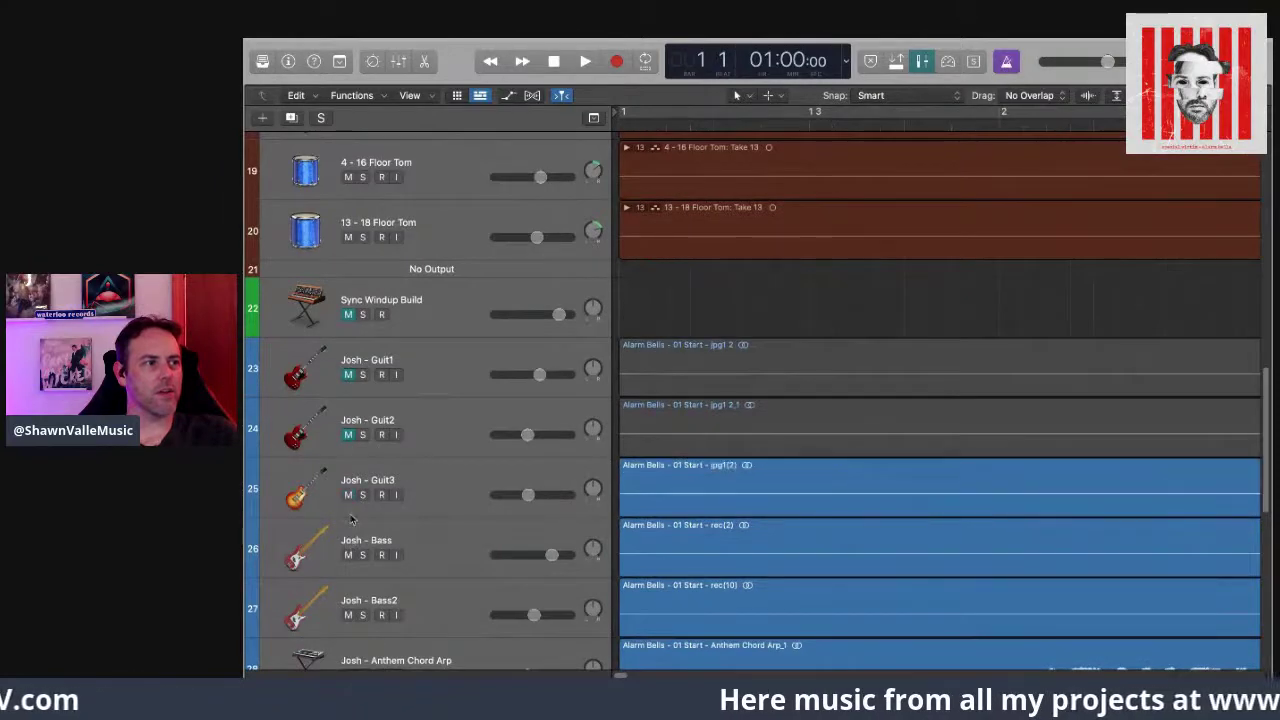
{"action": "left_click", "coordinate": [348, 435]}
{"action": "left_click", "coordinate": [348, 374]}
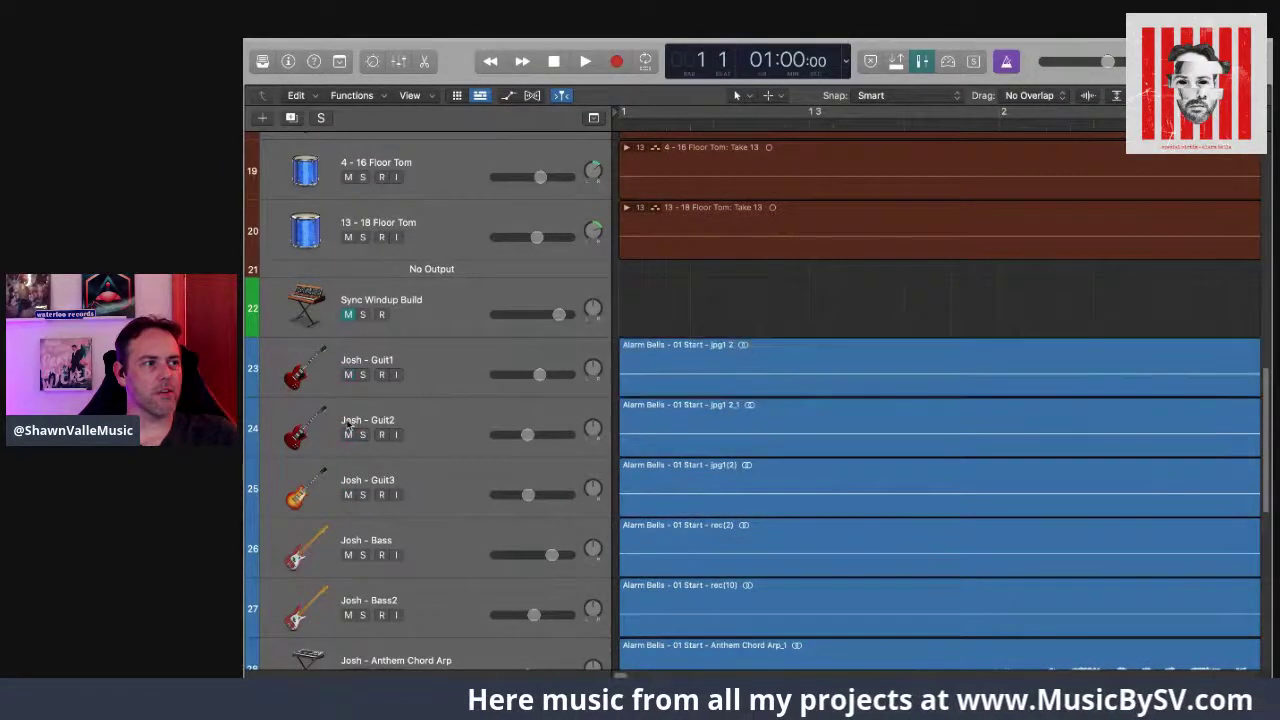
{"action": "scroll", "coordinate": [429, 449], "scroll_direction": "up", "scroll_amount": 2}
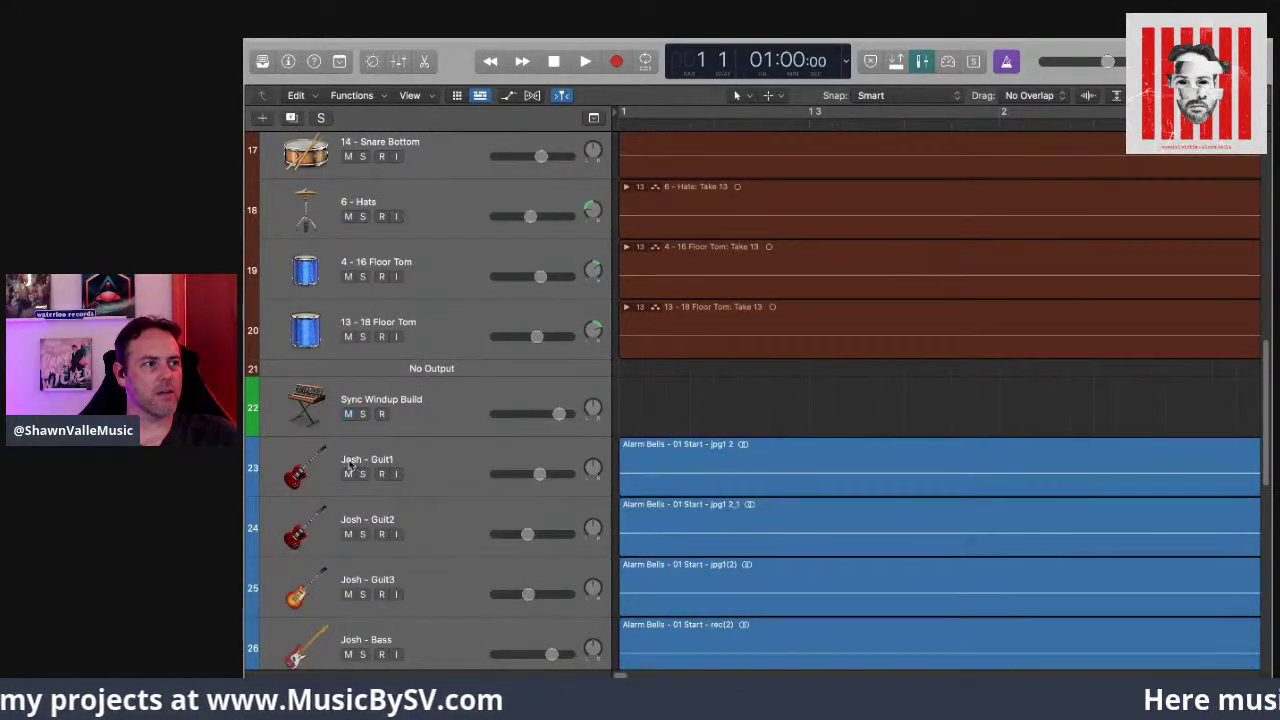
{"action": "scroll", "coordinate": [410, 463], "scroll_direction": "up", "scroll_amount": 4}
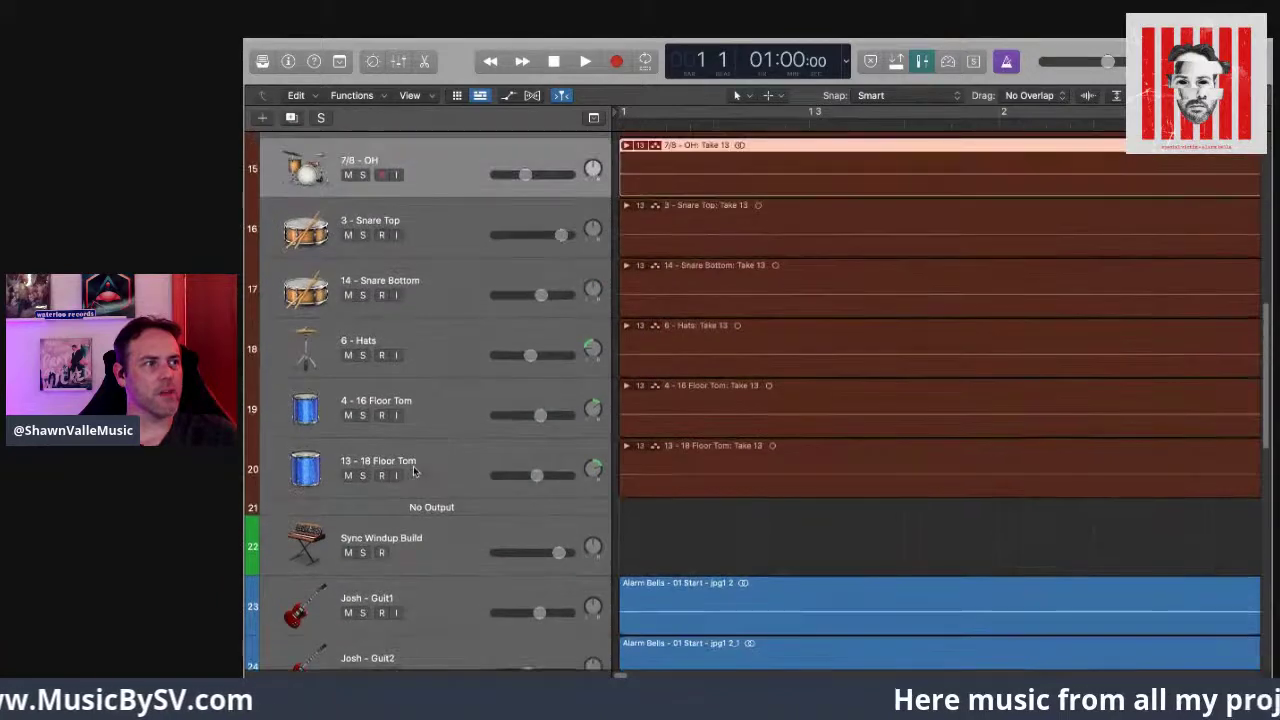
Step: Step through the kick, overhead, snare top and snare bottom tracks to review the close and overhead drum microphones
{"action": "scroll", "coordinate": [414, 472], "scroll_direction": "up", "scroll_amount": 1}
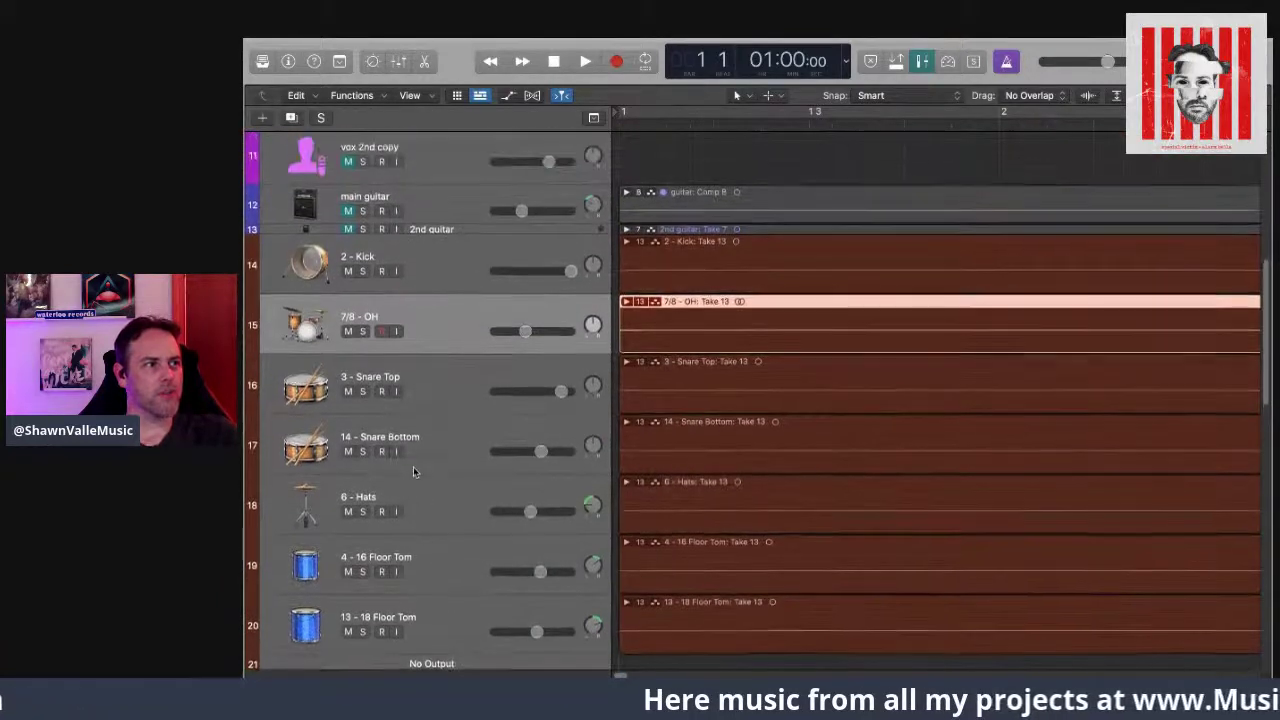
{"action": "scroll", "coordinate": [413, 466], "scroll_direction": "down", "scroll_amount": 1}
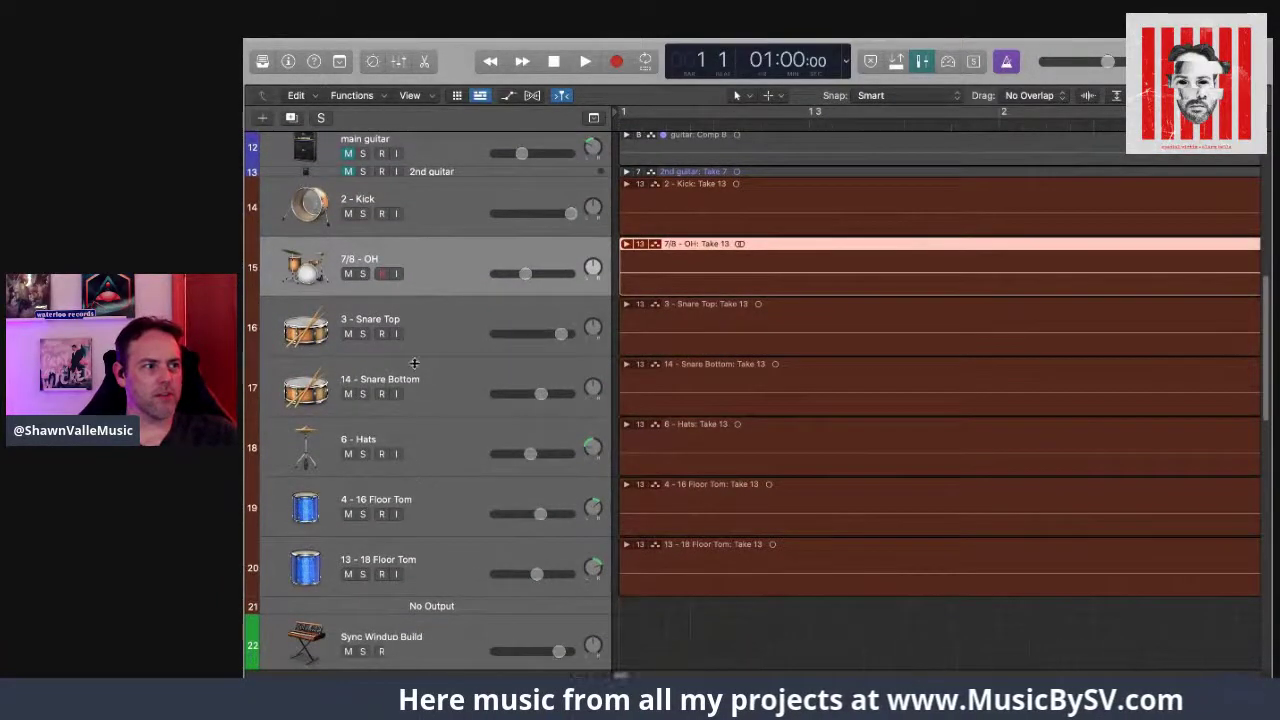
{"action": "key", "text": "Up"}
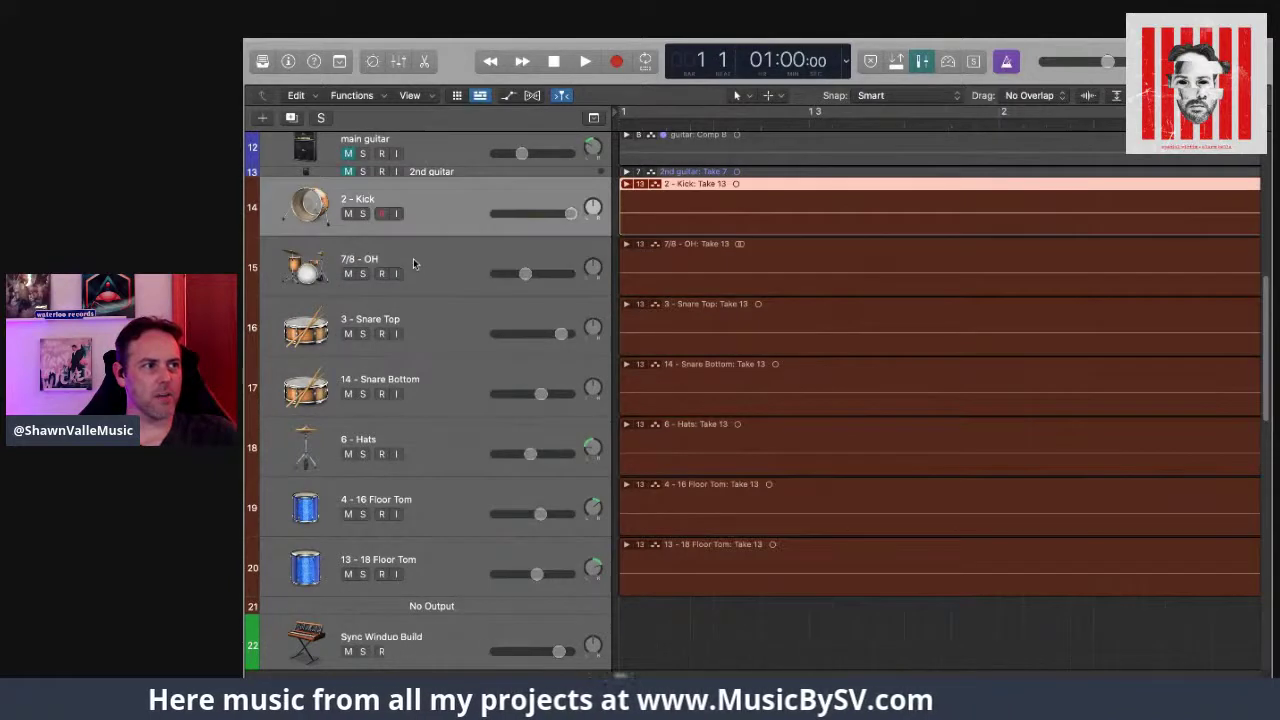
{"action": "key", "text": "Down"}
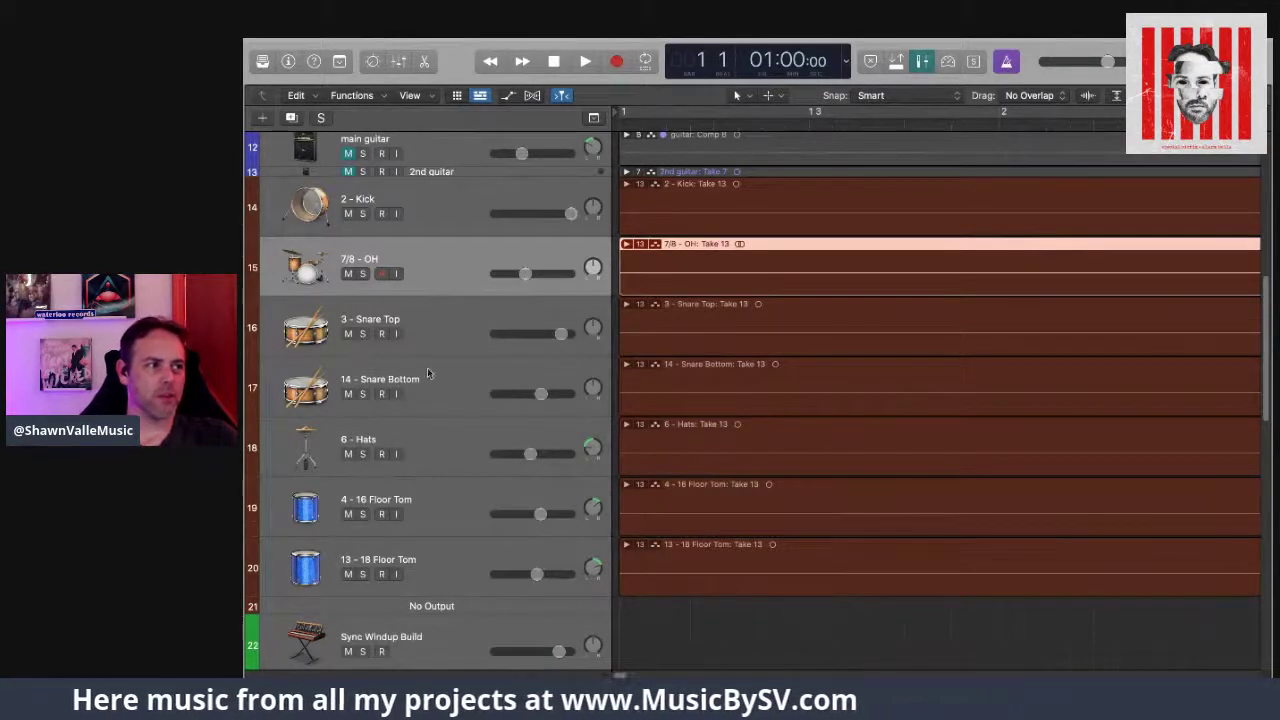
{"action": "key", "text": "Down"}
{"action": "key", "text": "Down"}
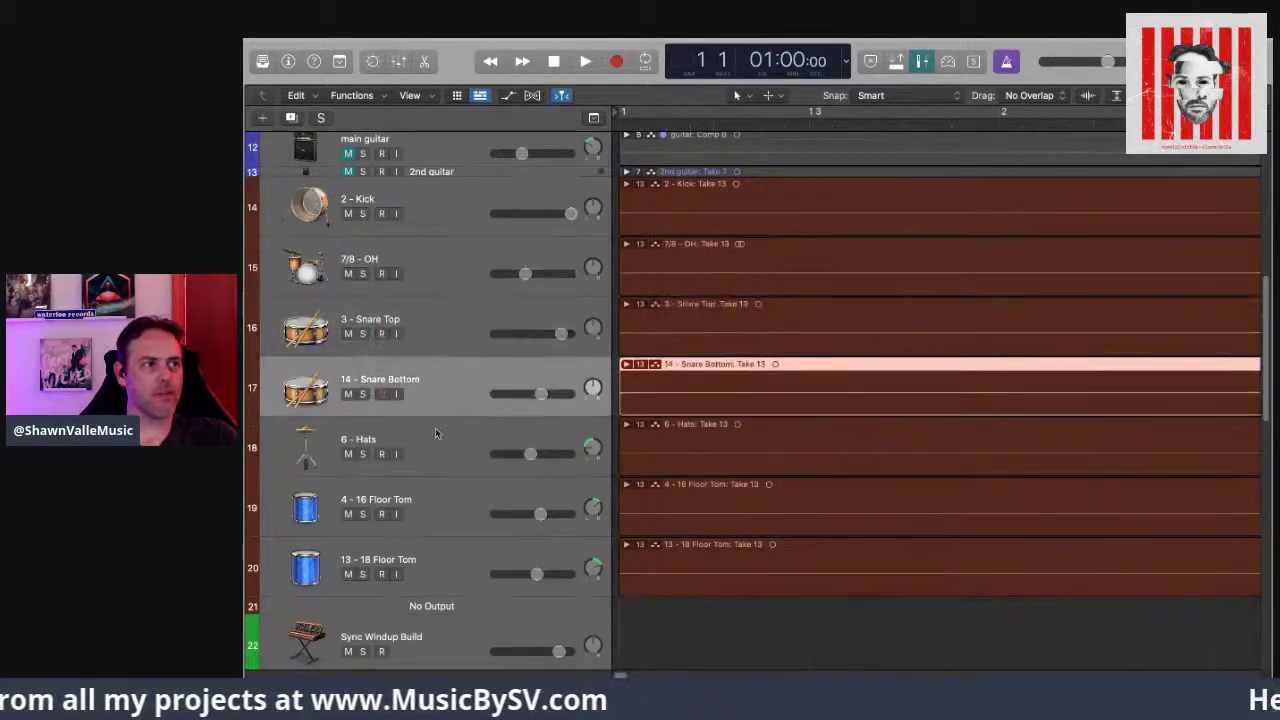
{"action": "key", "text": "Up"}
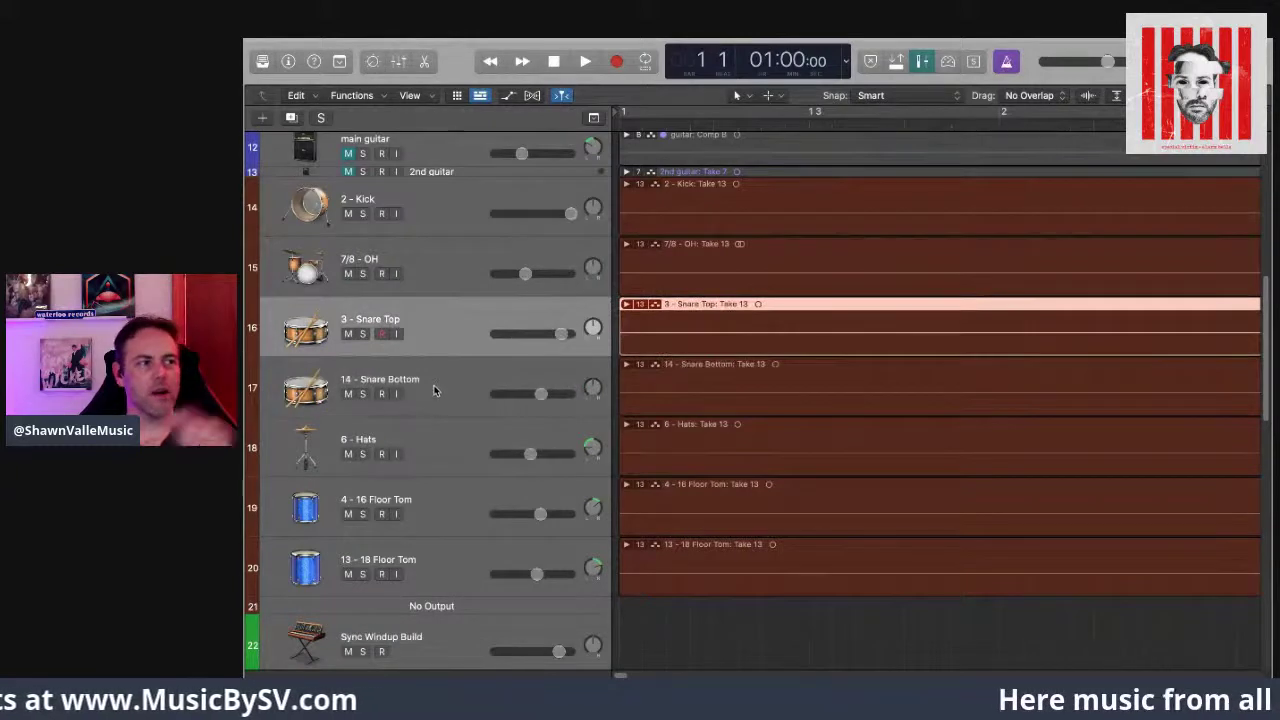
{"action": "key", "text": "Down"}
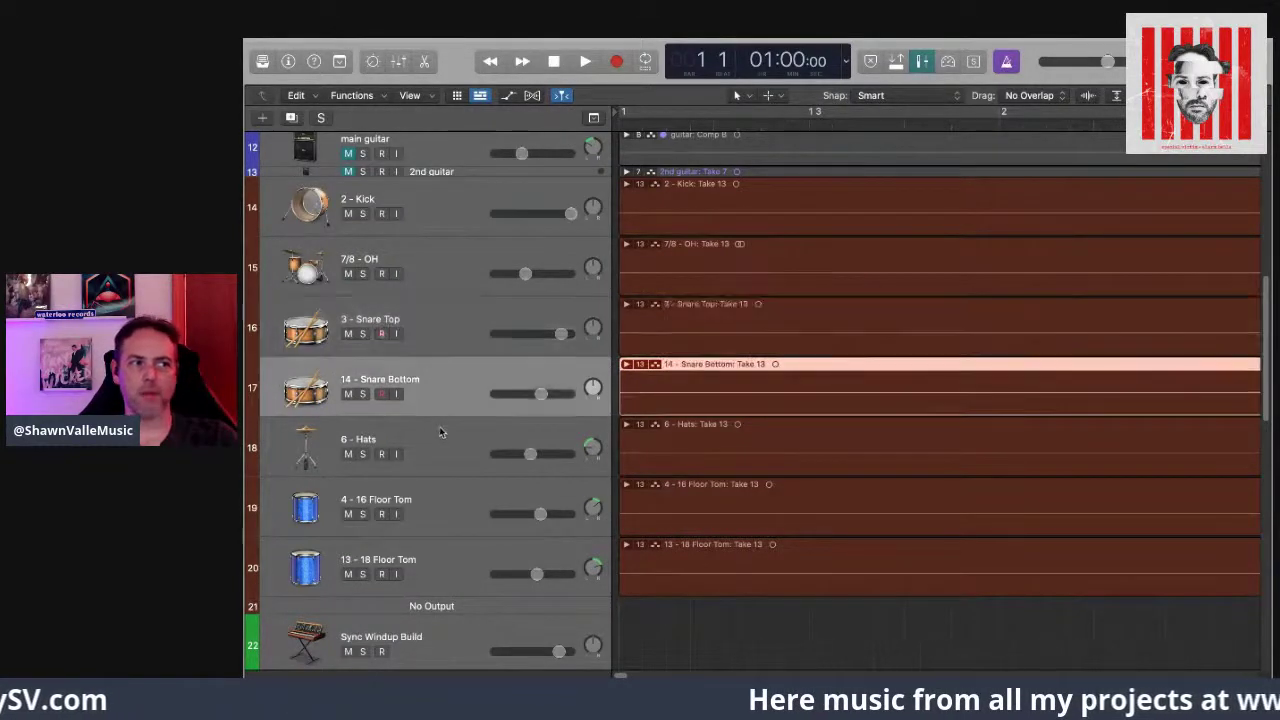
Step: Step through the hats, 16 Floor Tom and 18 Floor Tom tracks to review the remaining drum microphones
{"action": "key", "text": "Down"}
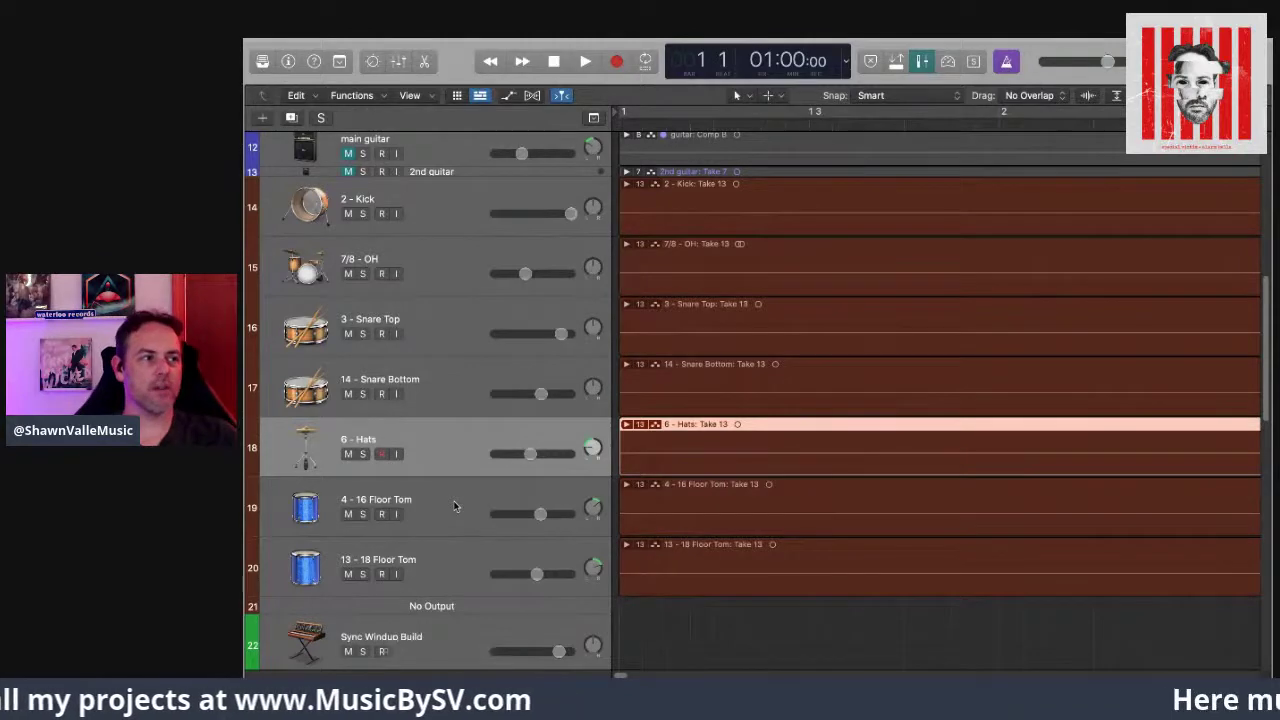
{"action": "scroll", "coordinate": [440, 462], "scroll_direction": "down", "scroll_amount": 2}
{"action": "scroll", "coordinate": [437, 456], "scroll_direction": "down", "scroll_amount": 4}
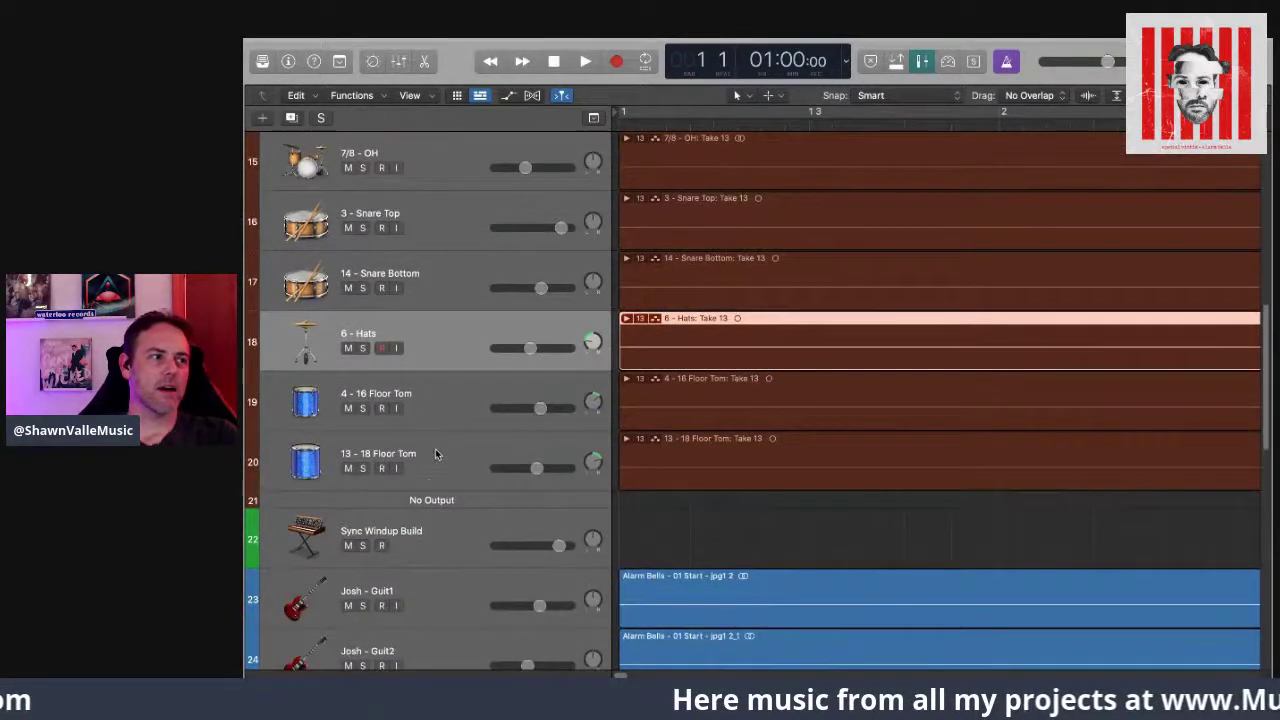
{"action": "key", "text": "Down"}
{"action": "key", "text": "Down"}
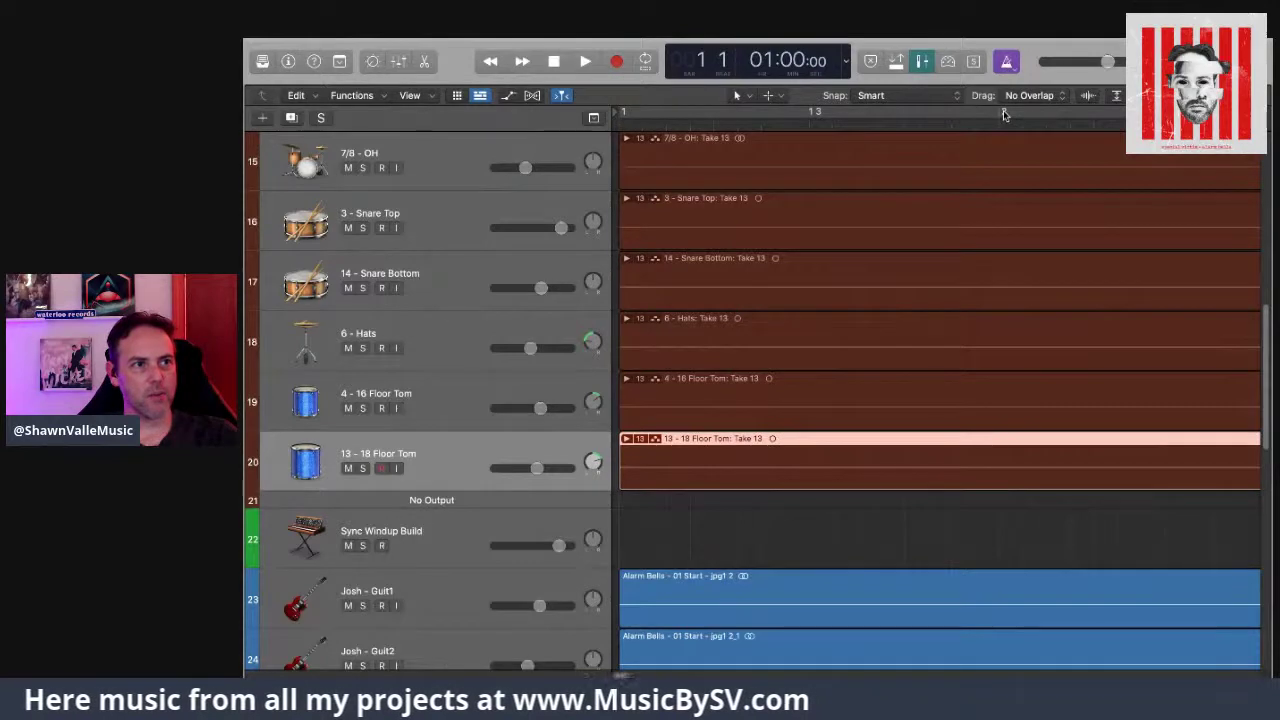
Step: Turn off the metronome and play the song from the beginning, stopping at bar 104
{"action": "left_click", "coordinate": [1006, 61]}
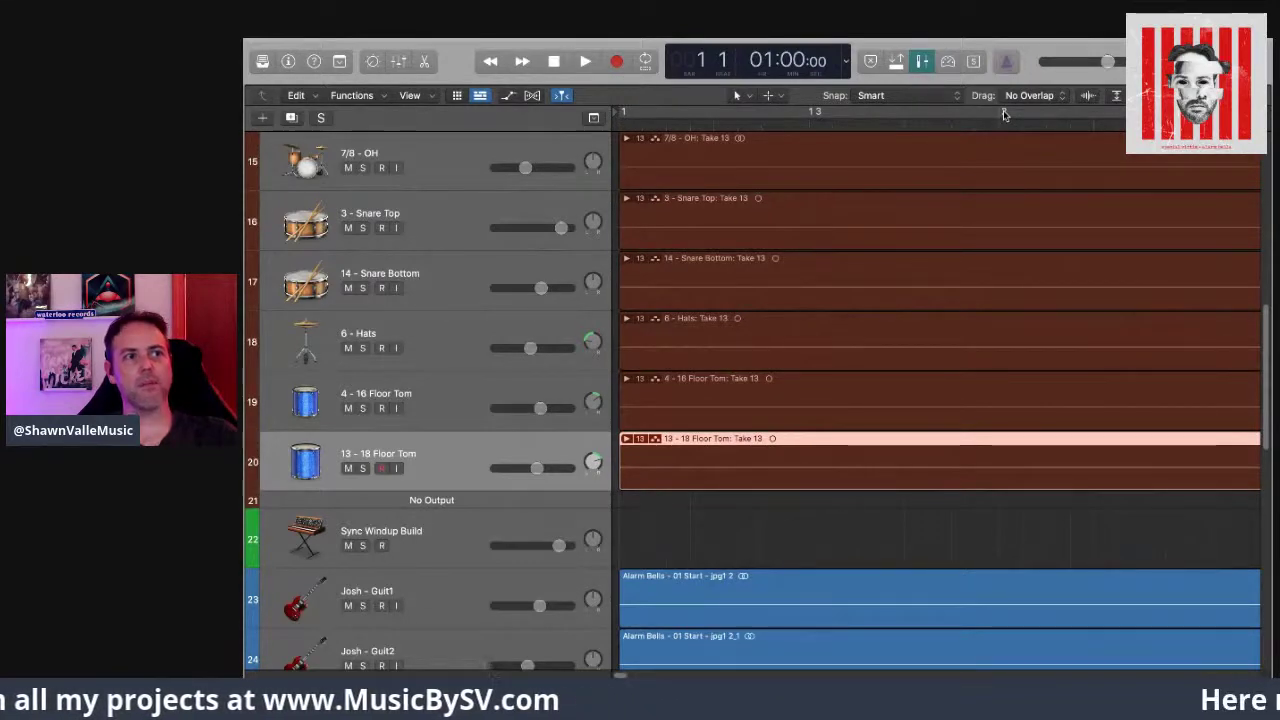
{"action": "key", "text": "k"}
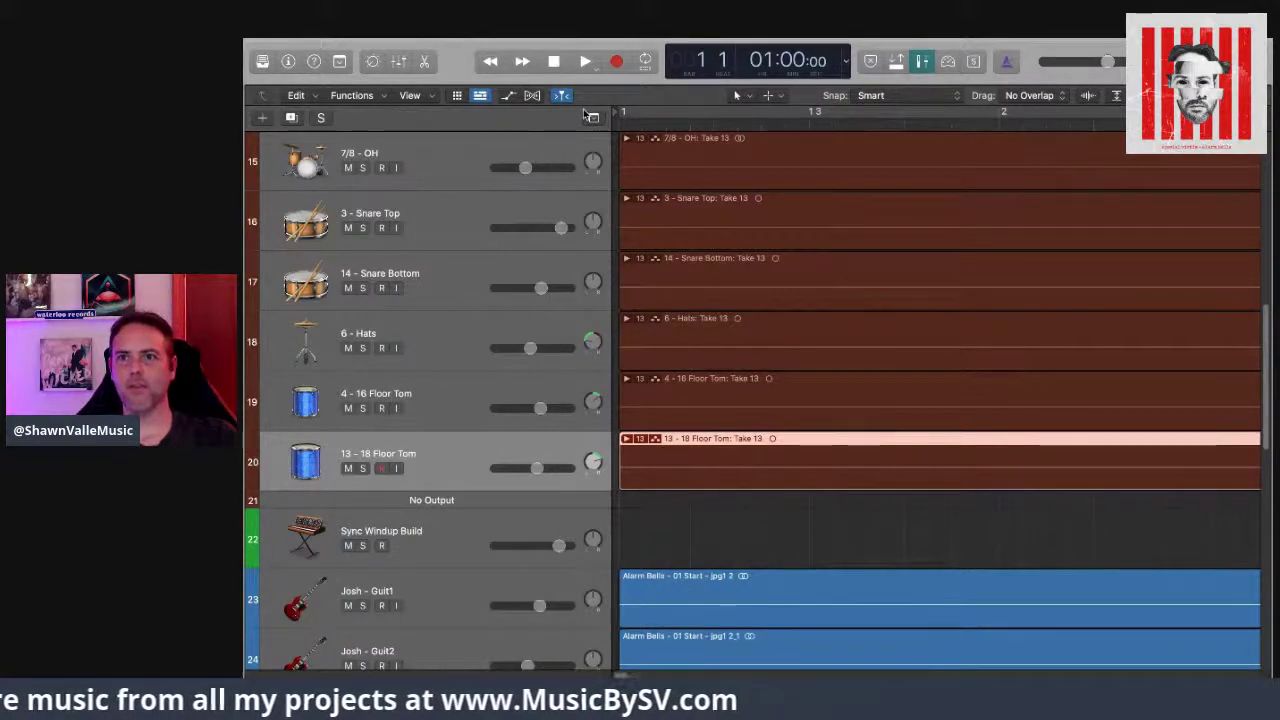
{"action": "key", "text": "space"}
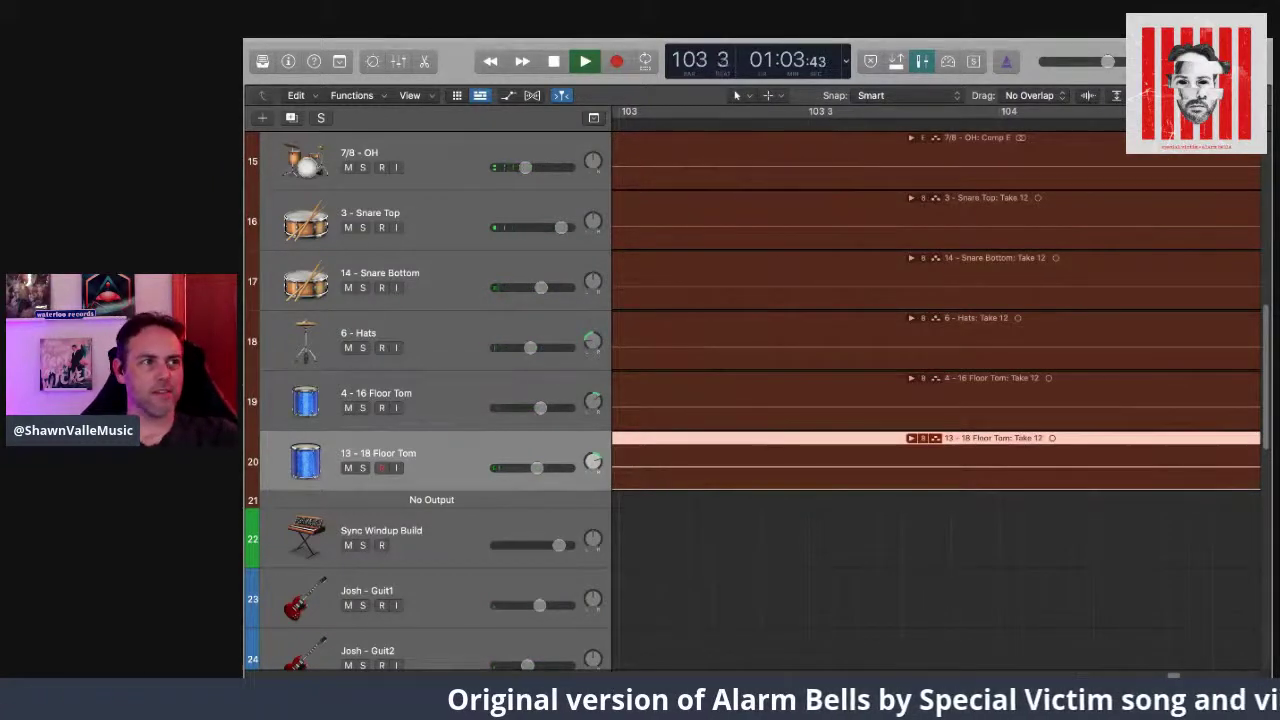
{"action": "key", "text": "space"}
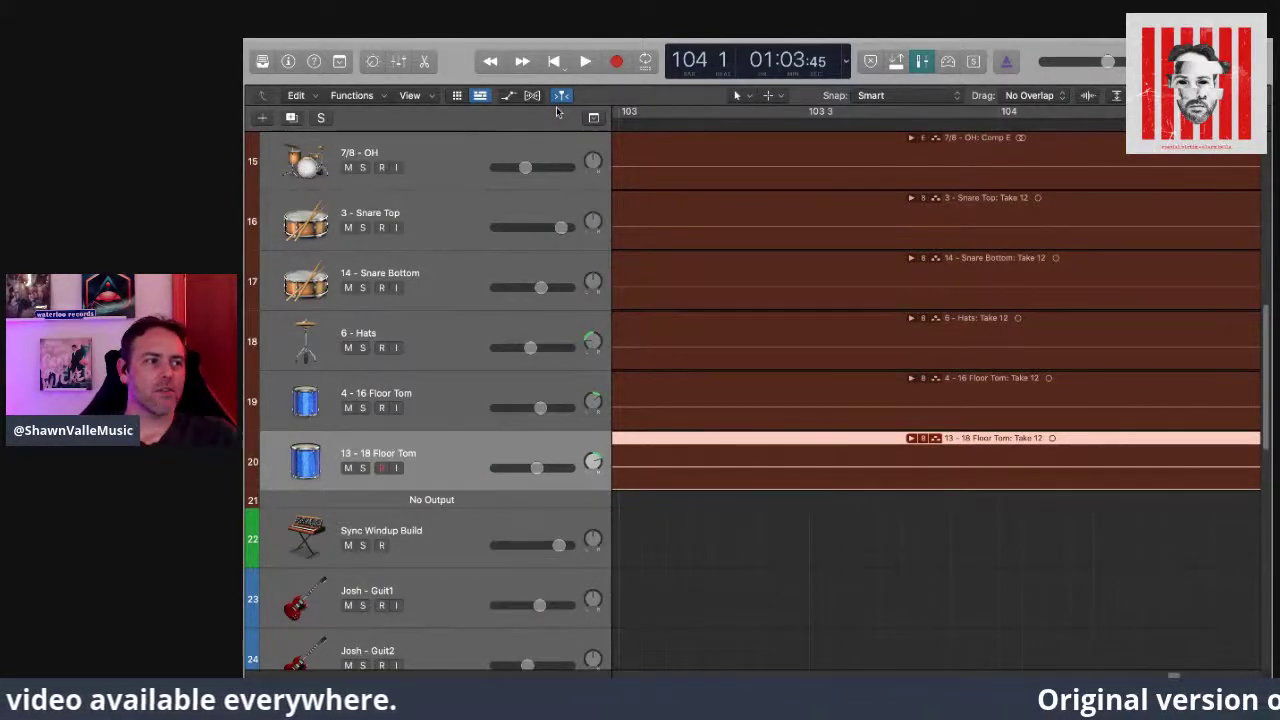
Step: Mute the Sync Windup Build track and the co-writer's Guit1 track
{"action": "scroll", "coordinate": [323, 540], "scroll_direction": "down", "scroll_amount": 2}
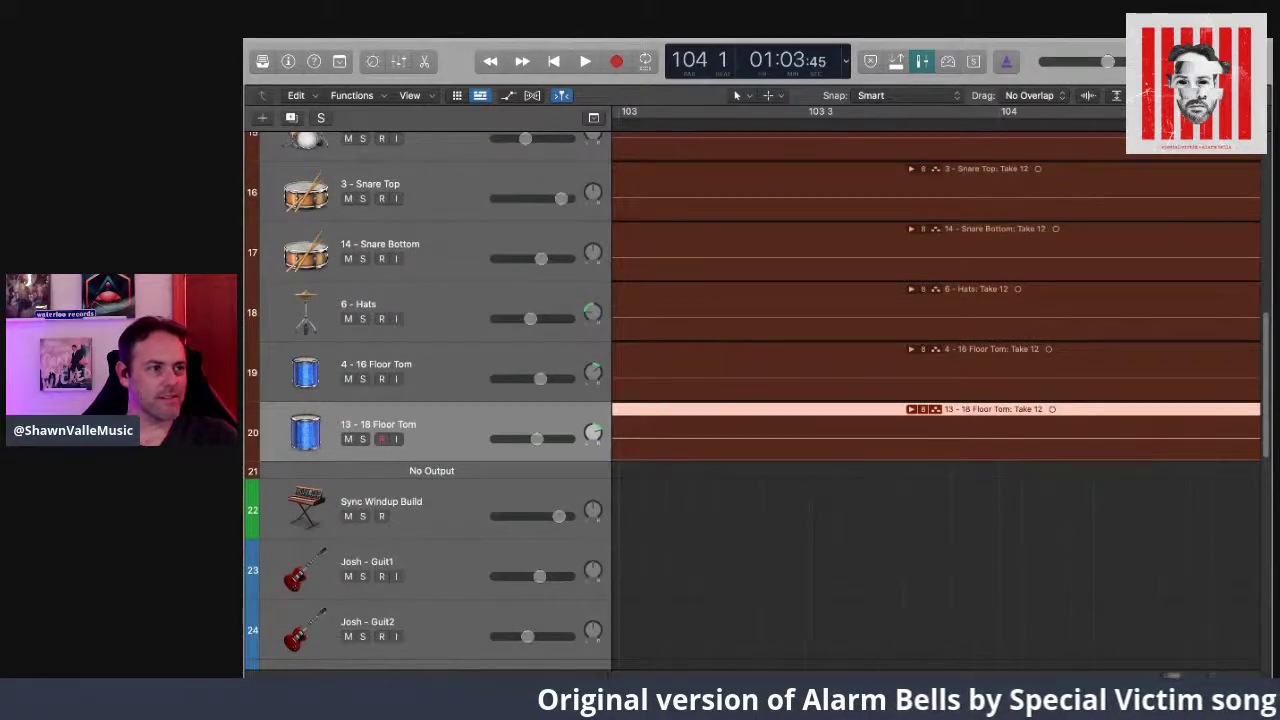
{"action": "left_click", "coordinate": [350, 575]}
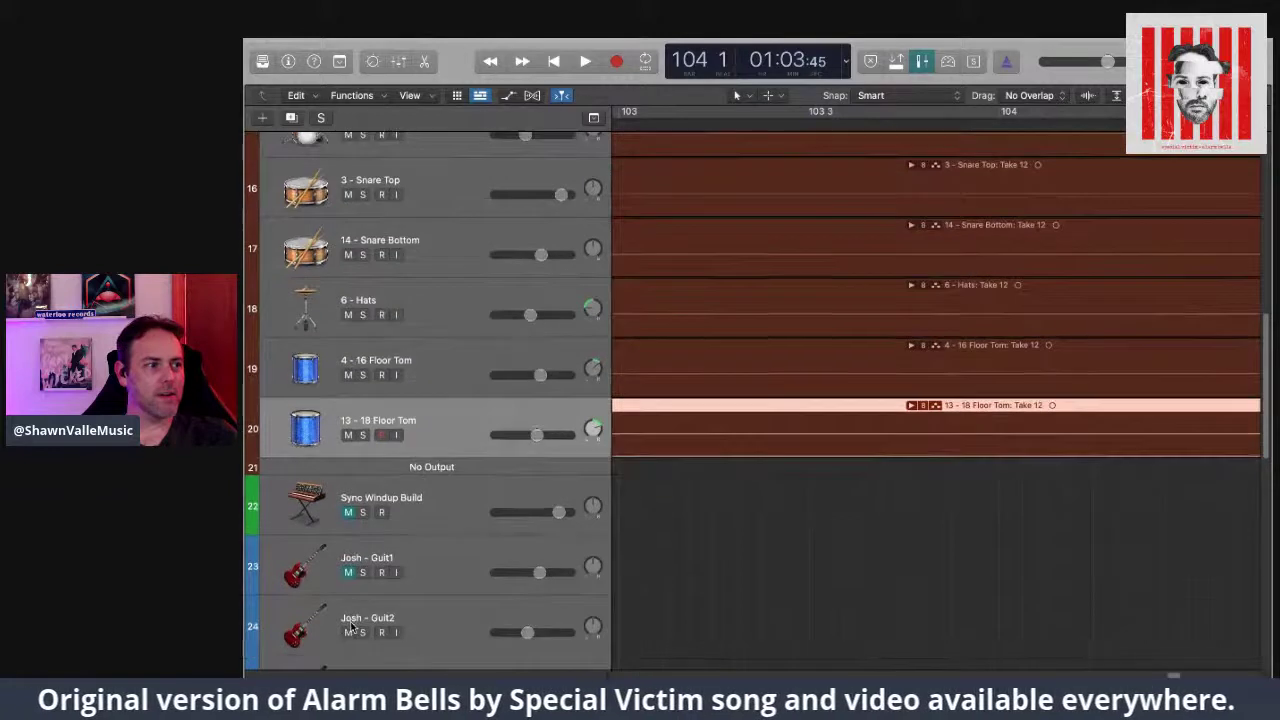
{"action": "scroll", "coordinate": [352, 628], "scroll_direction": "down", "scroll_amount": 1}
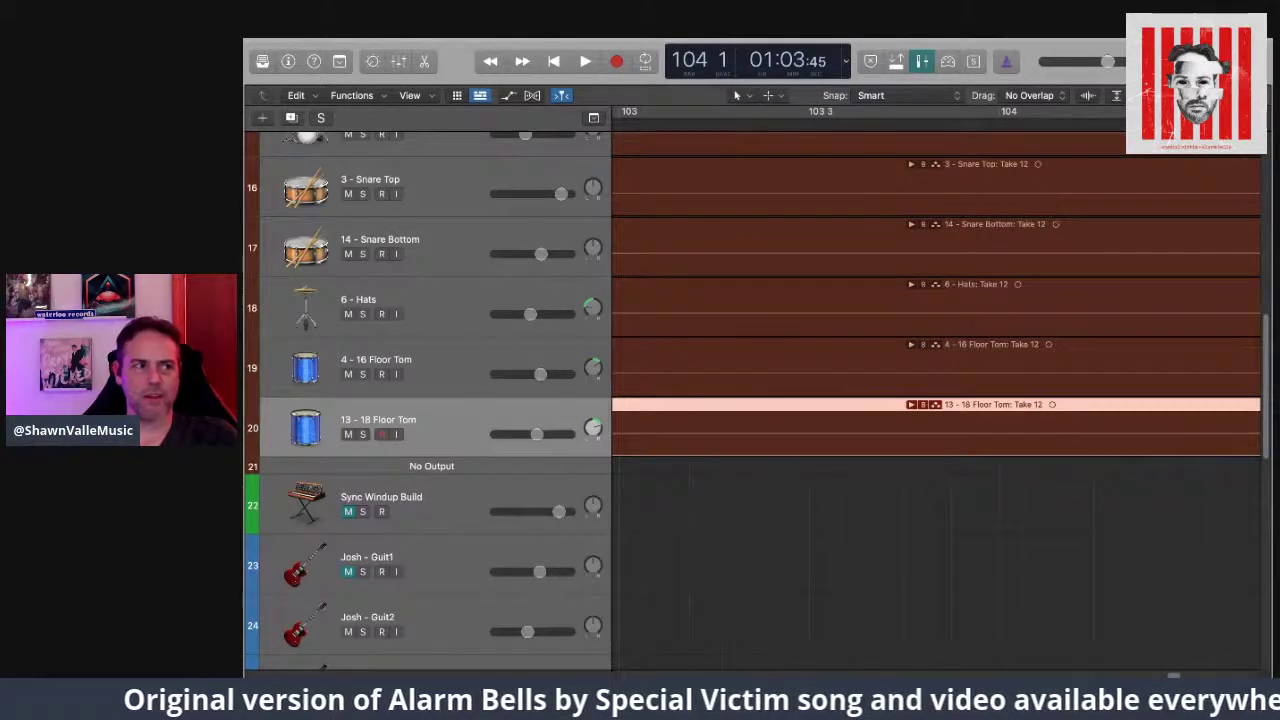
Step: Expand the 2 - Kick track's take folder, look through its recorded takes and collapse the folder again
{"action": "scroll", "coordinate": [750, 400], "scroll_direction": "up", "scroll_amount": 3}
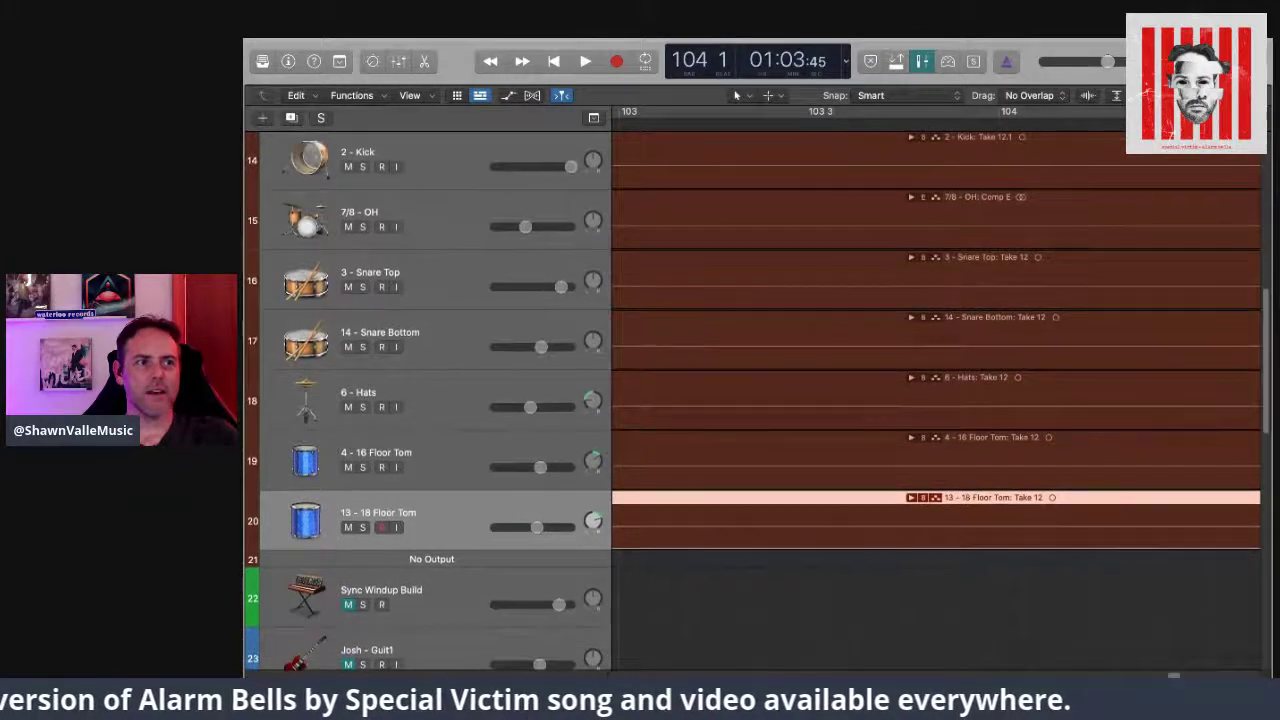
{"action": "scroll", "coordinate": [750, 400], "scroll_direction": "up", "scroll_amount": 1}
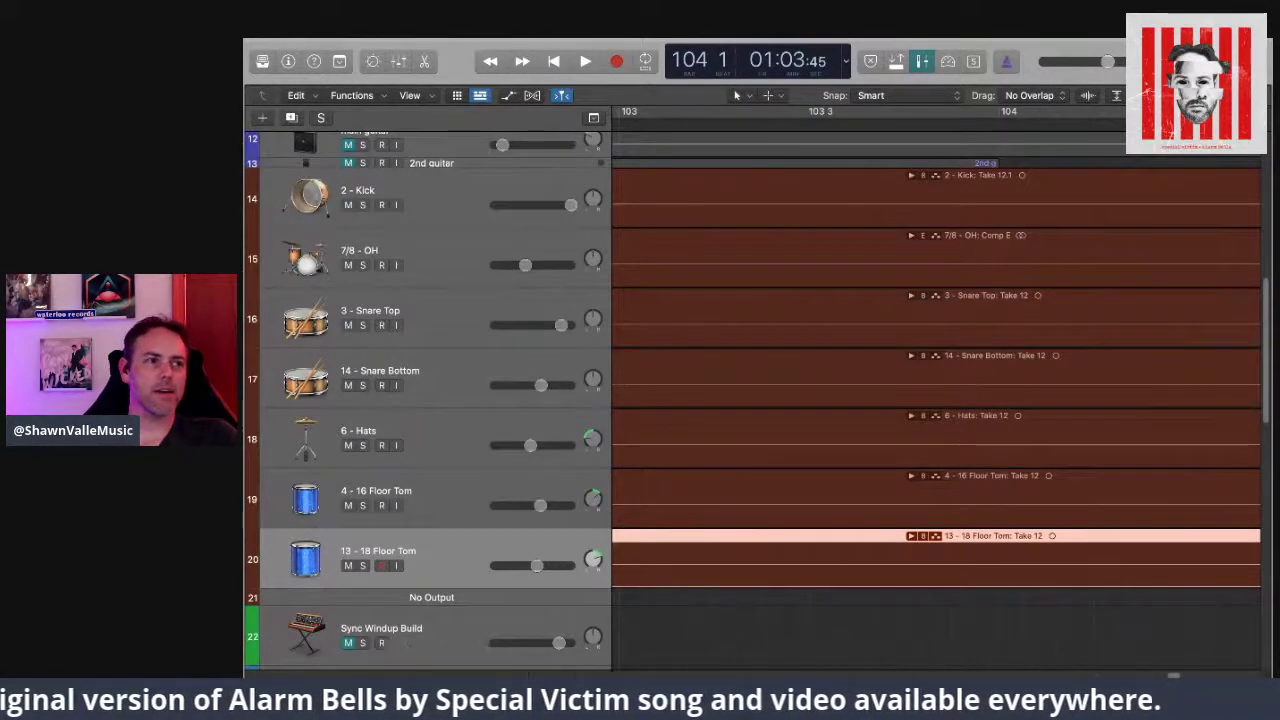
{"action": "scroll", "coordinate": [750, 400], "scroll_direction": "up", "scroll_amount": 2}
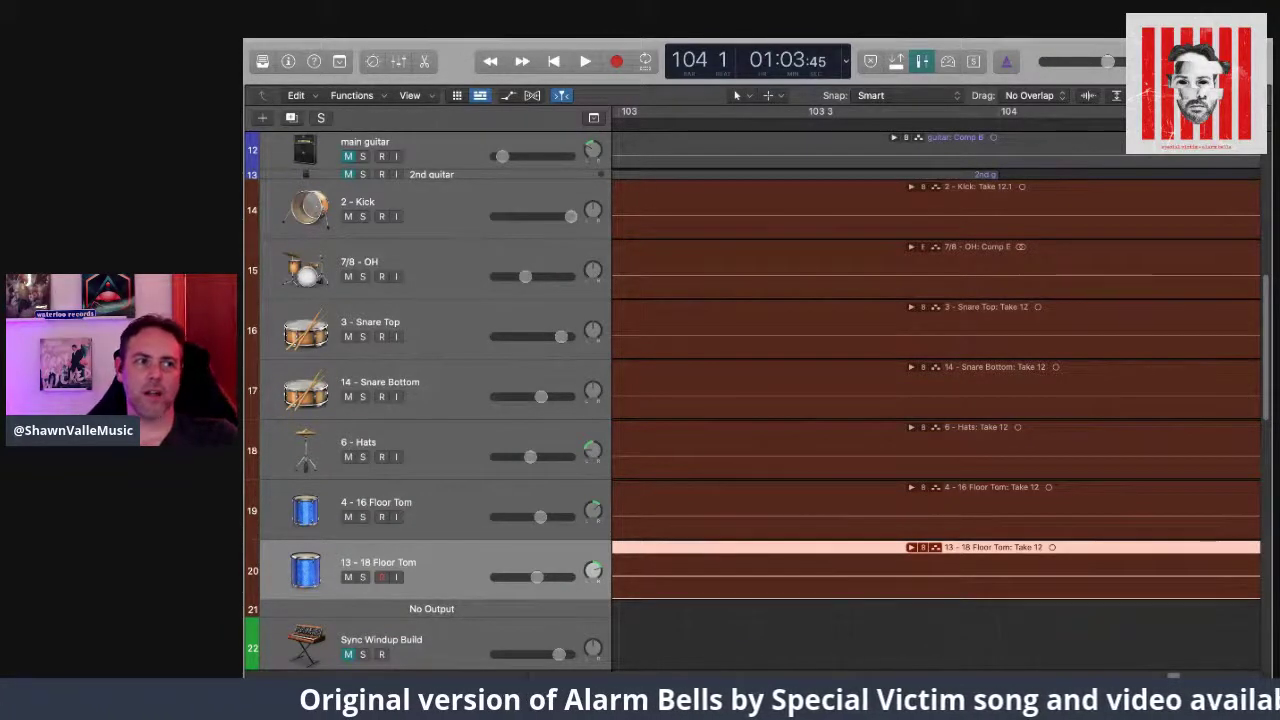
{"action": "left_click", "coordinate": [911, 187]}
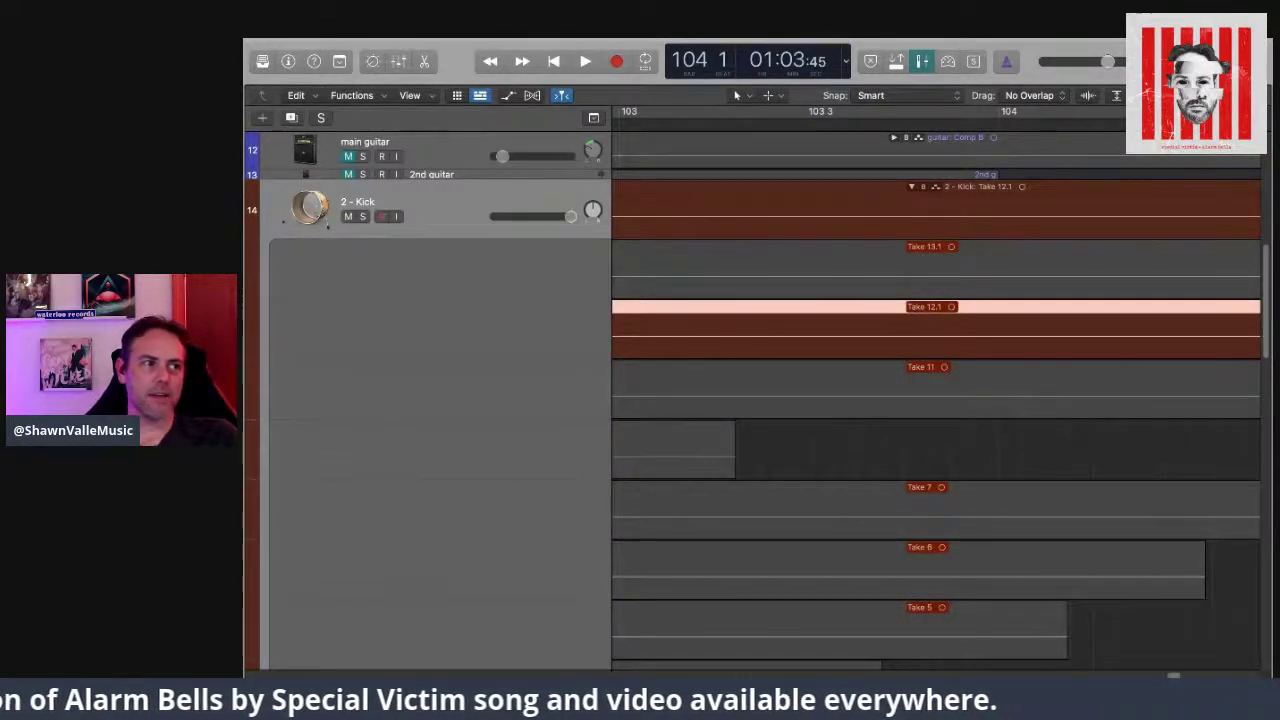
{"action": "scroll", "coordinate": [936, 400], "scroll_direction": "down", "scroll_amount": 3}
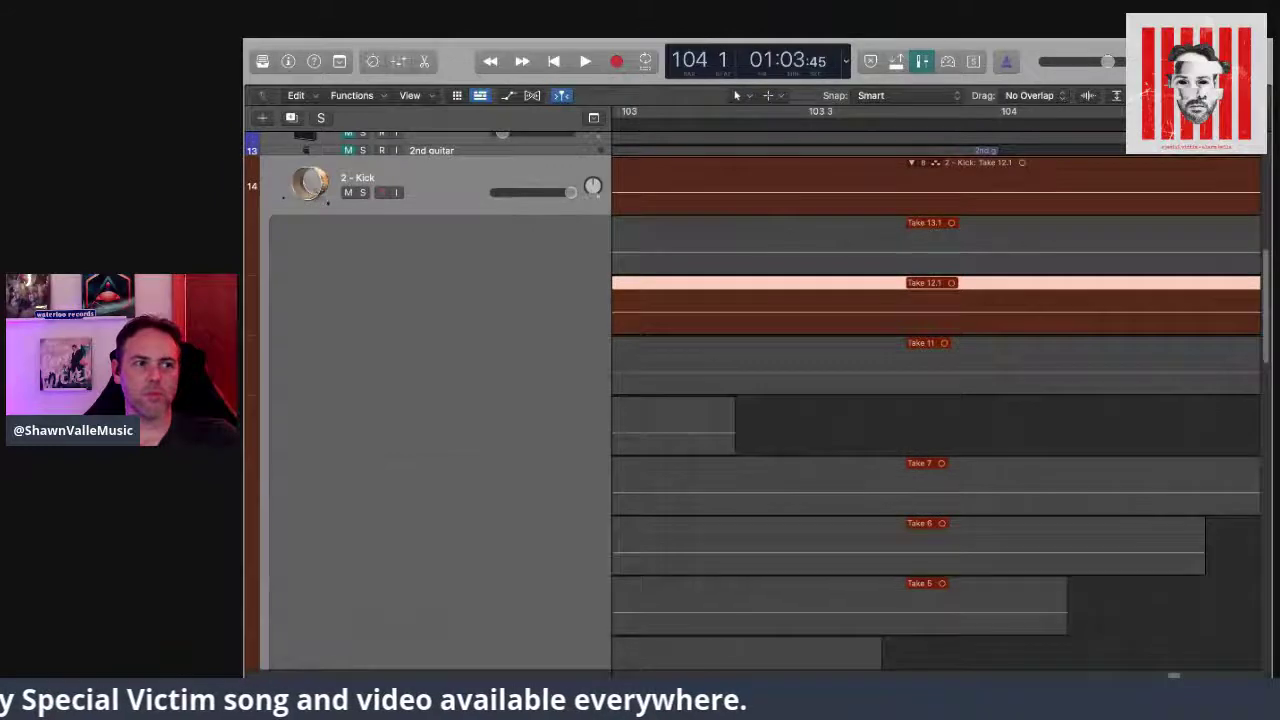
{"action": "scroll", "coordinate": [936, 400], "scroll_direction": "down", "scroll_amount": 8}
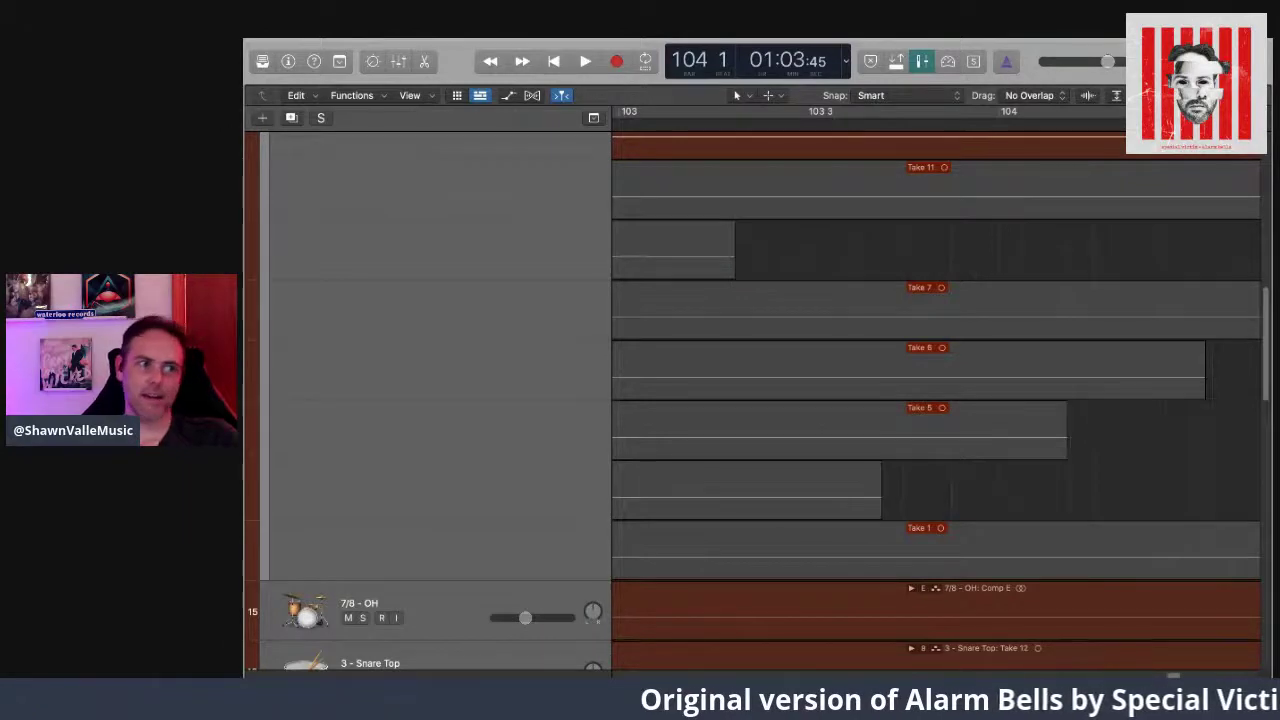
{"action": "scroll", "coordinate": [935, 400], "scroll_direction": "up", "scroll_amount": 5}
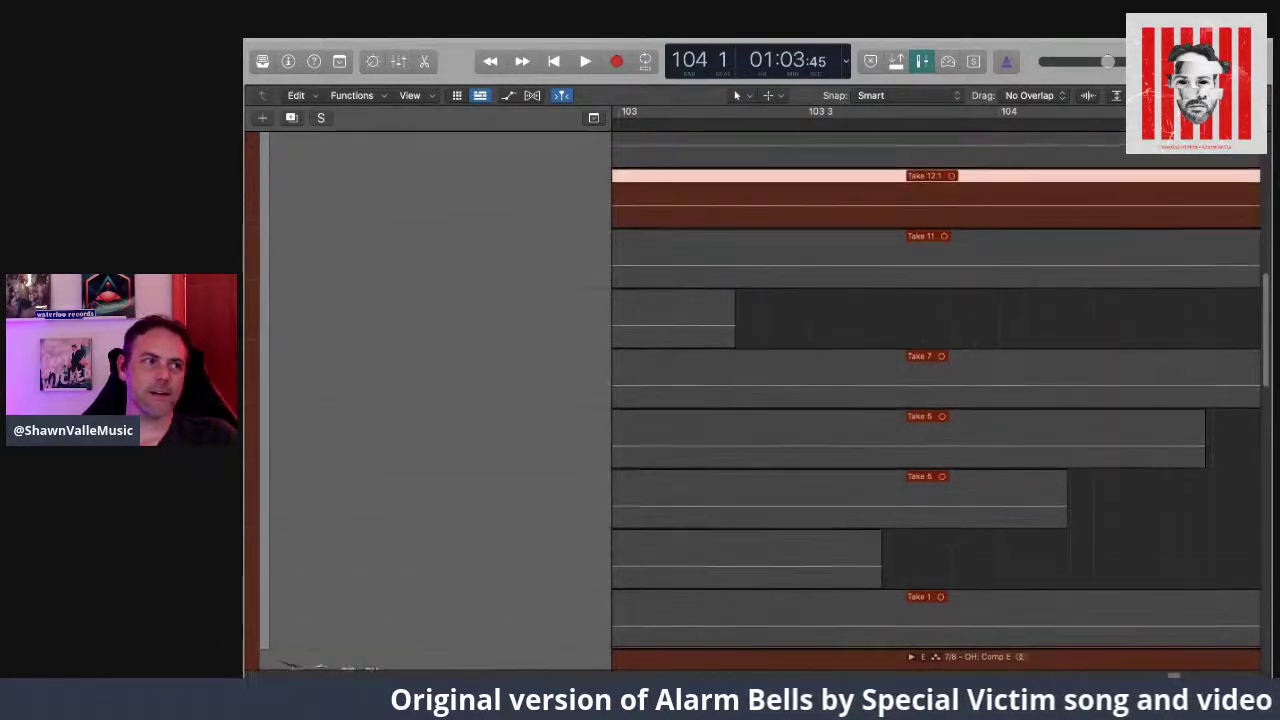
{"action": "scroll", "coordinate": [935, 400], "scroll_direction": "up", "scroll_amount": 2}
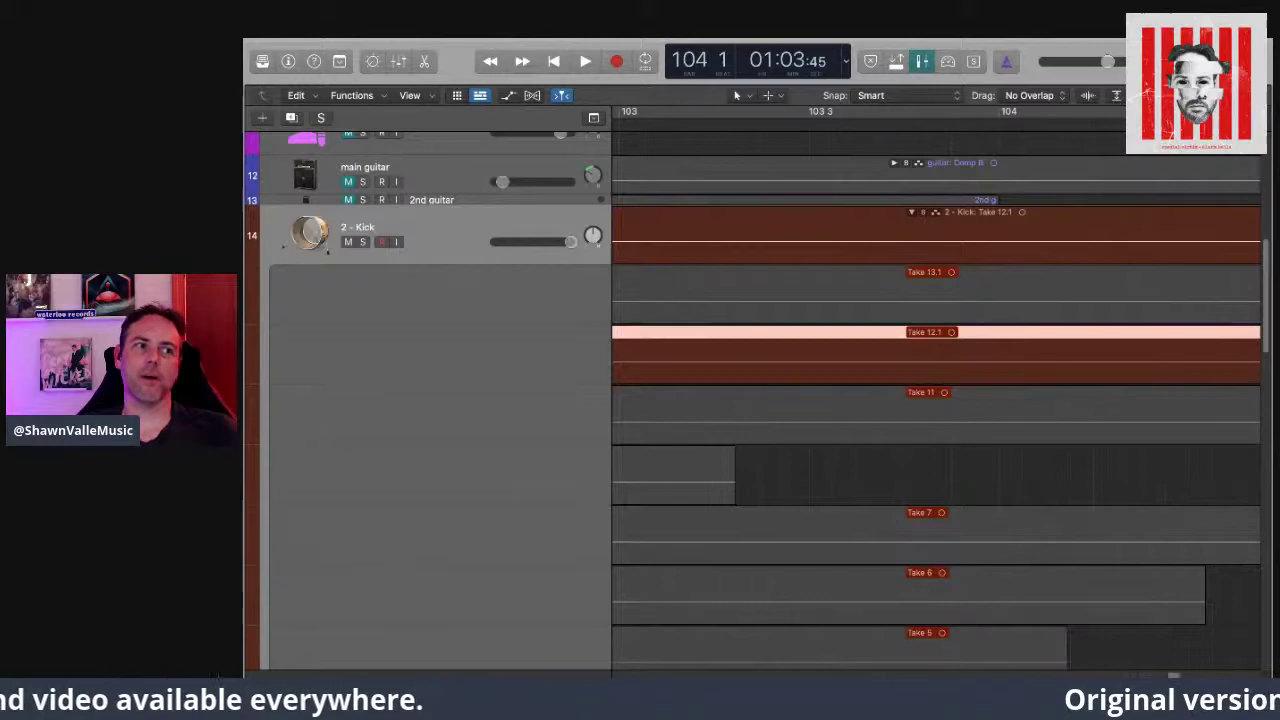
{"action": "scroll", "coordinate": [936, 400], "scroll_direction": "down", "scroll_amount": 1}
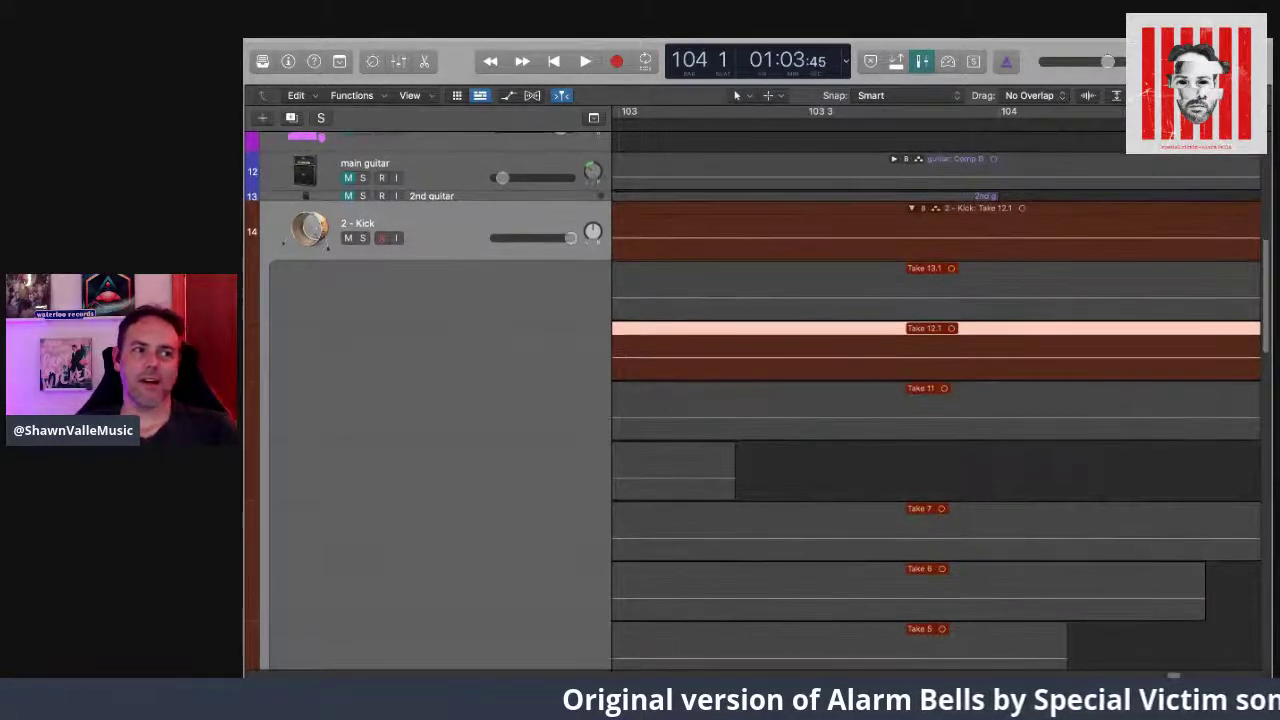
{"action": "scroll", "coordinate": [936, 400], "scroll_direction": "down", "scroll_amount": 3}
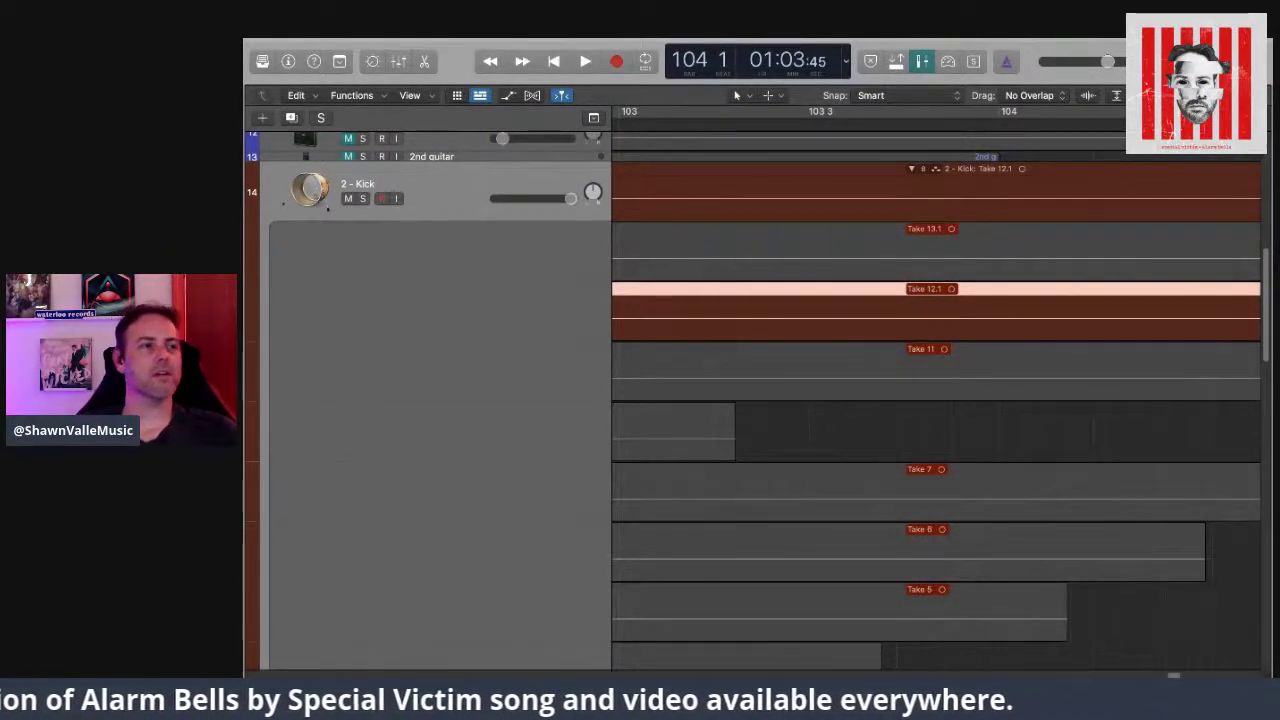
{"action": "scroll", "coordinate": [936, 400], "scroll_direction": "down", "scroll_amount": 4}
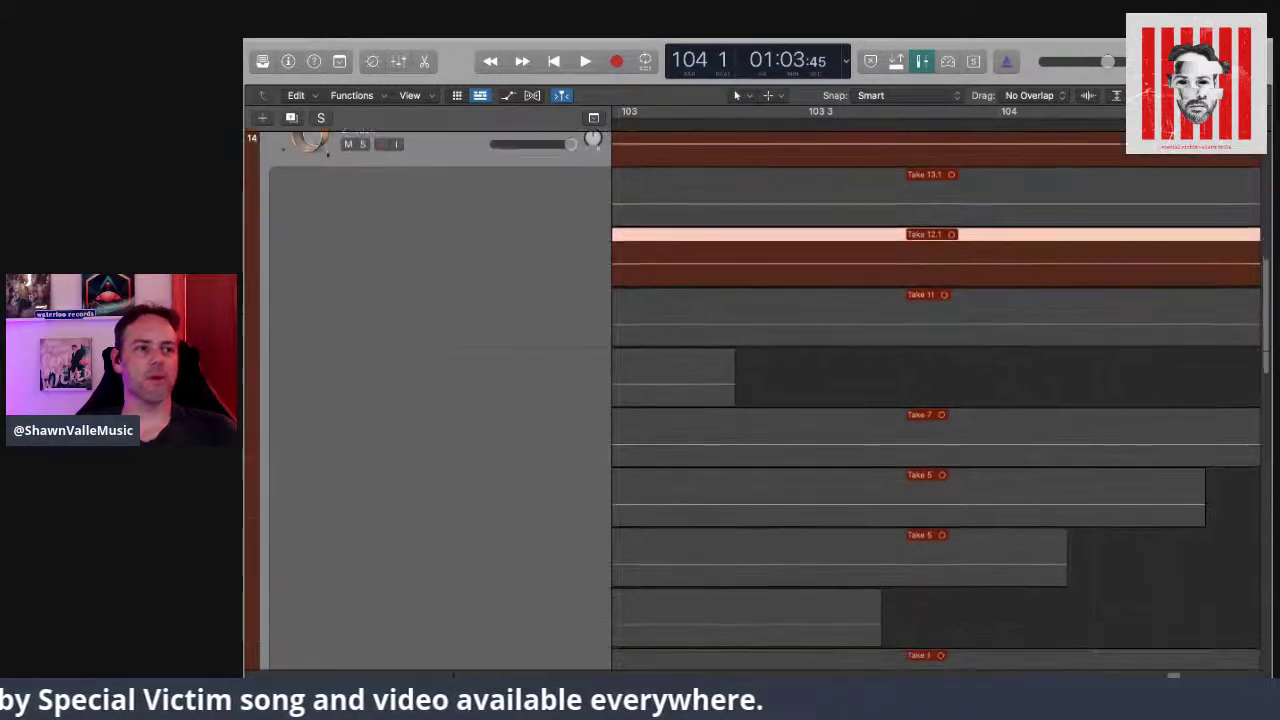
{"action": "scroll", "coordinate": [936, 400], "scroll_direction": "down", "scroll_amount": 1}
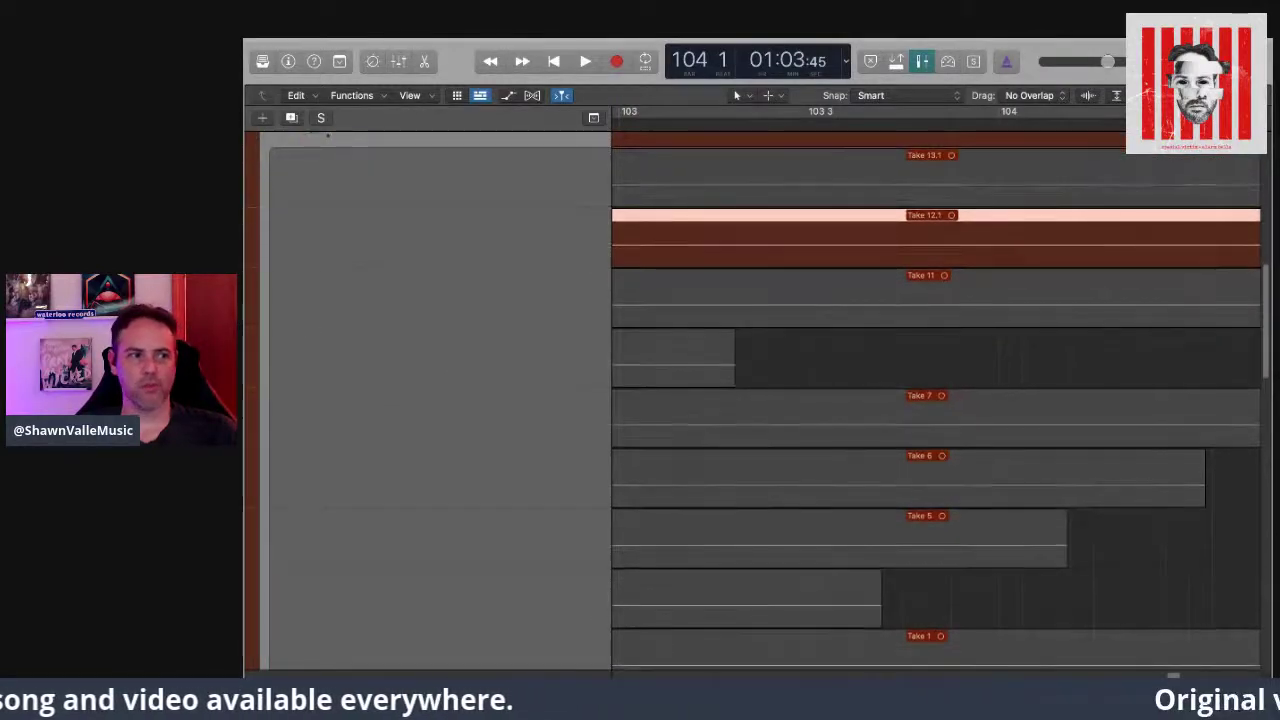
{"action": "scroll", "coordinate": [936, 400], "scroll_direction": "up", "scroll_amount": 5}
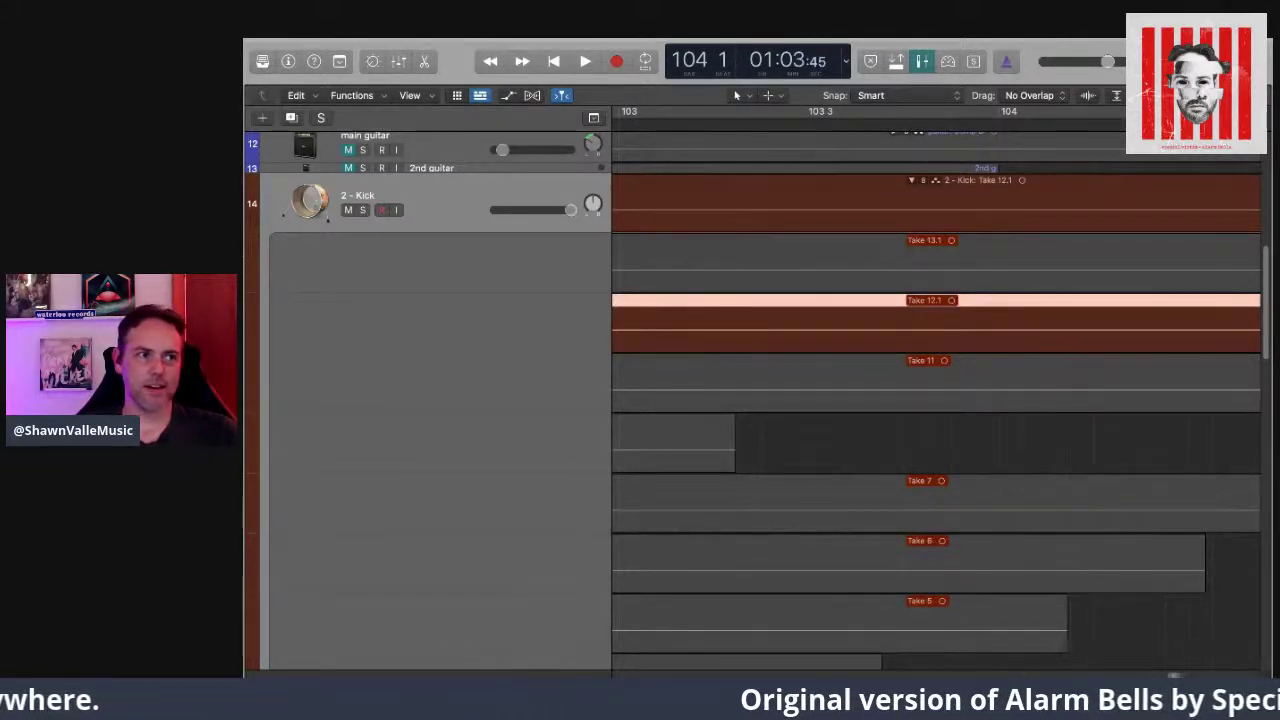
{"action": "key", "text": "ctrl+f"}
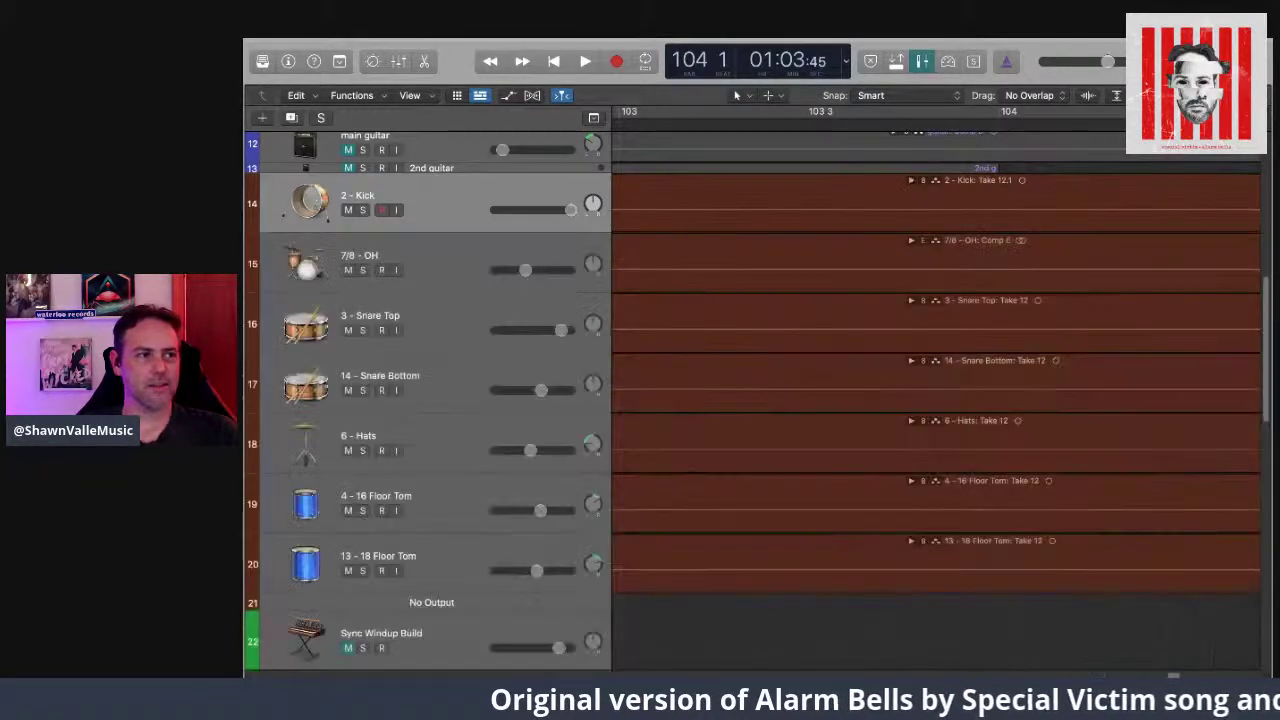
Step: Expand the 7/8 - OH overhead track's take folder and look through its takes
{"action": "key", "text": "Down"}
{"action": "key", "text": "ctrl+f"}
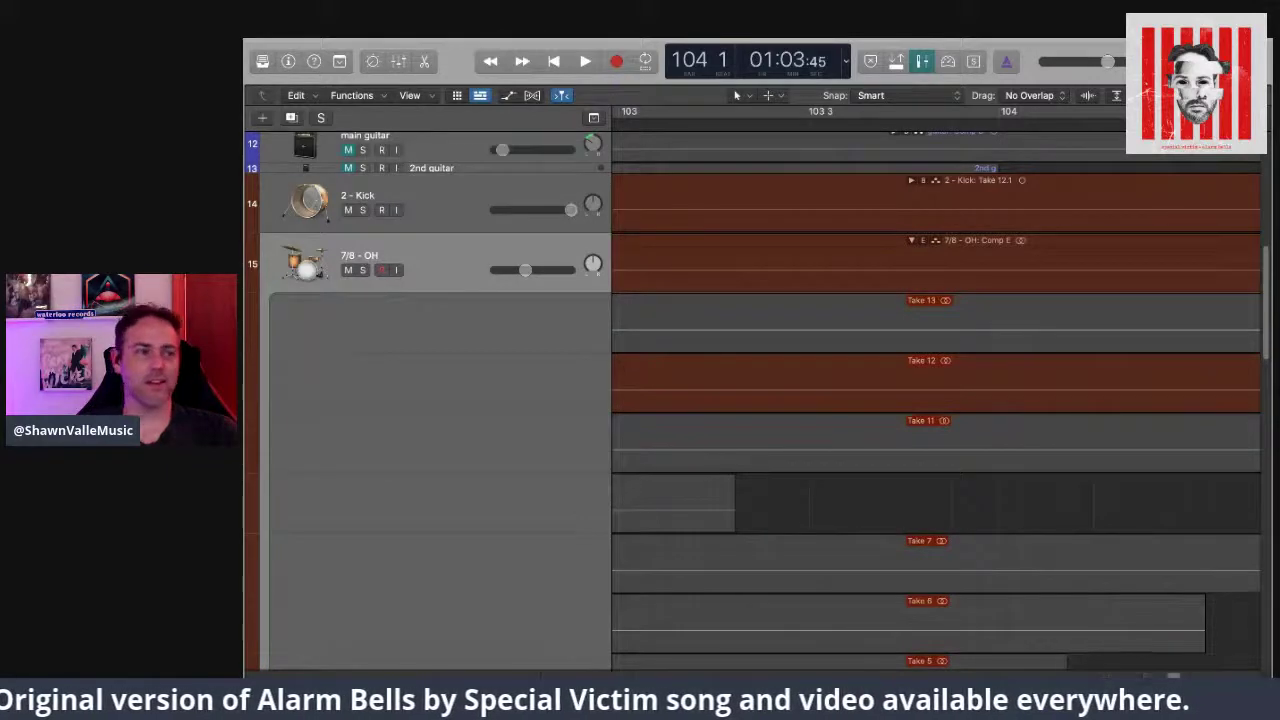
{"action": "scroll", "coordinate": [757, 384], "scroll_direction": "down", "scroll_amount": 3}
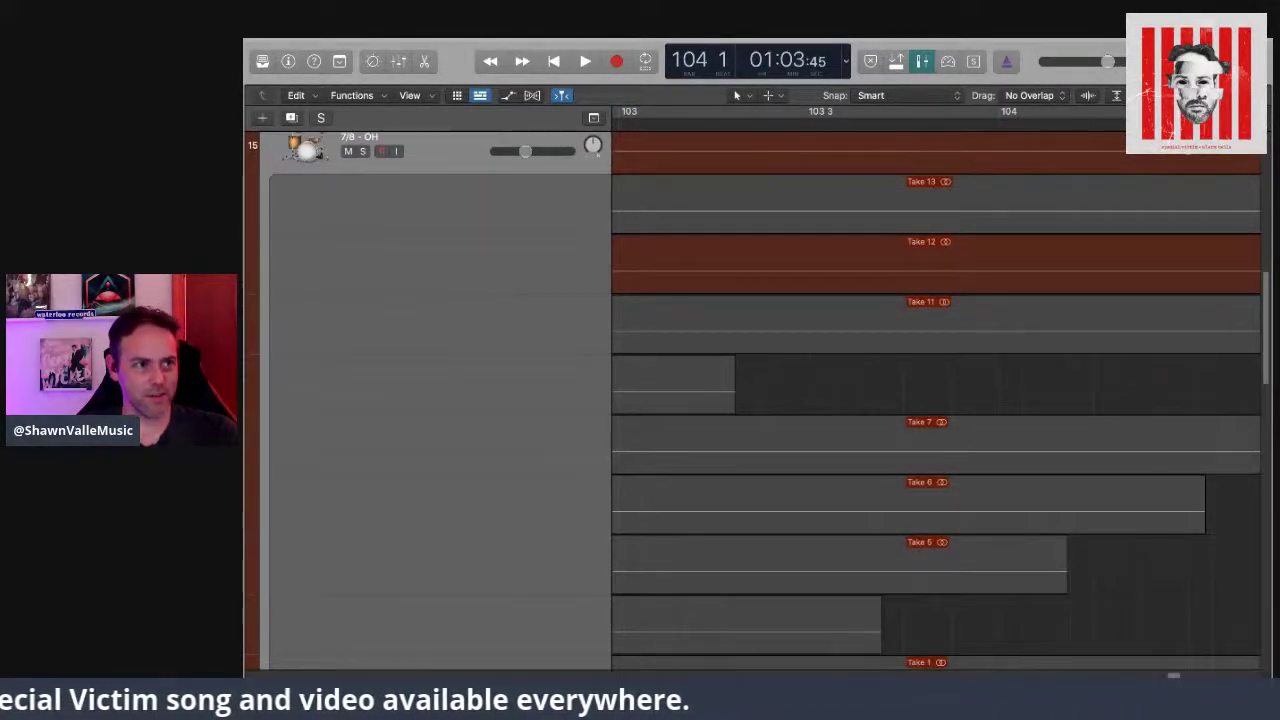
Step: Try larger track heights on the overhead takes, then reduce them to a moderate height
{"action": "key", "text": "super+Down"}
{"action": "key", "text": "super+Down"}
{"action": "key", "text": "super+Down"}
{"action": "key", "text": "super+Down"}
{"action": "key", "text": "super+Down"}
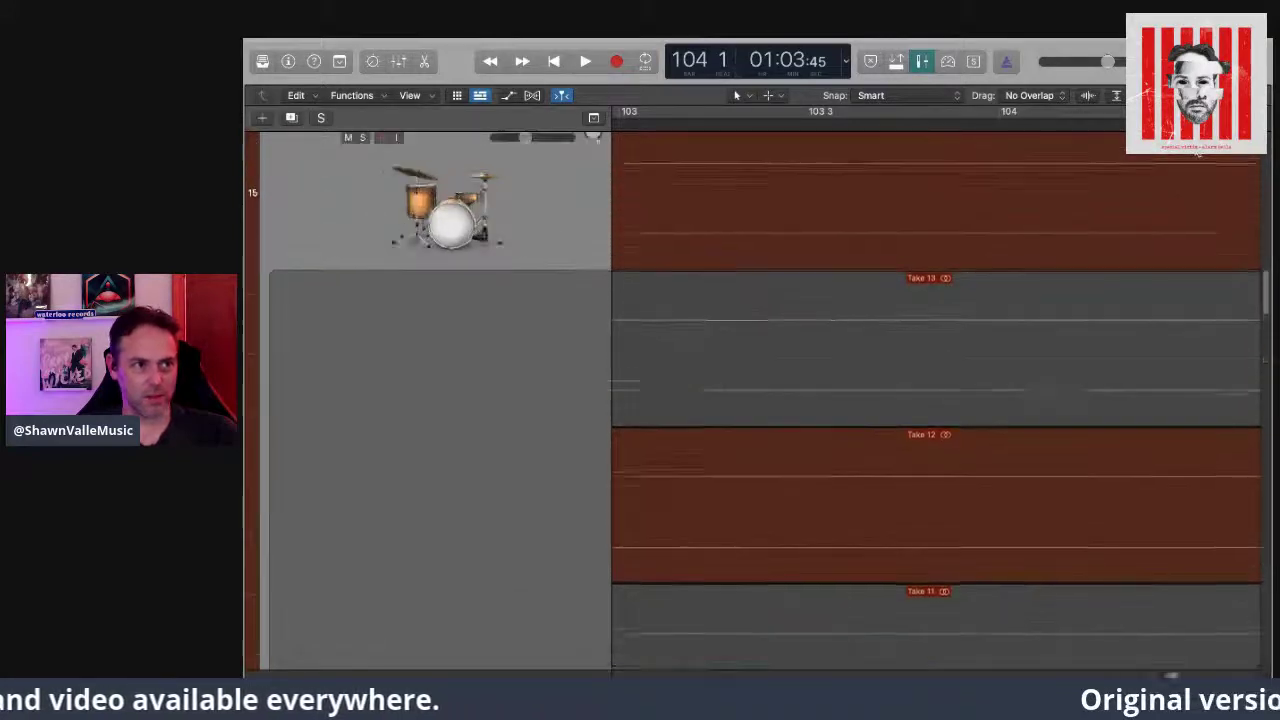
{"action": "key", "text": "super+Up"}
{"action": "key", "text": "super+Up"}
{"action": "key", "text": "super+Up"}
{"action": "key", "text": "super+Up"}
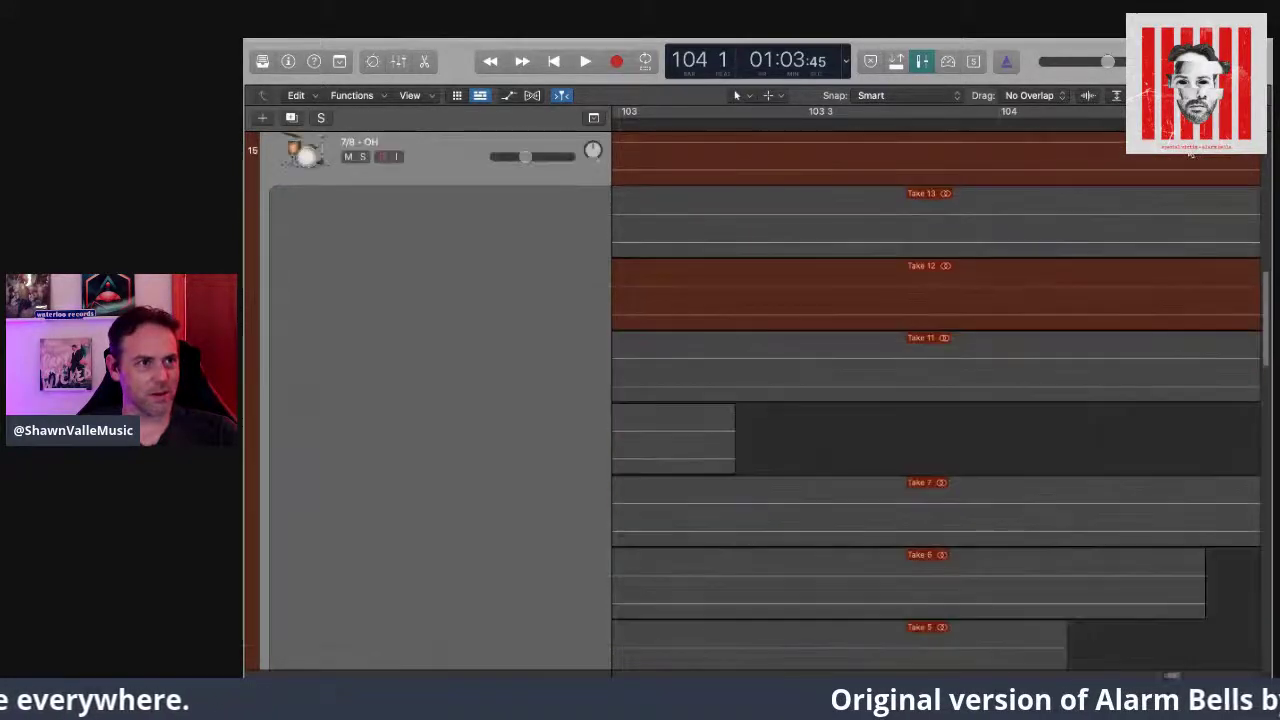
Step: Try waveform zoom, switch it off again and enlarge the height of the kick and overhead tracks
{"action": "scroll", "coordinate": [1088, 150], "scroll_direction": "up", "scroll_amount": 6}
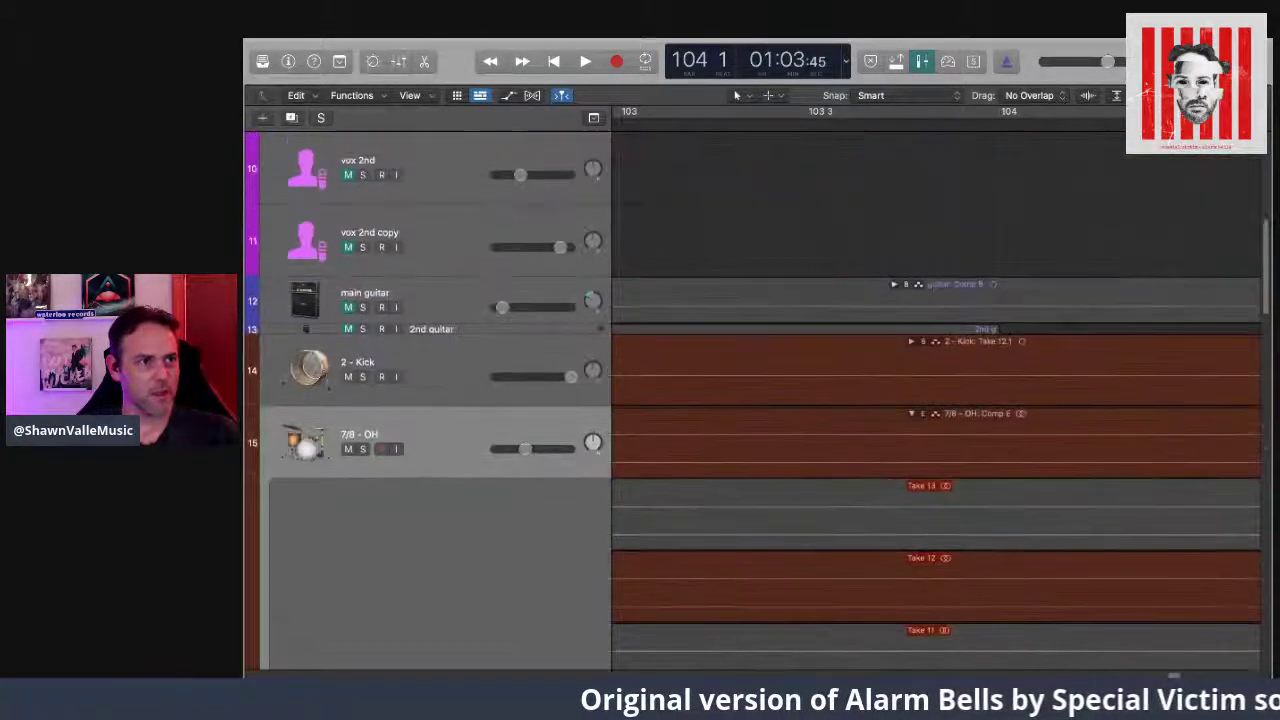
{"action": "key", "text": "super+equal"}
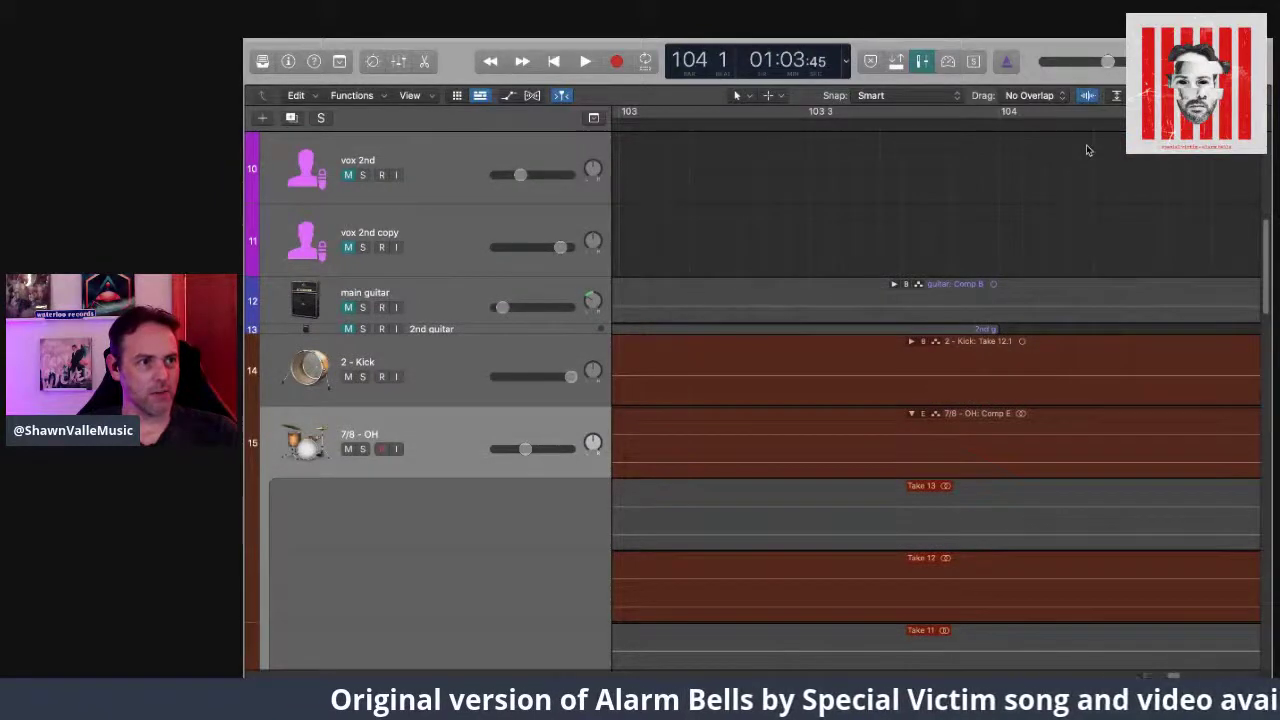
{"action": "key", "text": "super+Down"}
{"action": "key", "text": "super+Down"}
{"action": "key", "text": "super+Down"}
{"action": "key", "text": "super+Down"}
{"action": "key", "text": "super+Down"}
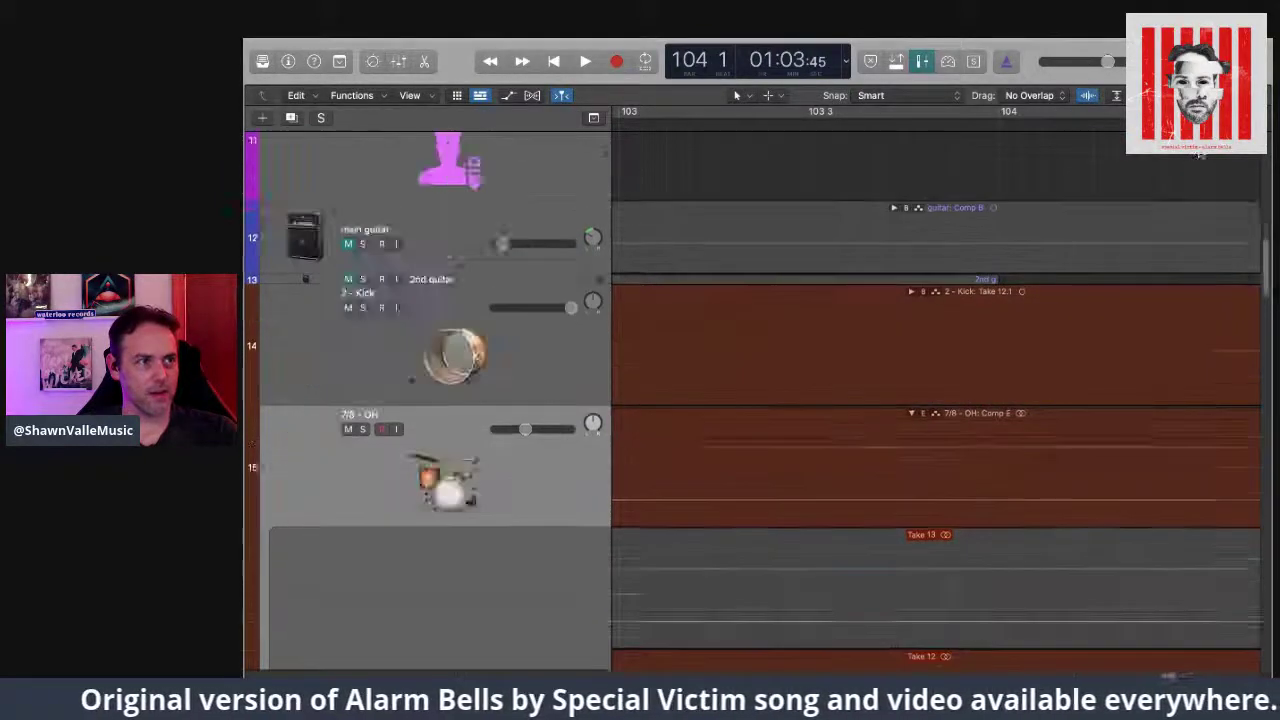
{"action": "scroll", "coordinate": [936, 400], "scroll_direction": "up", "scroll_amount": 3}
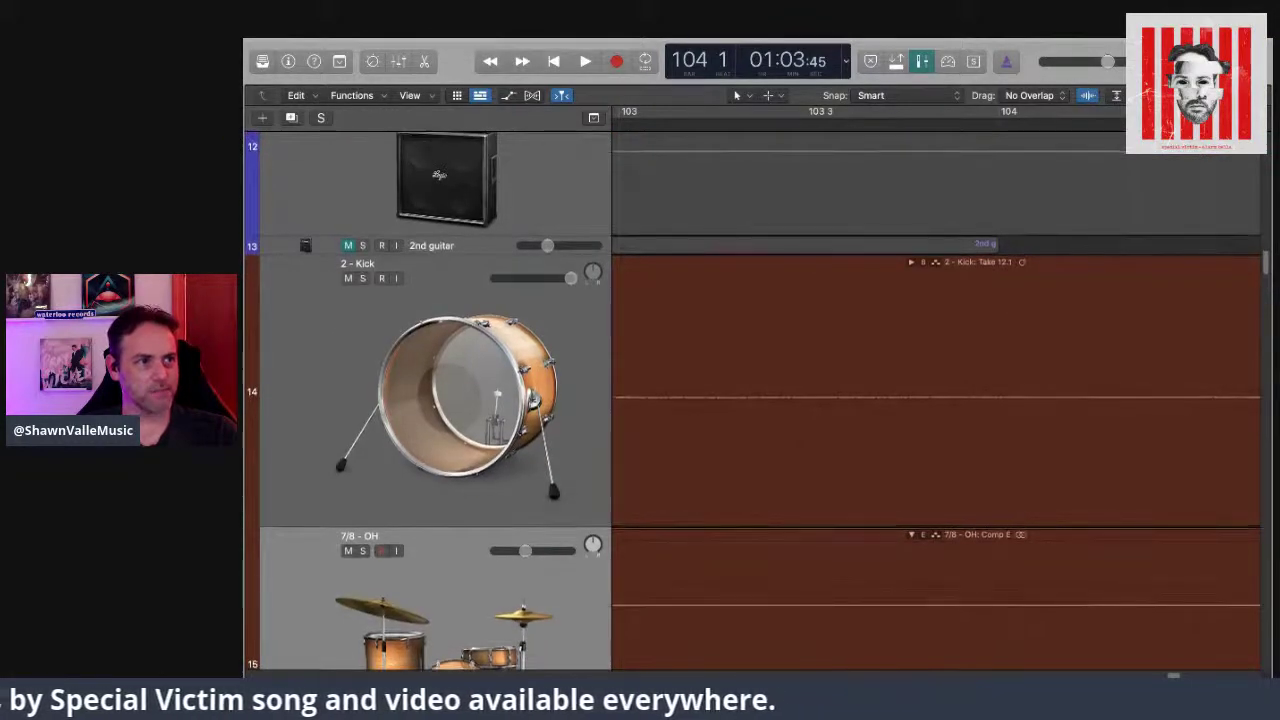
{"action": "key", "text": "super+Up"}
{"action": "key", "text": "super+Up"}
{"action": "key", "text": "super+Up"}
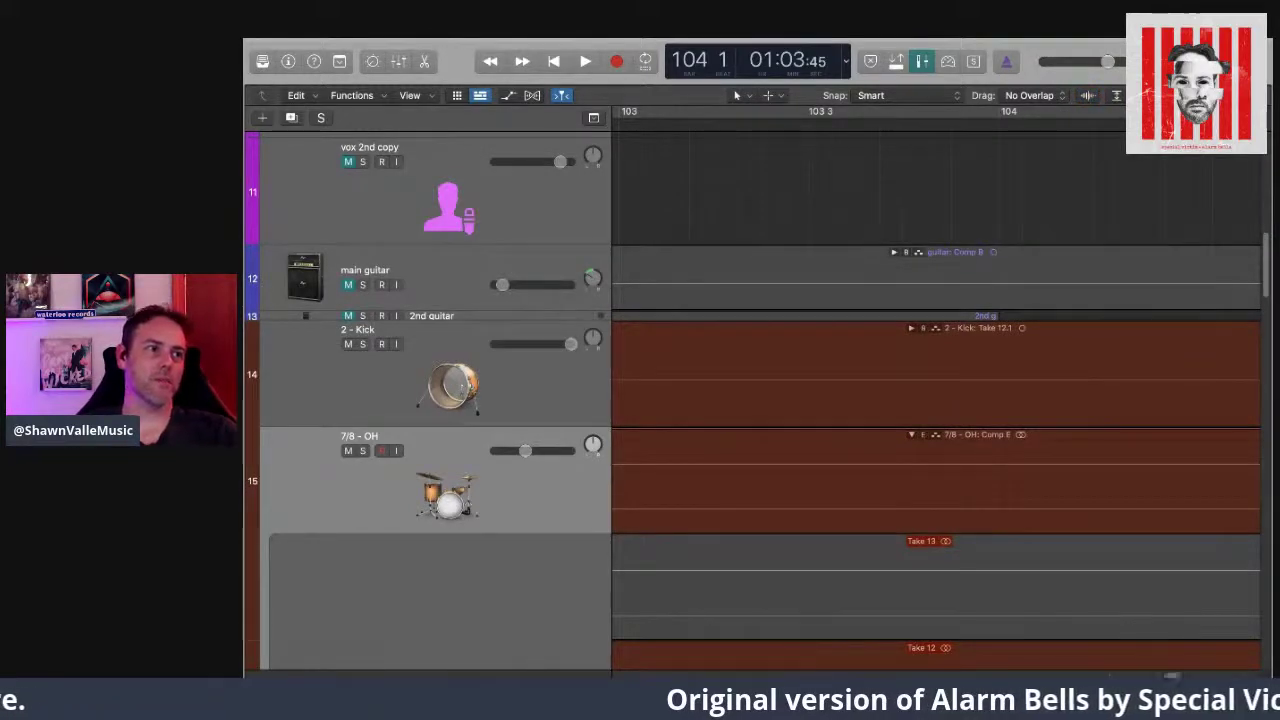
Step: Return the playhead to the project start and zoom the timeline out to show the first nine bars of drum waveforms
{"action": "left_click_drag", "start_coordinate": [1045, 124], "coordinate": [775, 124]}
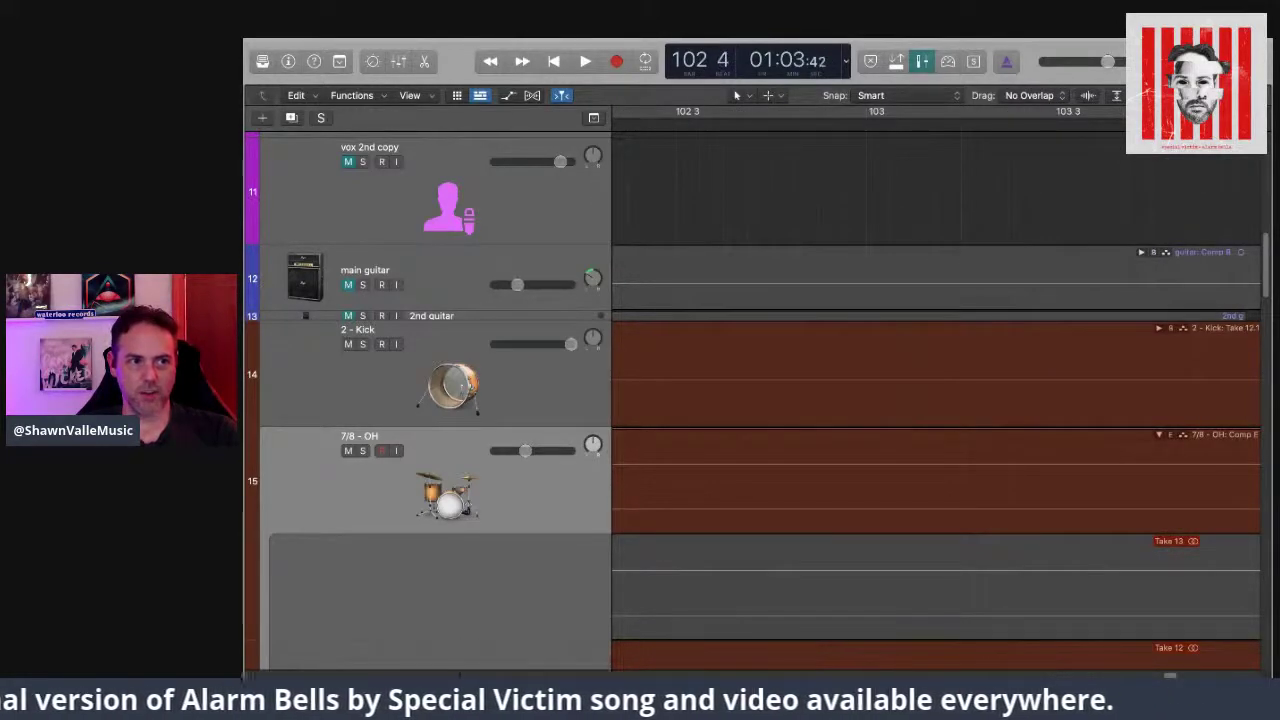
{"action": "key", "text": "Return"}
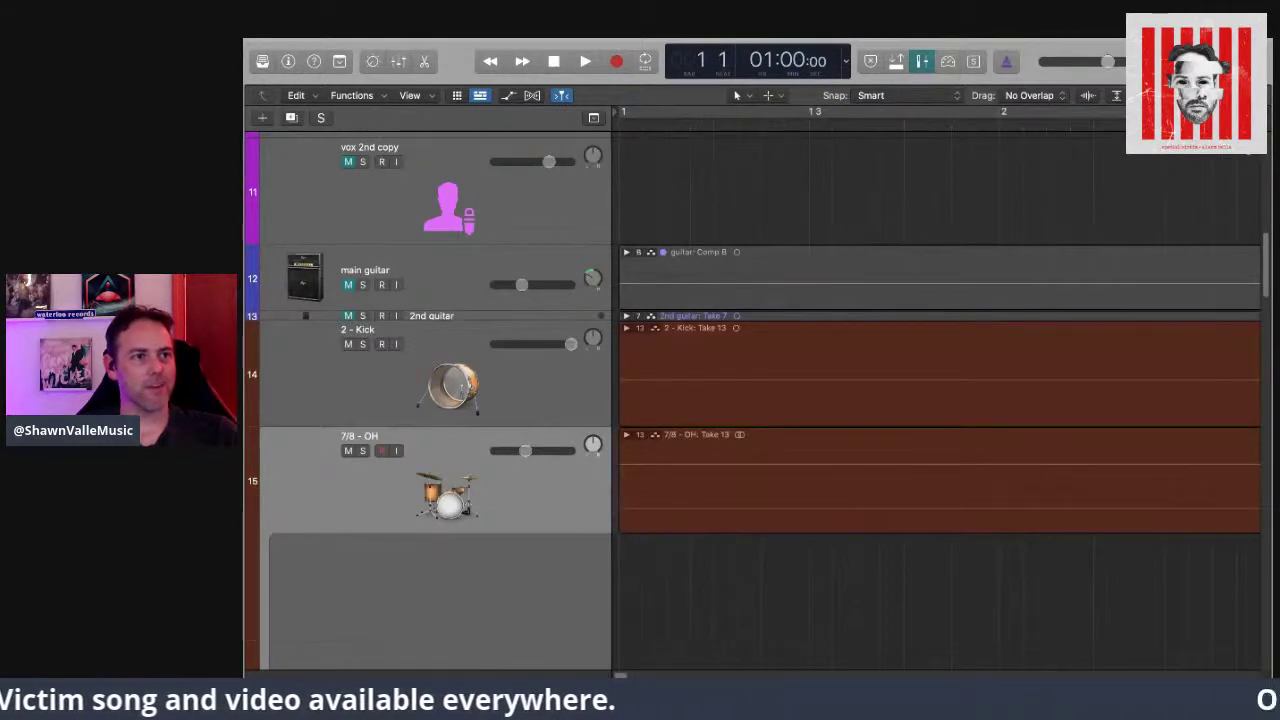
{"action": "key", "text": "super+Left"}
{"action": "key", "text": "super+Left"}
{"action": "key", "text": "super+Left"}
{"action": "key", "text": "super+Left"}
{"action": "key", "text": "super+Left"}
{"action": "key", "text": "super+Left"}
{"action": "key", "text": "super+Left"}
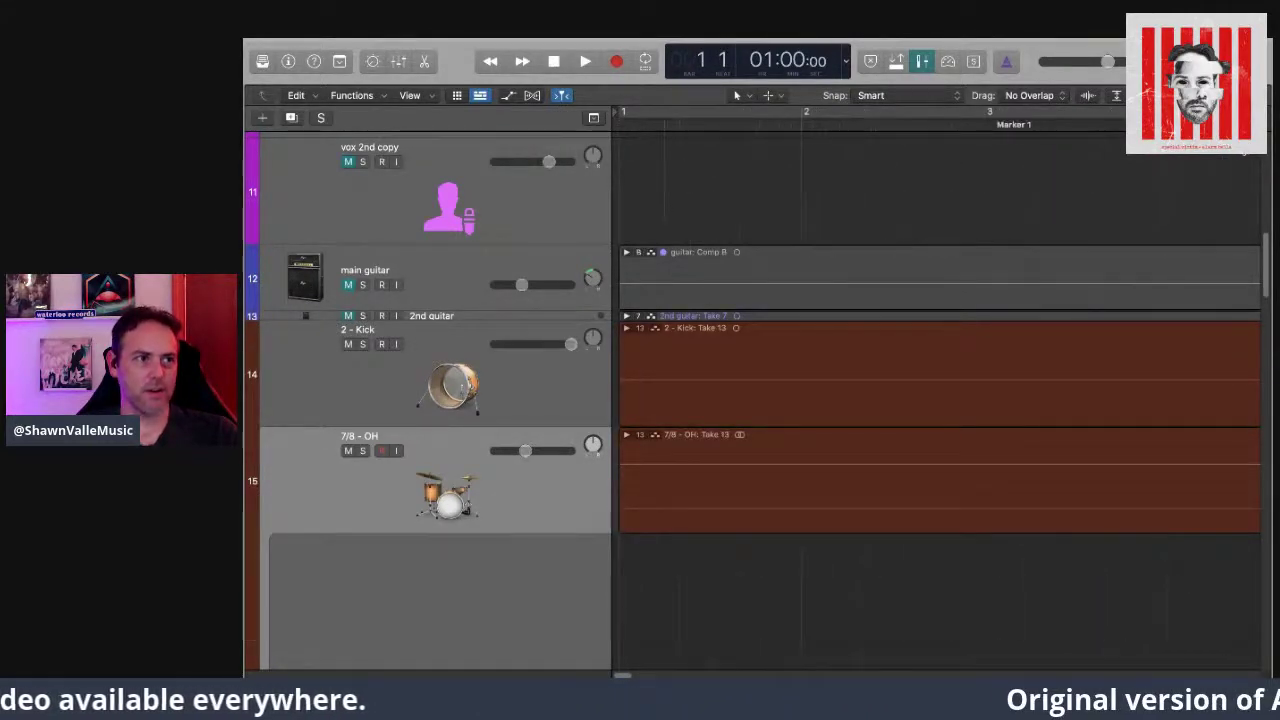
{"action": "key", "text": "super+Left"}
{"action": "key", "text": "super+Left"}
{"action": "key", "text": "super+Left"}
{"action": "key", "text": "super+Left"}
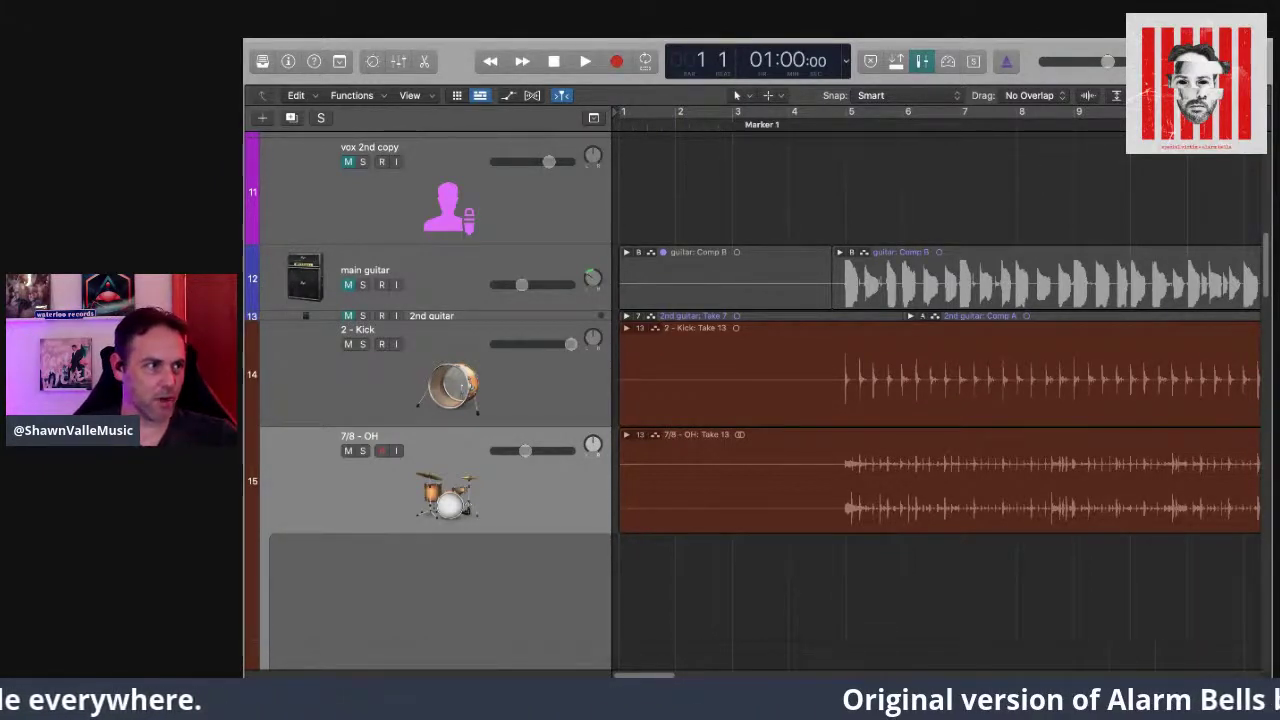
{"action": "scroll", "coordinate": [756, 334], "scroll_direction": "down", "scroll_amount": 2}
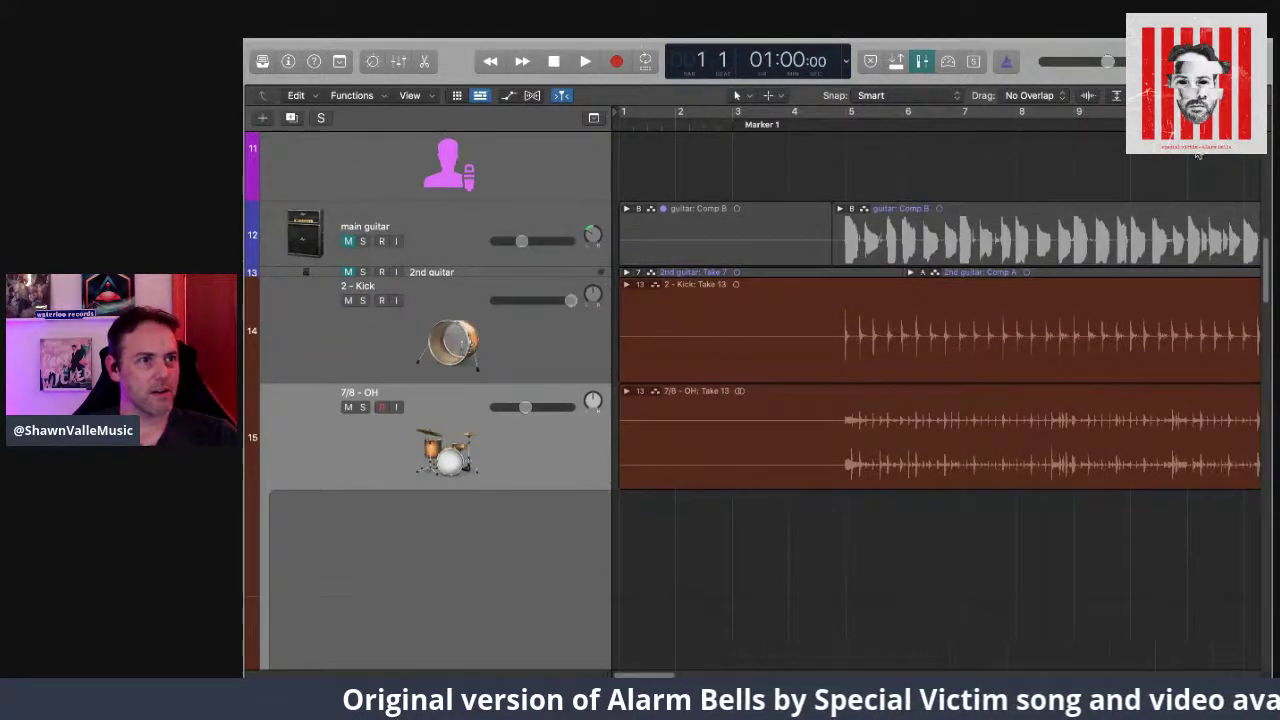
Step: Reduce the track heights and collapse the open 7/8 - OH take folder at bar 100
{"action": "key", "text": "super+Up"}
{"action": "key", "text": "super+Up"}
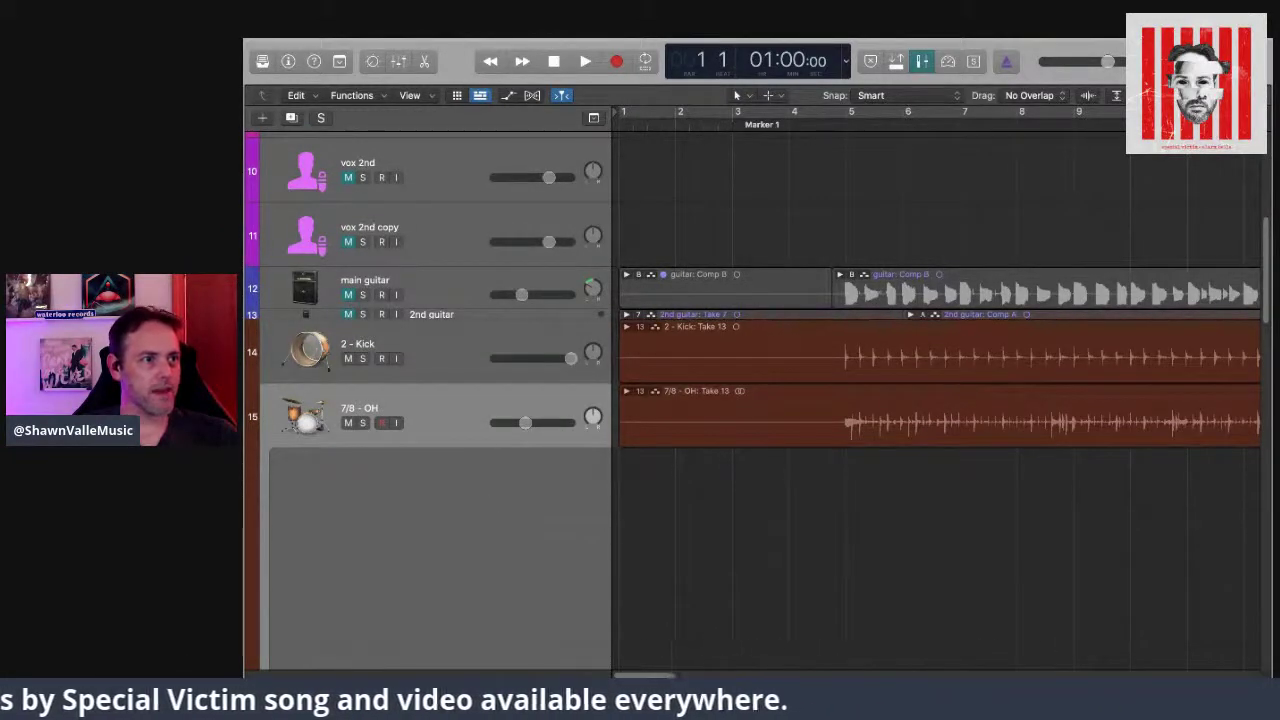
{"action": "scroll", "coordinate": [936, 390], "scroll_direction": "right", "scroll_amount": 5}
{"action": "scroll", "coordinate": [936, 390], "scroll_direction": "right", "scroll_amount": 15}
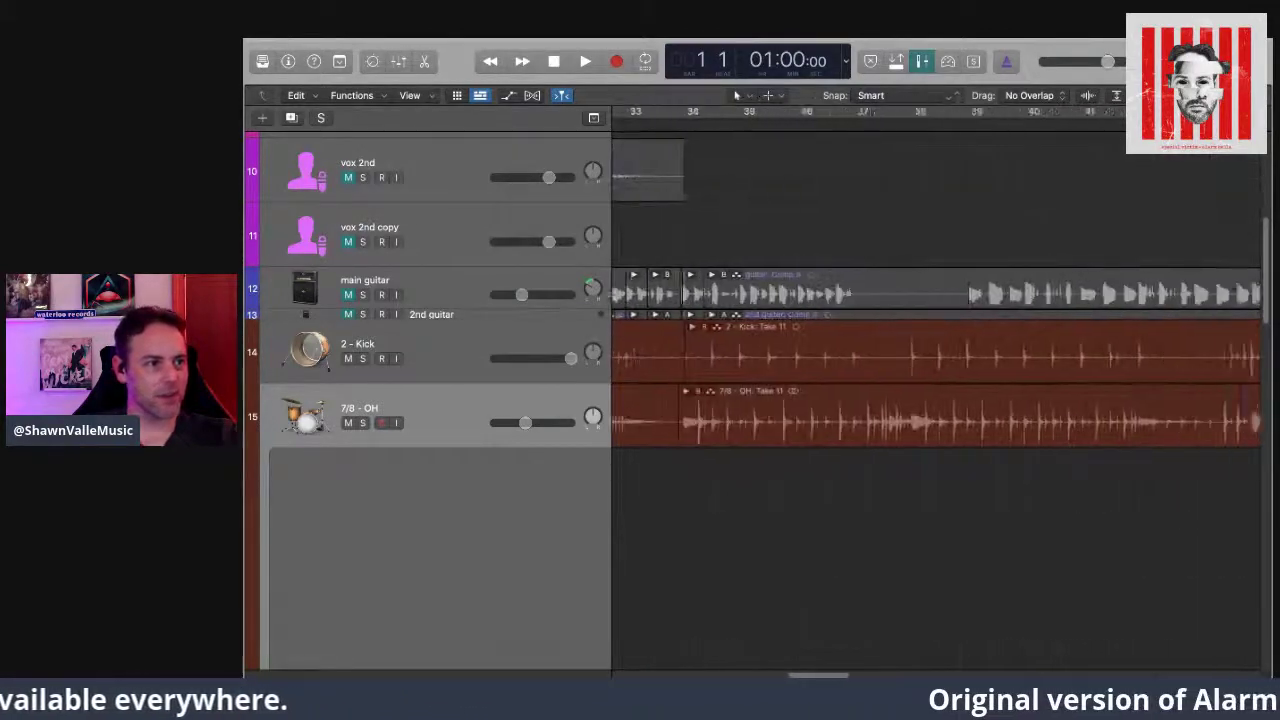
{"action": "scroll", "coordinate": [936, 390], "scroll_direction": "right", "scroll_amount": 13}
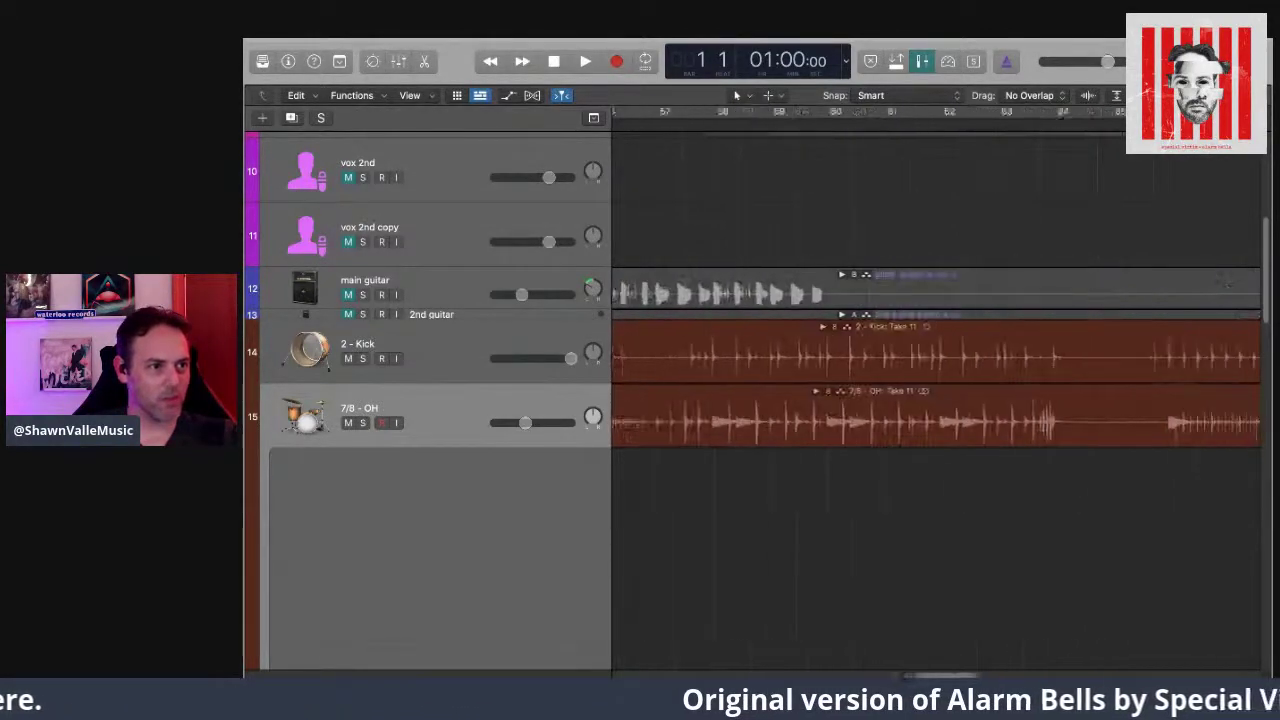
{"action": "scroll", "coordinate": [936, 390], "scroll_direction": "right", "scroll_amount": 13}
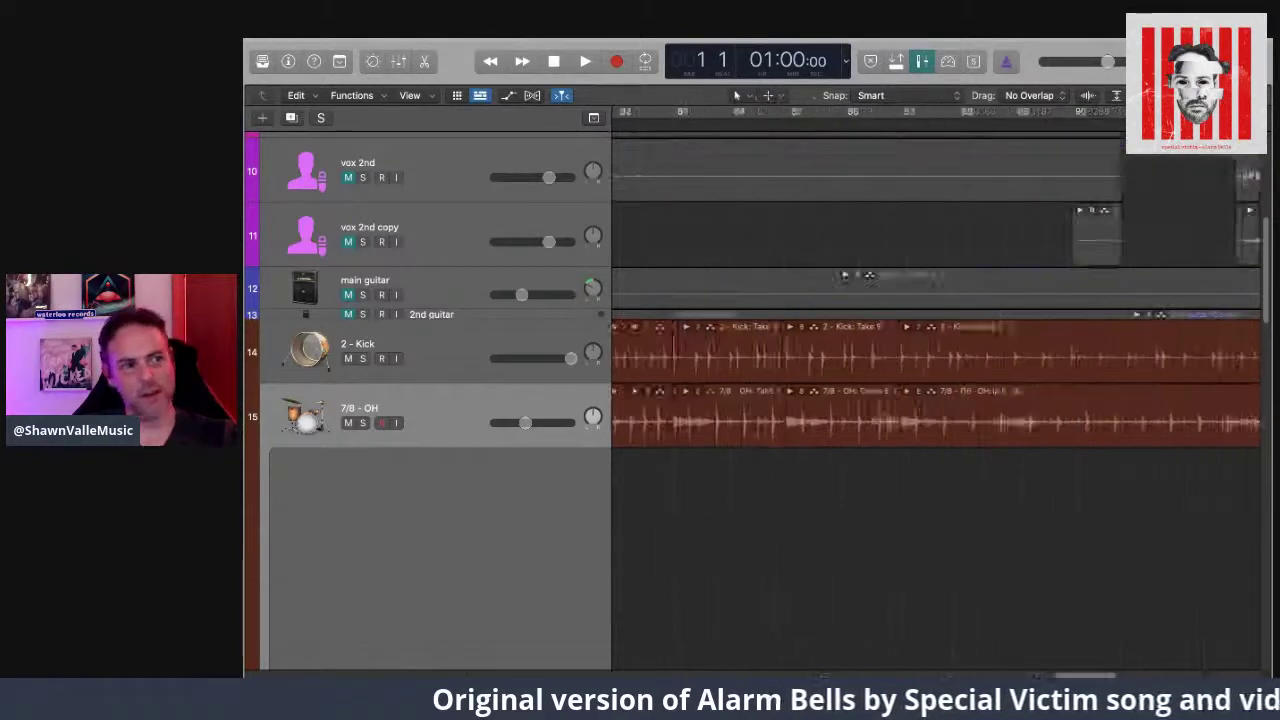
{"action": "scroll", "coordinate": [936, 390], "scroll_direction": "right", "scroll_amount": 10}
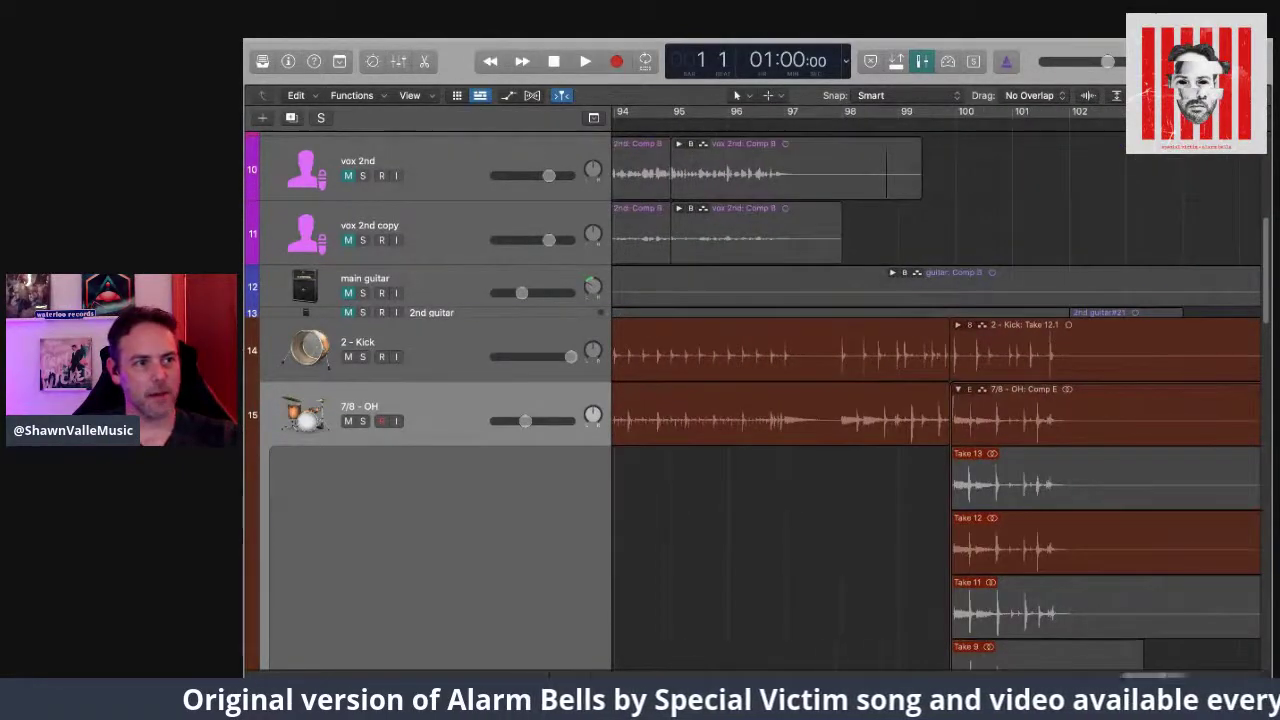
{"action": "left_click", "coordinate": [958, 389]}
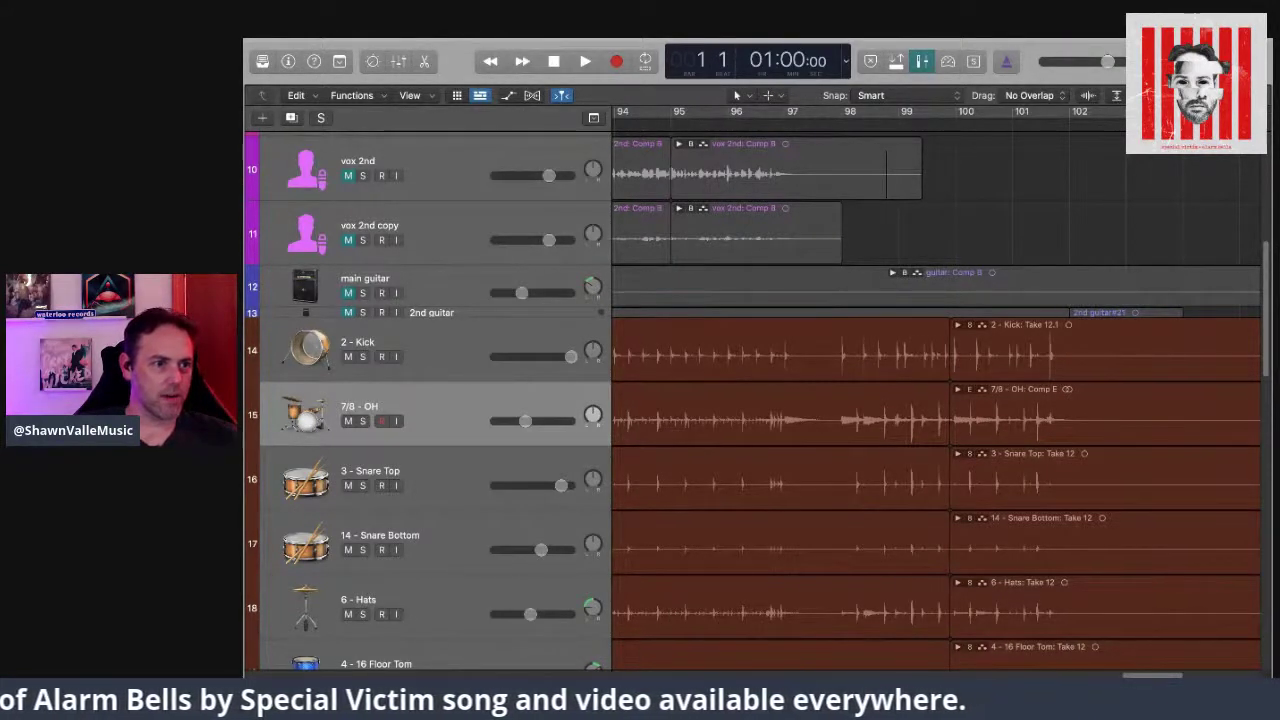
Step: Look back through the drum comps, placing the playhead at bar 89 and at bar 71
{"action": "scroll", "coordinate": [935, 390], "scroll_direction": "left", "scroll_amount": 6}
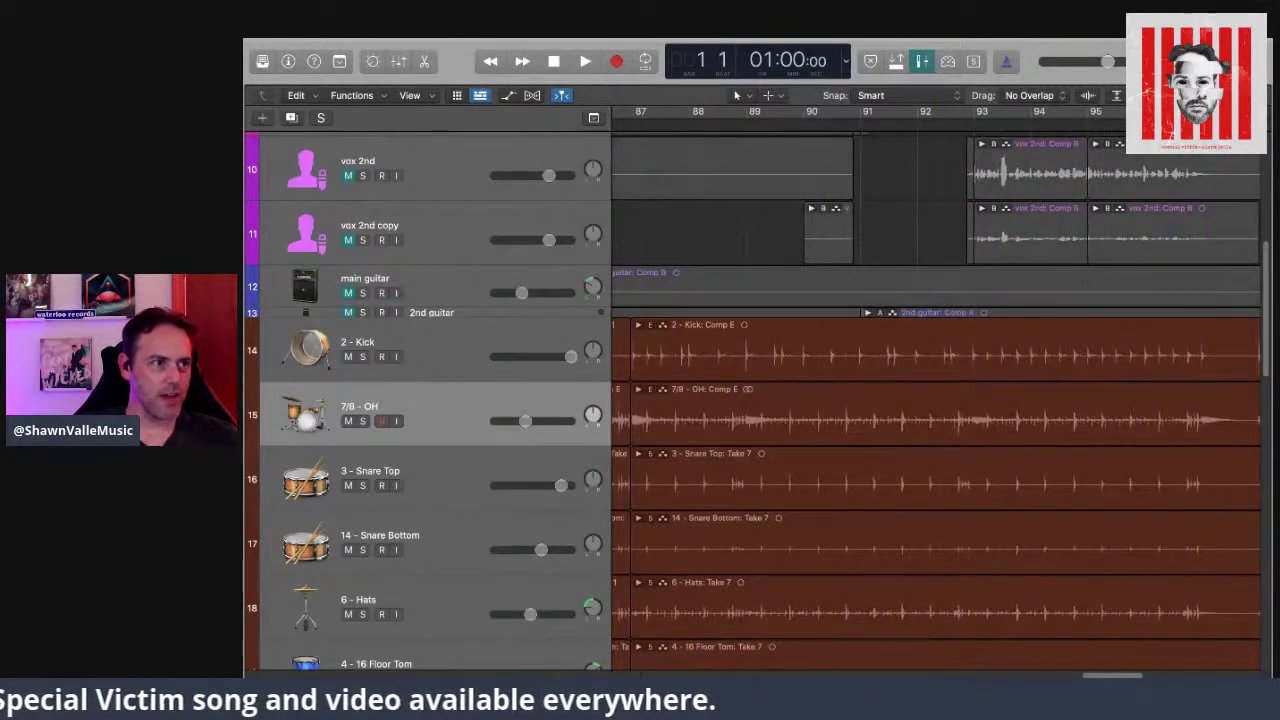
{"action": "left_click", "coordinate": [748, 125]}
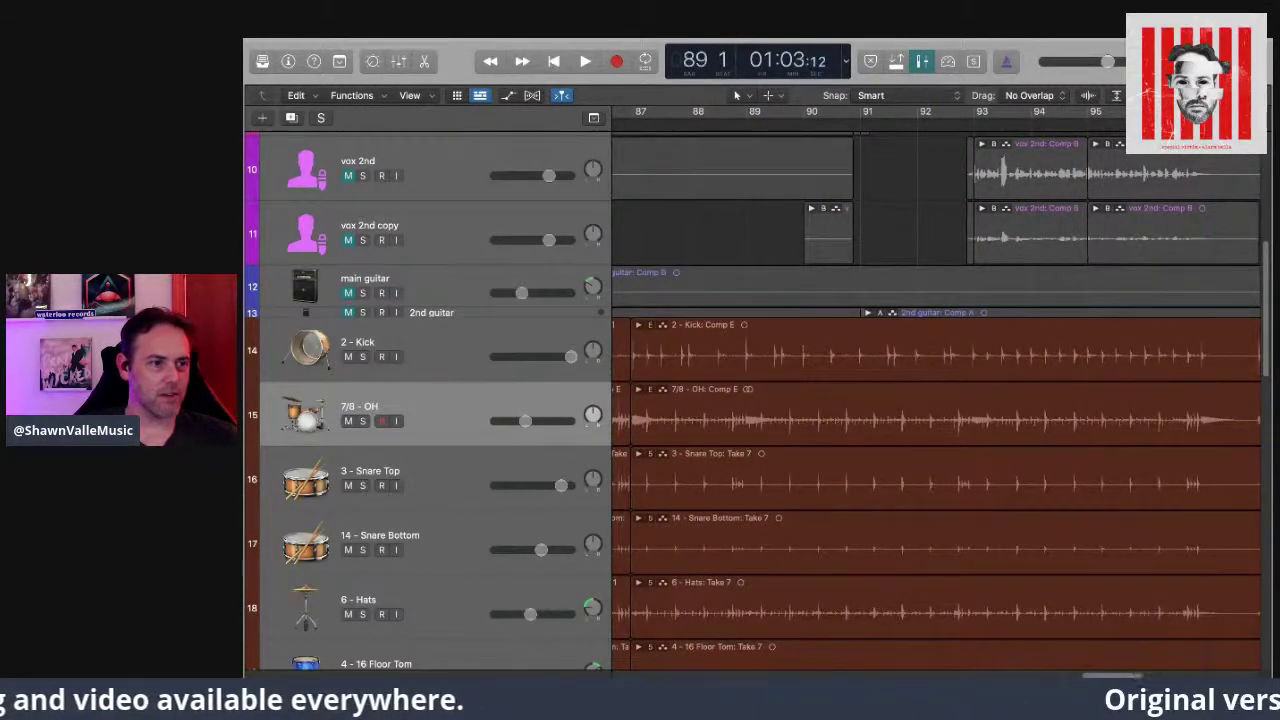
{"action": "scroll", "coordinate": [1046, 292], "scroll_direction": "left", "scroll_amount": 12}
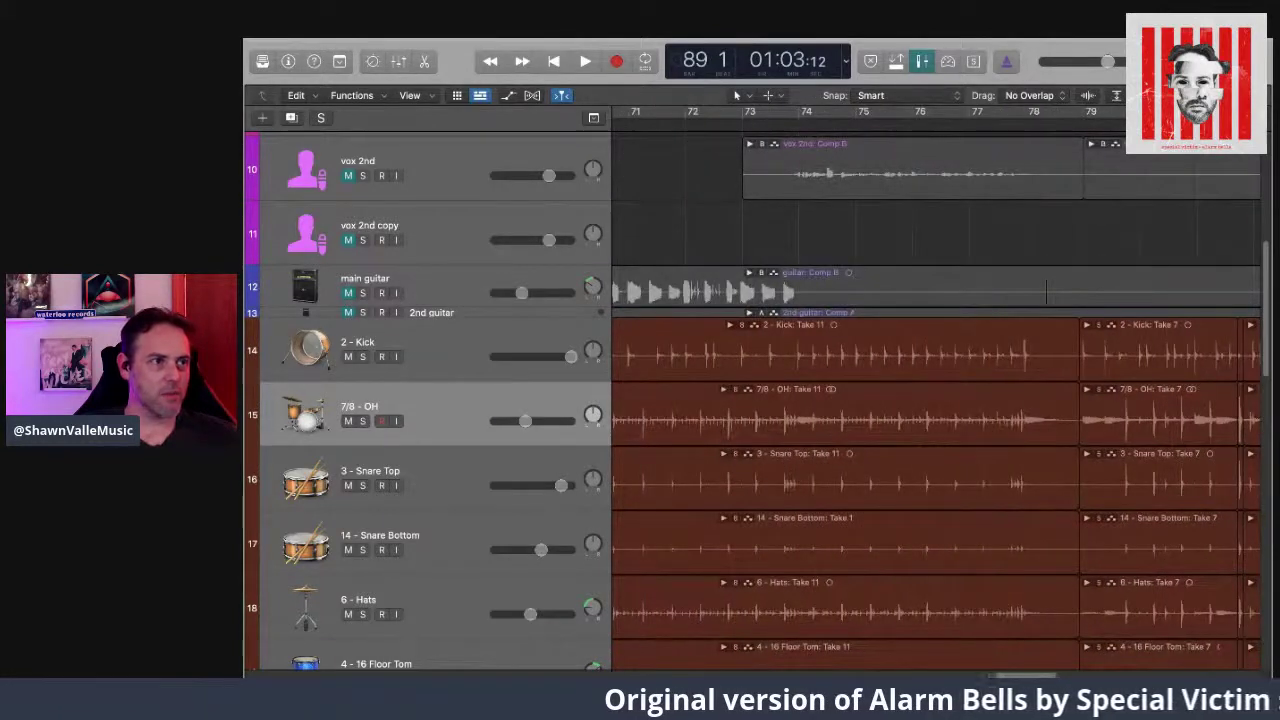
{"action": "left_click", "coordinate": [675, 125]}
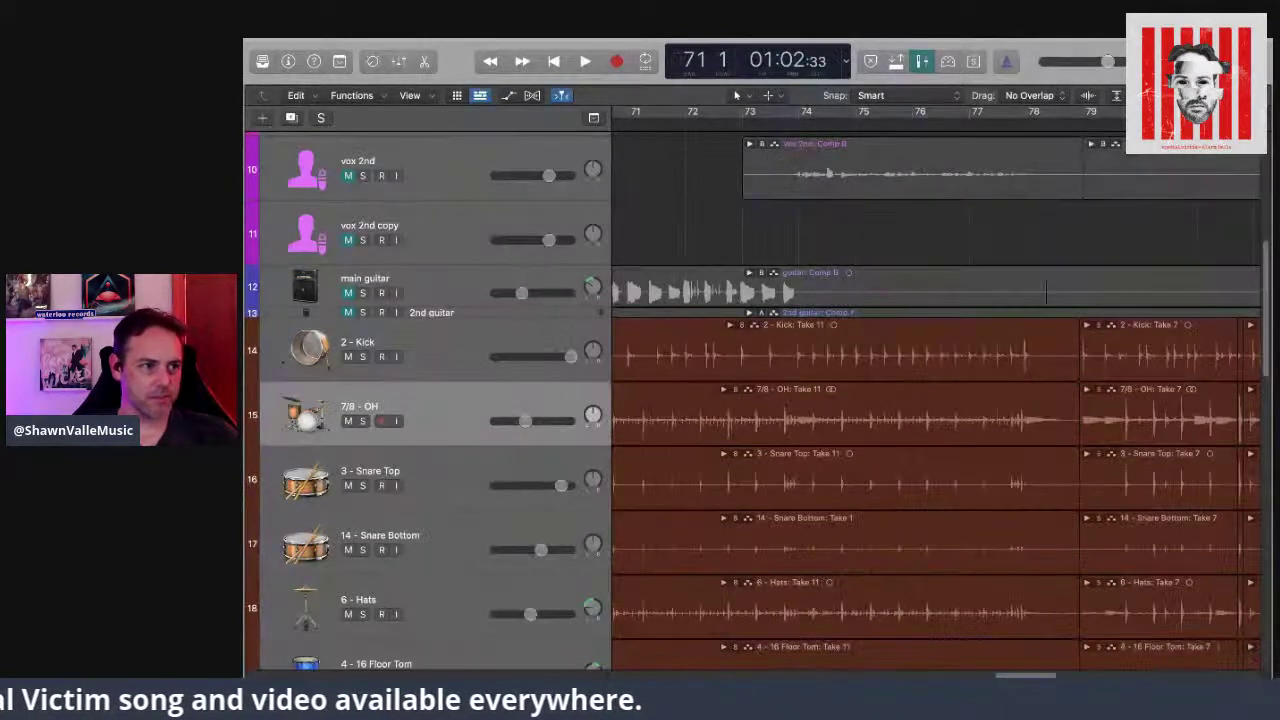
Step: Move the playhead back to bar 66 and play the song until about bar 74
{"action": "scroll", "coordinate": [1046, 291], "scroll_direction": "left", "scroll_amount": 6}
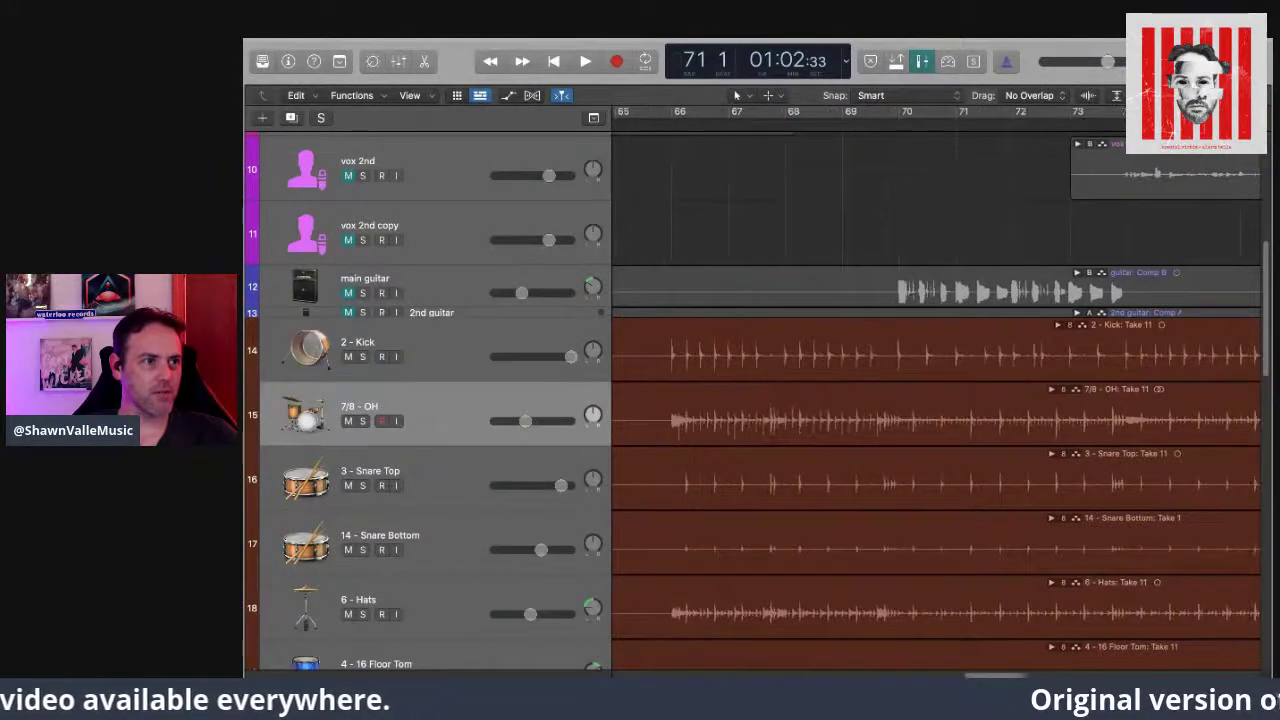
{"action": "key", "text": "comma"}
{"action": "key", "text": "comma"}
{"action": "key", "text": "comma"}
{"action": "key", "text": "comma"}
{"action": "key", "text": "comma"}
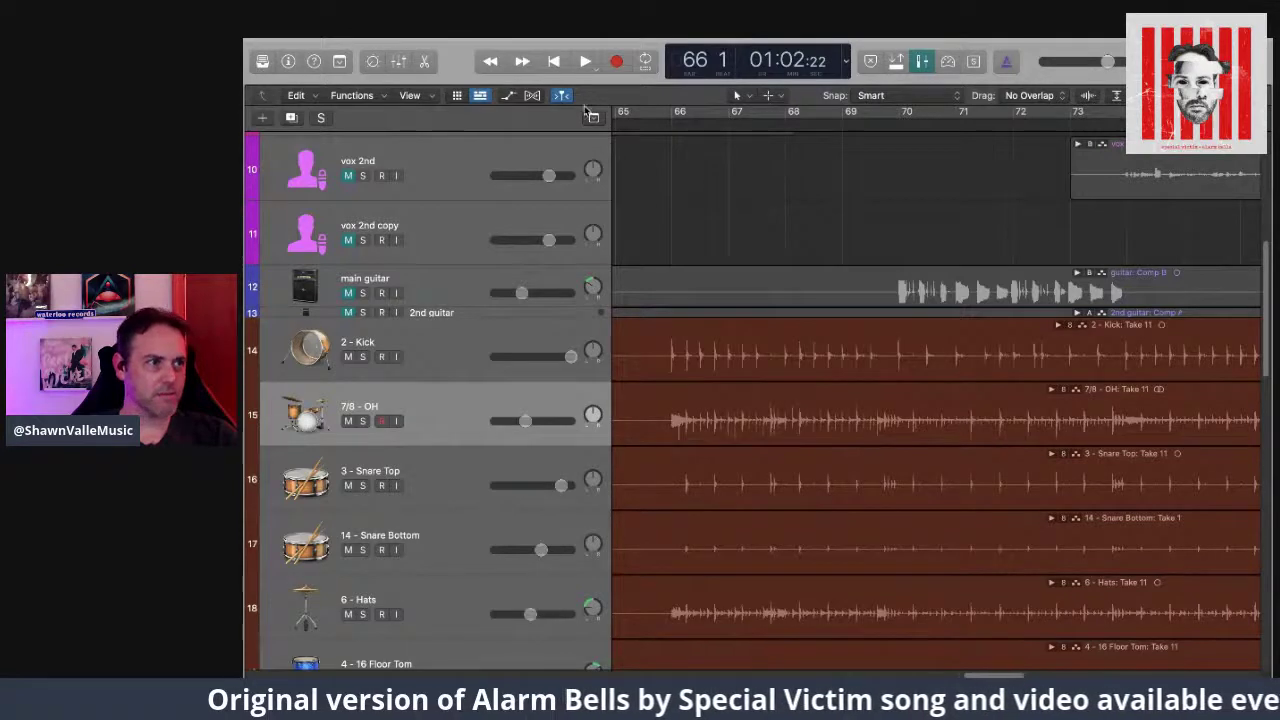
{"action": "key", "text": "space"}
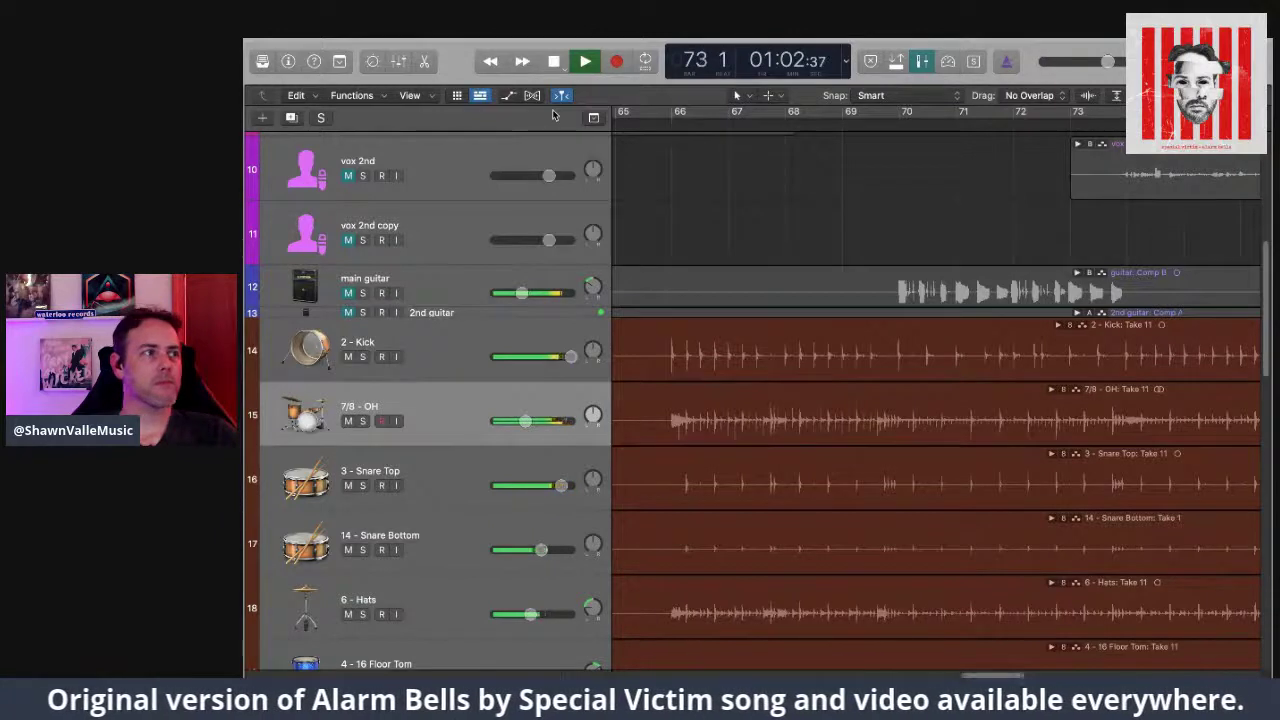
{"action": "key", "text": "space"}
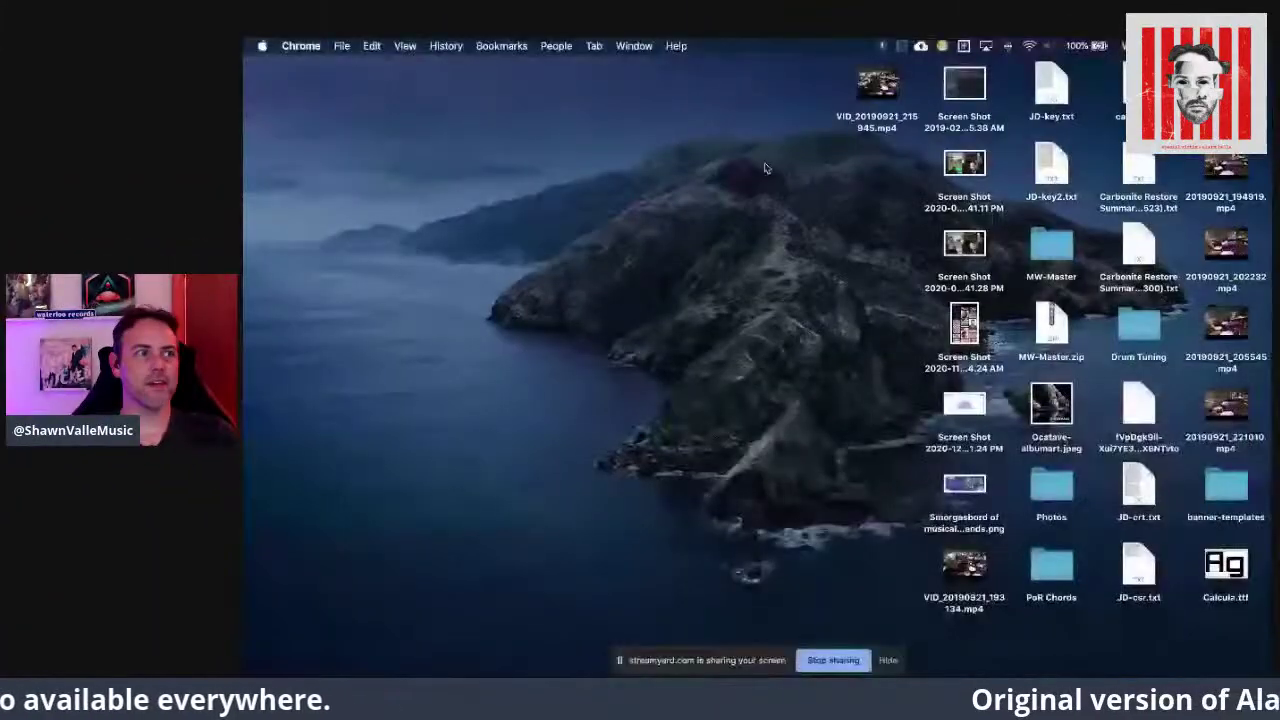
Step: Switch back to the Logic Pro project, set the playhead to bar 68 beat 4 and play until bar 78
{"action": "key", "text": "ctrl+Right"}
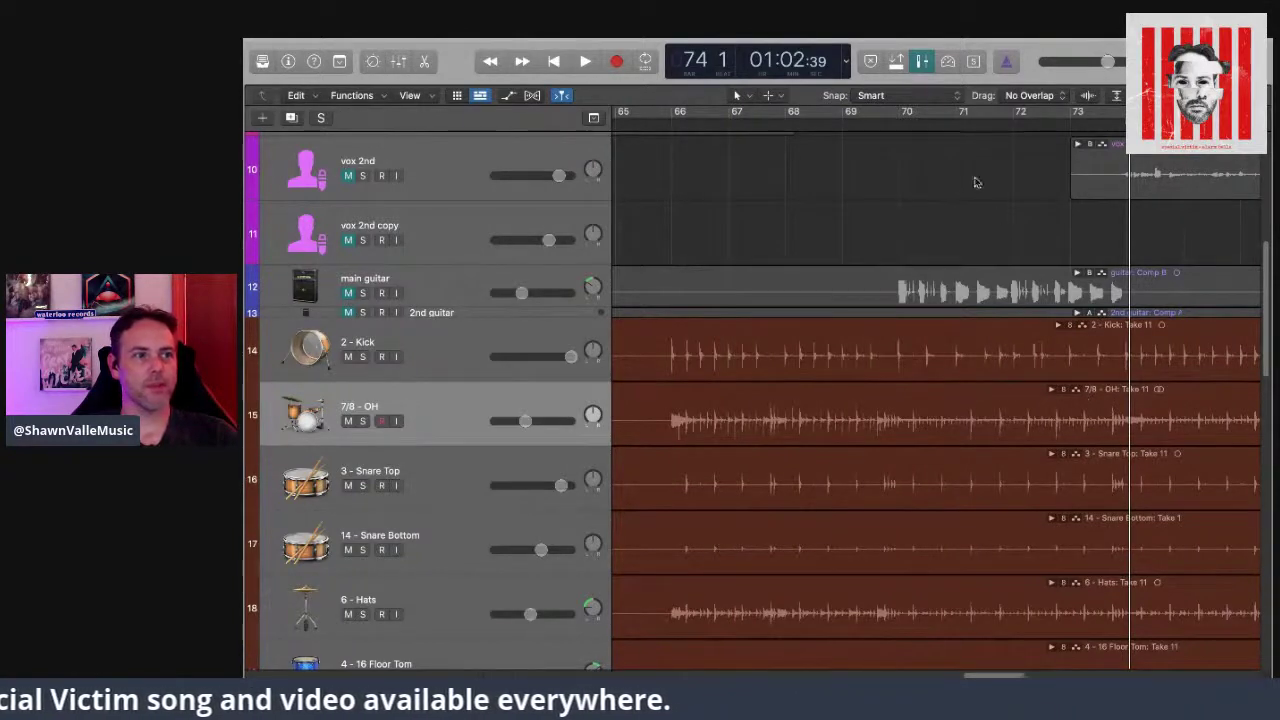
{"action": "left_click_drag", "start_coordinate": [1130, 113], "coordinate": [828, 120]}
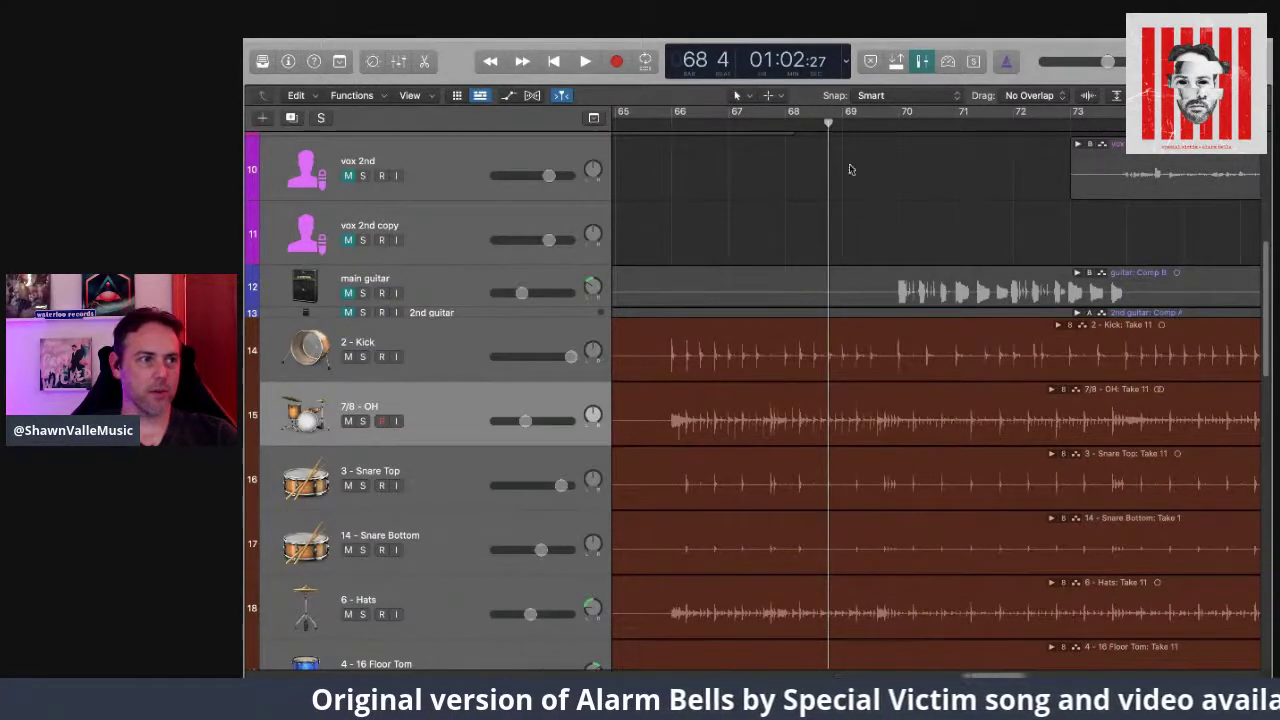
{"action": "left_click", "coordinate": [585, 61]}
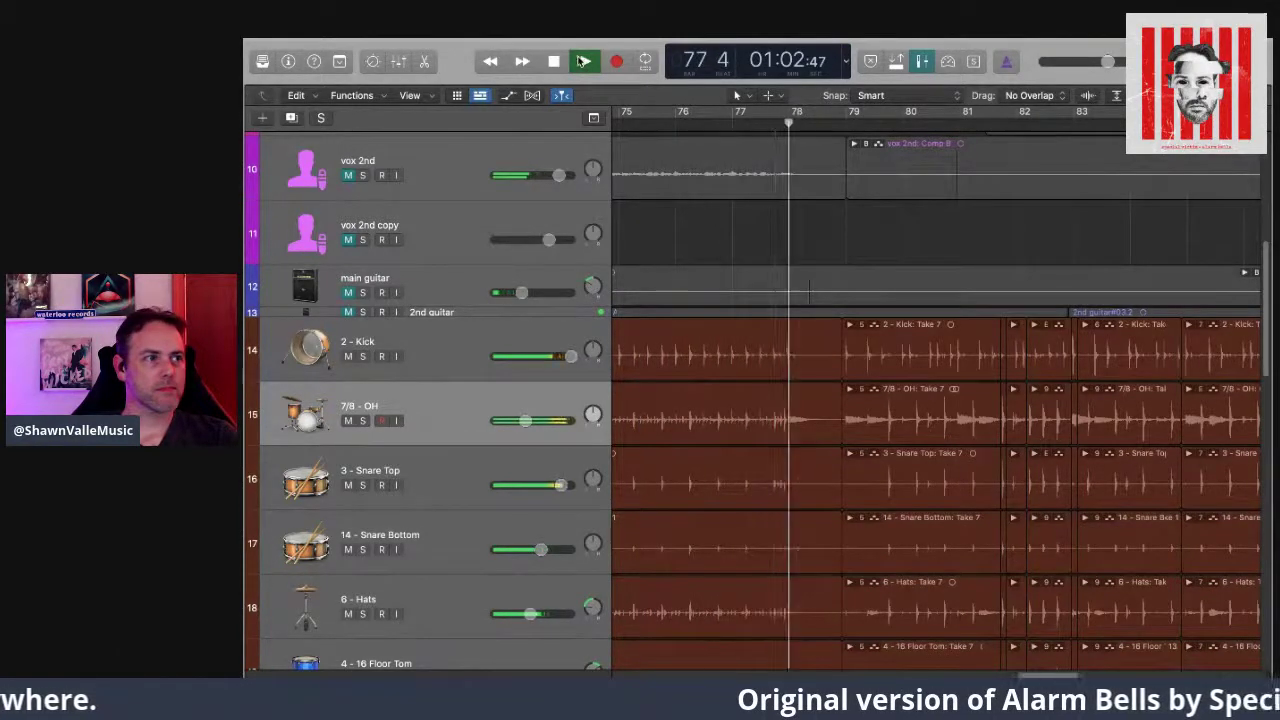
{"action": "left_click", "coordinate": [553, 62]}
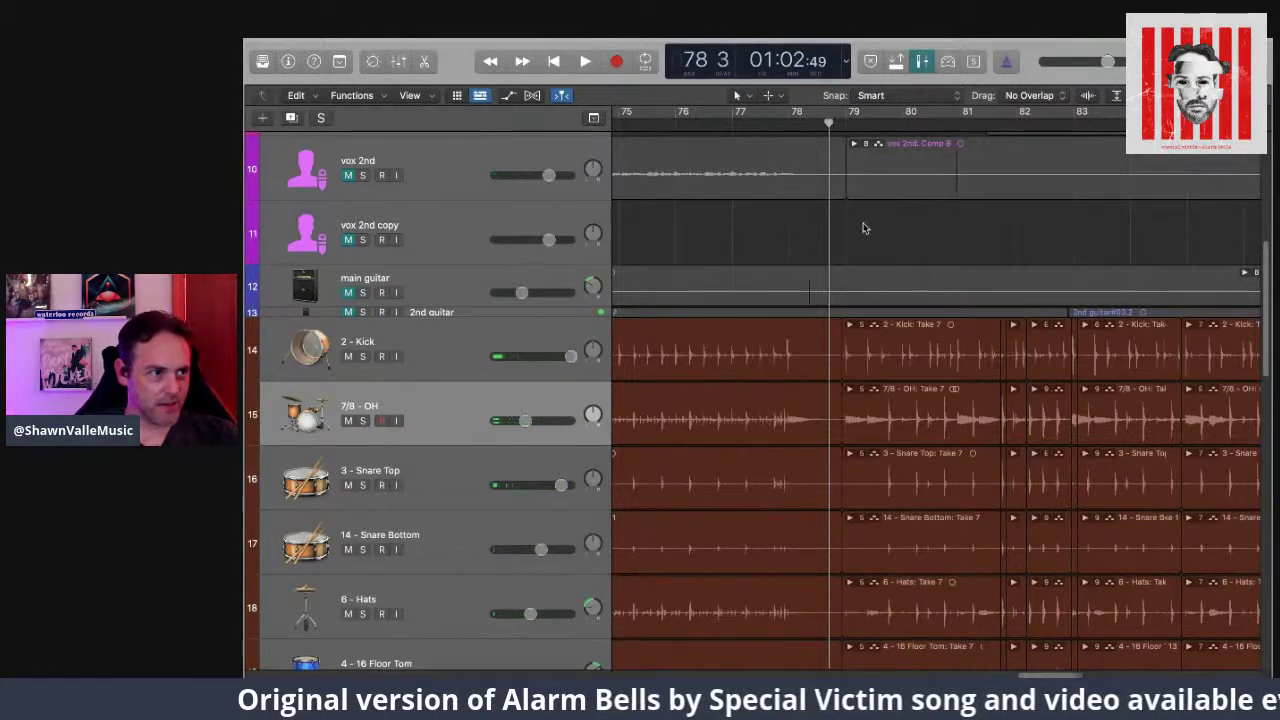
Step: Set the playhead to bar 77, expand the 2 - Kick take folder at bar 79 to view its takes, and collapse it
{"action": "scroll", "coordinate": [864, 295], "scroll_direction": "down", "scroll_amount": 1}
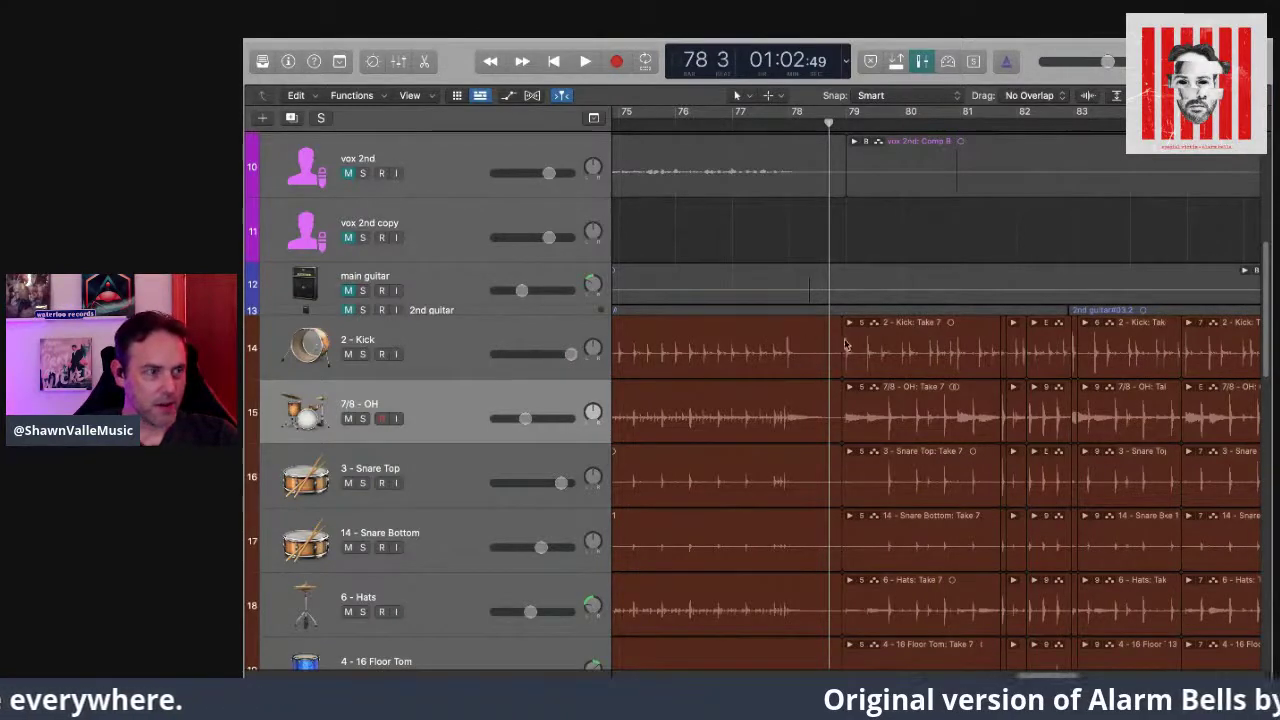
{"action": "left_click_drag", "start_coordinate": [830, 123], "coordinate": [747, 123]}
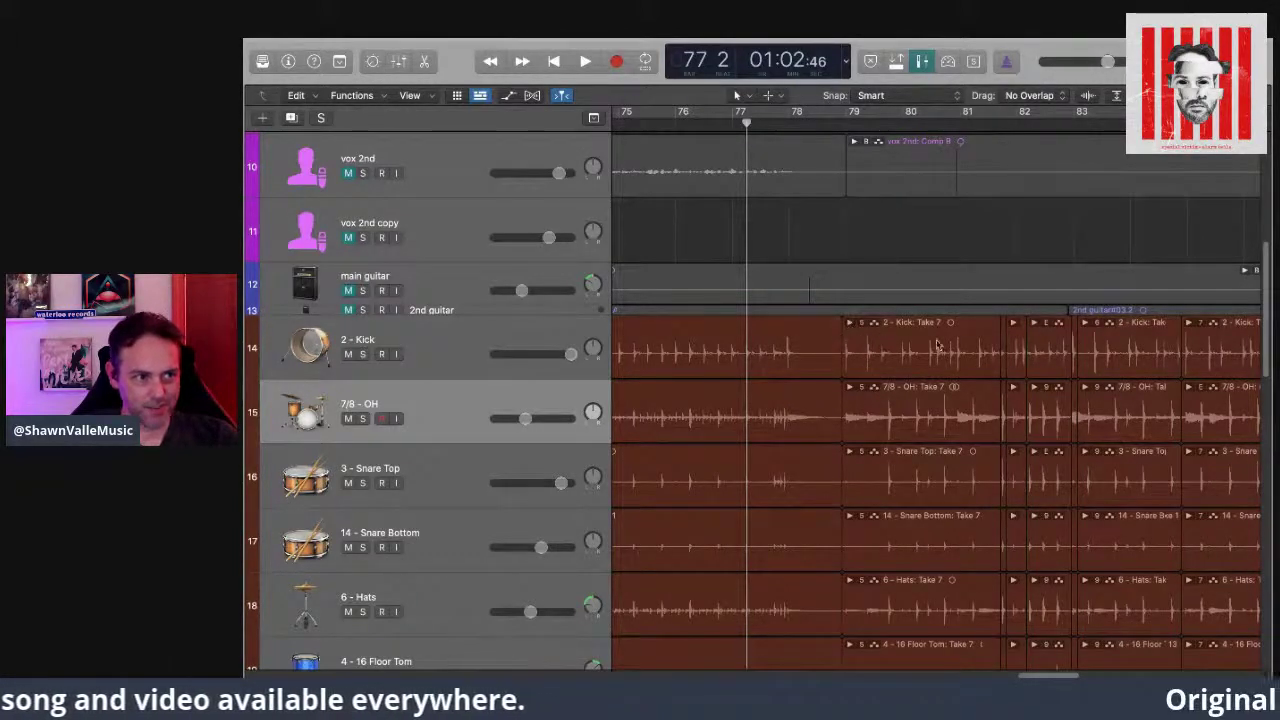
{"action": "left_click", "coordinate": [850, 323]}
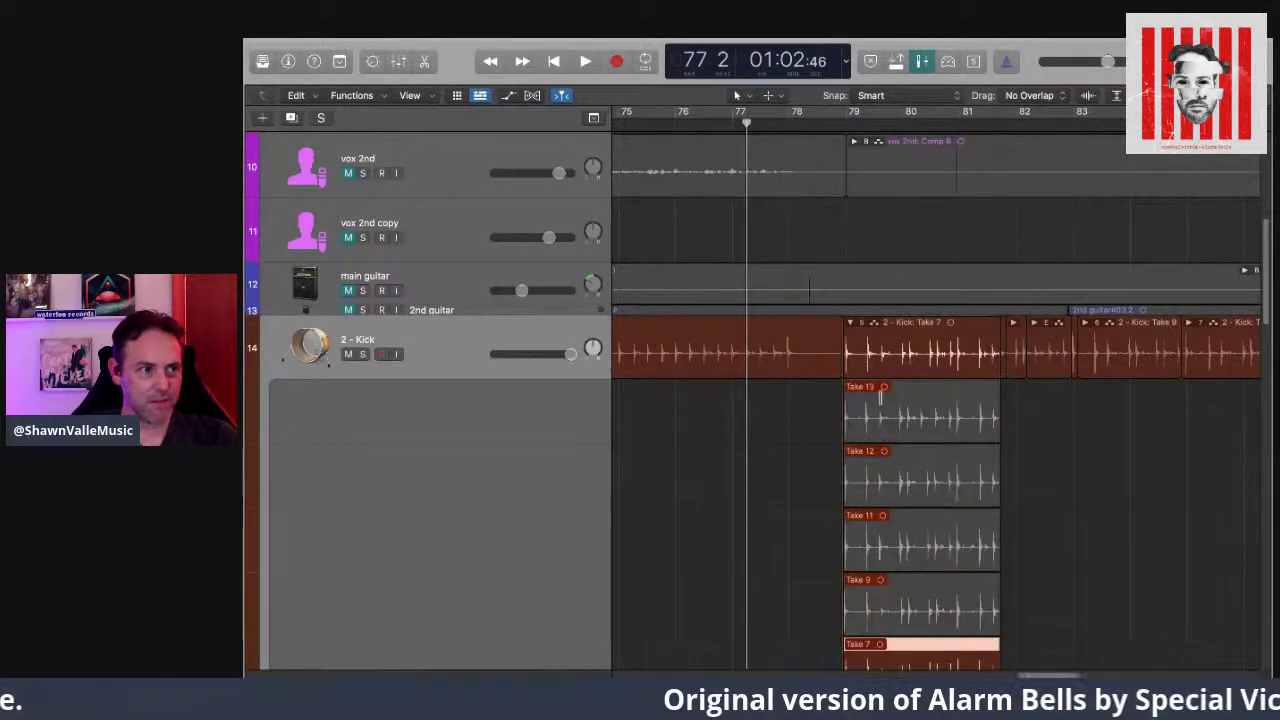
{"action": "scroll", "coordinate": [881, 398], "scroll_direction": "down", "scroll_amount": 1}
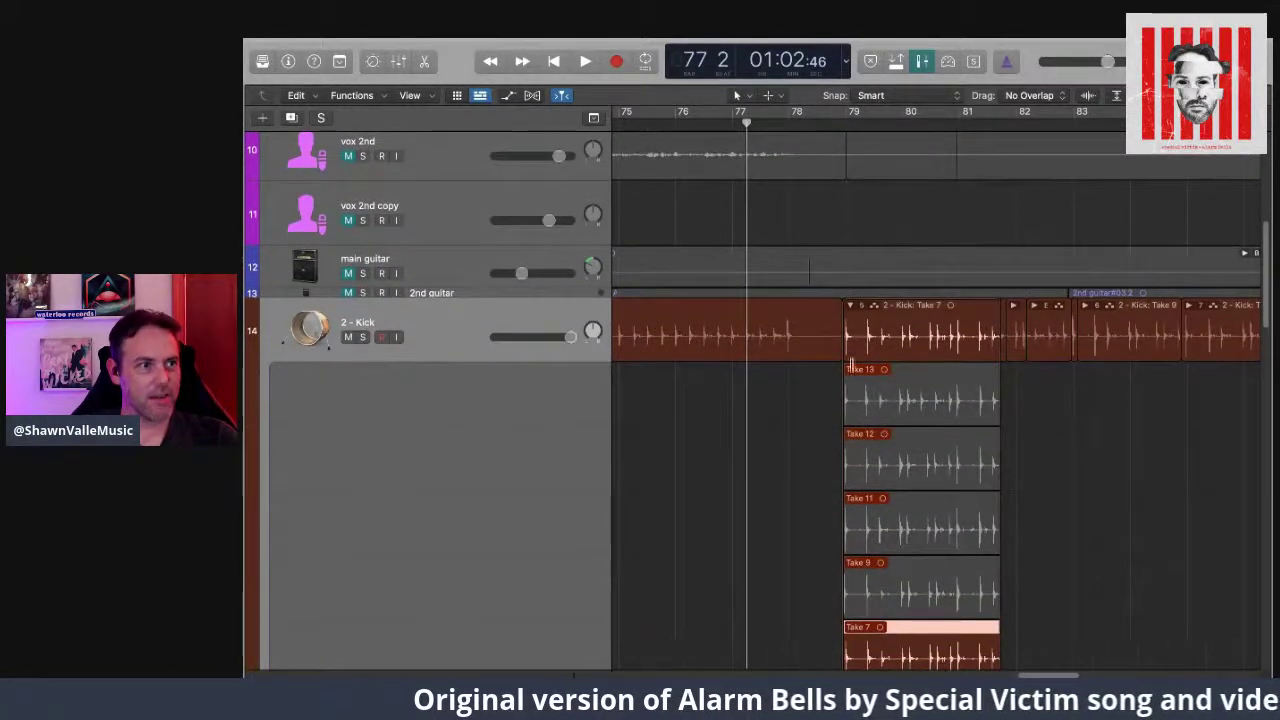
{"action": "left_click", "coordinate": [850, 306]}
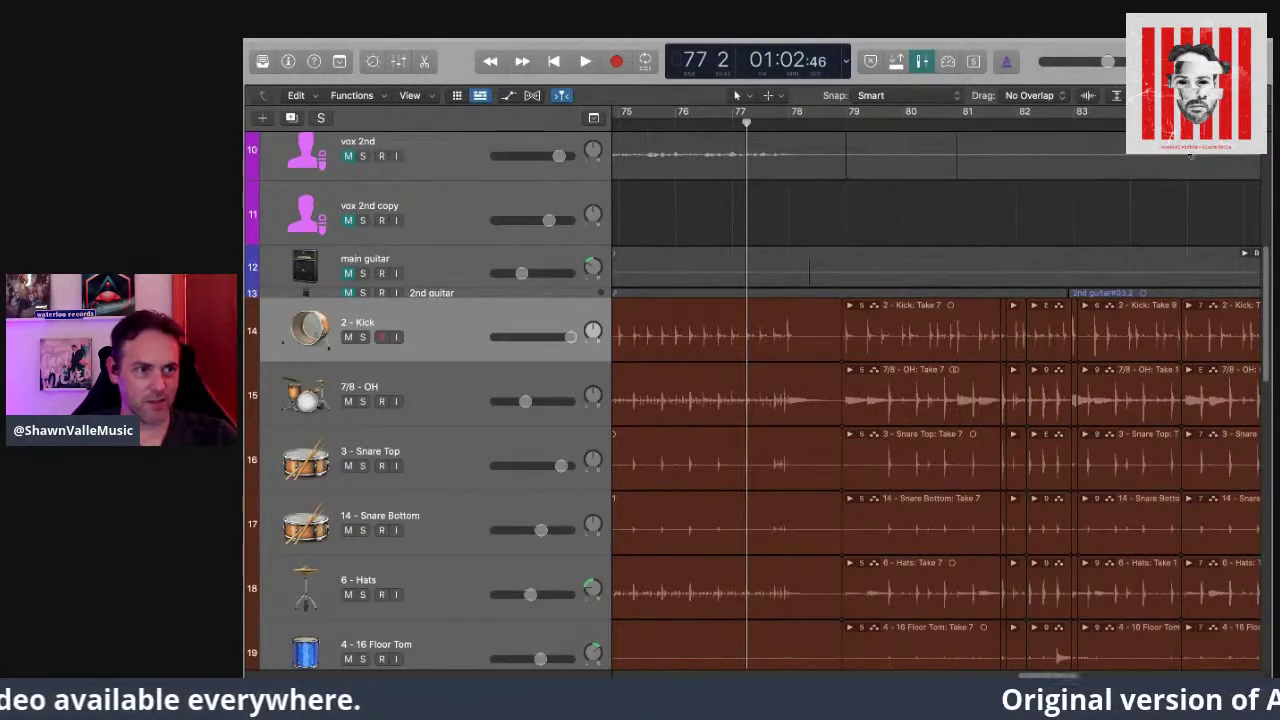
Step: Zoom the timeline in around bars 77 to 82 and move the playhead across the drum edits to bar 82
{"action": "key", "text": "super+Right"}
{"action": "key", "text": "super+Right"}
{"action": "key", "text": "super+Right"}
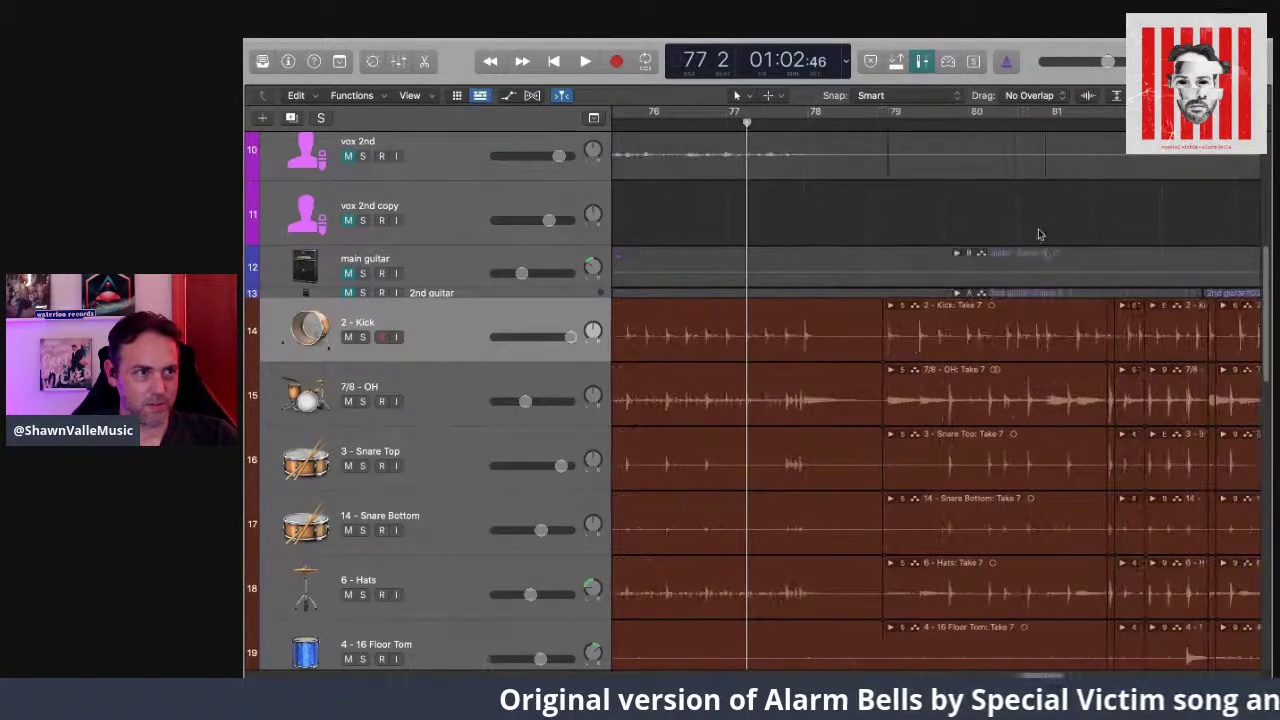
{"action": "left_click_drag", "start_coordinate": [747, 124], "coordinate": [938, 126]}
{"action": "key", "text": "super+Right"}
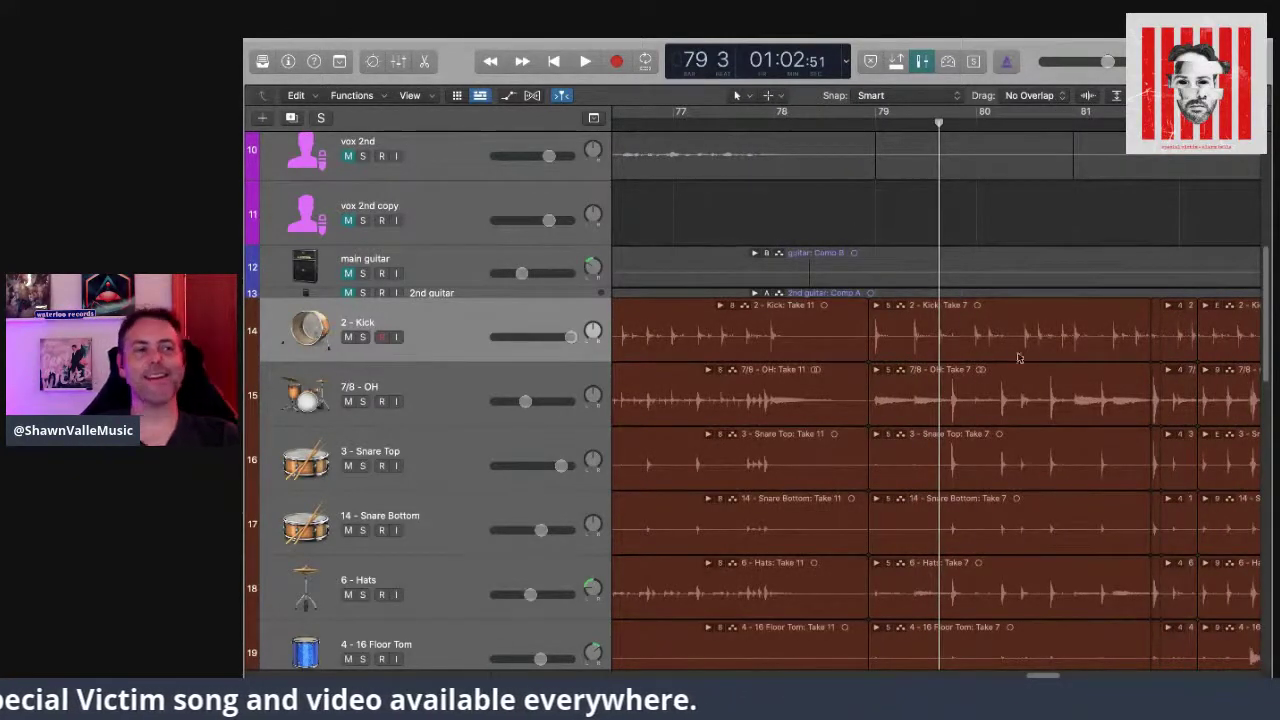
{"action": "left_click_drag", "start_coordinate": [938, 121], "coordinate": [1180, 134]}
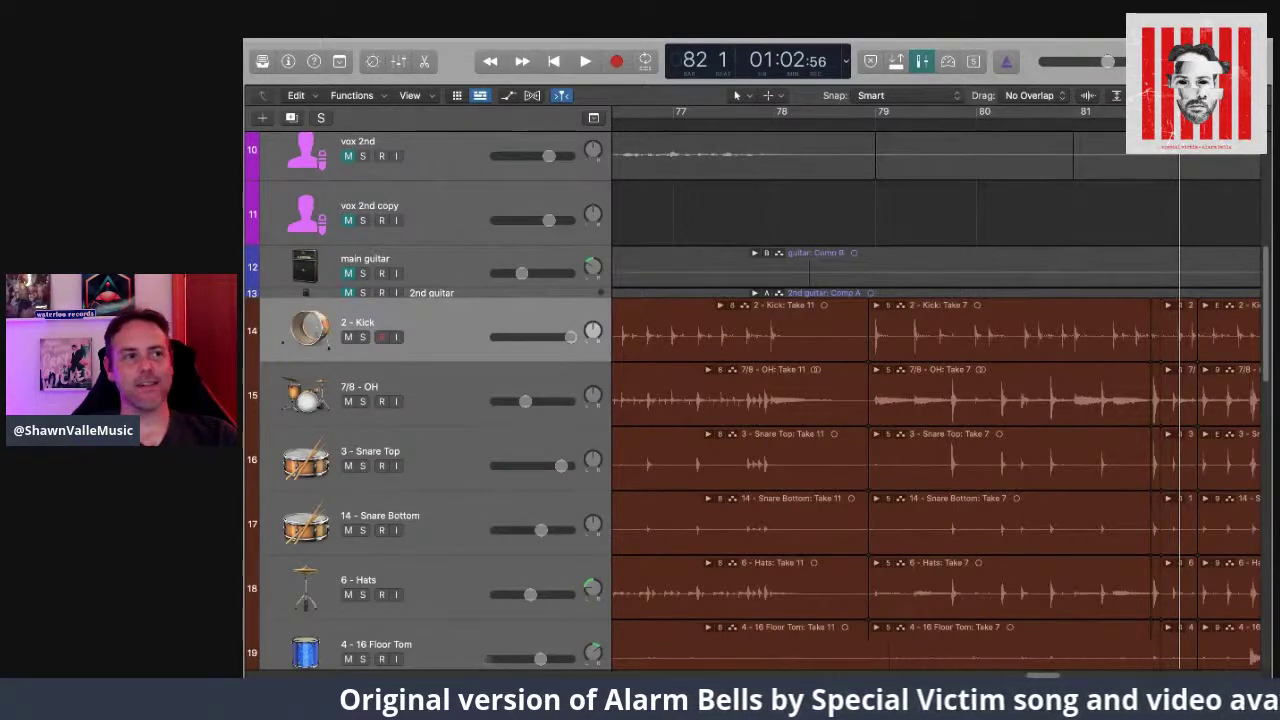
{"action": "left_click_drag", "start_coordinate": [1180, 134], "coordinate": [1198, 134]}
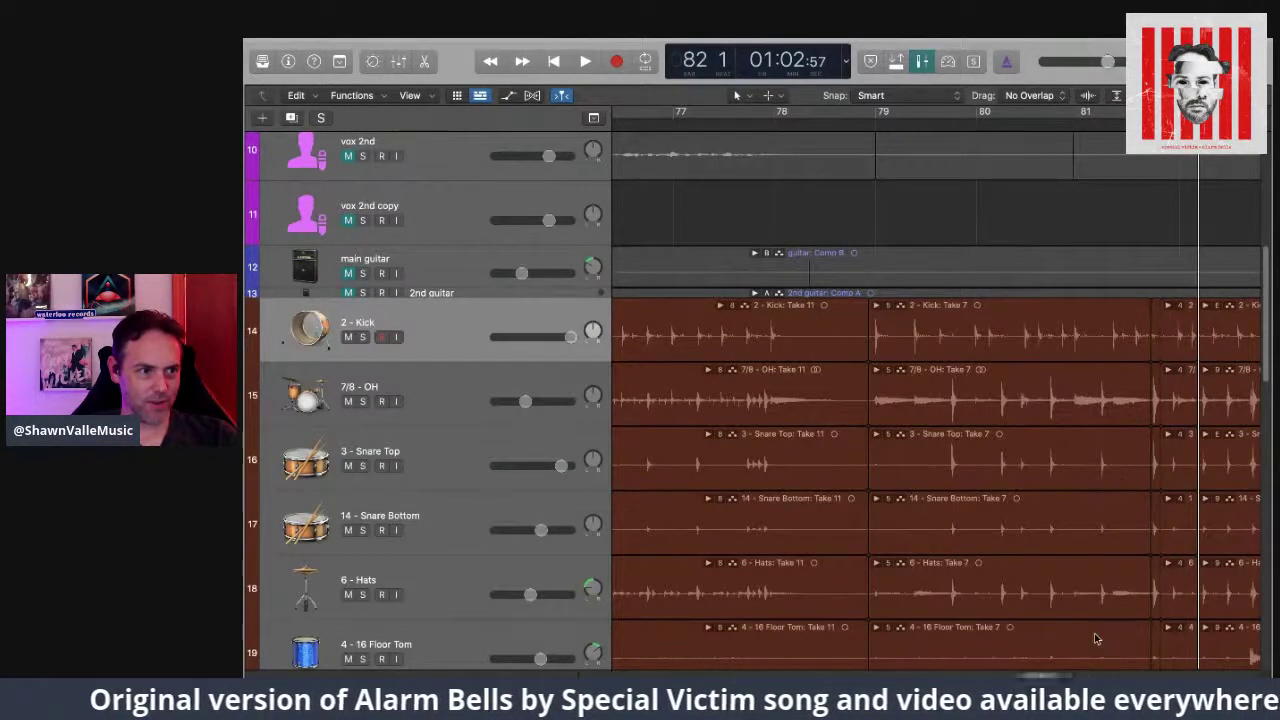
Step: Set the playhead to bar 81 and inspect the kick take folders around bars 82 and 83, collapsing each one
{"action": "scroll", "coordinate": [995, 553], "scroll_direction": "right", "scroll_amount": 5}
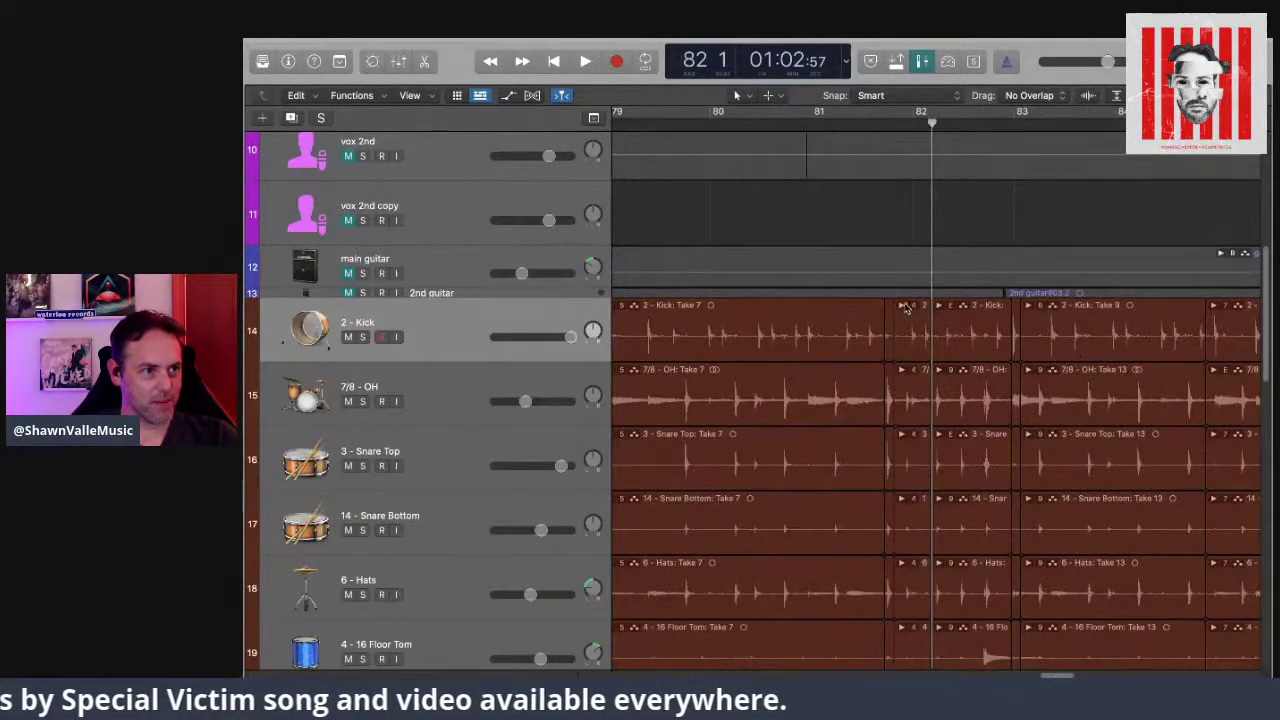
{"action": "left_click_drag", "start_coordinate": [932, 124], "coordinate": [843, 124]}
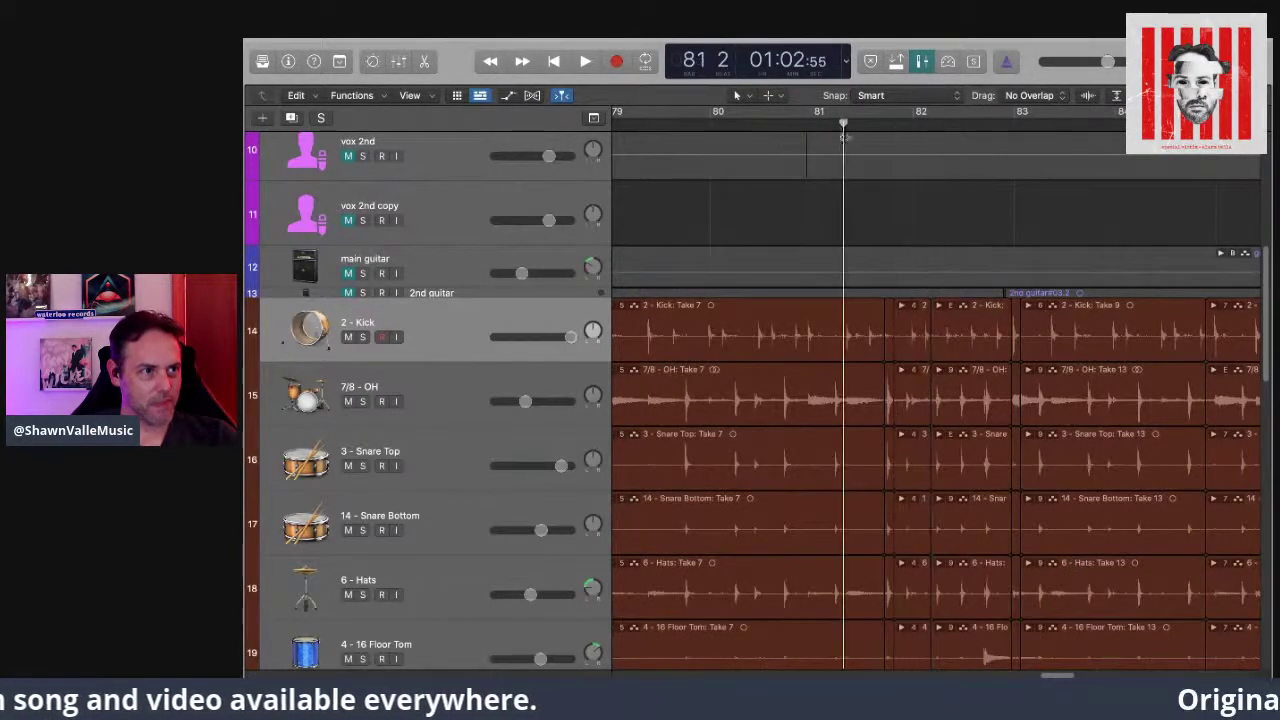
{"action": "left_click", "coordinate": [940, 306]}
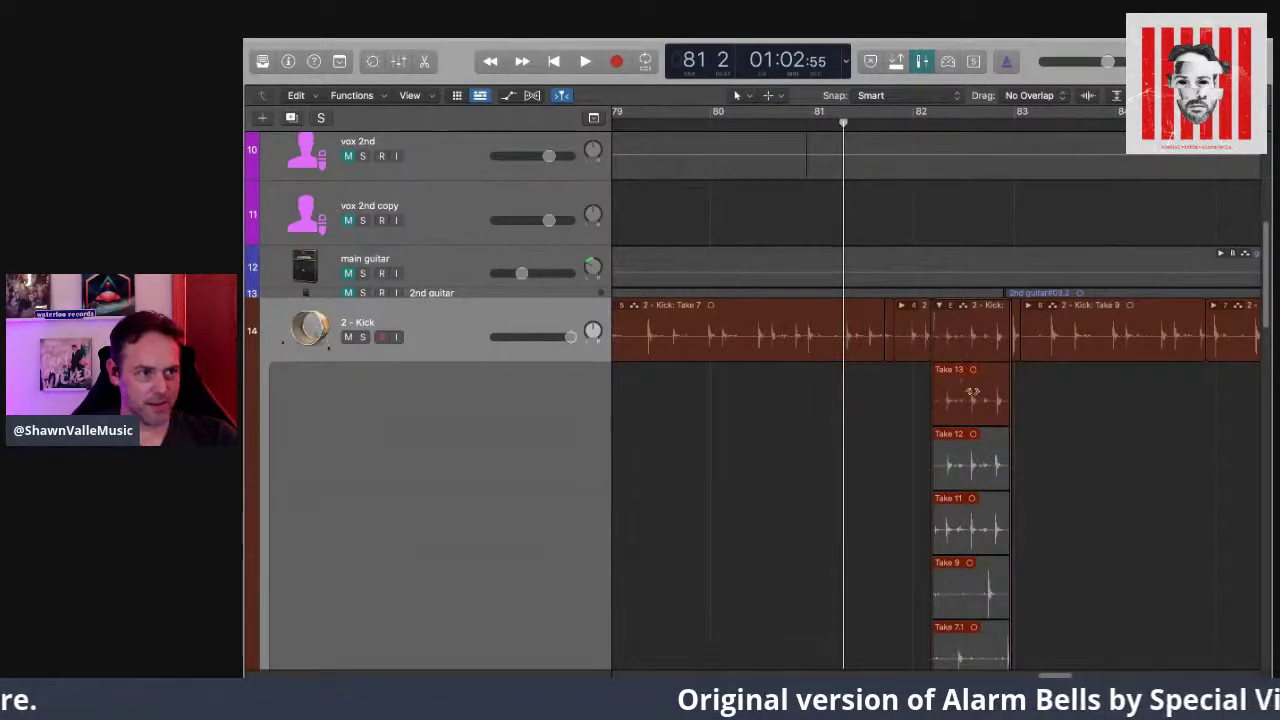
{"action": "left_click", "coordinate": [940, 306]}
{"action": "left_click", "coordinate": [1030, 306]}
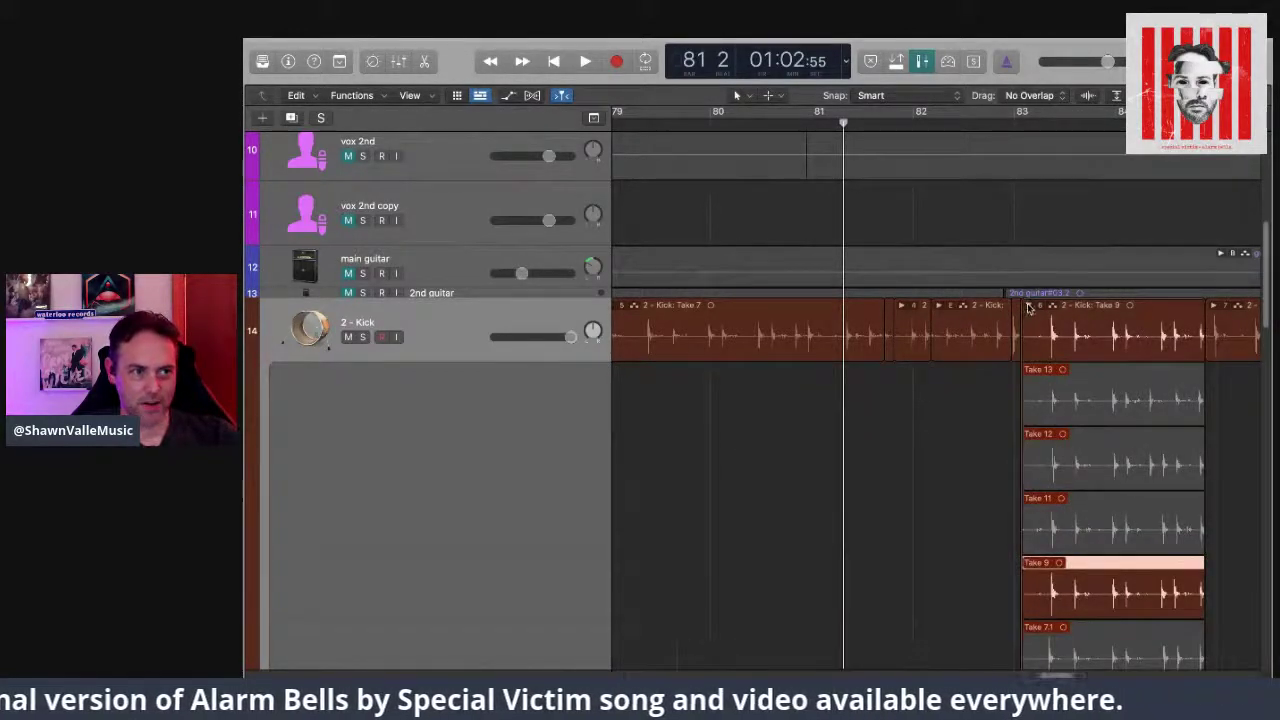
{"action": "left_click", "coordinate": [1028, 306]}
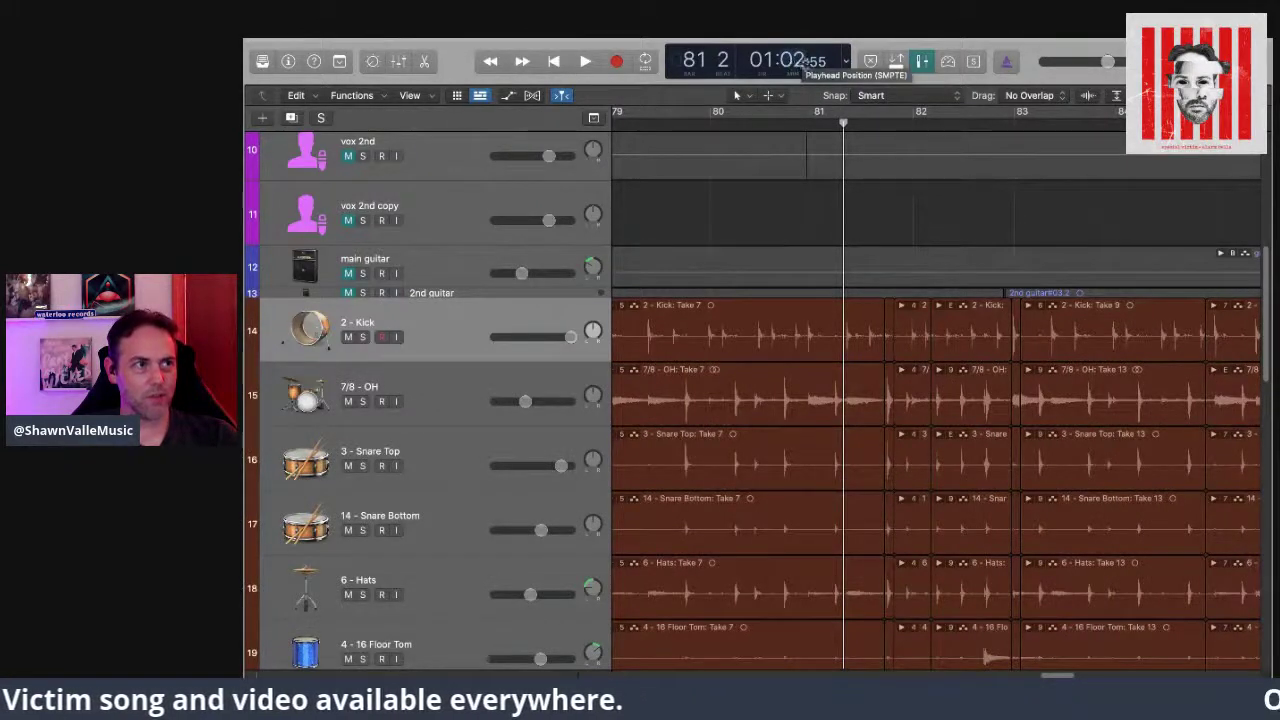
Step: Move the playhead back to bar 79 beat 4 and play the drum edits through to bar 83 beat 4
{"action": "left_click_drag", "start_coordinate": [848, 124], "coordinate": [693, 127]}
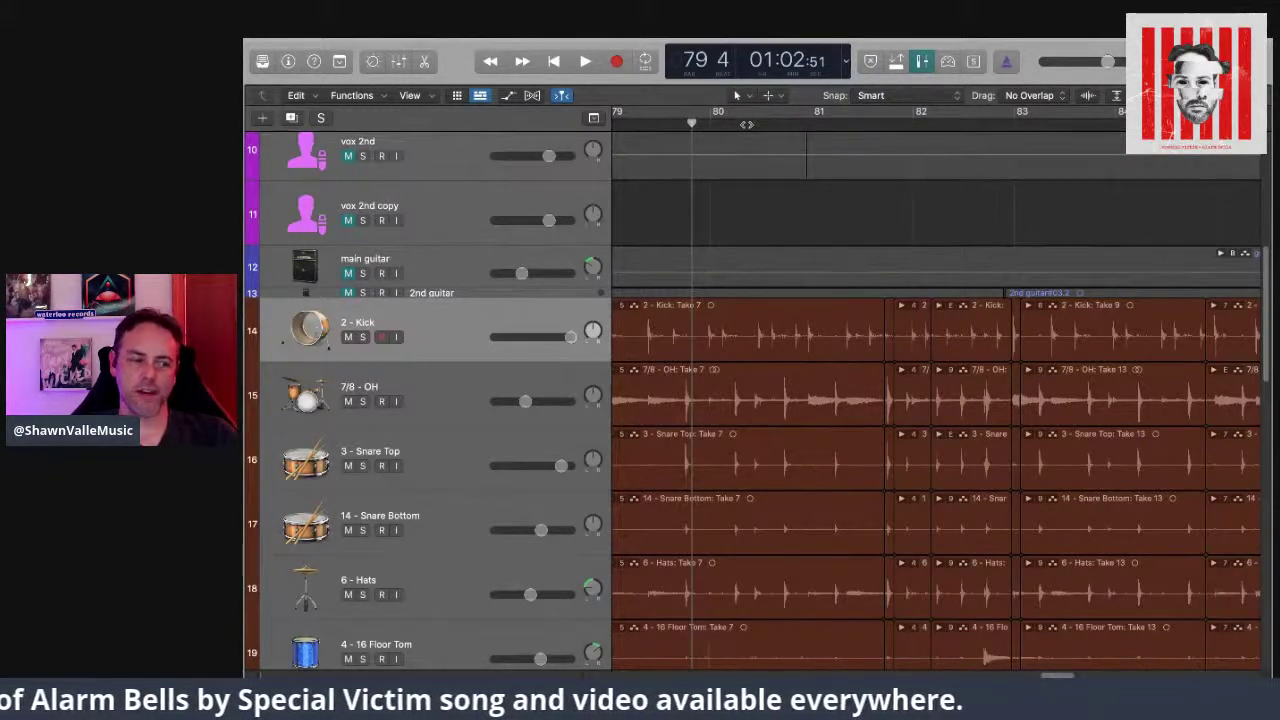
{"action": "scroll", "coordinate": [750, 129], "scroll_direction": "left", "scroll_amount": 5}
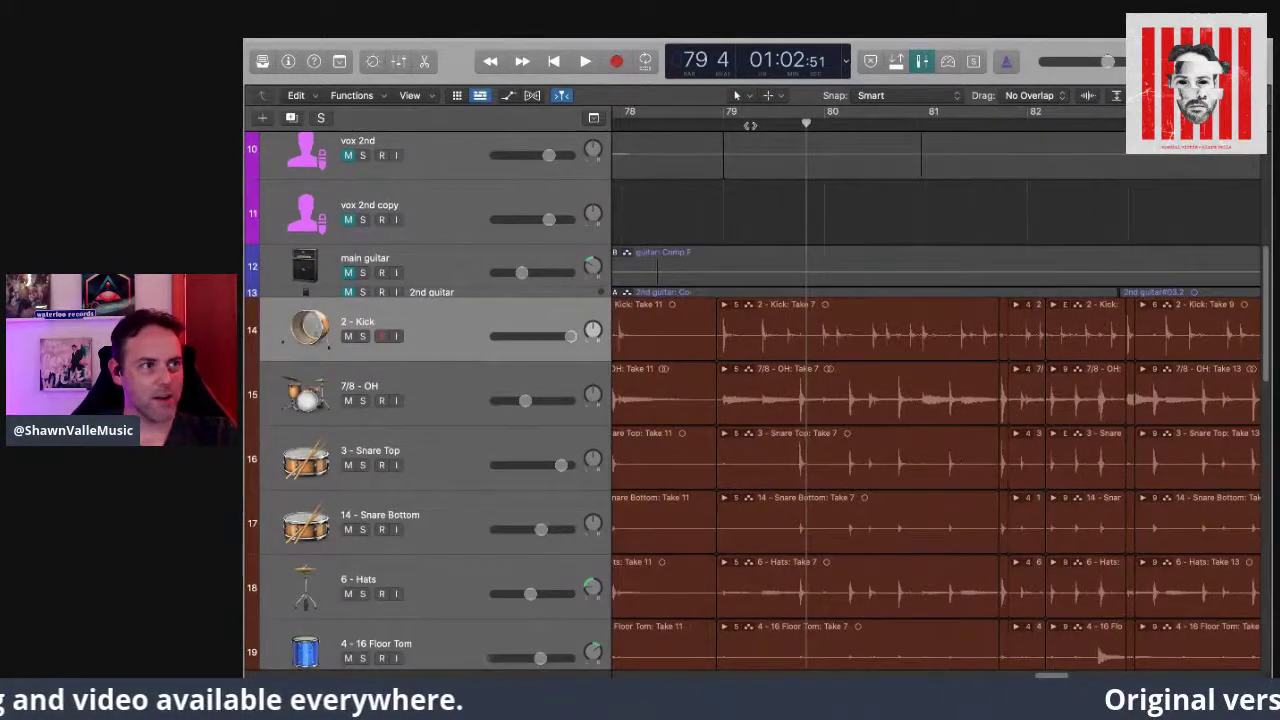
{"action": "left_click", "coordinate": [585, 61]}
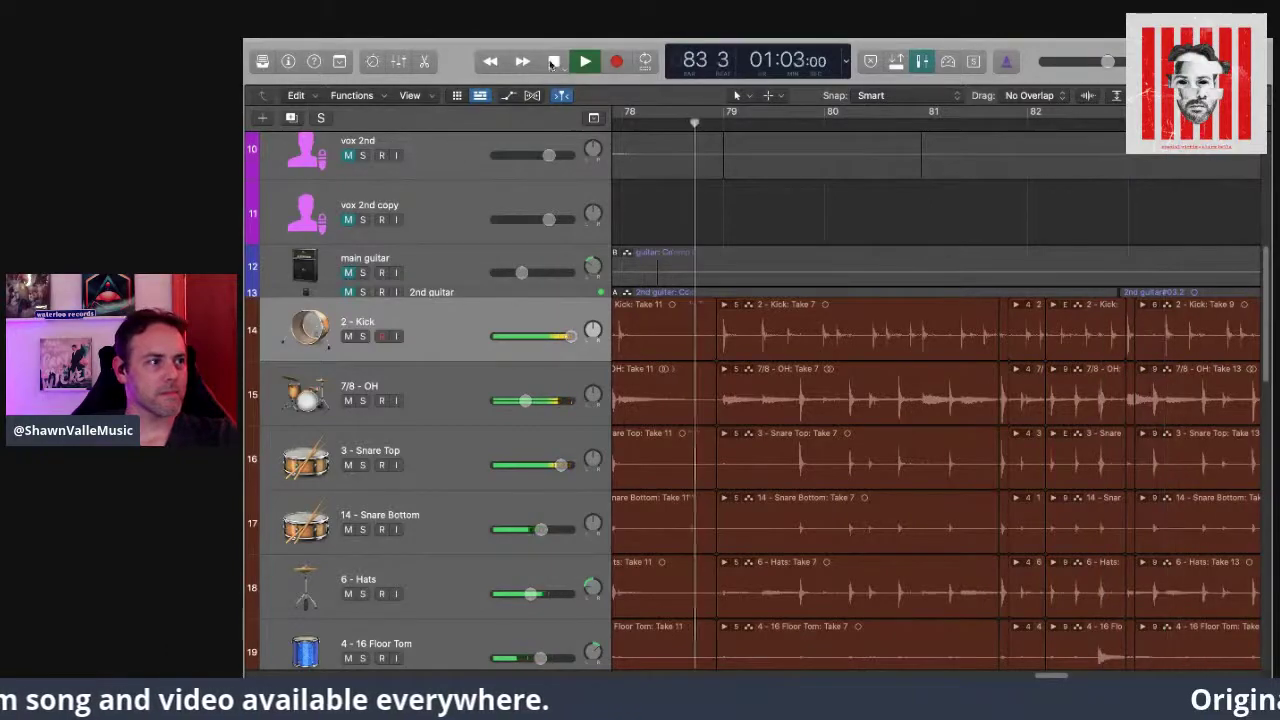
{"action": "key", "text": "space"}
Step: Solo the vox lead - background track (track 31) and play it from bar 83 beat 4 to bar 84 beat 3
{"action": "scroll", "coordinate": [487, 405], "scroll_direction": "down", "scroll_amount": 2}
{"action": "scroll", "coordinate": [487, 405], "scroll_direction": "down", "scroll_amount": 15}
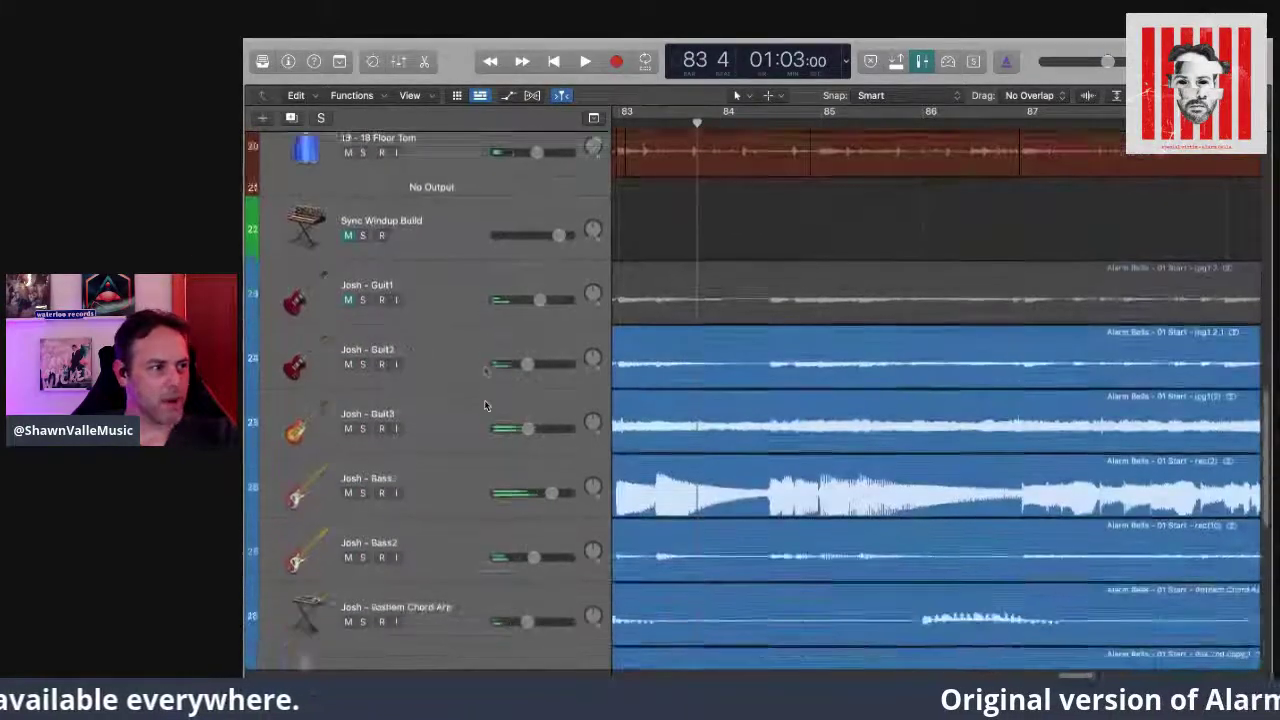
{"action": "scroll", "coordinate": [484, 405], "scroll_direction": "down", "scroll_amount": 1}
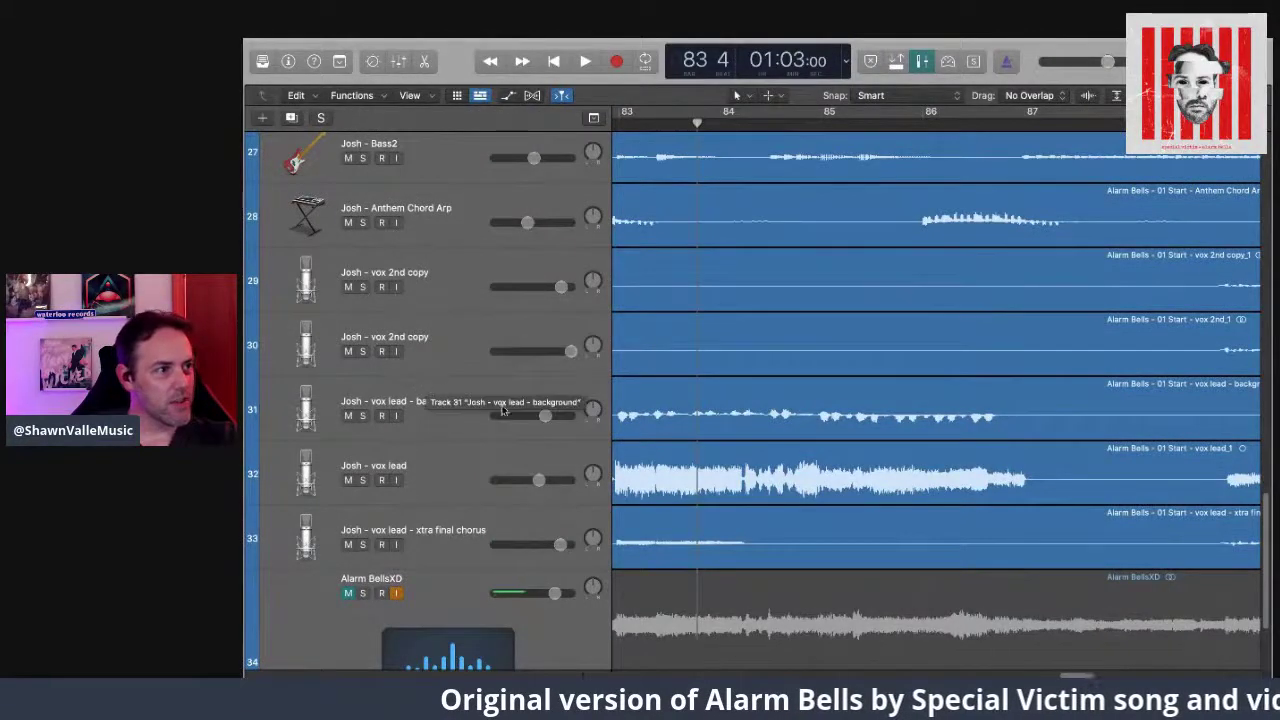
{"action": "left_click", "coordinate": [364, 416]}
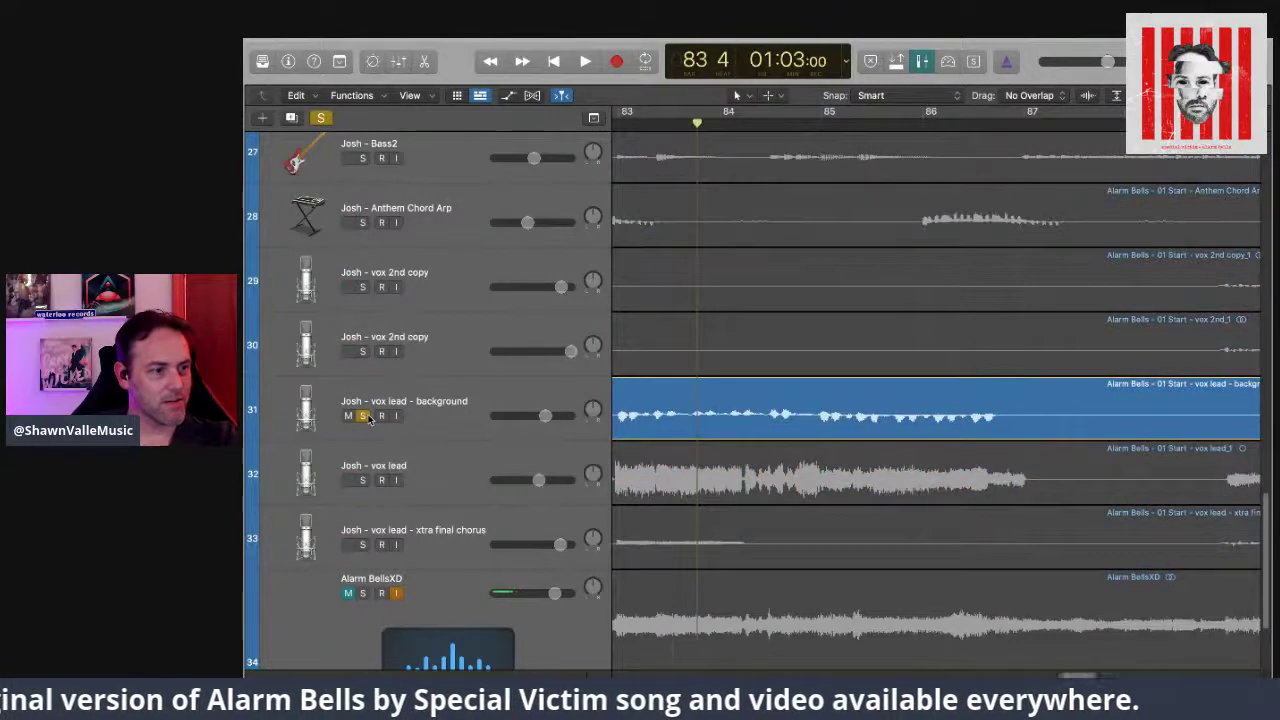
{"action": "key", "text": "space"}
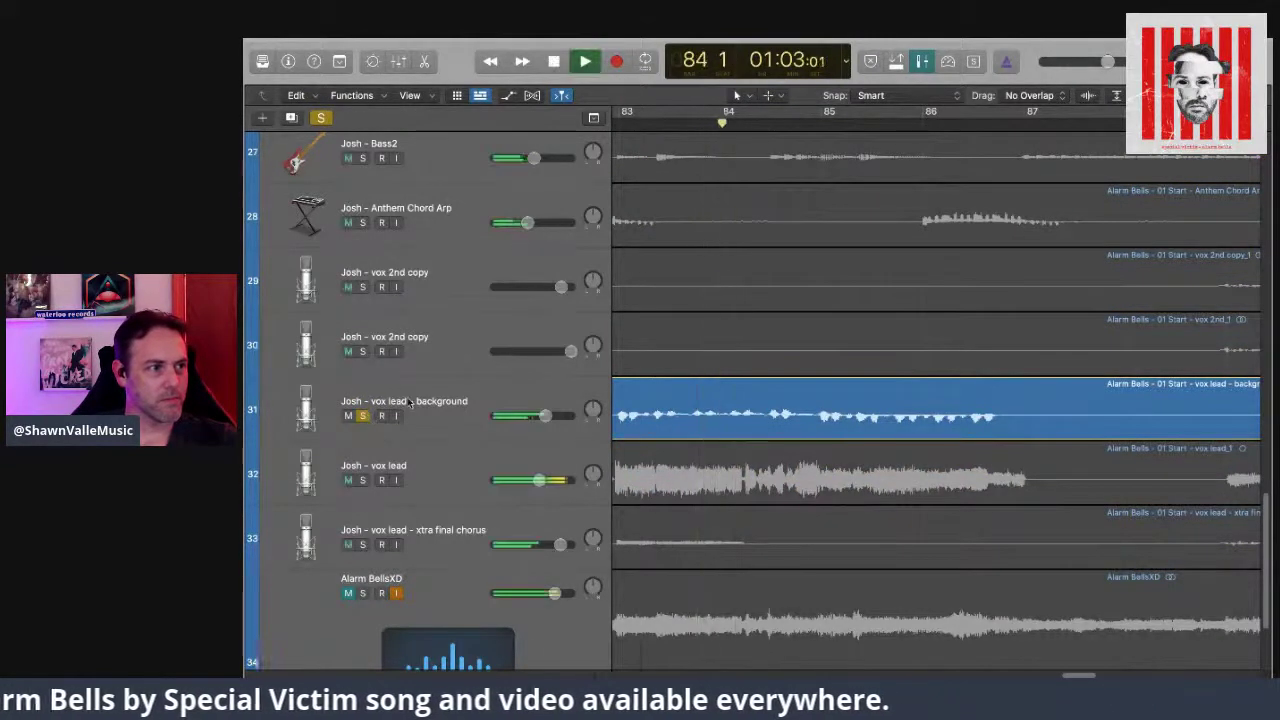
{"action": "key", "text": "space"}
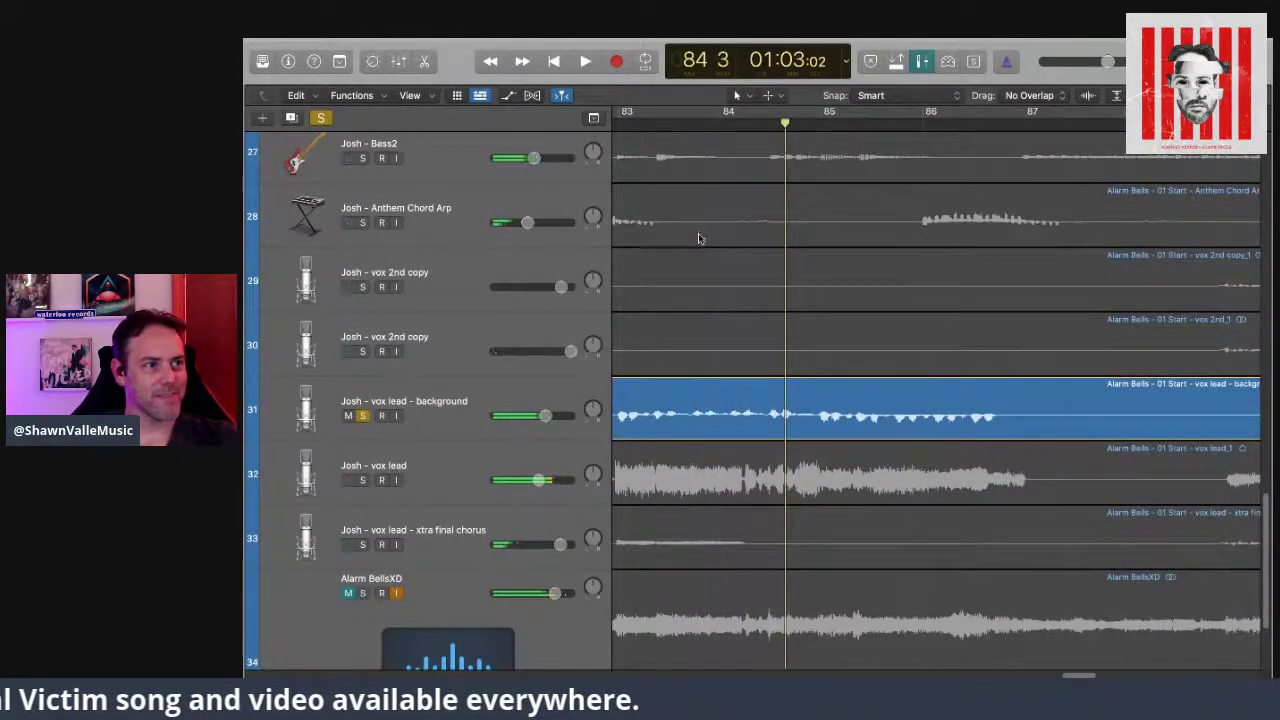
Step: Set the playhead to bar 78 beat 4 and play the soloed background vocal until bar 84 beat 2
{"action": "scroll", "coordinate": [698, 238], "scroll_direction": "left", "scroll_amount": 10}
{"action": "left_click", "coordinate": [783, 124]}
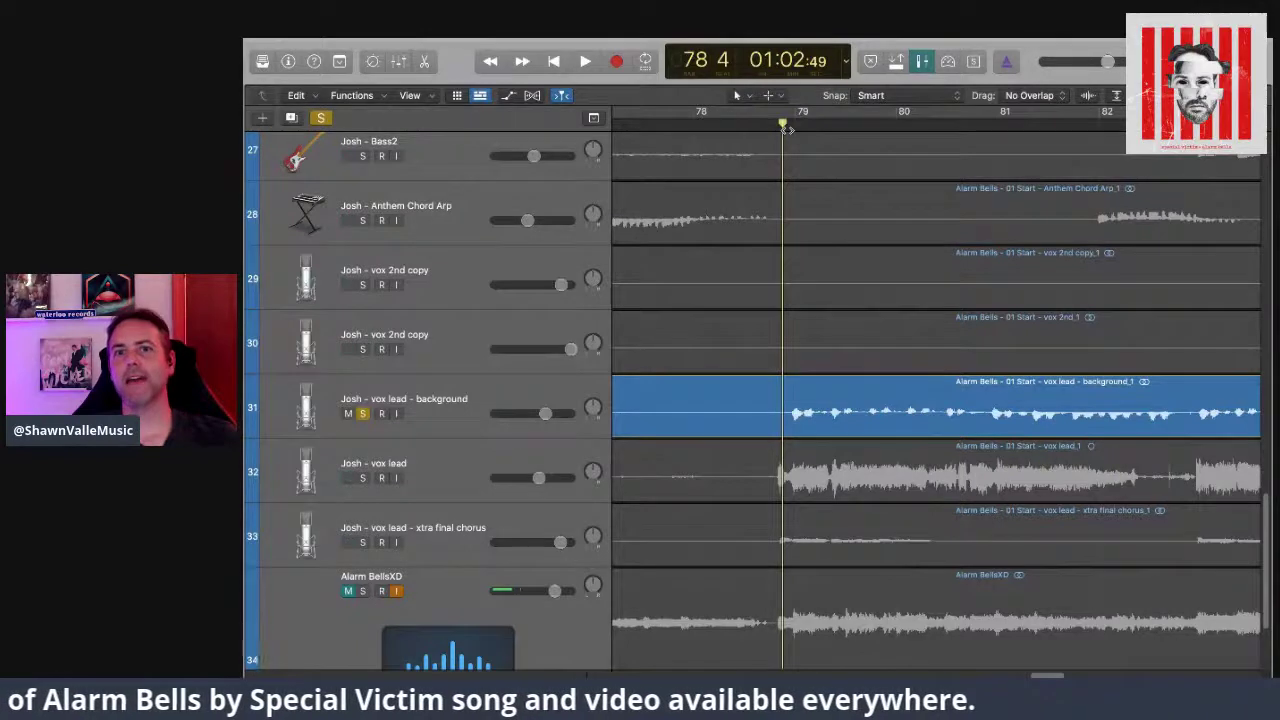
{"action": "scroll", "coordinate": [788, 132], "scroll_direction": "down", "scroll_amount": 1}
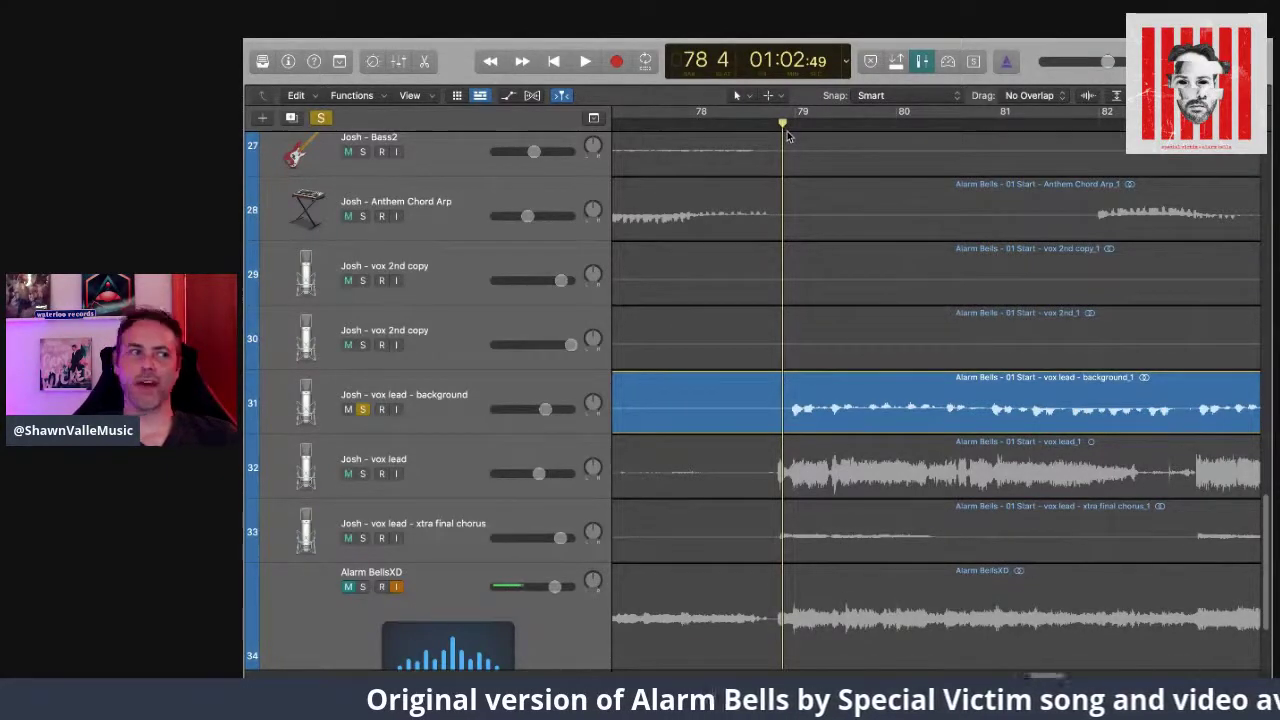
{"action": "key", "text": "space"}
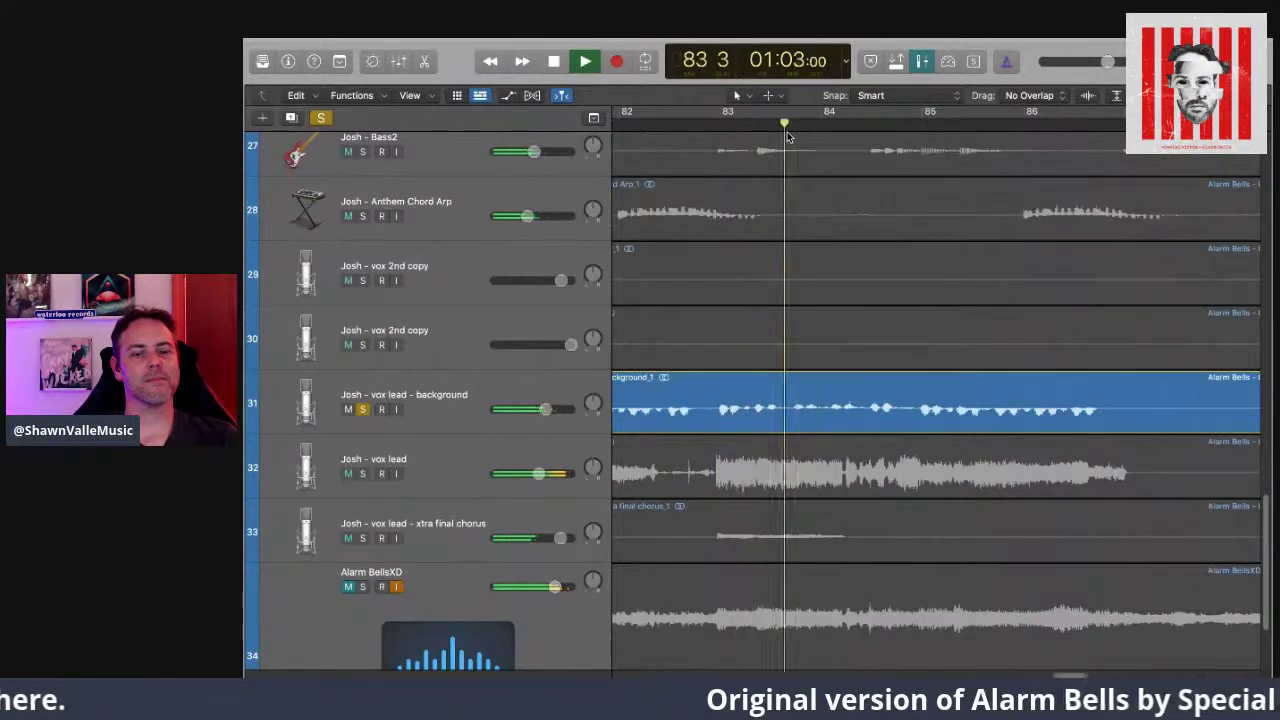
{"action": "key", "text": "space"}
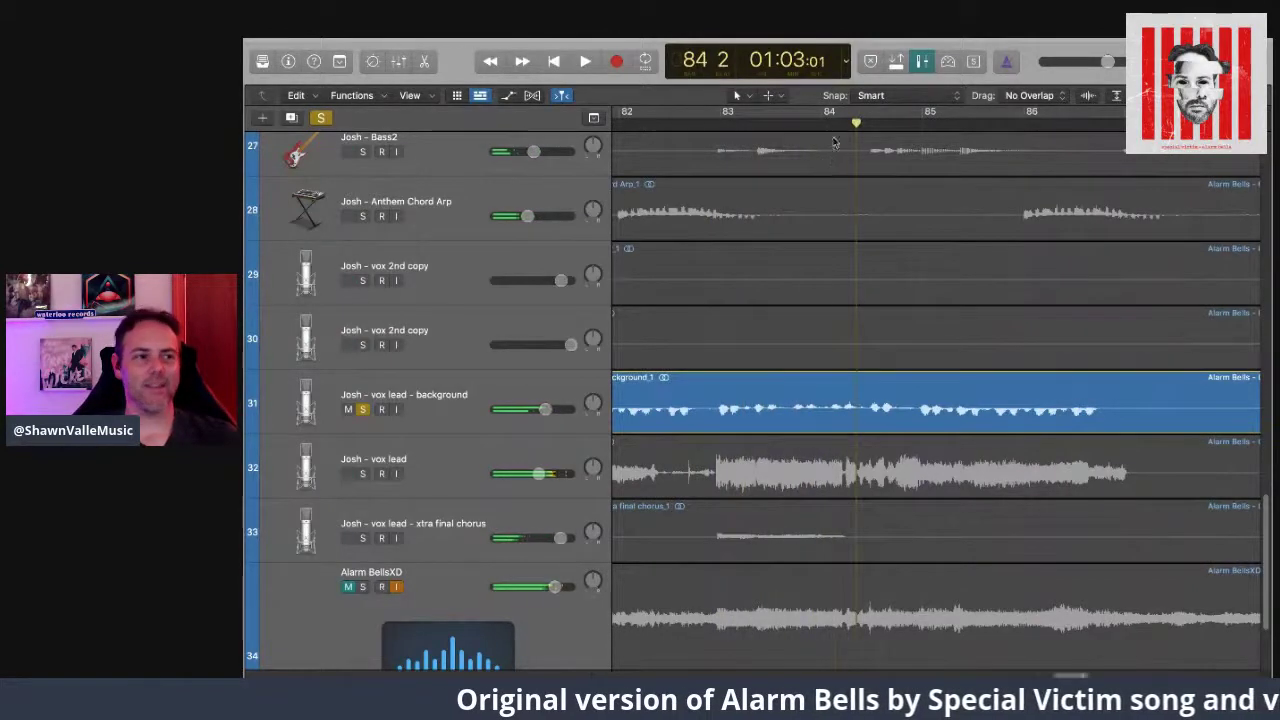
Step: Turn off solo on the vox lead - background track and mute it
{"action": "scroll", "coordinate": [764, 336], "scroll_direction": "left", "scroll_amount": 2}
{"action": "scroll", "coordinate": [764, 336], "scroll_direction": "left", "scroll_amount": 5}
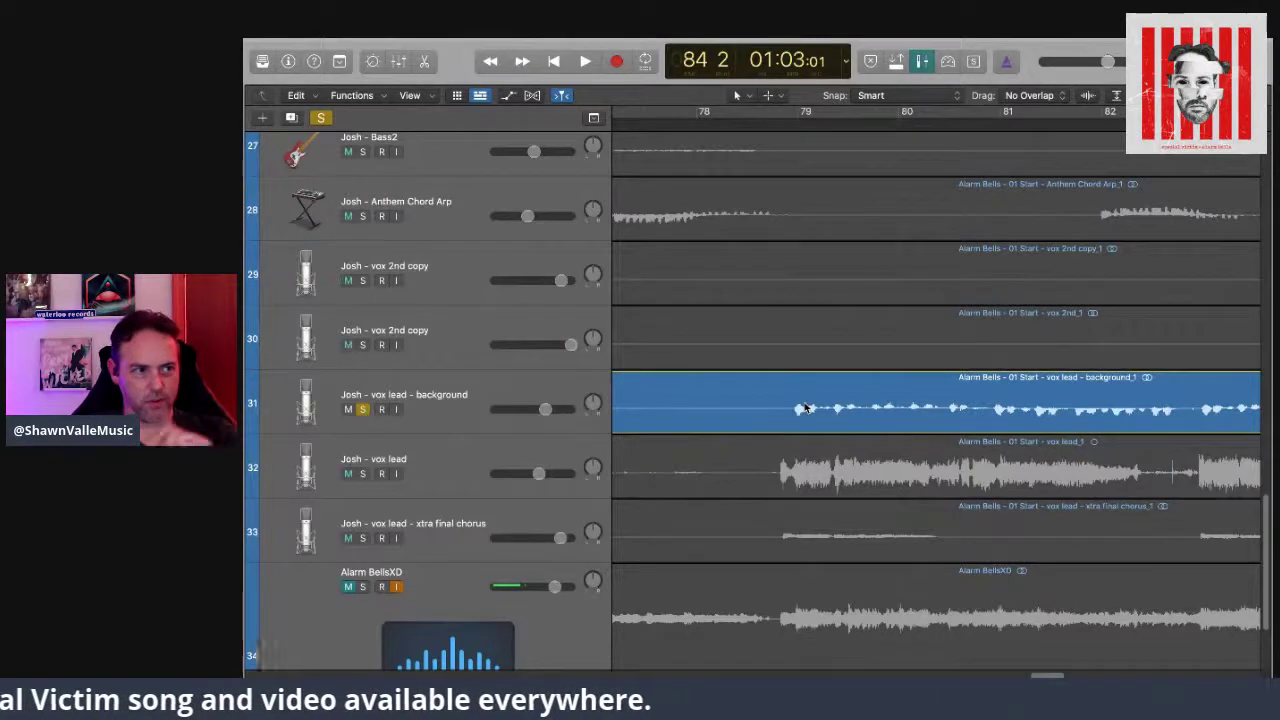
{"action": "left_click", "coordinate": [362, 410]}
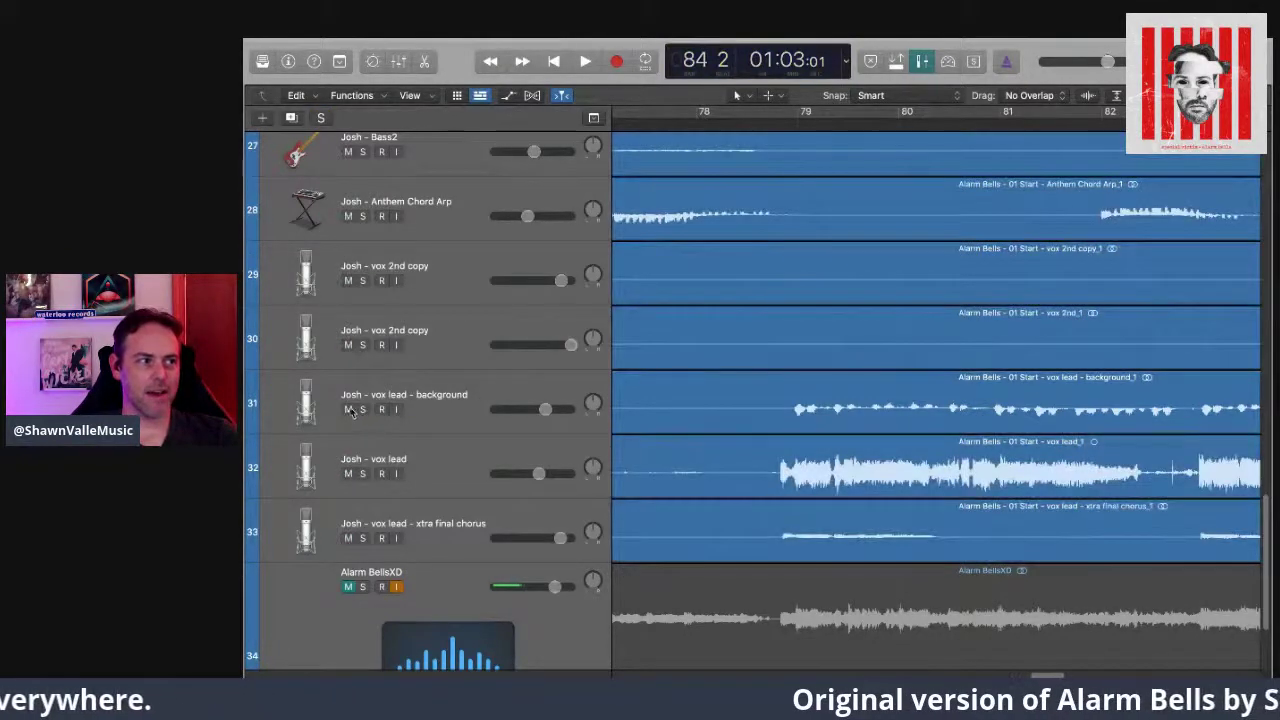
{"action": "left_click", "coordinate": [348, 410]}
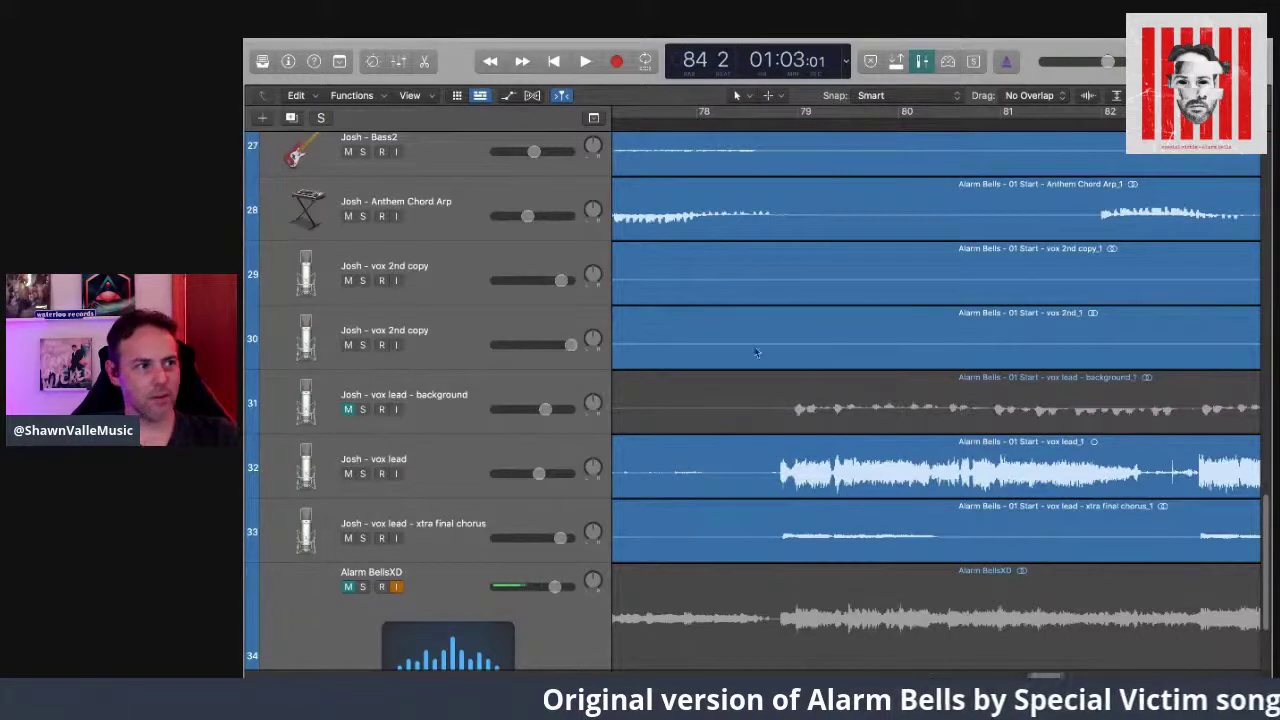
Step: Return to the drum tracks, play from bar 77 beat 4 to bar 80 beat 4, and reset the playhead to bar 77 beat 3
{"action": "scroll", "coordinate": [805, 381], "scroll_direction": "down", "scroll_amount": 1}
{"action": "scroll", "coordinate": [760, 260], "scroll_direction": "up", "scroll_amount": 15}
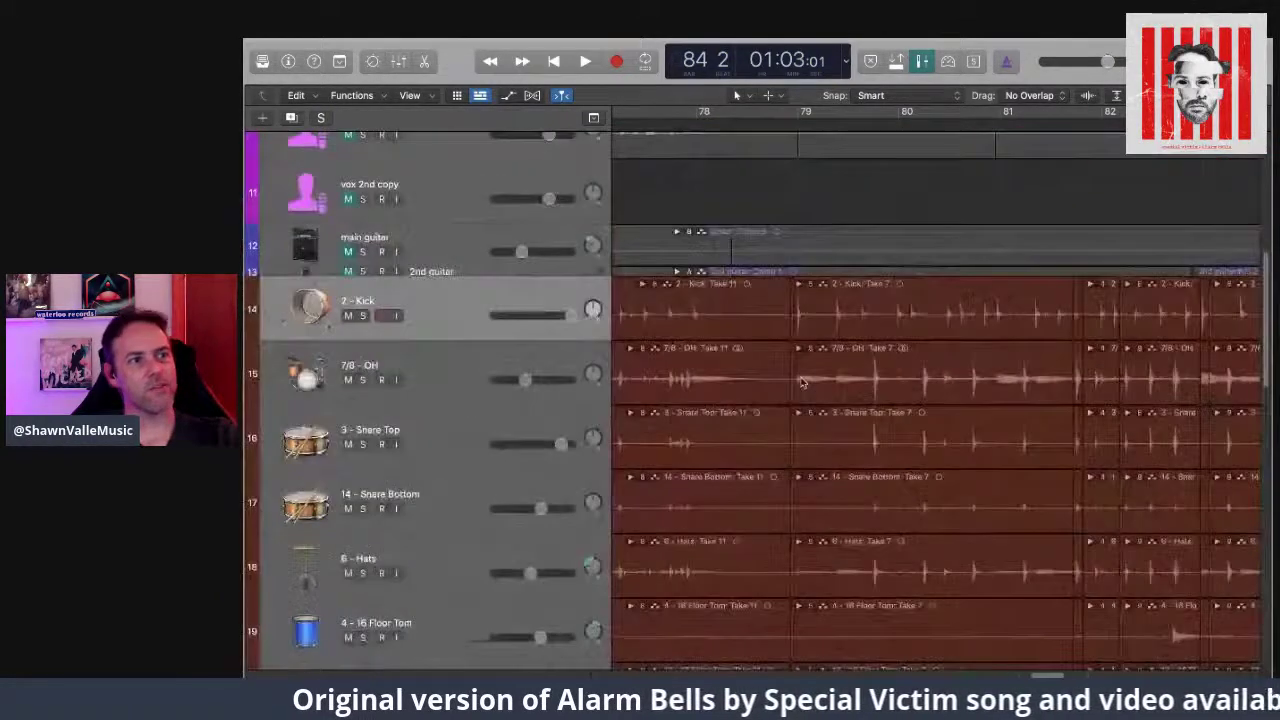
{"action": "left_click", "coordinate": [674, 118]}
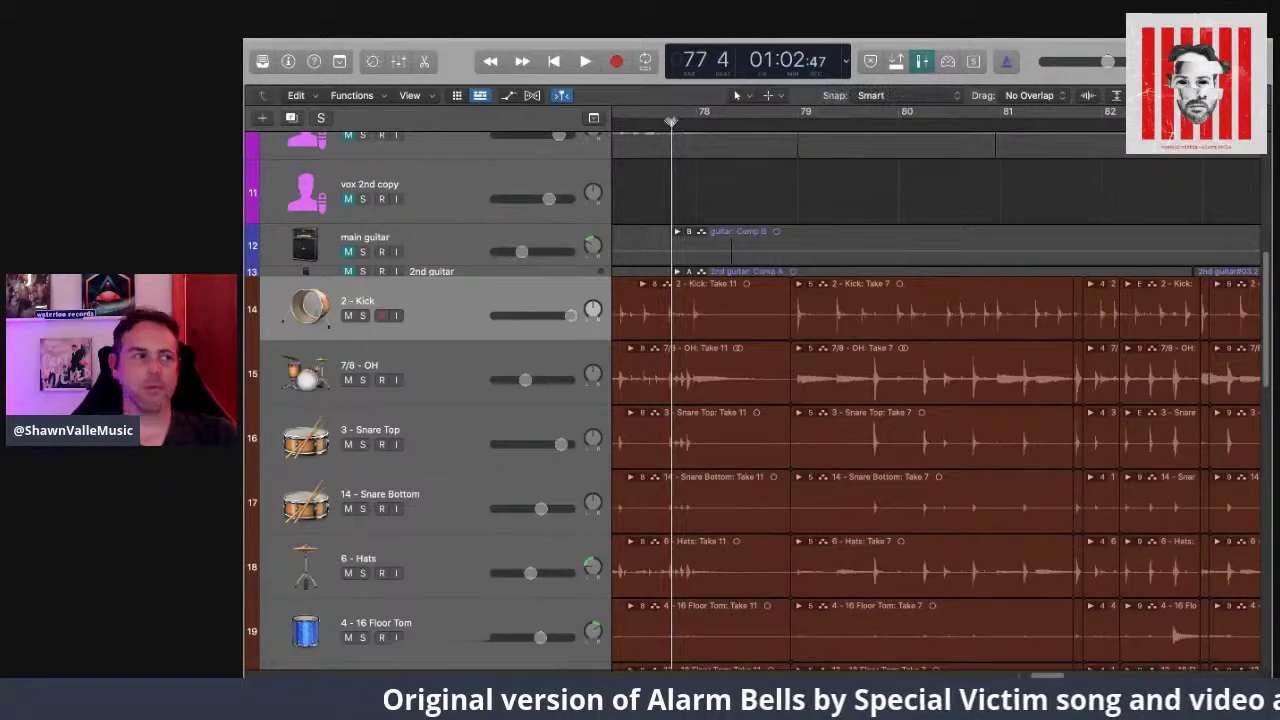
{"action": "left_click", "coordinate": [586, 62]}
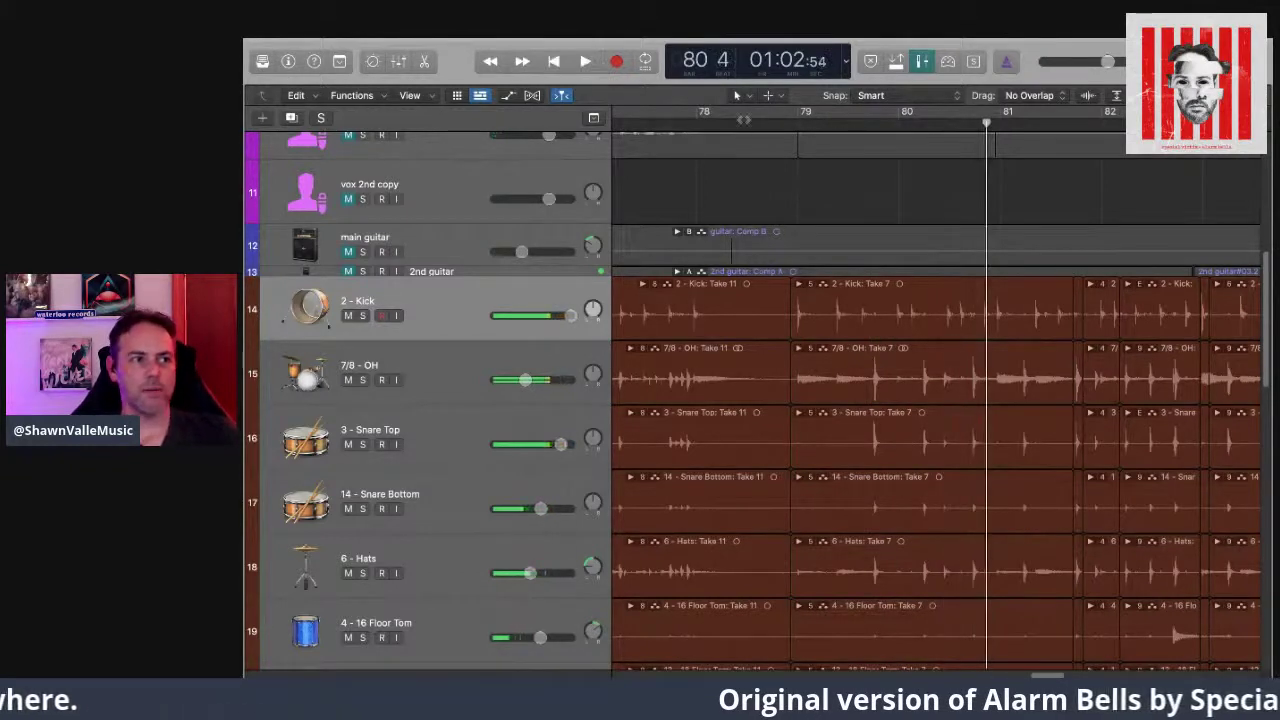
{"action": "left_click", "coordinate": [648, 122]}
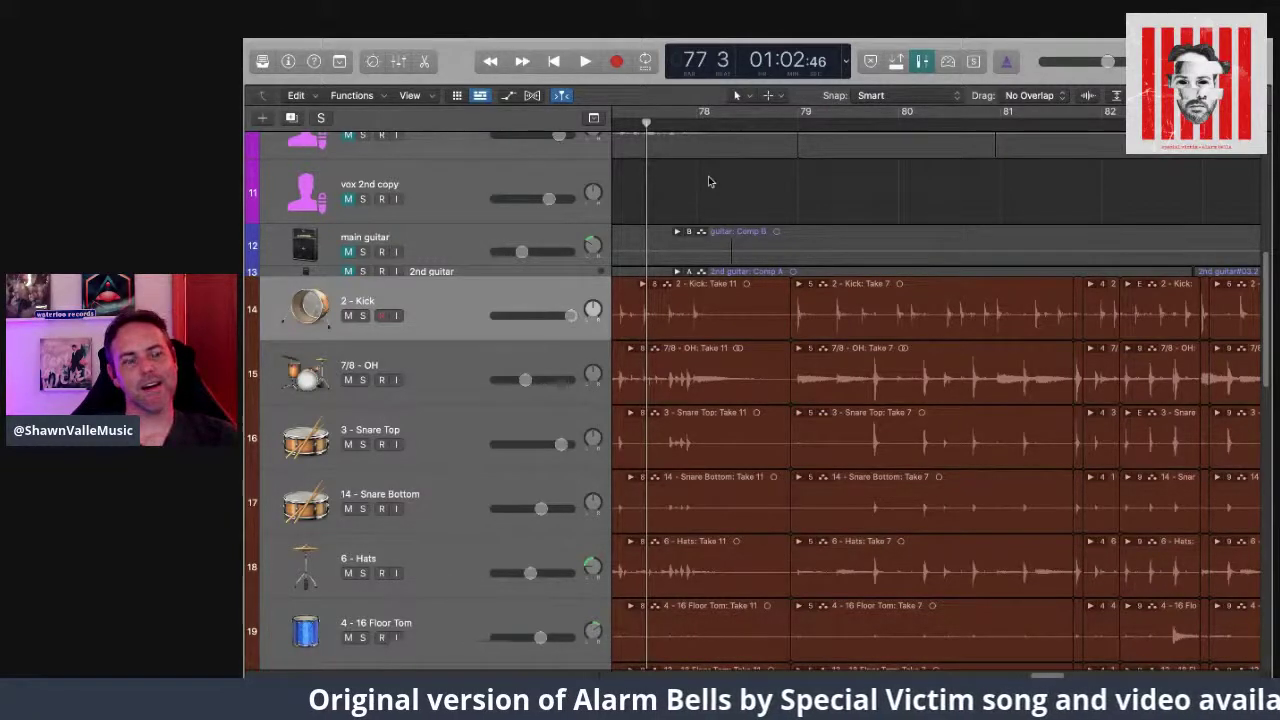
{"action": "scroll", "coordinate": [710, 182], "scroll_direction": "up", "scroll_amount": 1}
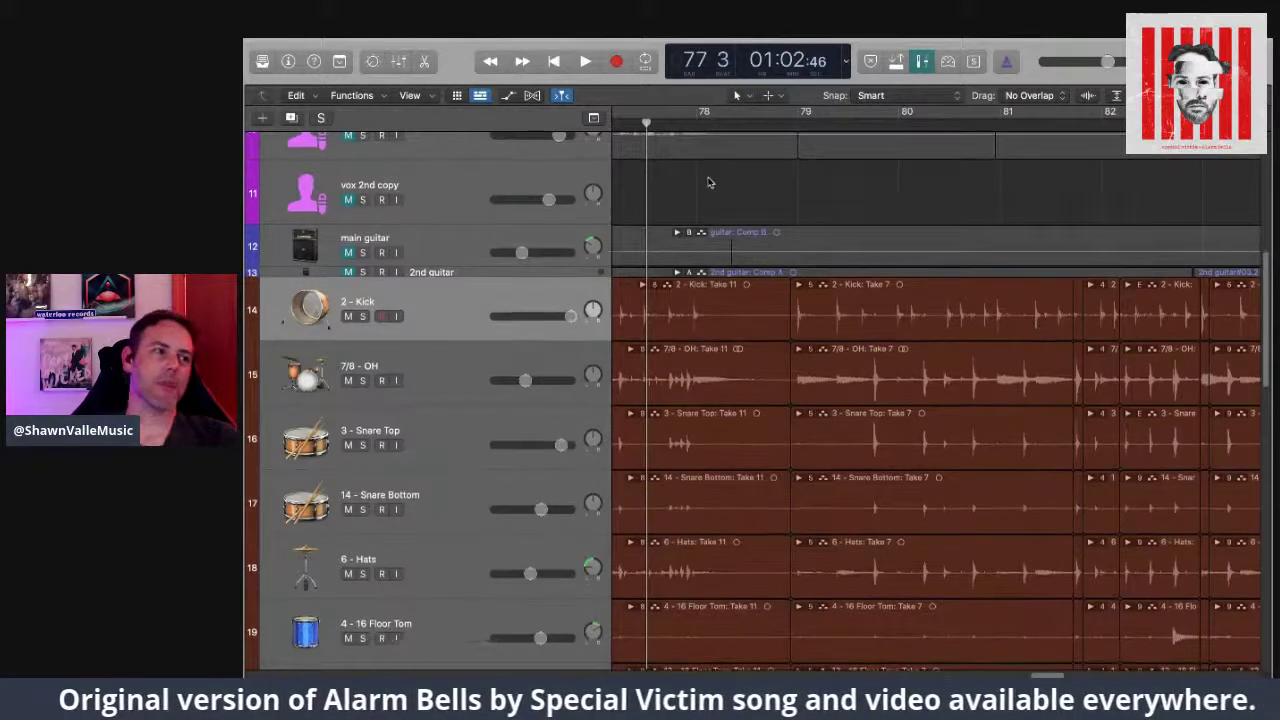
{"action": "scroll", "coordinate": [900, 363], "scroll_direction": "up", "scroll_amount": 2}
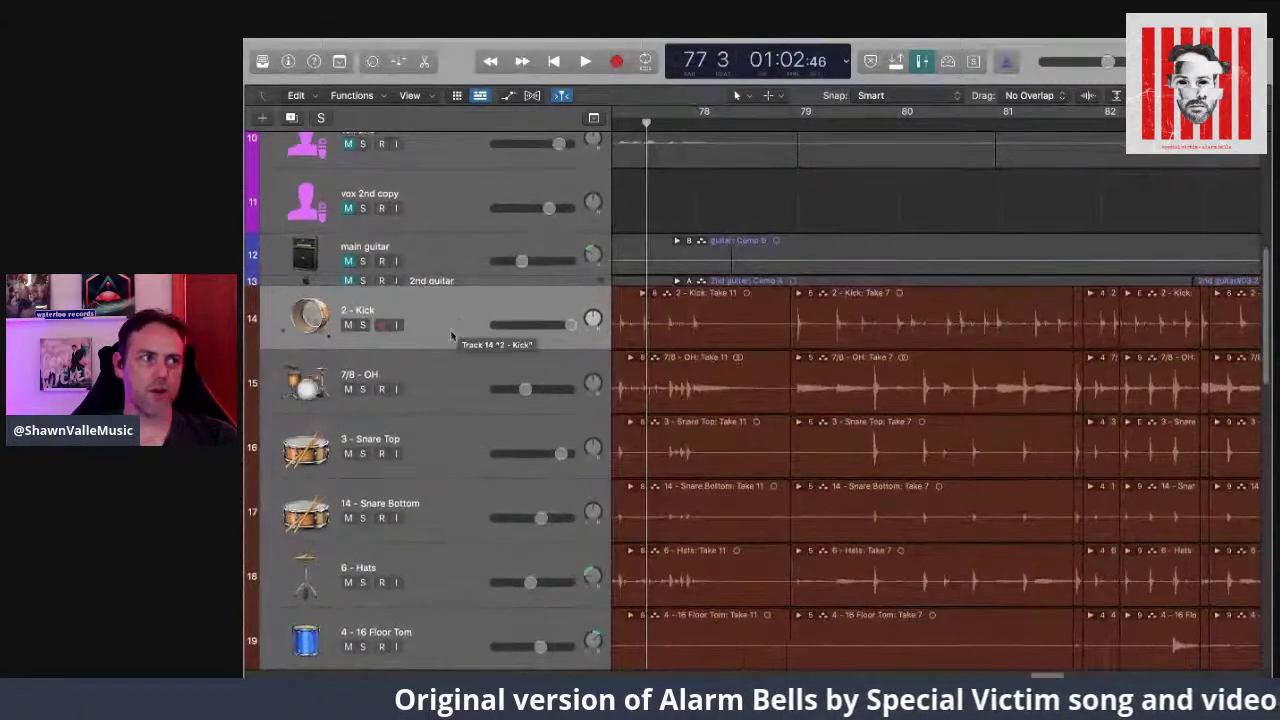
{"action": "scroll", "coordinate": [444, 342], "scroll_direction": "down", "scroll_amount": 2}
{"action": "scroll", "coordinate": [444, 342], "scroll_direction": "down", "scroll_amount": 5}
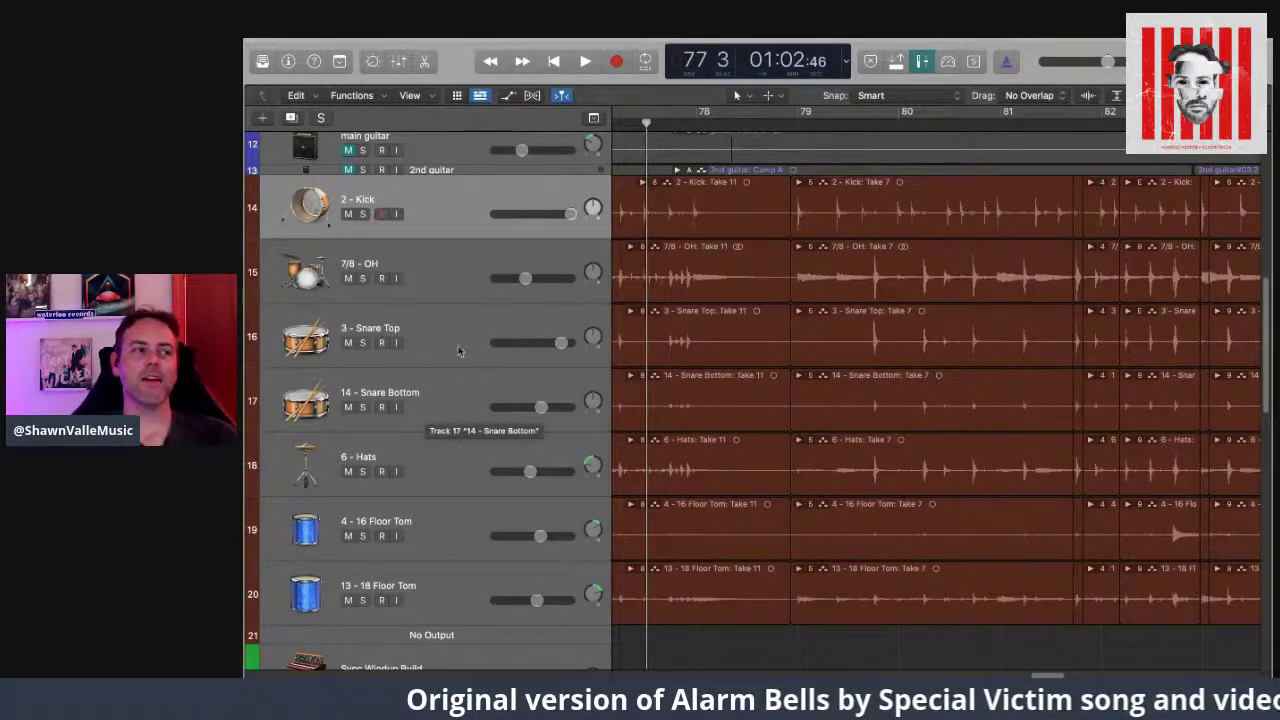
{"action": "scroll", "coordinate": [459, 325], "scroll_direction": "up", "scroll_amount": 1}
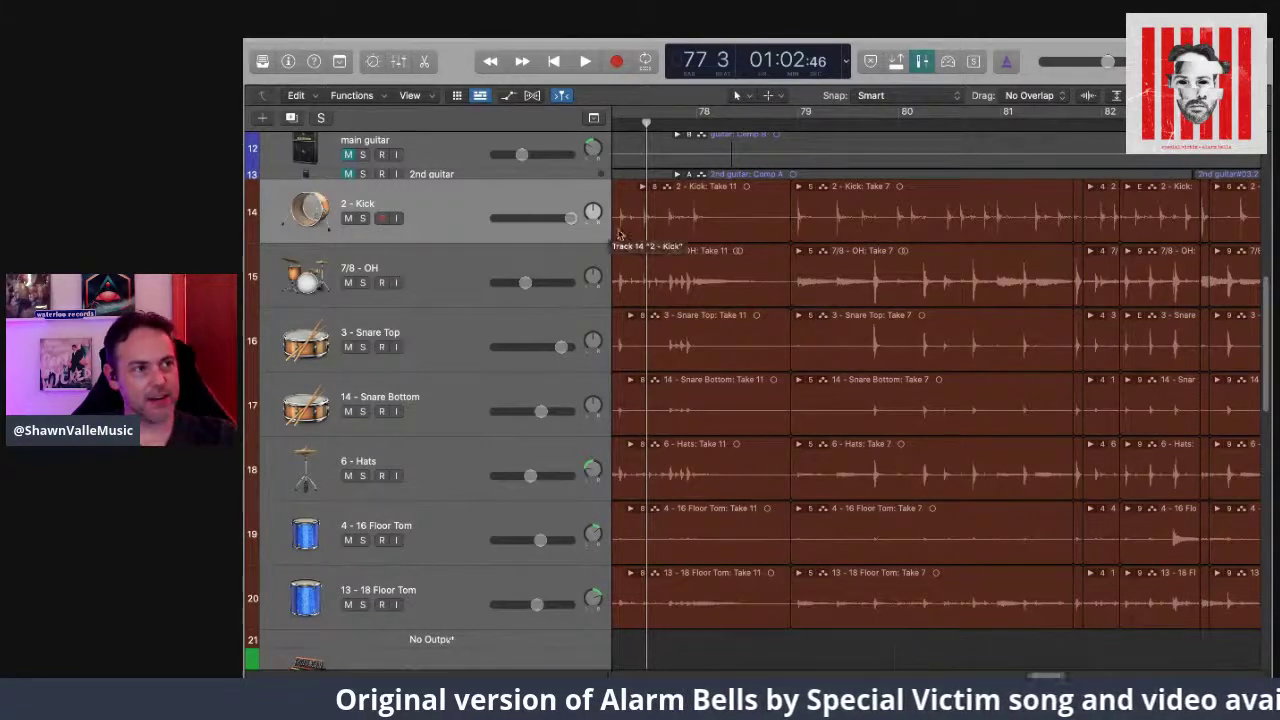
Step: Play the drum takes from bar 74 beat 2 to bar 79 beat 3 and move the playhead back to bar 79 beat 2
{"action": "scroll", "coordinate": [651, 230], "scroll_direction": "left", "scroll_amount": 4}
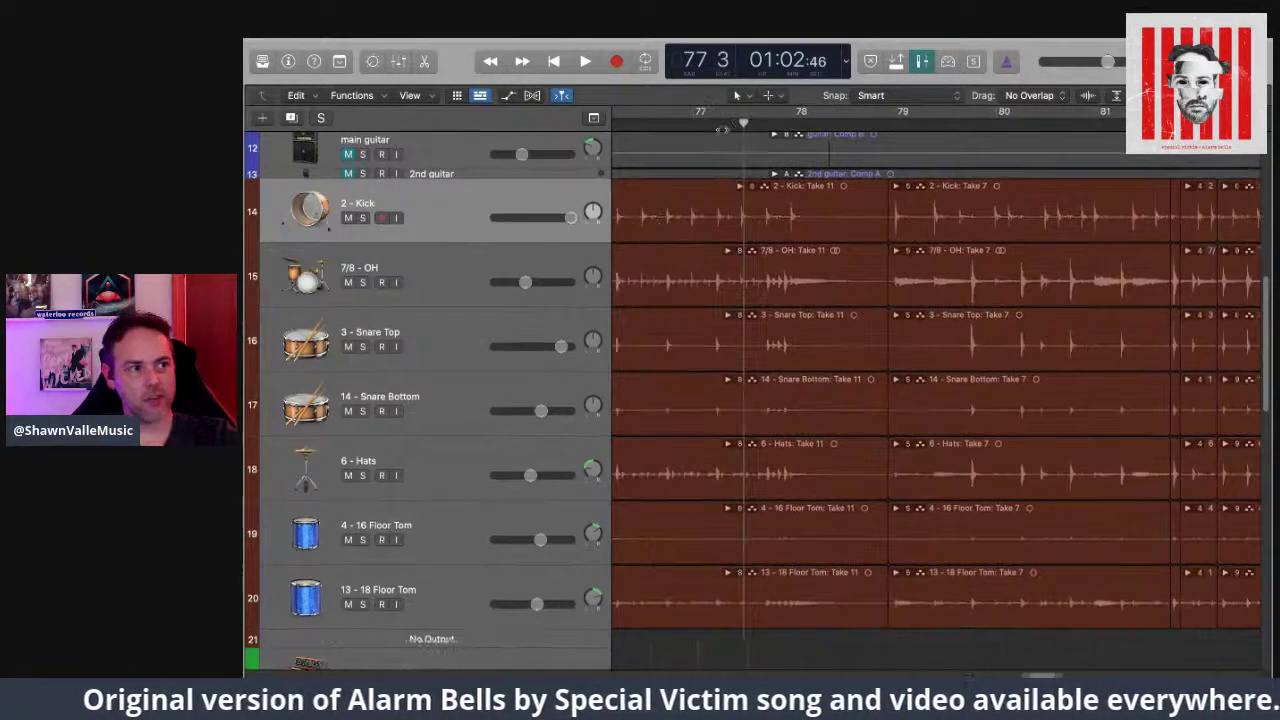
{"action": "scroll", "coordinate": [632, 123], "scroll_direction": "left", "scroll_amount": 6}
{"action": "scroll", "coordinate": [632, 123], "scroll_direction": "left", "scroll_amount": 2}
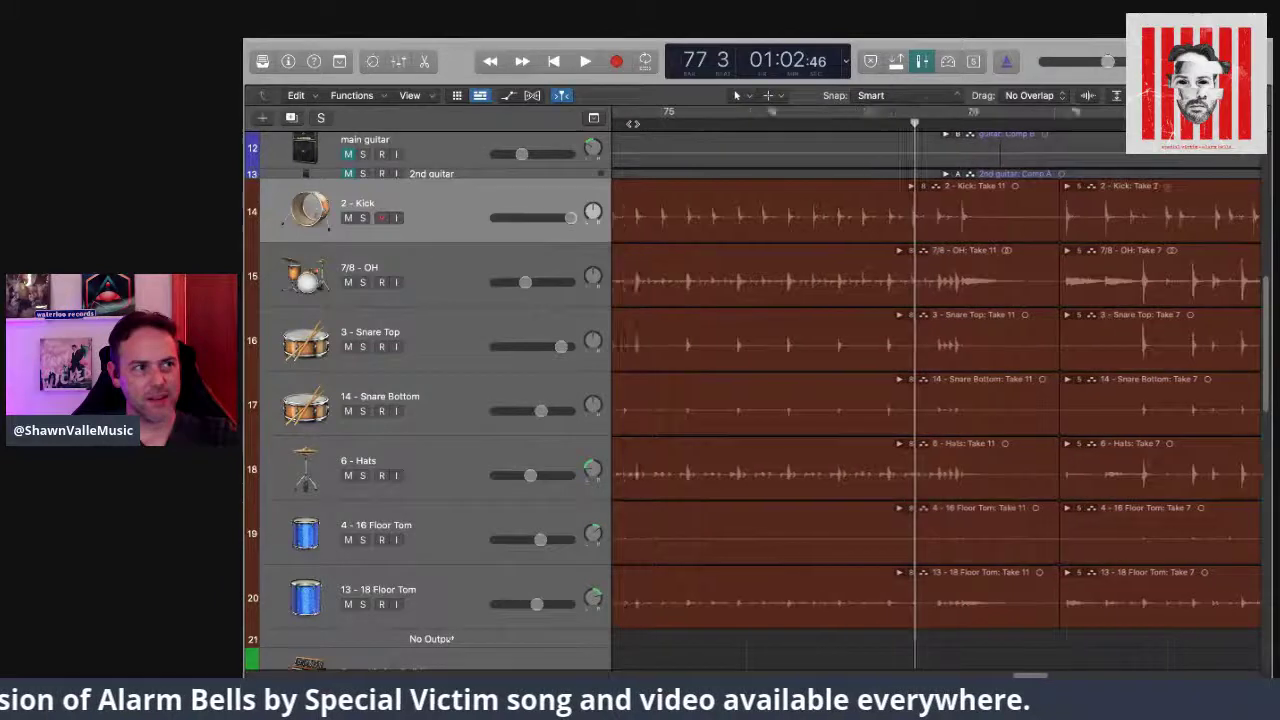
{"action": "scroll", "coordinate": [632, 123], "scroll_direction": "left", "scroll_amount": 1}
{"action": "left_click", "coordinate": [633, 123]}
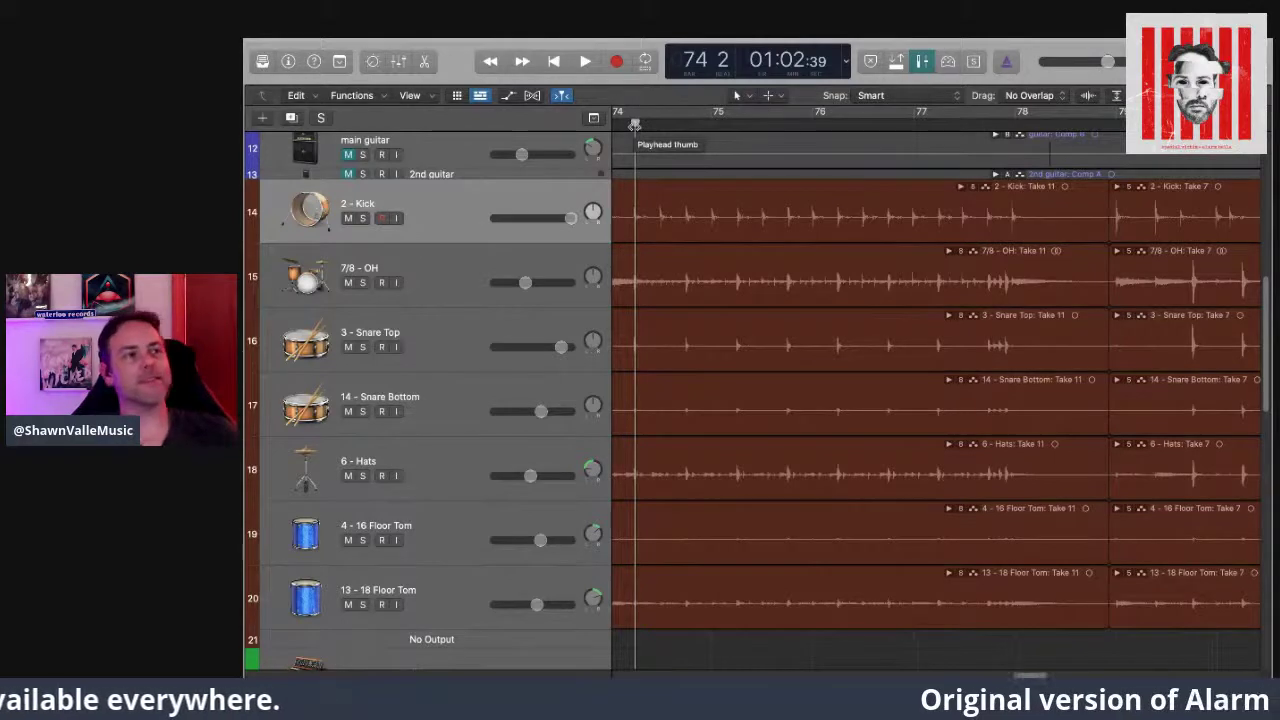
{"action": "key", "text": "space"}
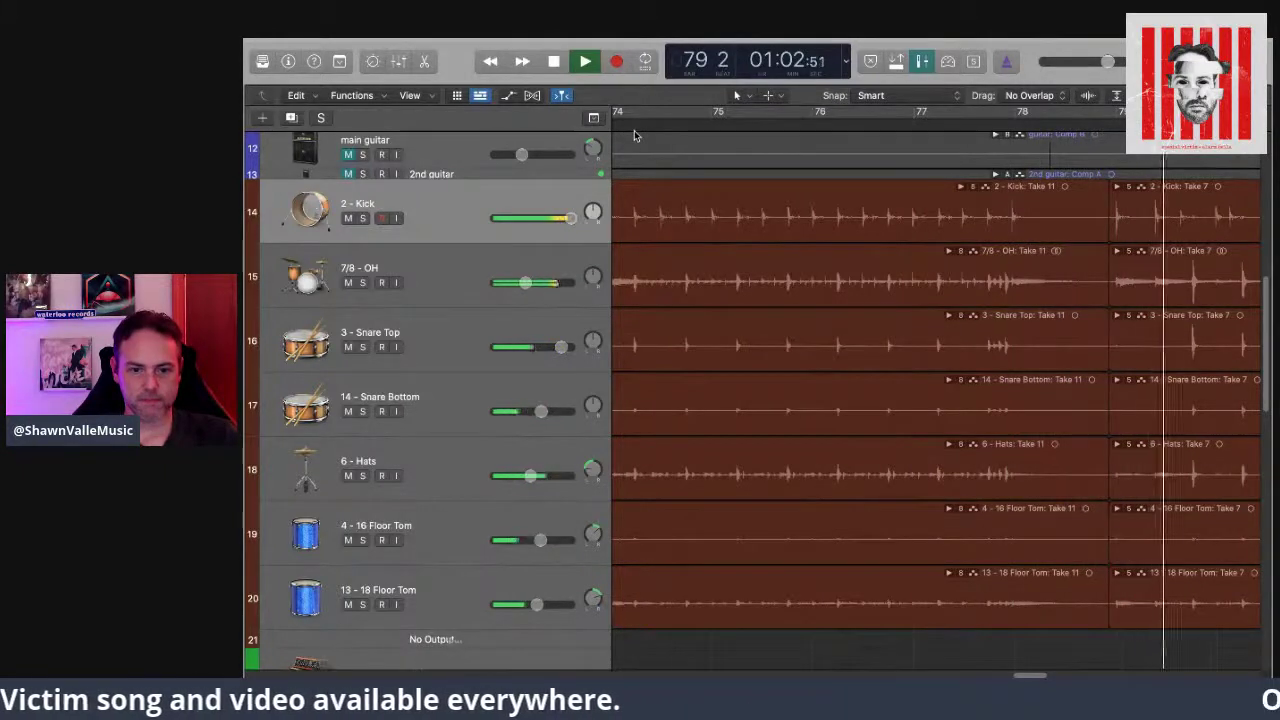
{"action": "key", "text": "space"}
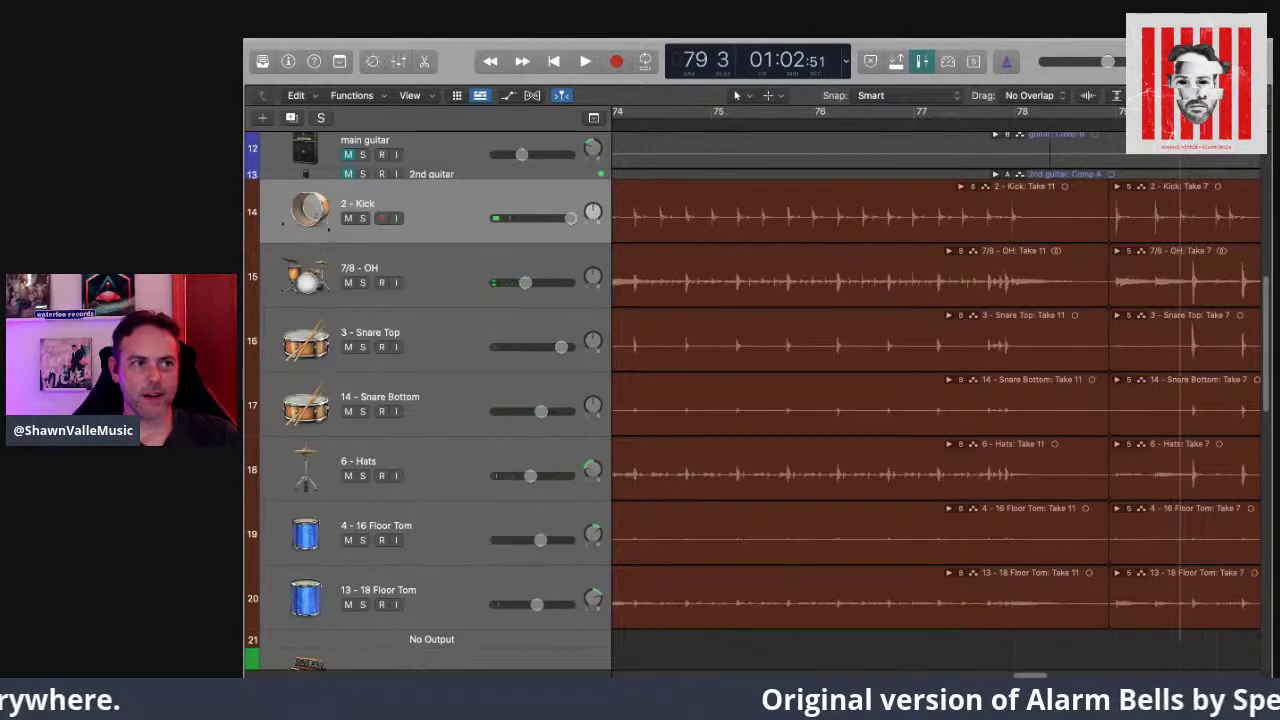
{"action": "left_click_drag", "start_coordinate": [1180, 122], "coordinate": [1155, 122]}
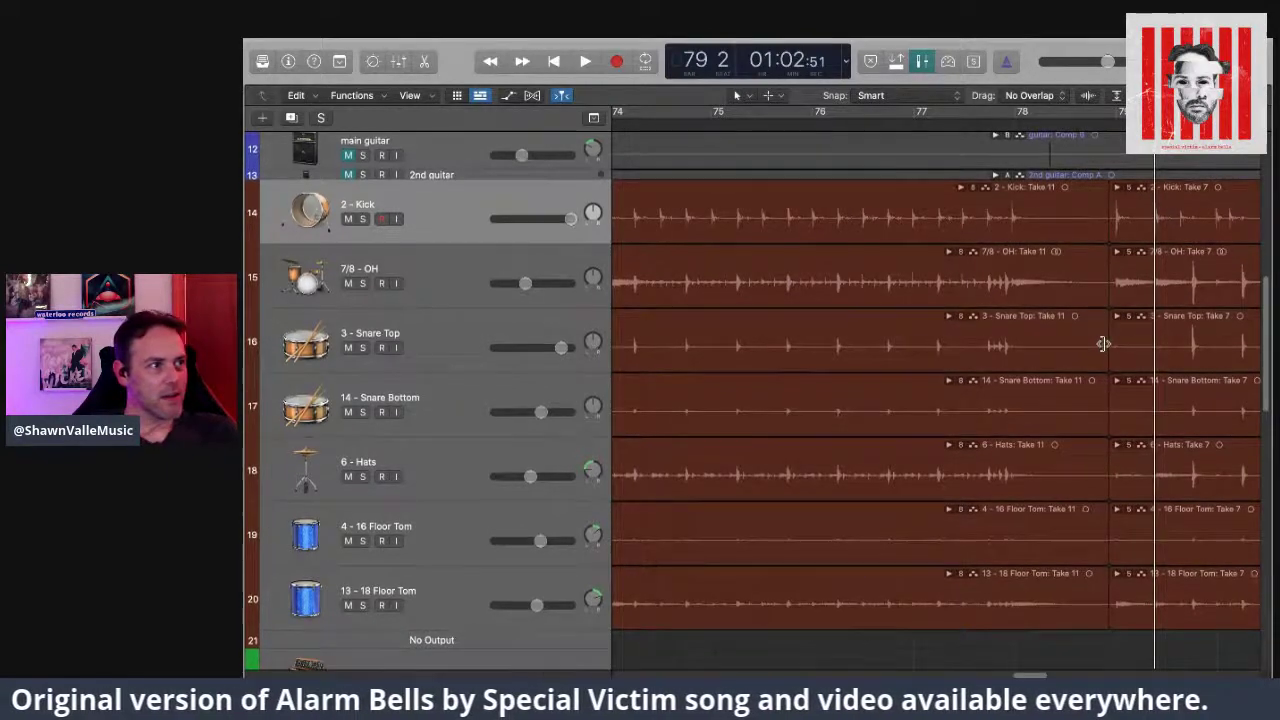
Step: Solo the Bass track (track 26) and play it from bar 77 beat 3
{"action": "scroll", "coordinate": [1056, 344], "scroll_direction": "up", "scroll_amount": 1}
{"action": "scroll", "coordinate": [1085, 362], "scroll_direction": "down", "scroll_amount": 8}
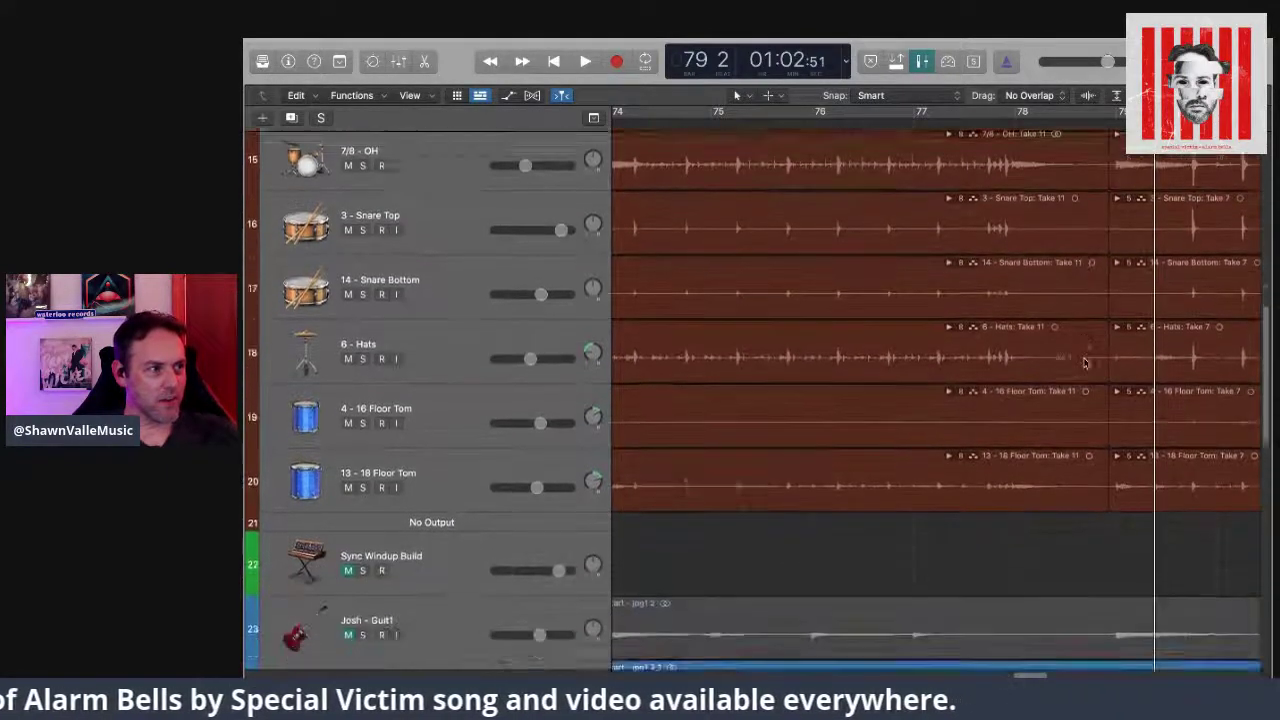
{"action": "scroll", "coordinate": [1085, 362], "scroll_direction": "down", "scroll_amount": 9}
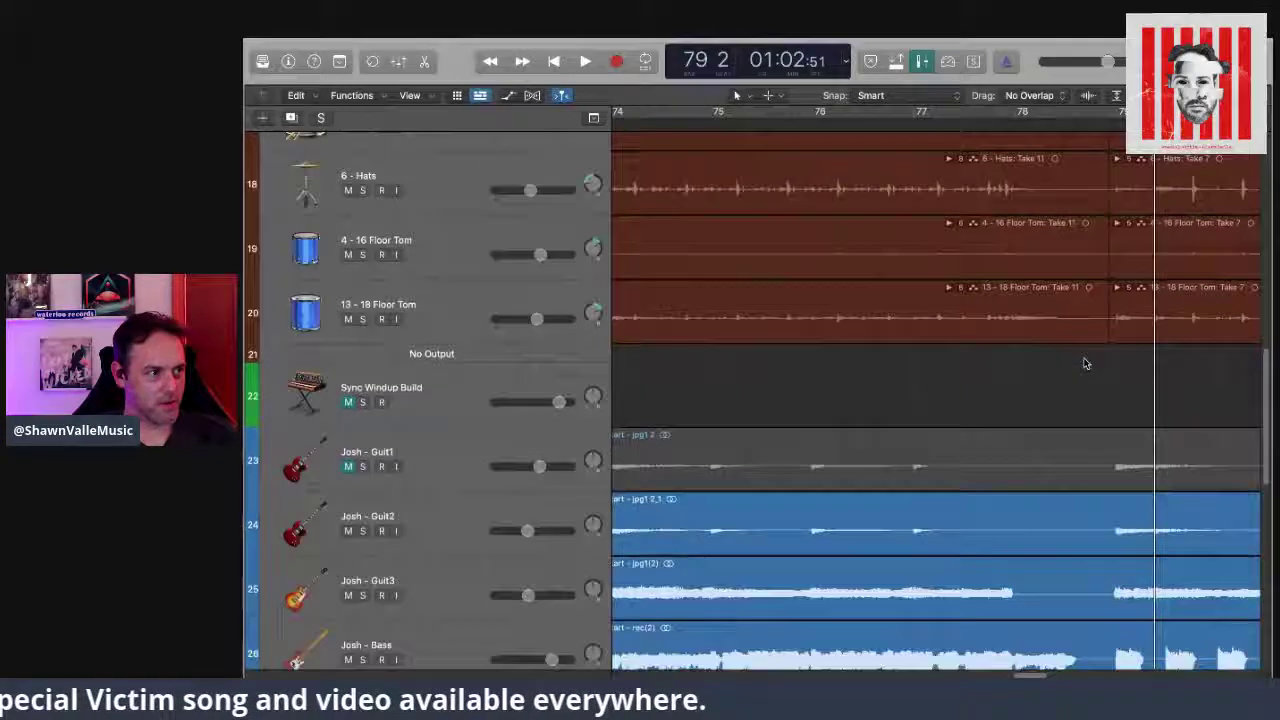
{"action": "scroll", "coordinate": [1085, 362], "scroll_direction": "down", "scroll_amount": 2}
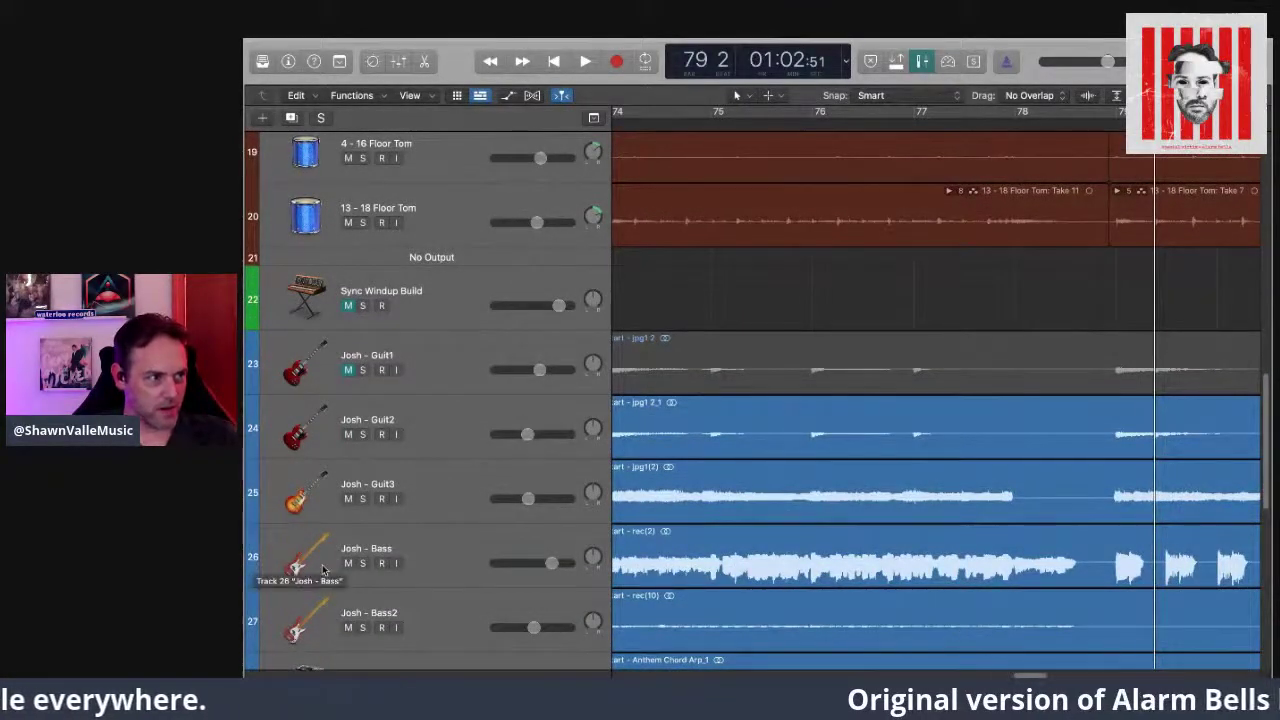
{"action": "left_click", "coordinate": [362, 563]}
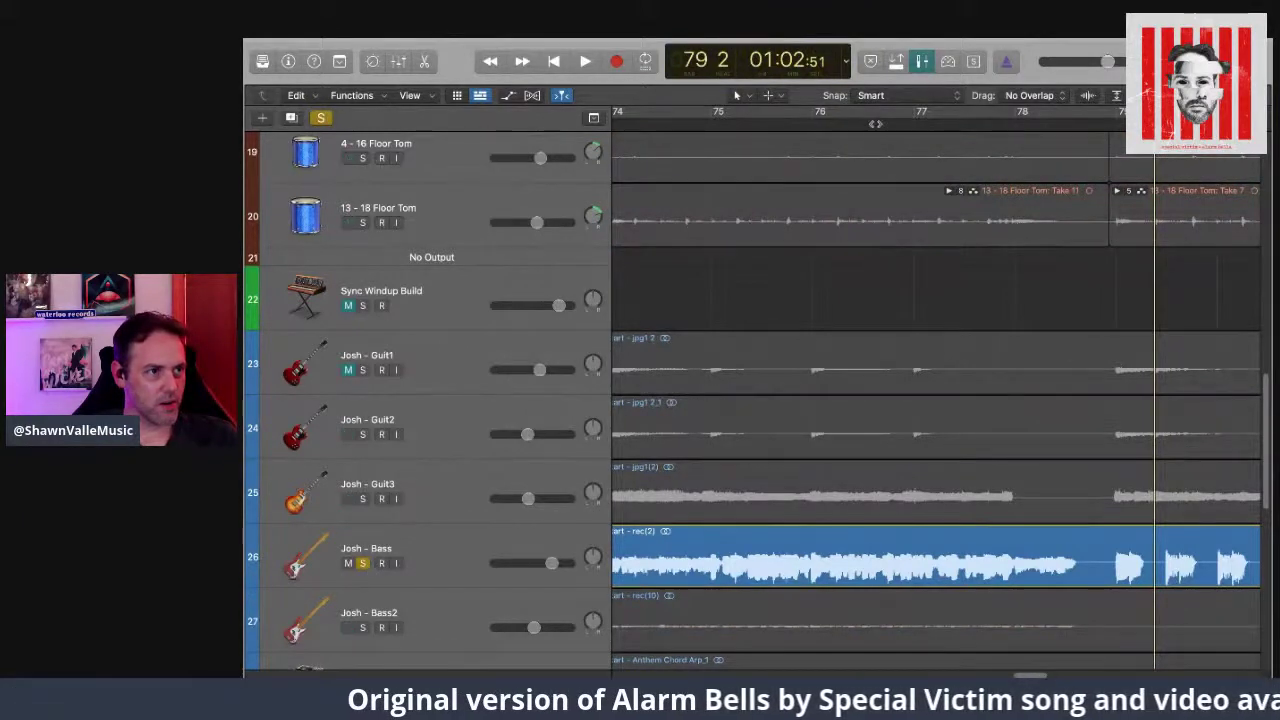
{"action": "left_click", "coordinate": [984, 124]}
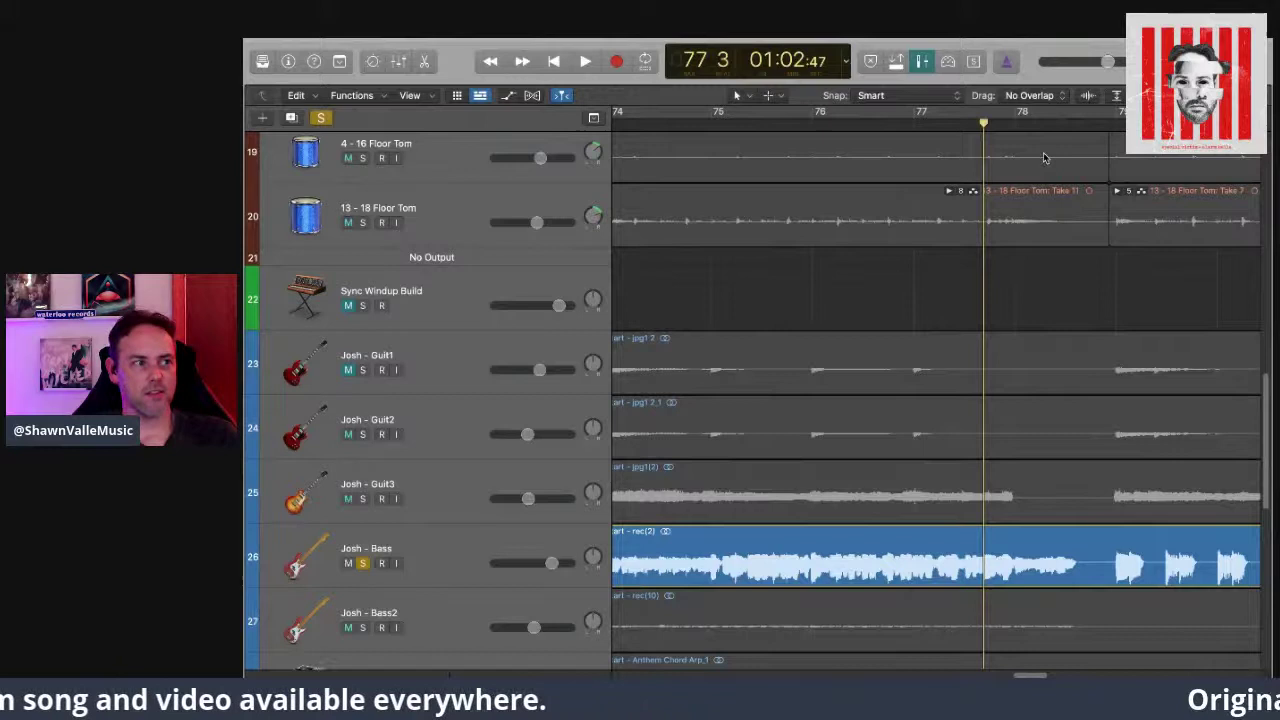
{"action": "key", "text": "space"}
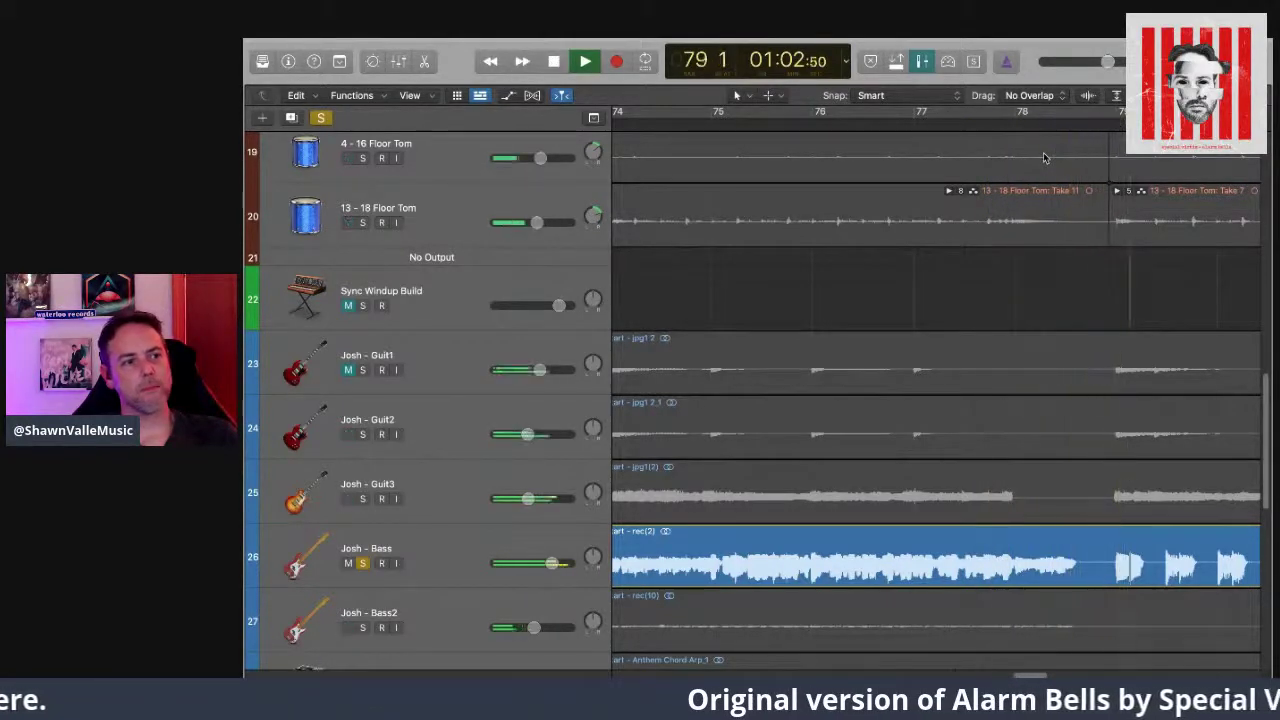
Step: Solo the Bass2 track in place of Bass and play it from bar 77 to bar 79 beat 3
{"action": "key", "text": "space"}
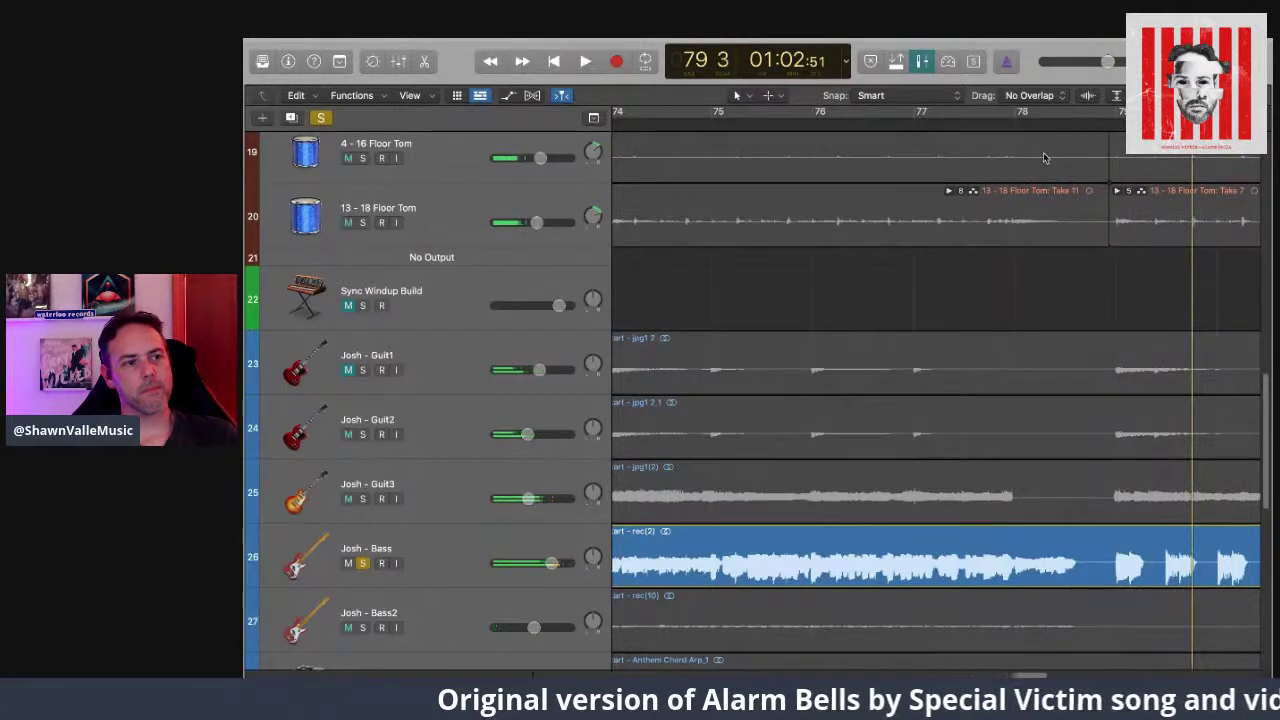
{"action": "left_click", "coordinate": [363, 563]}
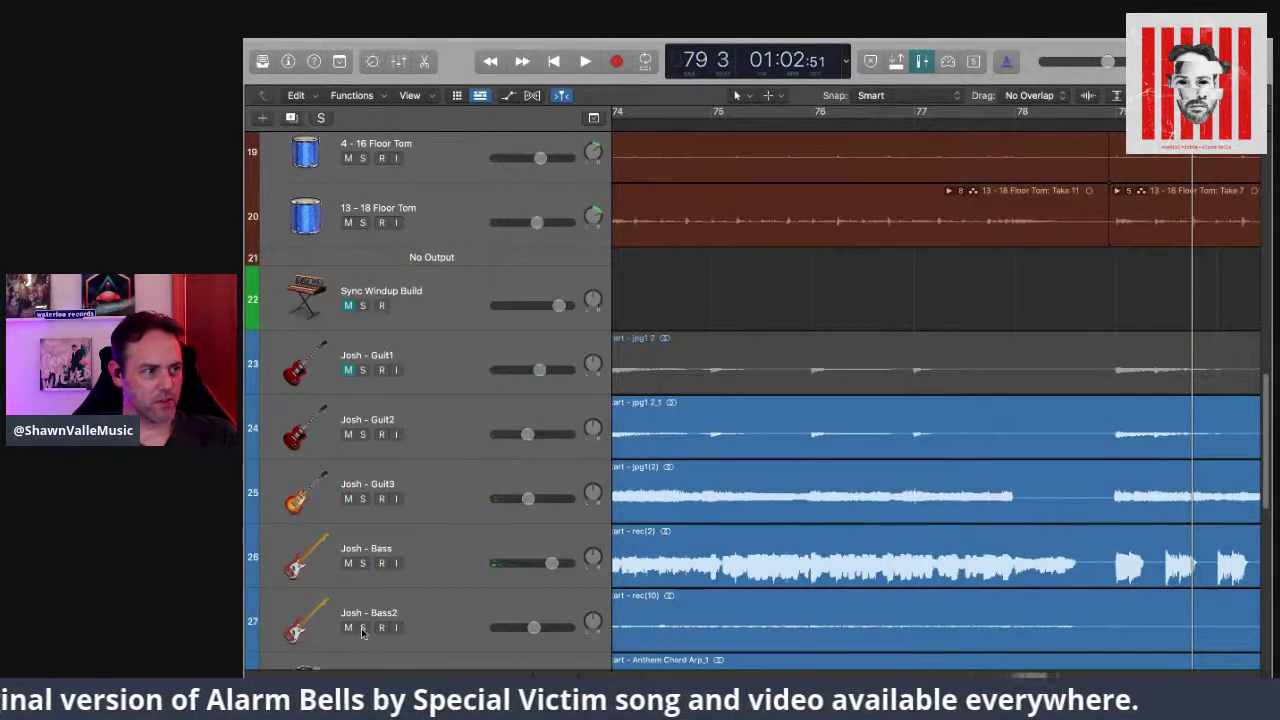
{"action": "left_click", "coordinate": [363, 628]}
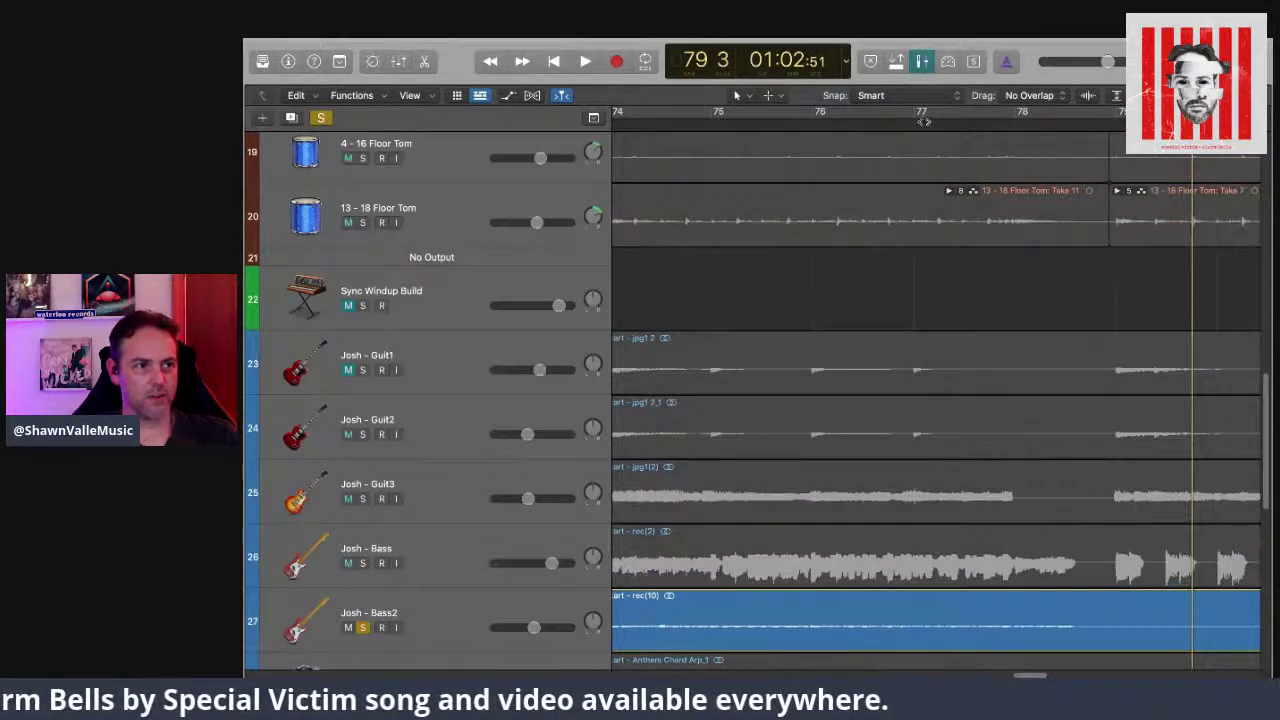
{"action": "left_click", "coordinate": [918, 122]}
{"action": "key", "text": "space"}
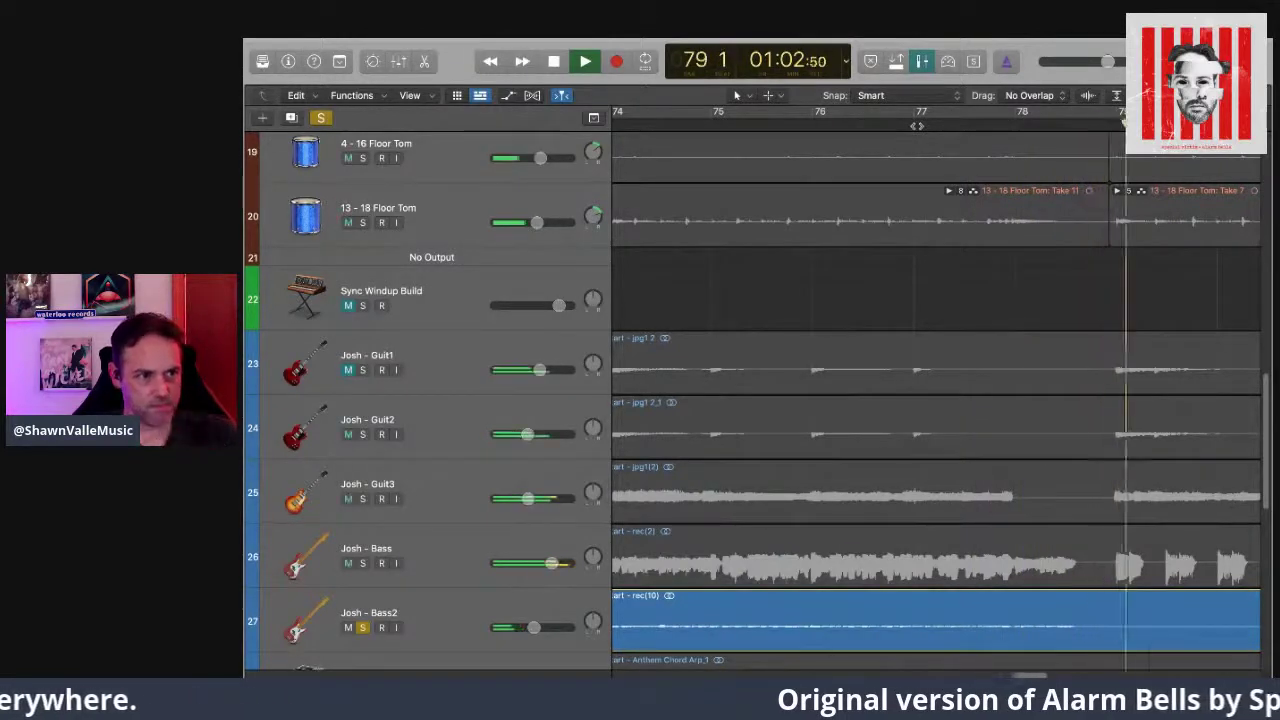
{"action": "key", "text": "space"}
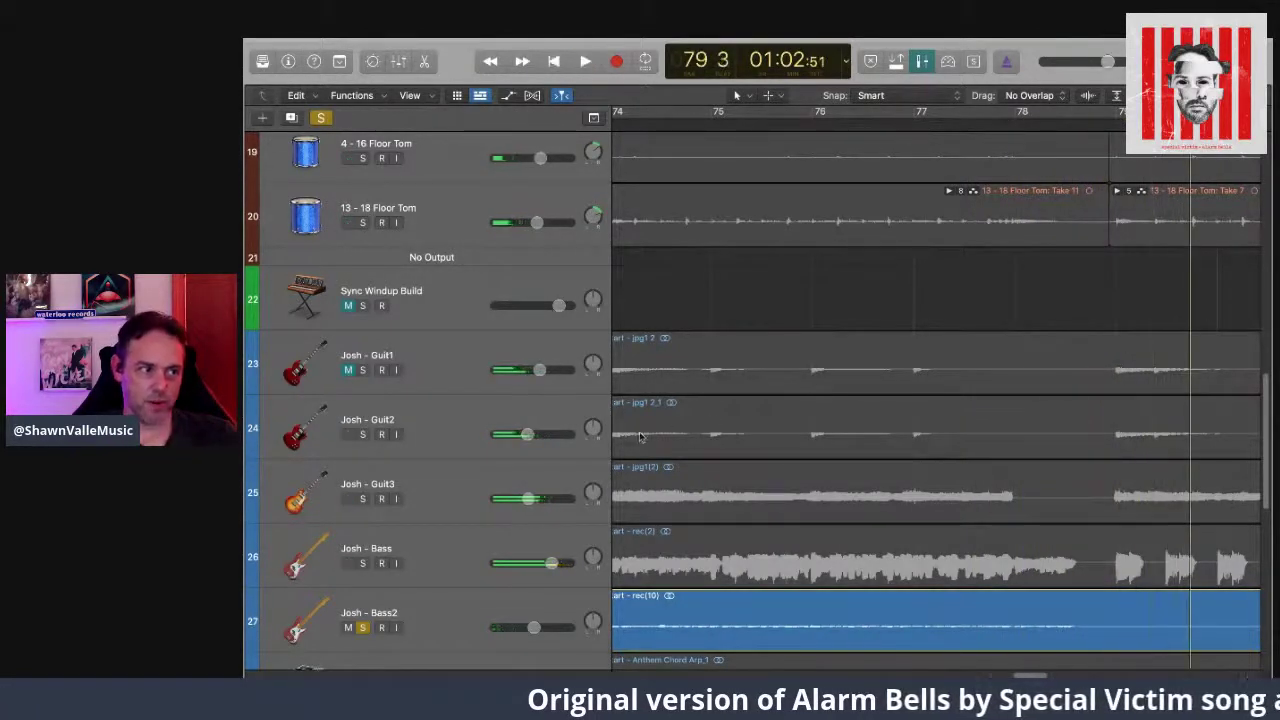
Step: Switch the solo from Bass2 back to Bass and move the Bass track up the track list to directly above Kick
{"action": "left_click", "coordinate": [362, 627]}
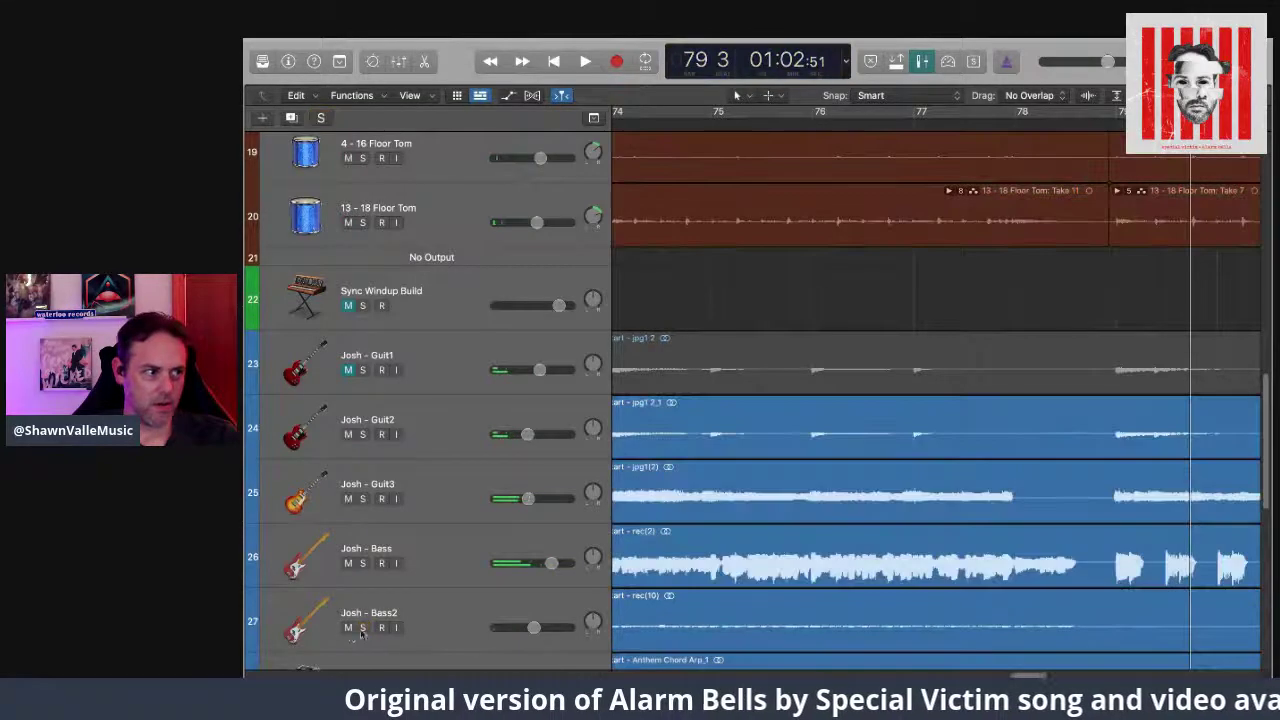
{"action": "left_click", "coordinate": [362, 563]}
{"action": "scroll", "coordinate": [464, 527], "scroll_direction": "up", "scroll_amount": 2}
{"action": "left_click_drag", "start_coordinate": [255, 588], "coordinate": [308, 262]}
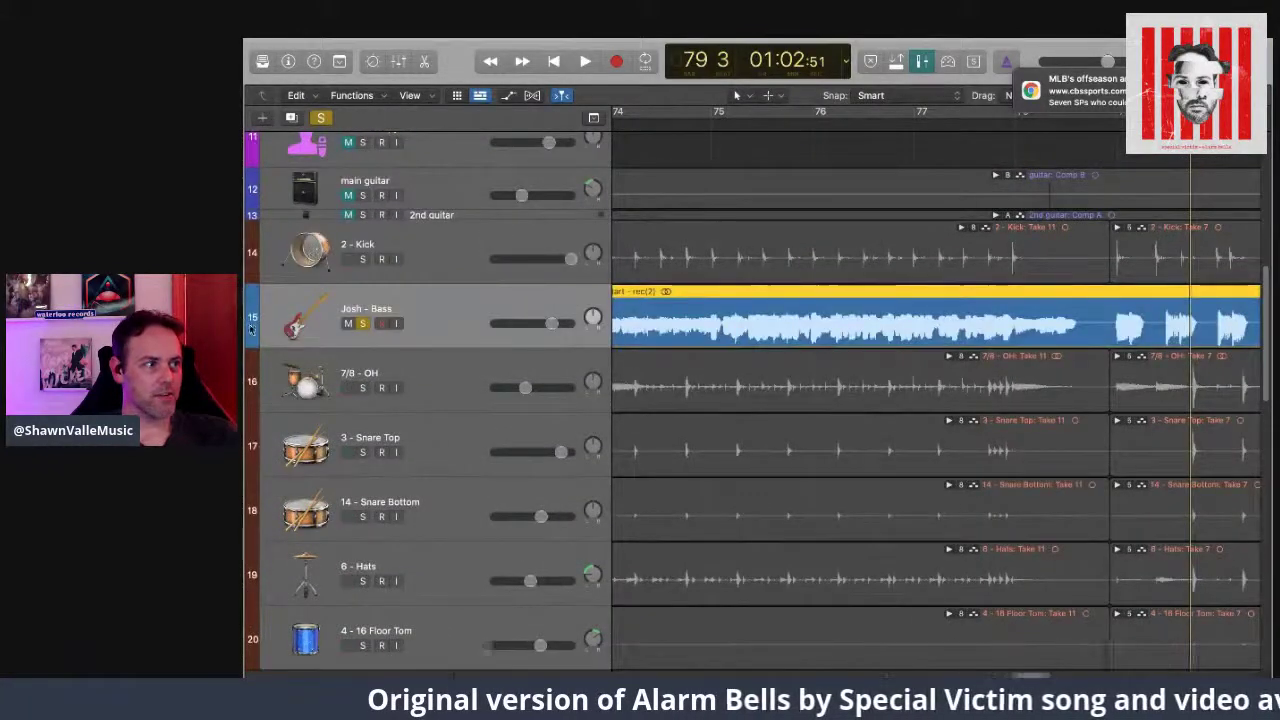
{"action": "left_click_drag", "start_coordinate": [250, 328], "coordinate": [272, 248]}
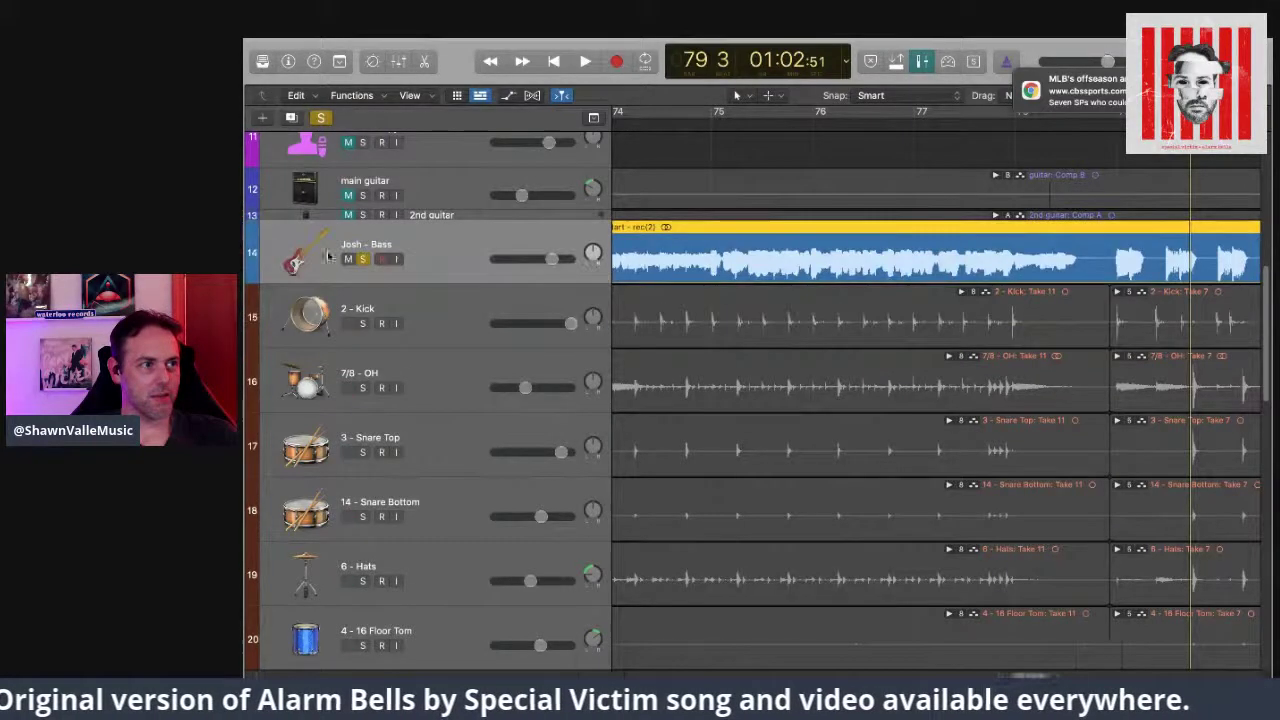
Step: Solo the Kick track along with Bass and play both from the middle of bar 77 into bar 79
{"action": "left_click", "coordinate": [363, 324]}
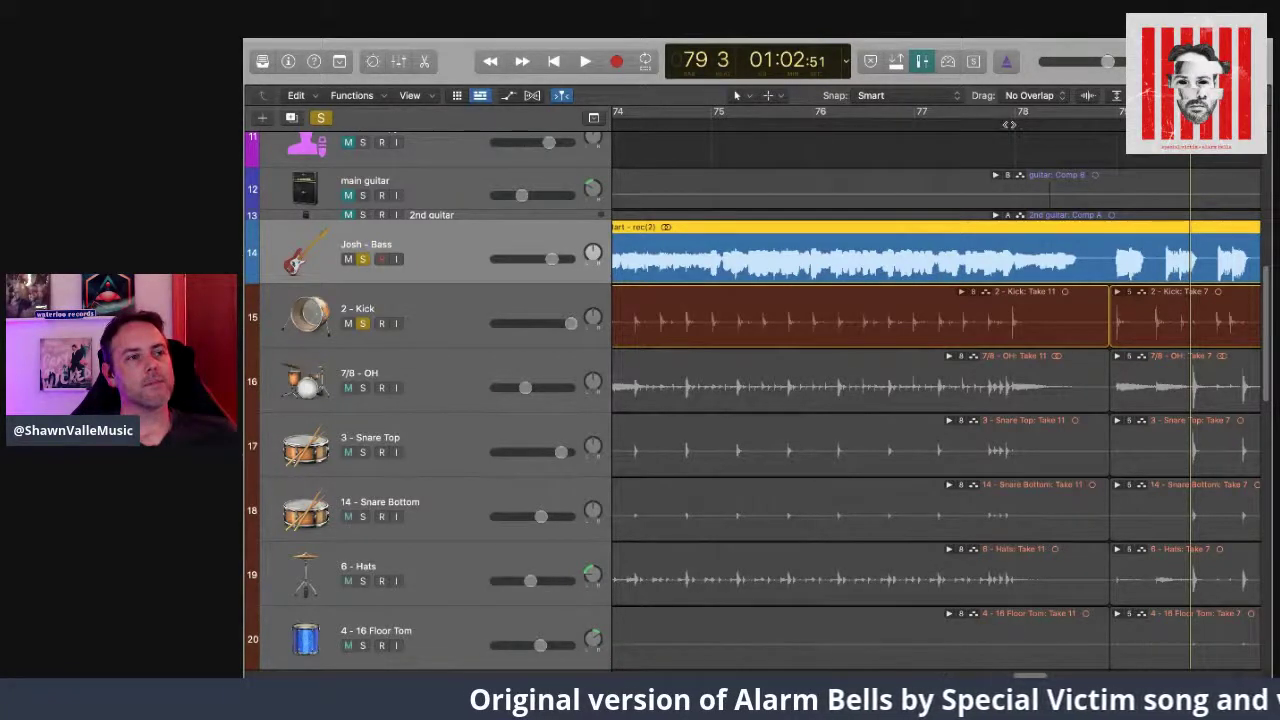
{"action": "left_click", "coordinate": [1011, 124]}
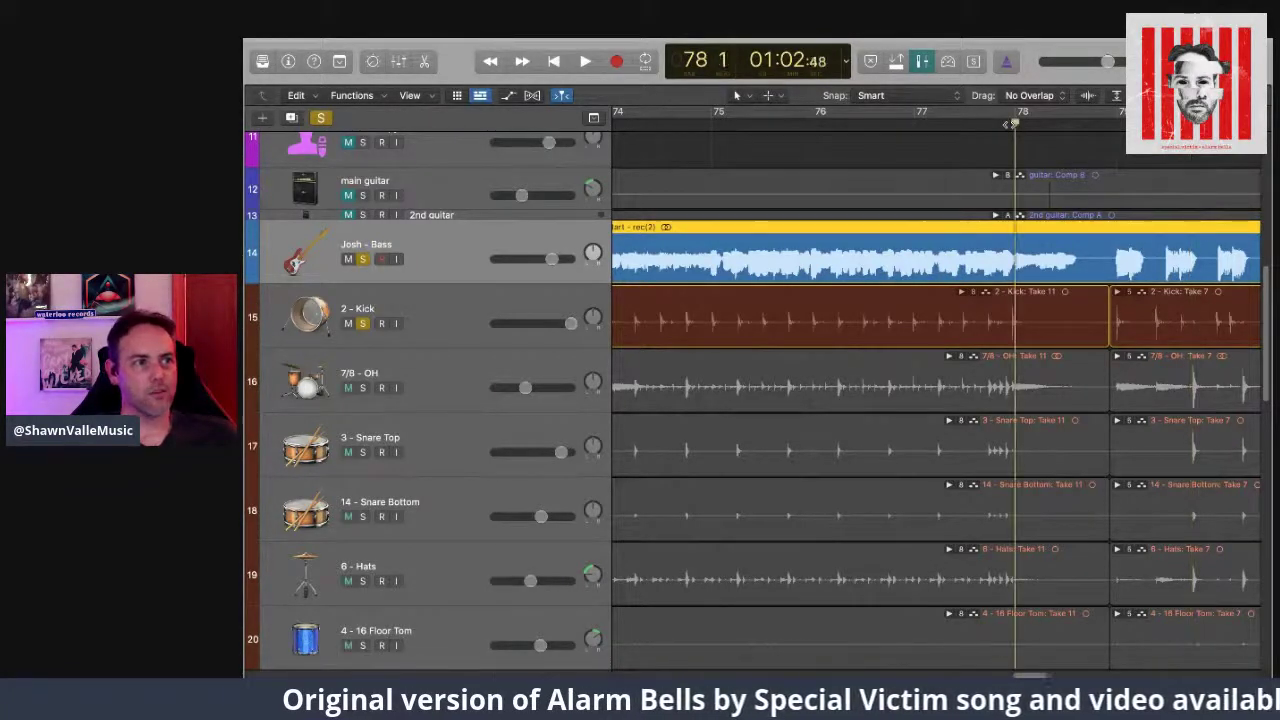
{"action": "left_click", "coordinate": [956, 126]}
{"action": "key", "text": "space"}
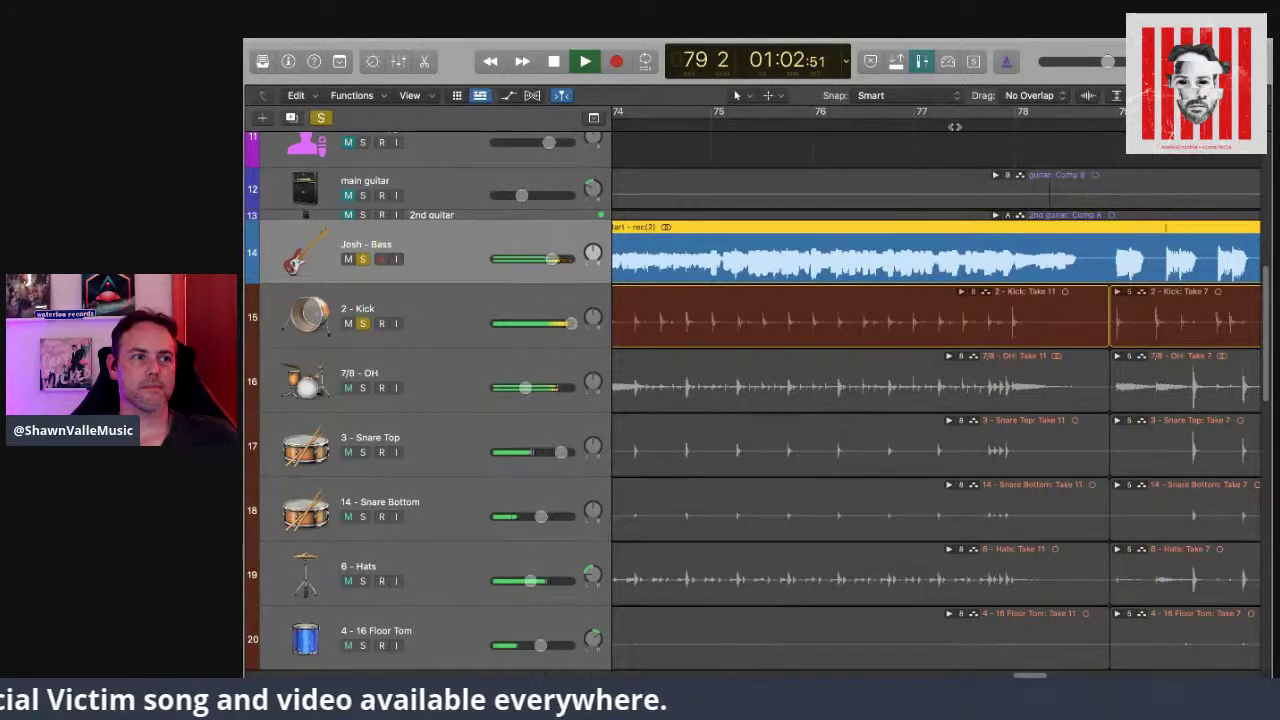
{"action": "key", "text": "space"}
Step: Move the playhead back and forth between beats 1 and 3 of bar 79 to compare the bass and kick hits
{"action": "left_click", "coordinate": [1167, 126]}
{"action": "left_click_drag", "start_coordinate": [1167, 126], "coordinate": [1155, 126]}
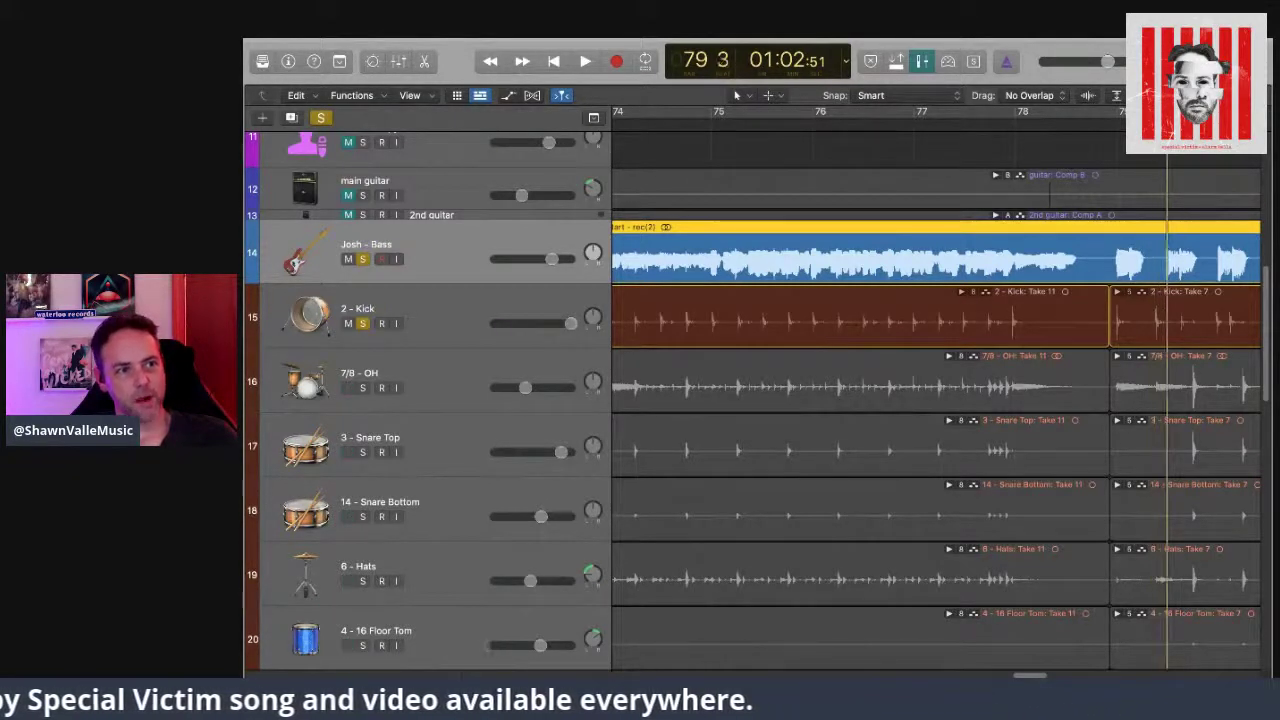
{"action": "left_click_drag", "start_coordinate": [1167, 122], "coordinate": [1155, 122]}
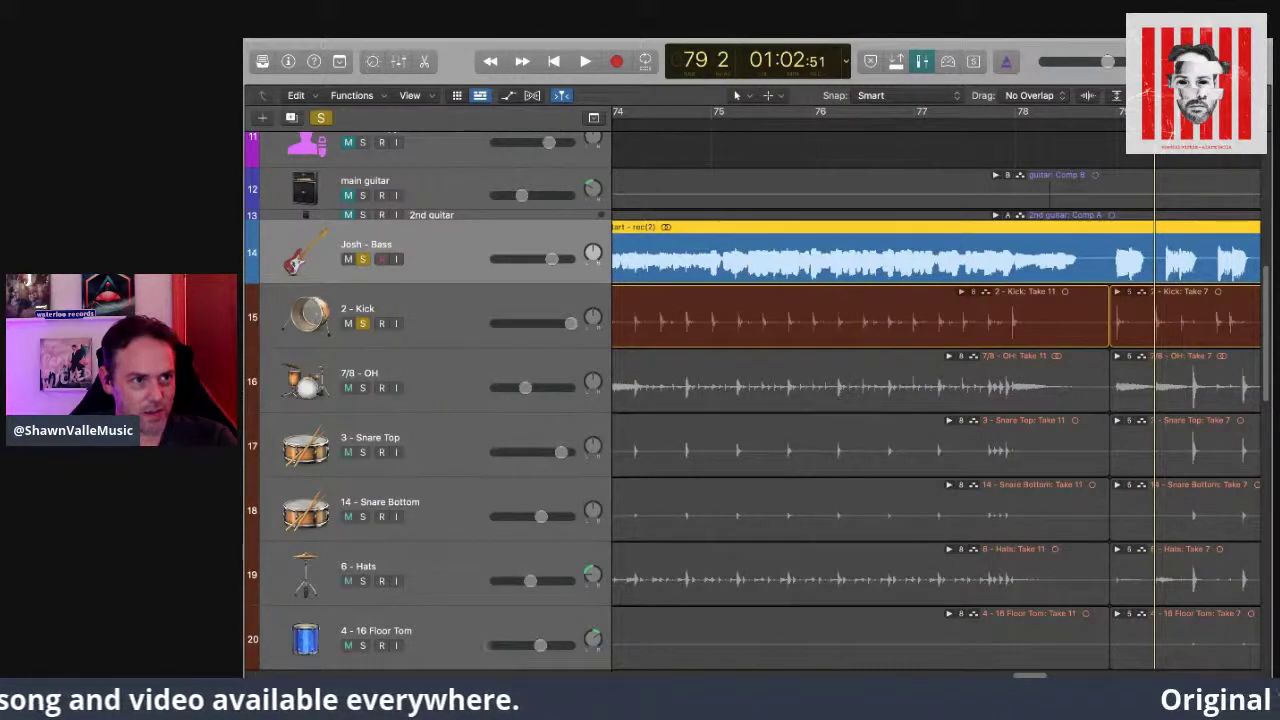
{"action": "left_click_drag", "start_coordinate": [1167, 124], "coordinate": [1155, 124]}
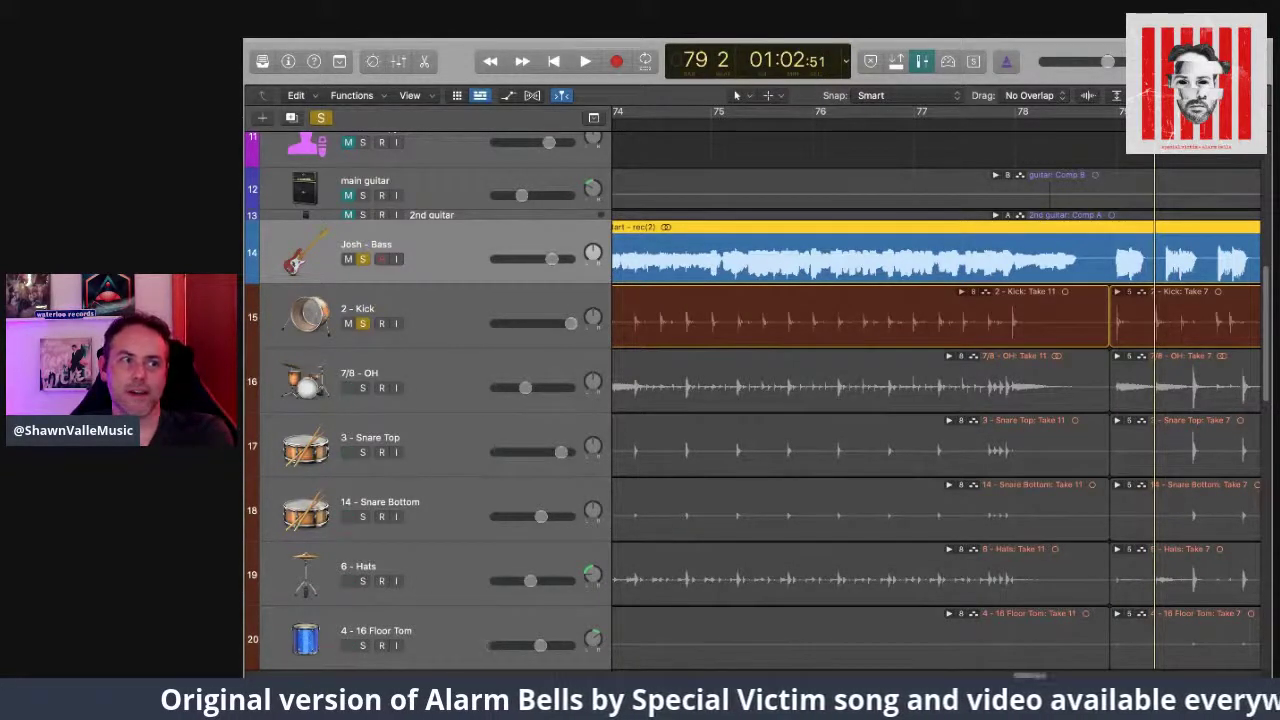
{"action": "key", "text": "ctrl+comma"}
{"action": "key", "text": "ctrl+comma"}
{"action": "key", "text": "ctrl+comma"}
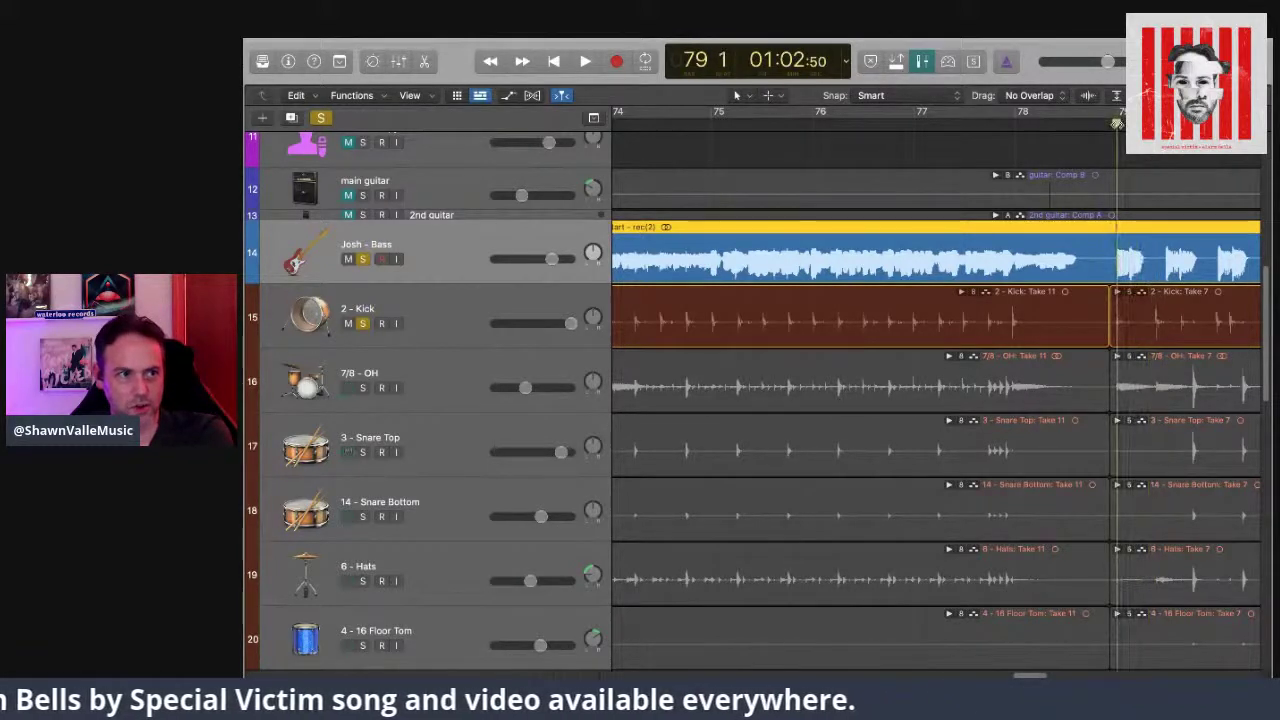
{"action": "key", "text": "ctrl+period"}
{"action": "key", "text": "ctrl+period"}
{"action": "key", "text": "ctrl+period"}
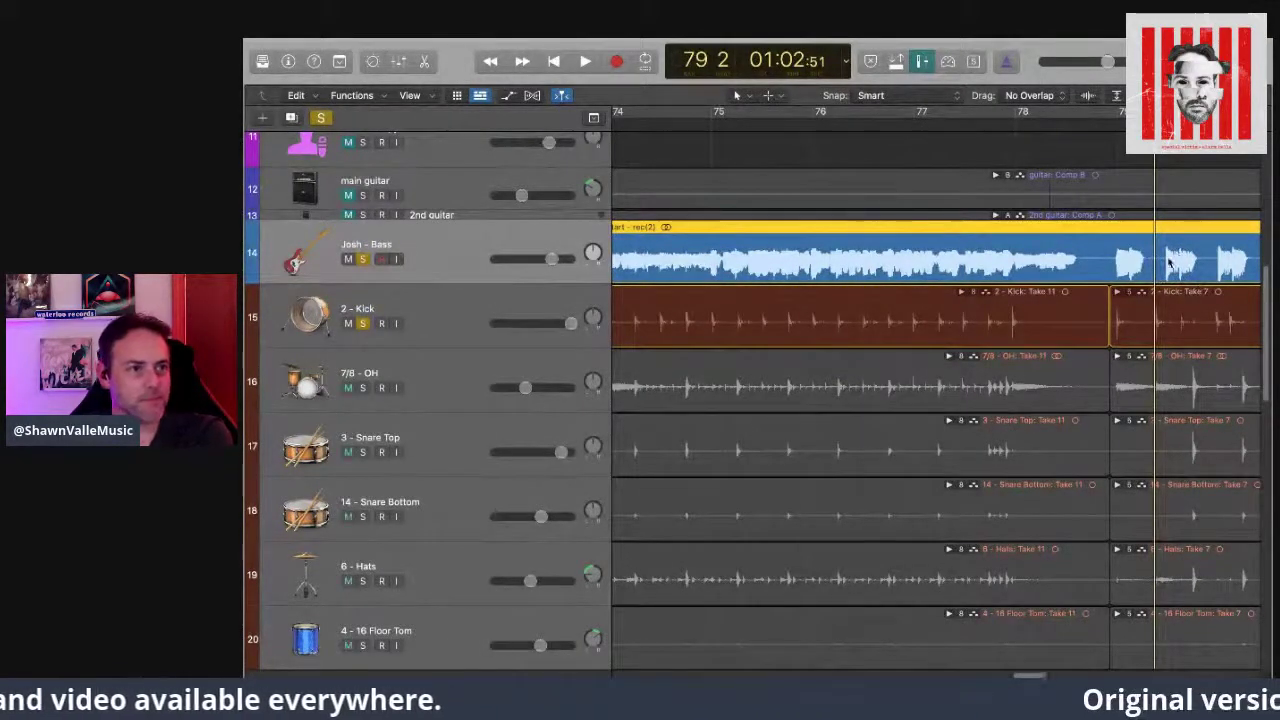
Step: Expand the Kick take folder at bar 79 and examine the kick hits around beat 2 across its takes
{"action": "left_click", "coordinate": [1117, 291]}
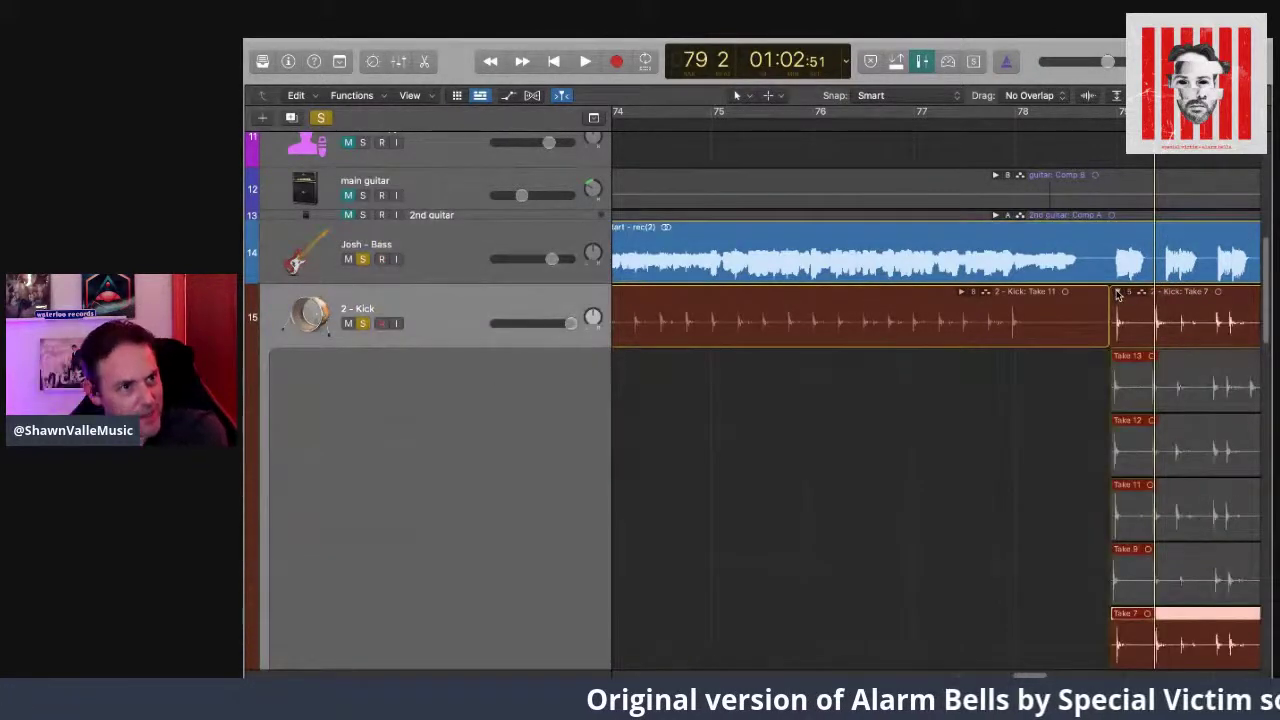
{"action": "scroll", "coordinate": [1153, 411], "scroll_direction": "down", "scroll_amount": 1}
{"action": "scroll", "coordinate": [1153, 411], "scroll_direction": "down", "scroll_amount": 1}
{"action": "scroll", "coordinate": [1163, 424], "scroll_direction": "down", "scroll_amount": 3}
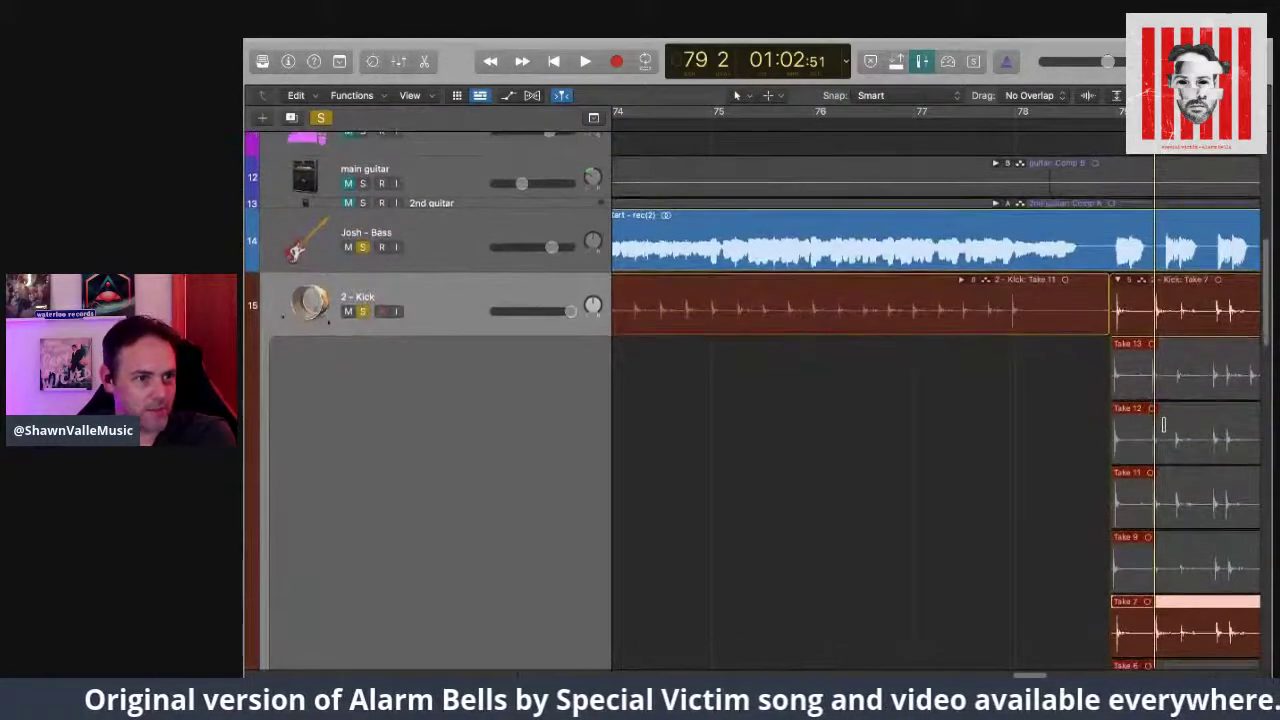
{"action": "scroll", "coordinate": [1163, 424], "scroll_direction": "down", "scroll_amount": 8}
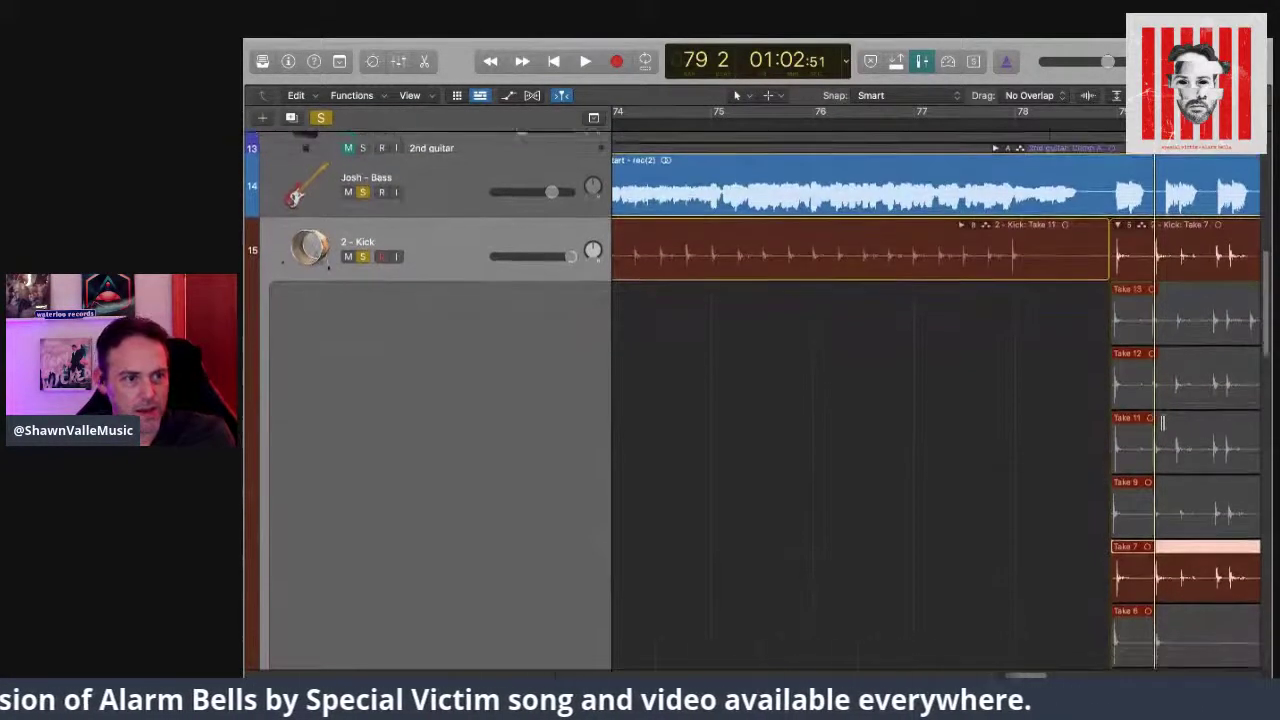
{"action": "scroll", "coordinate": [1163, 424], "scroll_direction": "down", "scroll_amount": 8}
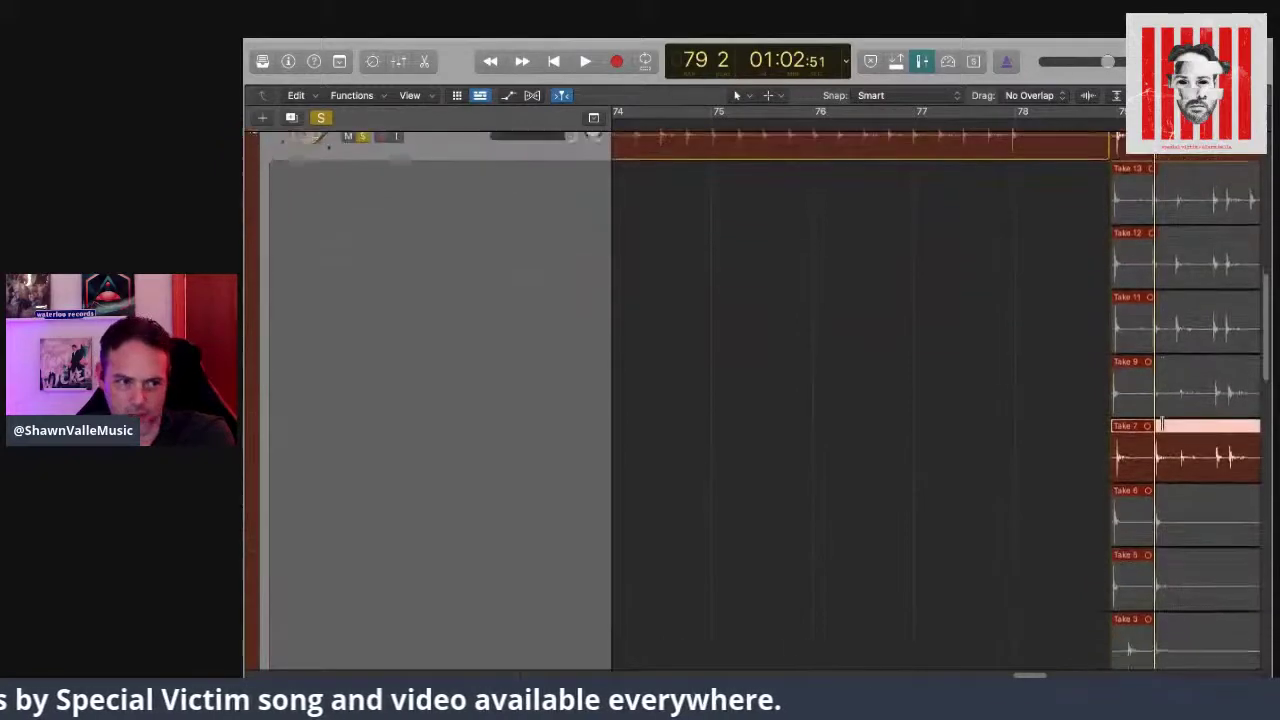
{"action": "scroll", "coordinate": [1163, 424], "scroll_direction": "up", "scroll_amount": 12}
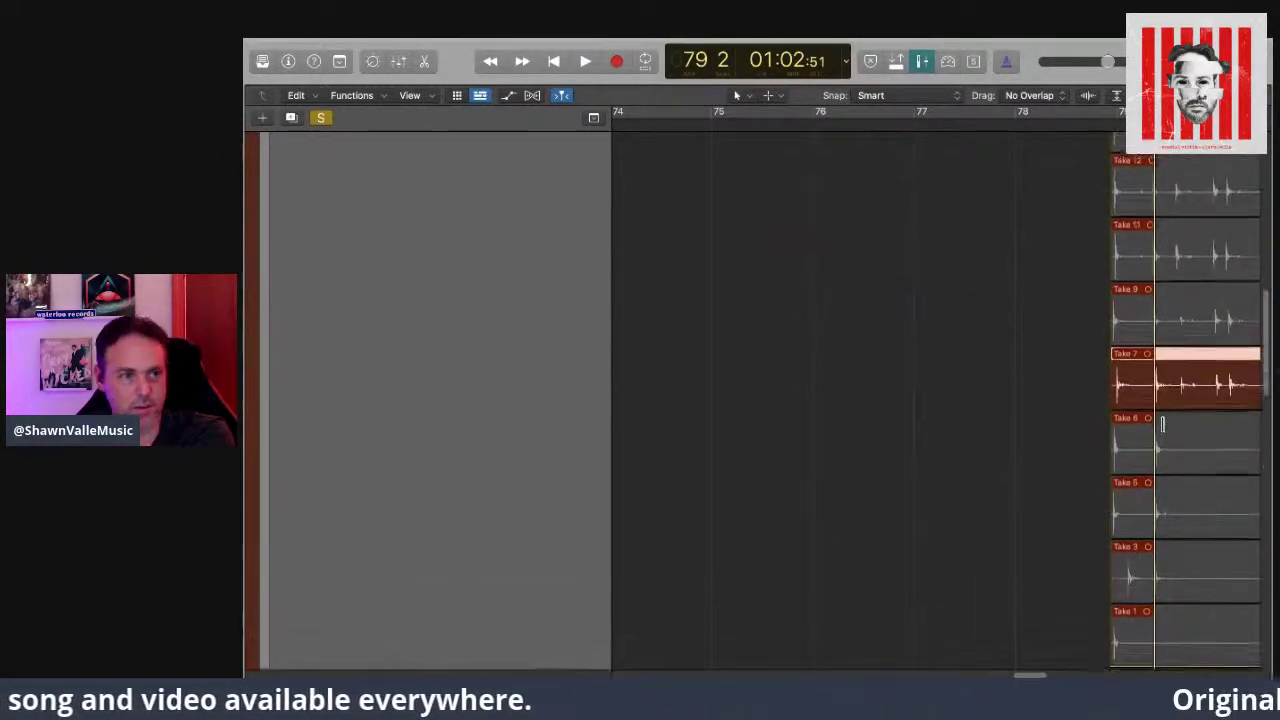
{"action": "scroll", "coordinate": [1162, 424], "scroll_direction": "up", "scroll_amount": 3}
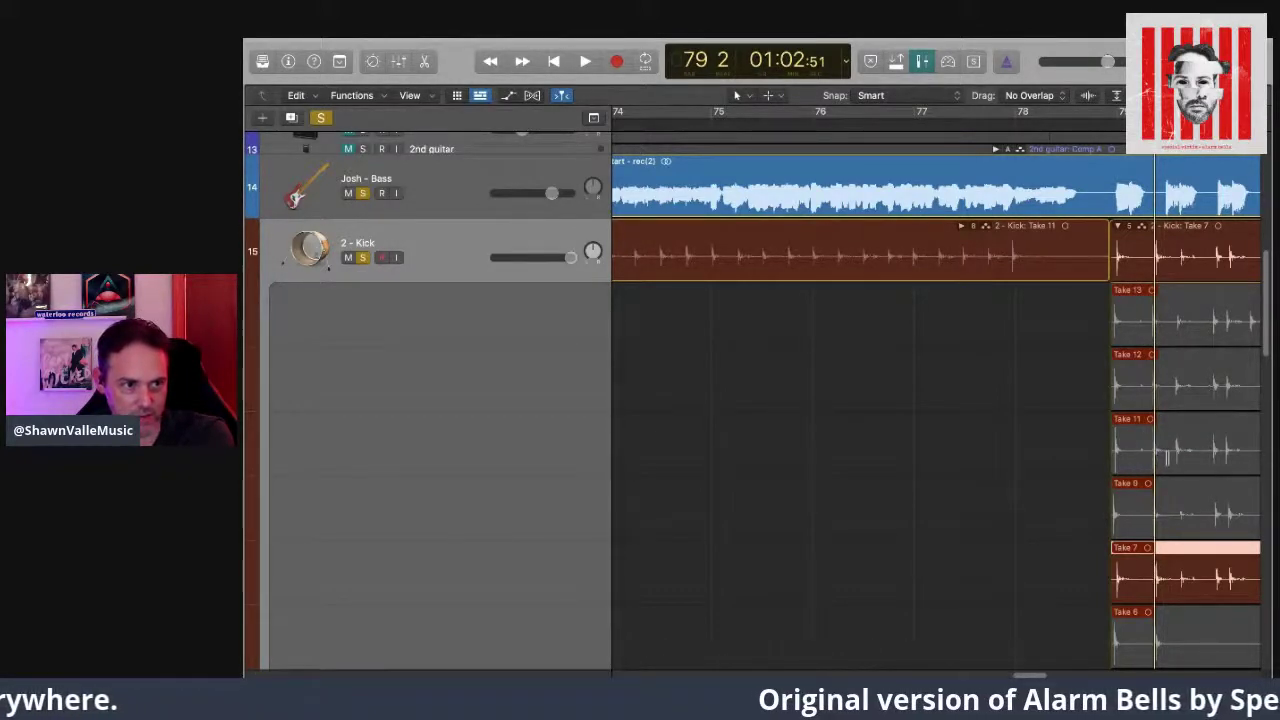
{"action": "scroll", "coordinate": [1160, 450], "scroll_direction": "down", "scroll_amount": 2}
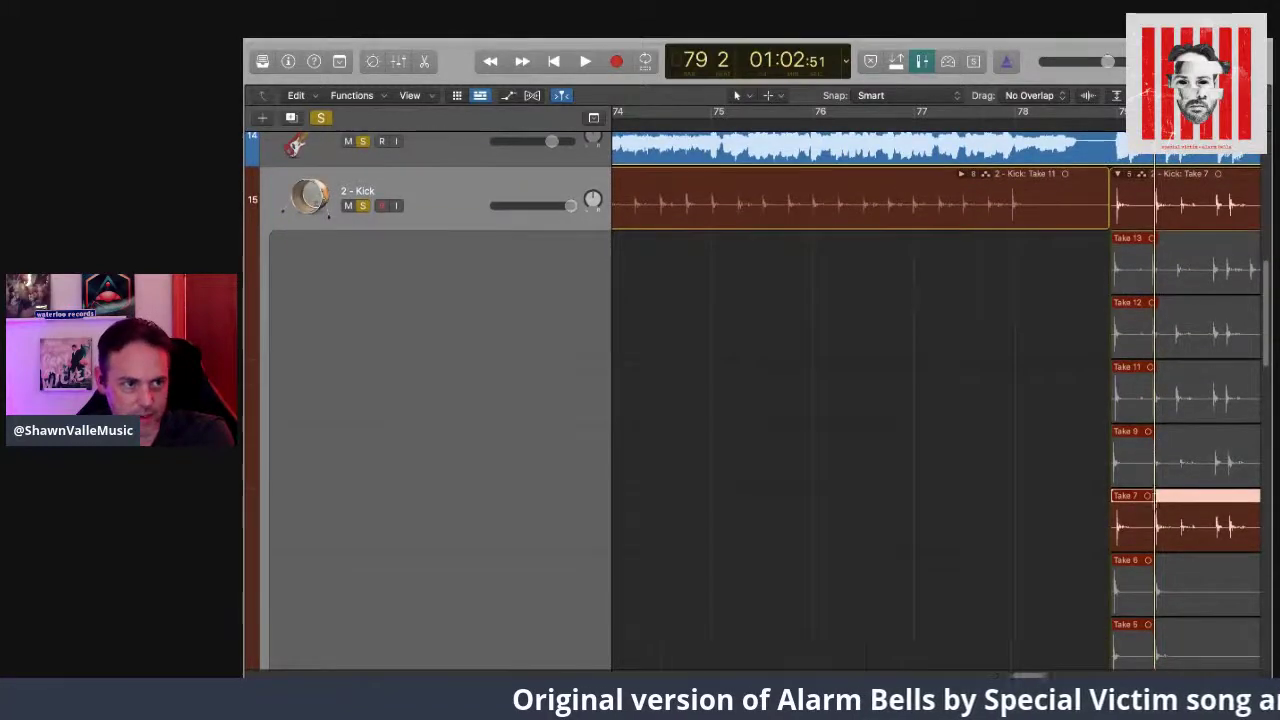
{"action": "scroll", "coordinate": [1156, 500], "scroll_direction": "down", "scroll_amount": 2}
{"action": "scroll", "coordinate": [1150, 492], "scroll_direction": "down", "scroll_amount": 4}
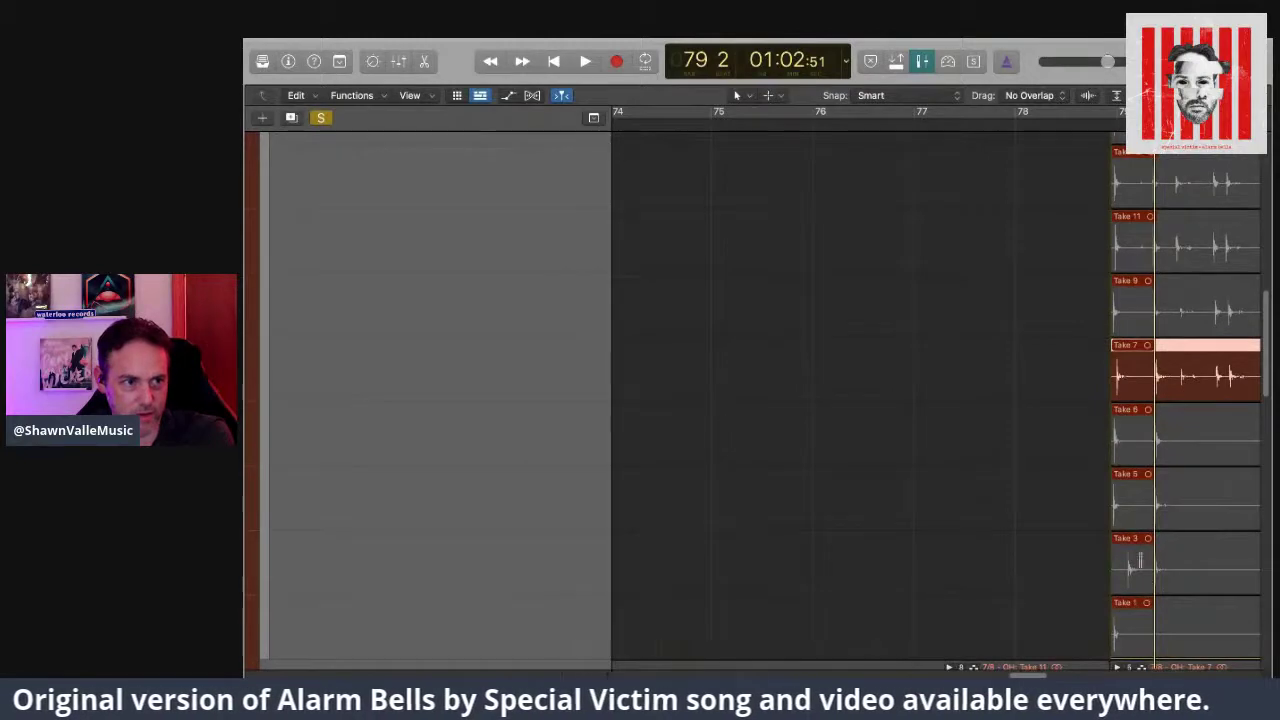
{"action": "scroll", "coordinate": [1160, 410], "scroll_direction": "up", "scroll_amount": 1}
{"action": "scroll", "coordinate": [1148, 405], "scroll_direction": "up", "scroll_amount": 5}
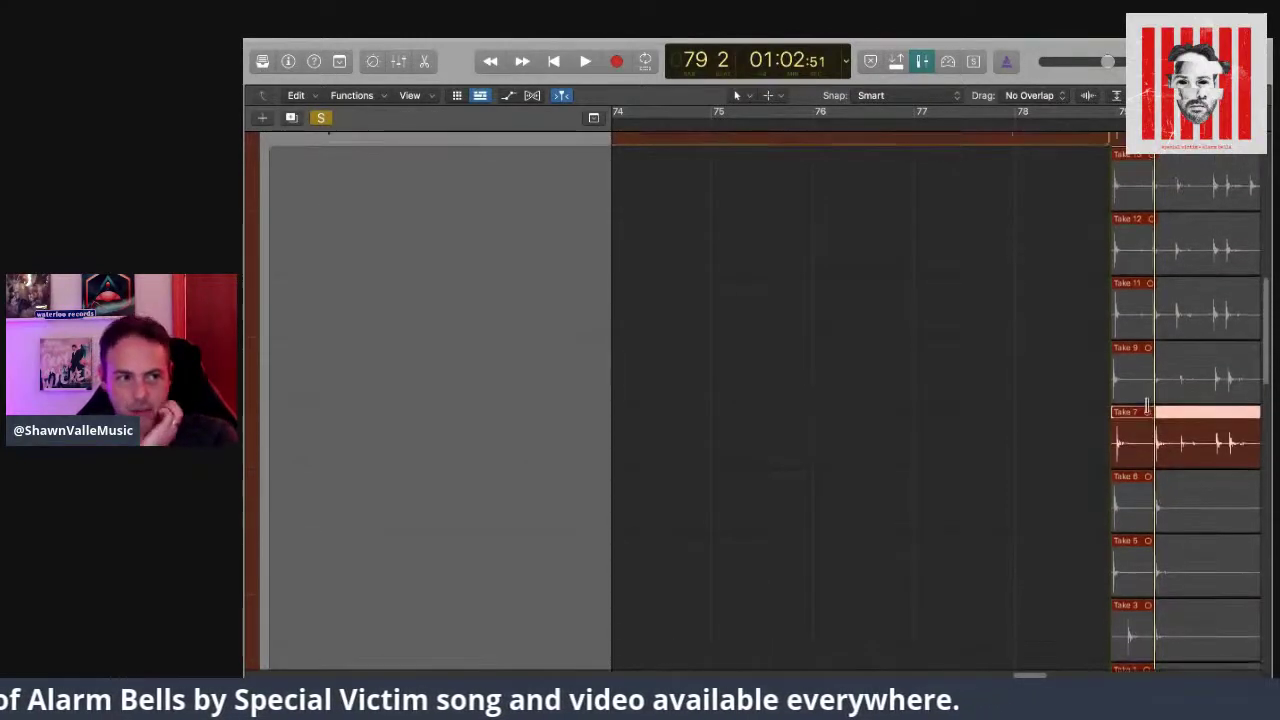
{"action": "scroll", "coordinate": [1148, 405], "scroll_direction": "up", "scroll_amount": 3}
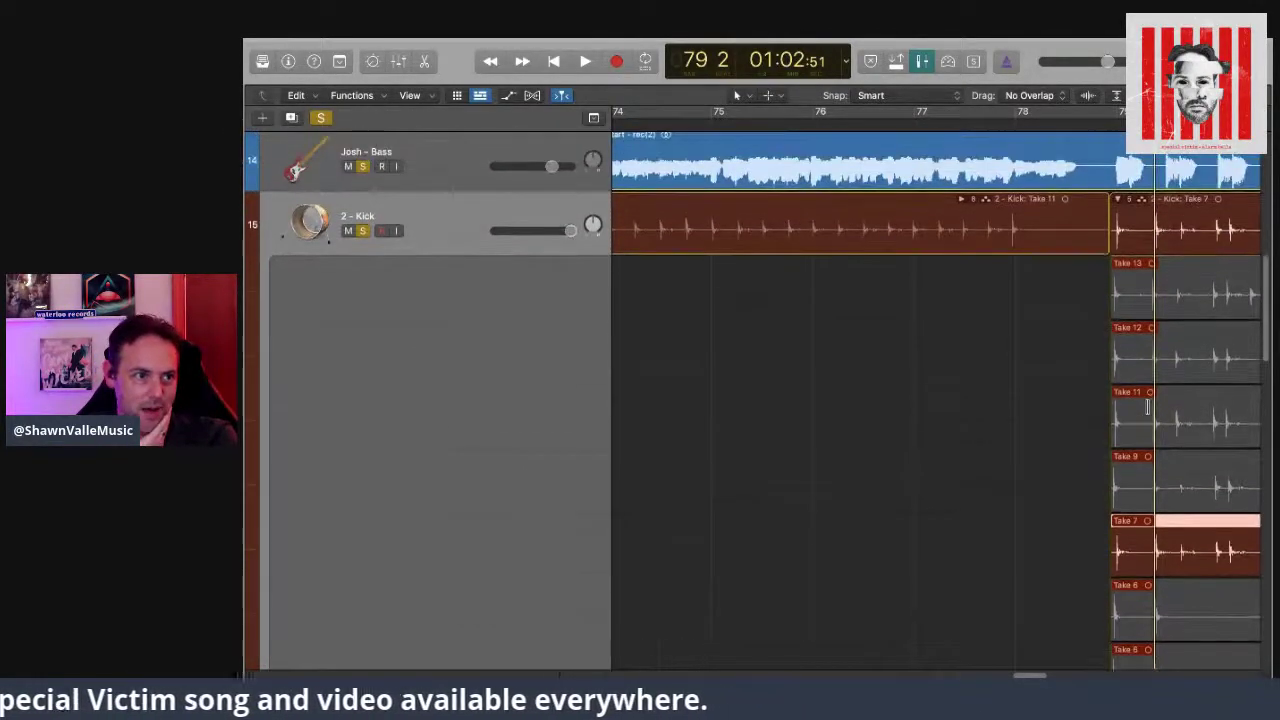
{"action": "scroll", "coordinate": [1148, 405], "scroll_direction": "up", "scroll_amount": 1}
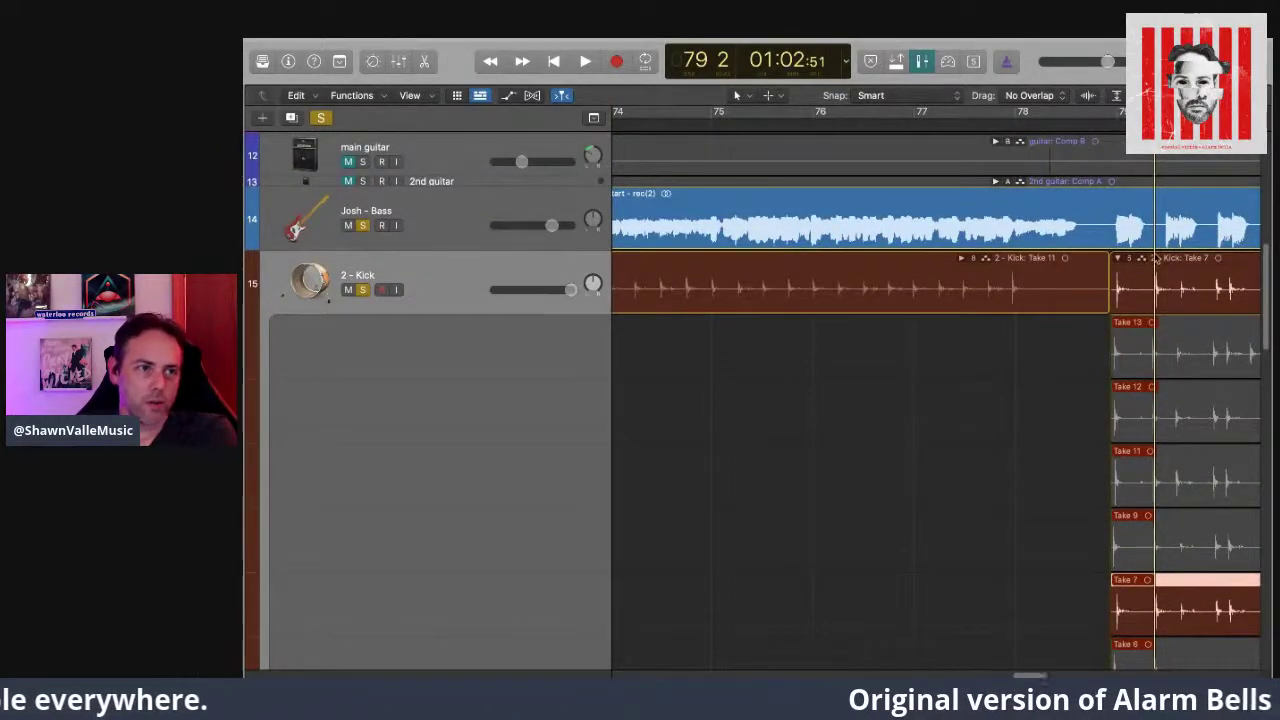
{"action": "scroll", "coordinate": [1150, 220], "scroll_direction": "up", "scroll_amount": 1}
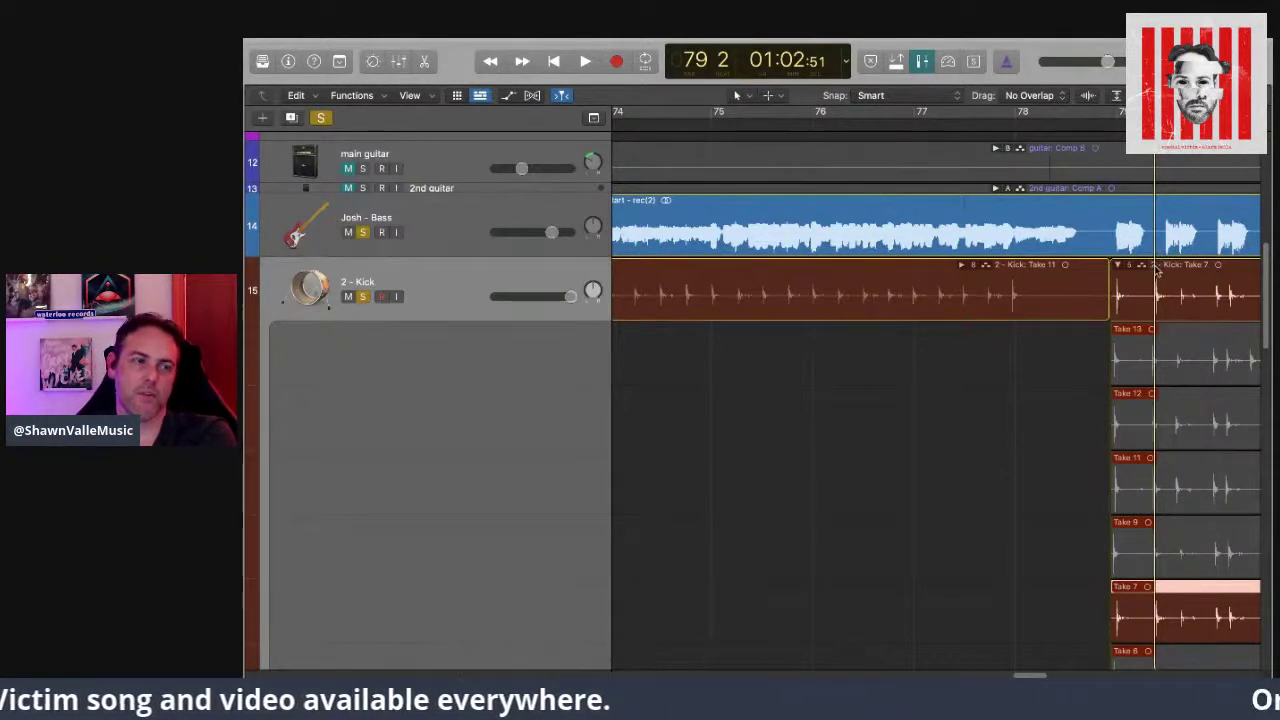
Step: Enlarge the tracks and split the Bass region at the playhead in bar 79 beat 2, just before the second bass note
{"action": "left_click", "coordinate": [1172, 202]}
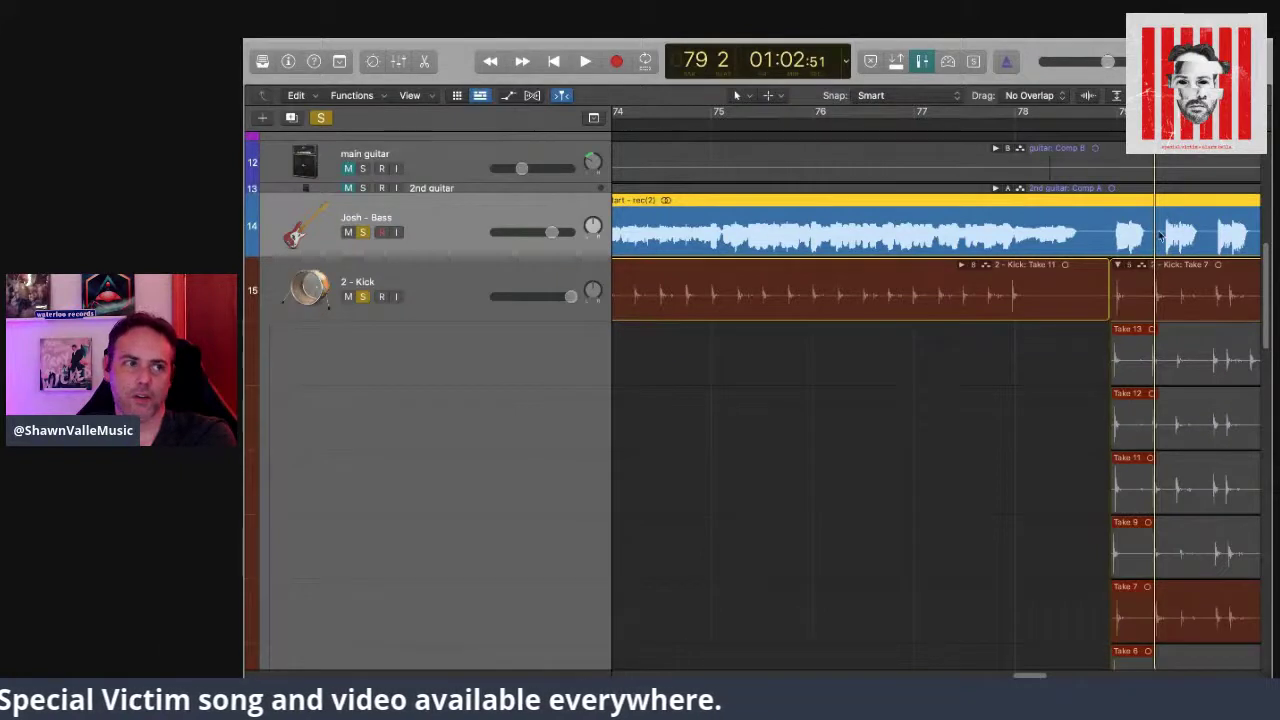
{"action": "mouse_move", "coordinate": [1155, 117]}
{"action": "left_mouse_down"}
{"action": "mouse_move", "coordinate": [1167, 117]}
{"action": "mouse_move", "coordinate": [1141, 117]}
{"action": "mouse_move", "coordinate": [1161, 117]}
{"action": "left_mouse_up"}
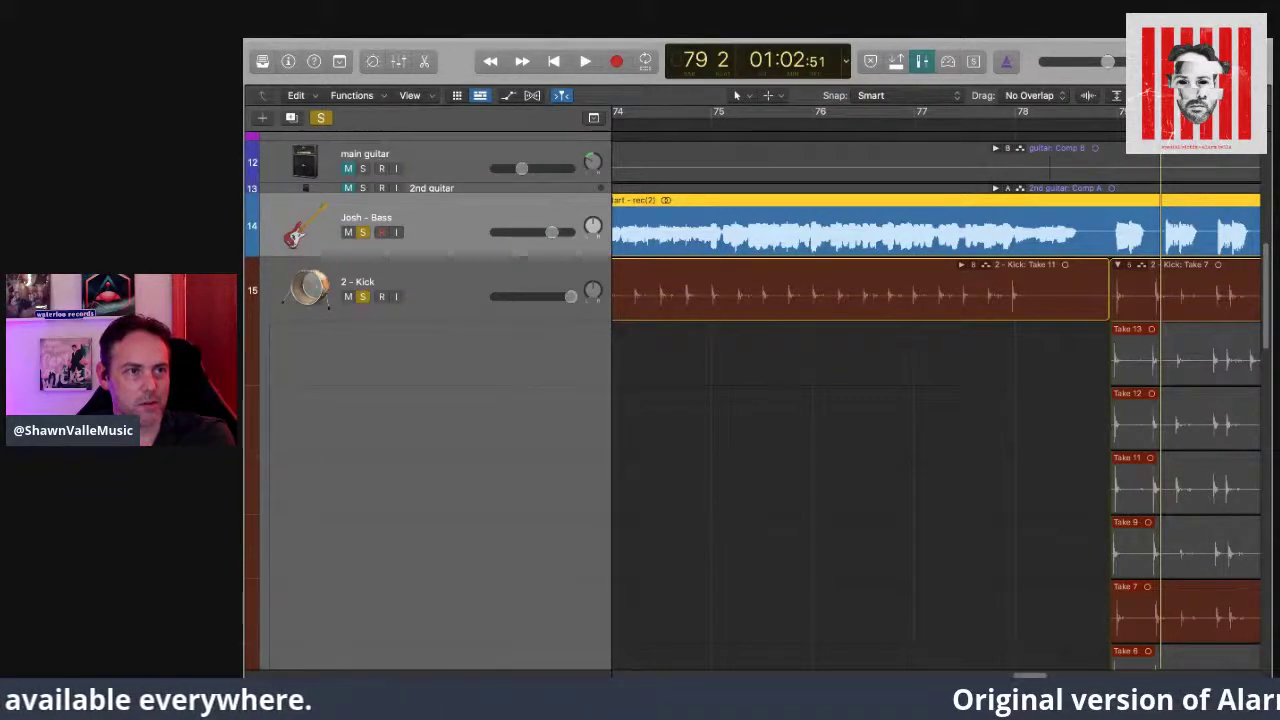
{"action": "key", "text": "super+Down"}
{"action": "key", "text": "super+Down"}
{"action": "key", "text": "super+Down"}
{"action": "key", "text": "super+Down"}
{"action": "key", "text": "super+Down"}
{"action": "key", "text": "super+Down"}
{"action": "key", "text": "super+Down"}
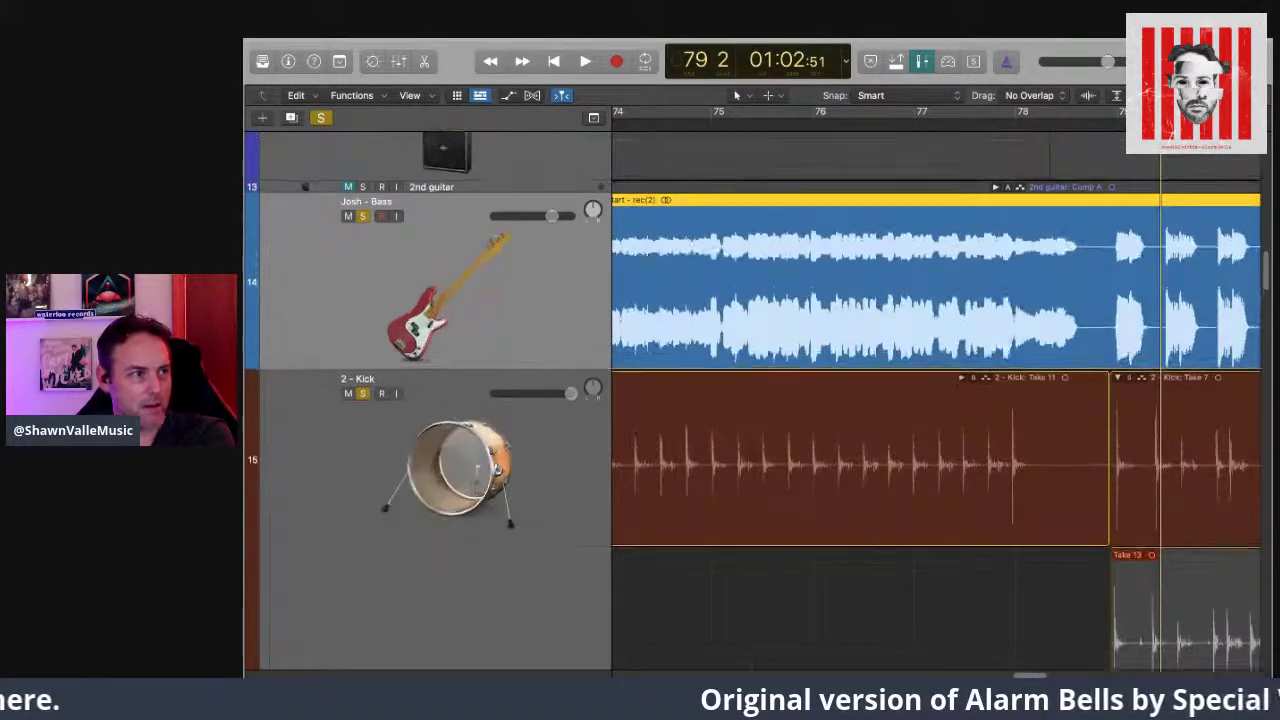
{"action": "key", "text": "super+Down"}
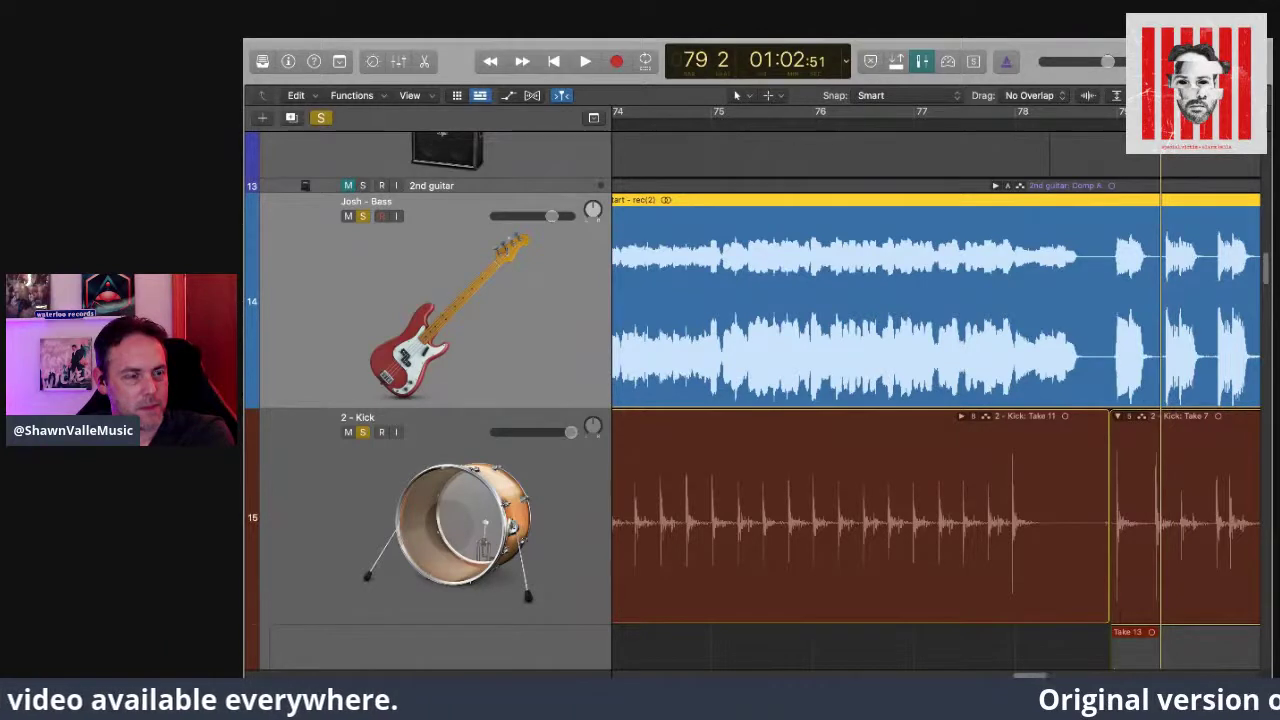
{"action": "right_click", "coordinate": [1178, 205]}
{"action": "left_click", "coordinate": [1118, 208]}
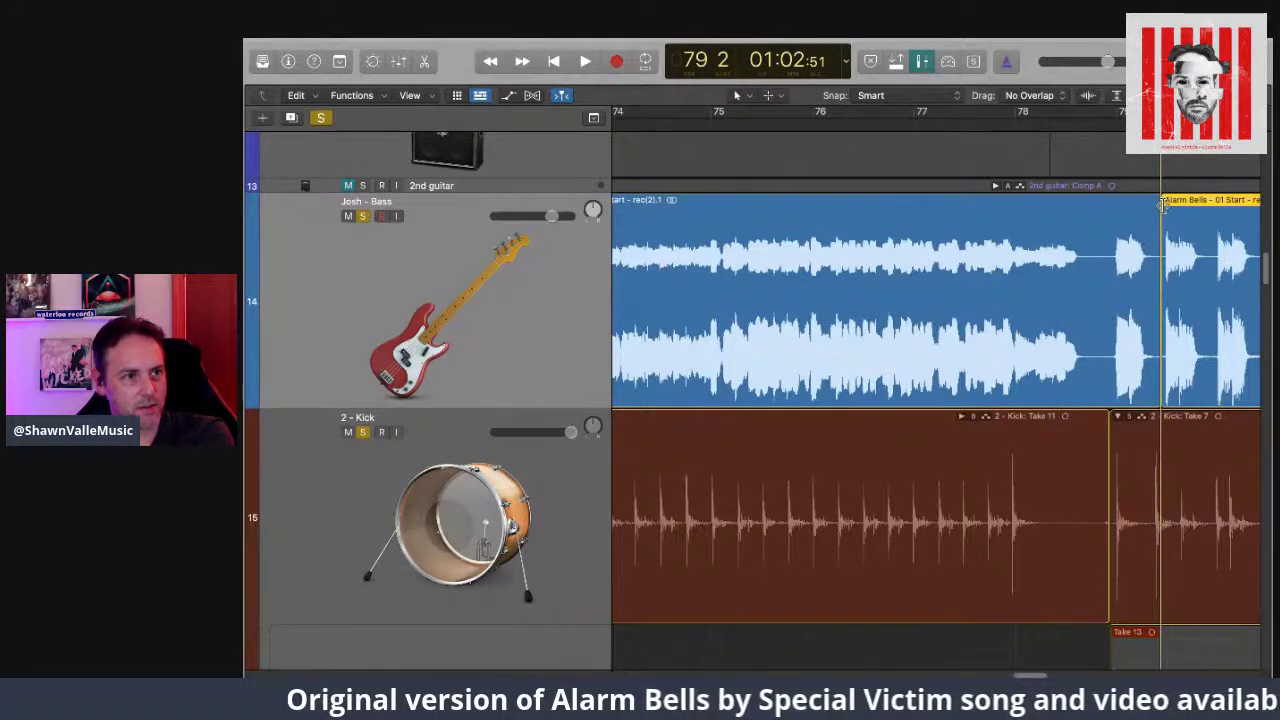
Step: Split the Bass region at bar 79 beat 4 and move the isolated second note slightly earlier towards the kick hit
{"action": "key", "text": "space"}
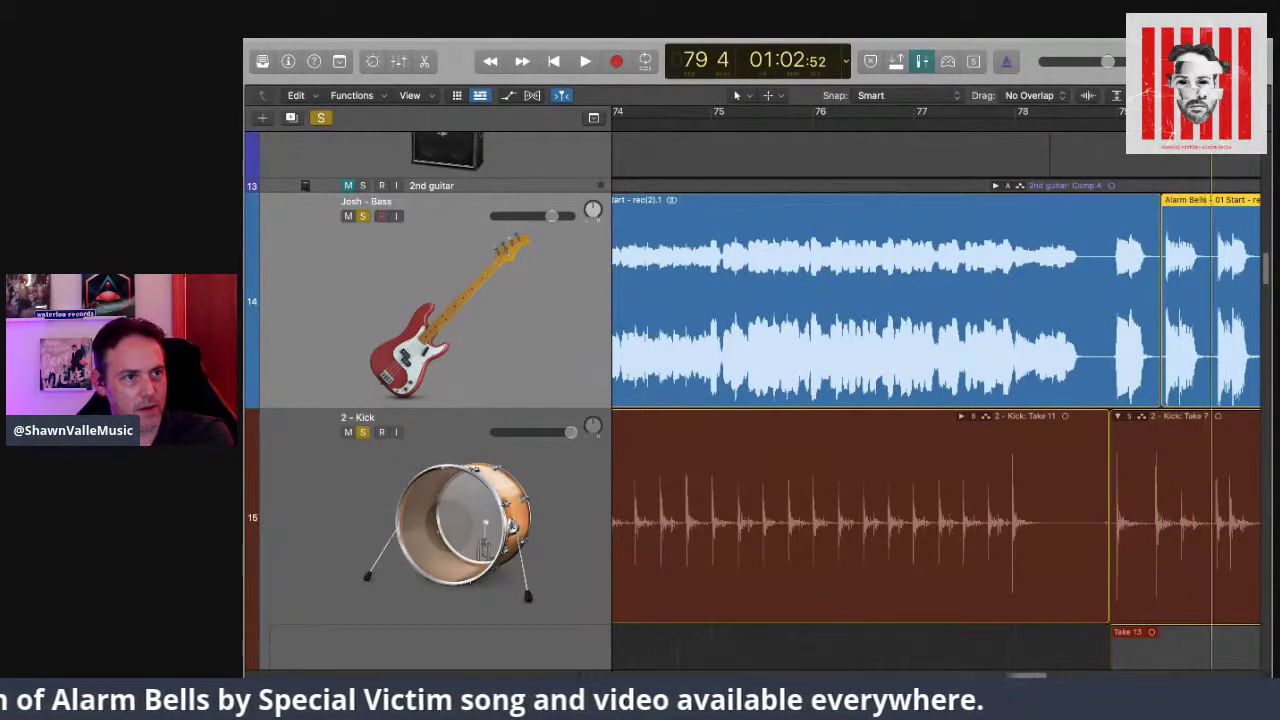
{"action": "right_click", "coordinate": [1194, 204]}
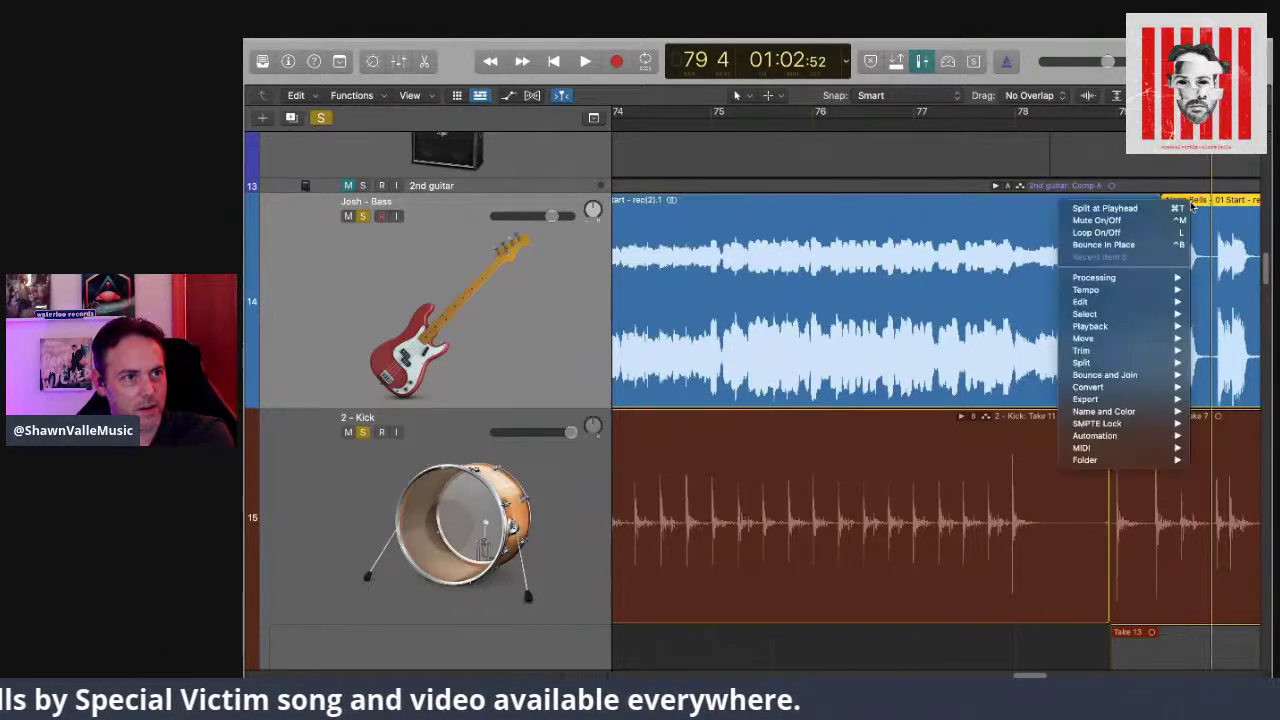
{"action": "left_click", "coordinate": [1133, 208]}
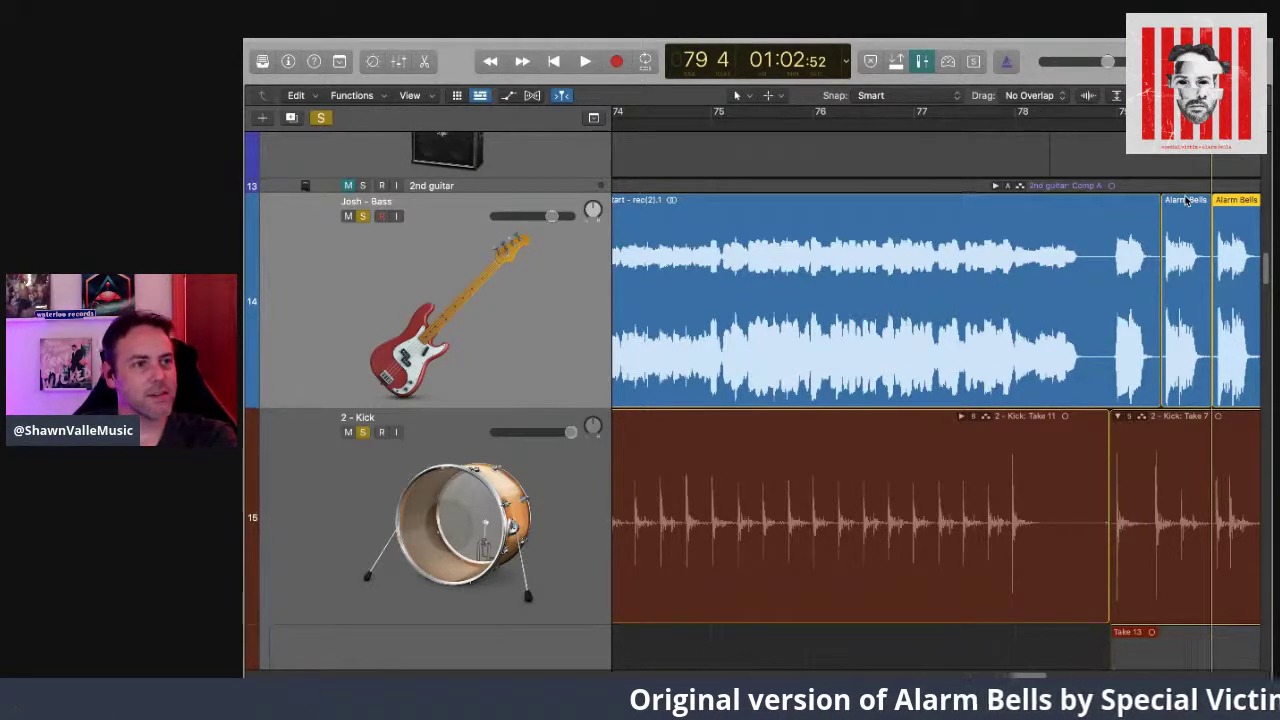
{"action": "left_click_drag", "start_coordinate": [1186, 203], "coordinate": [1178, 207]}
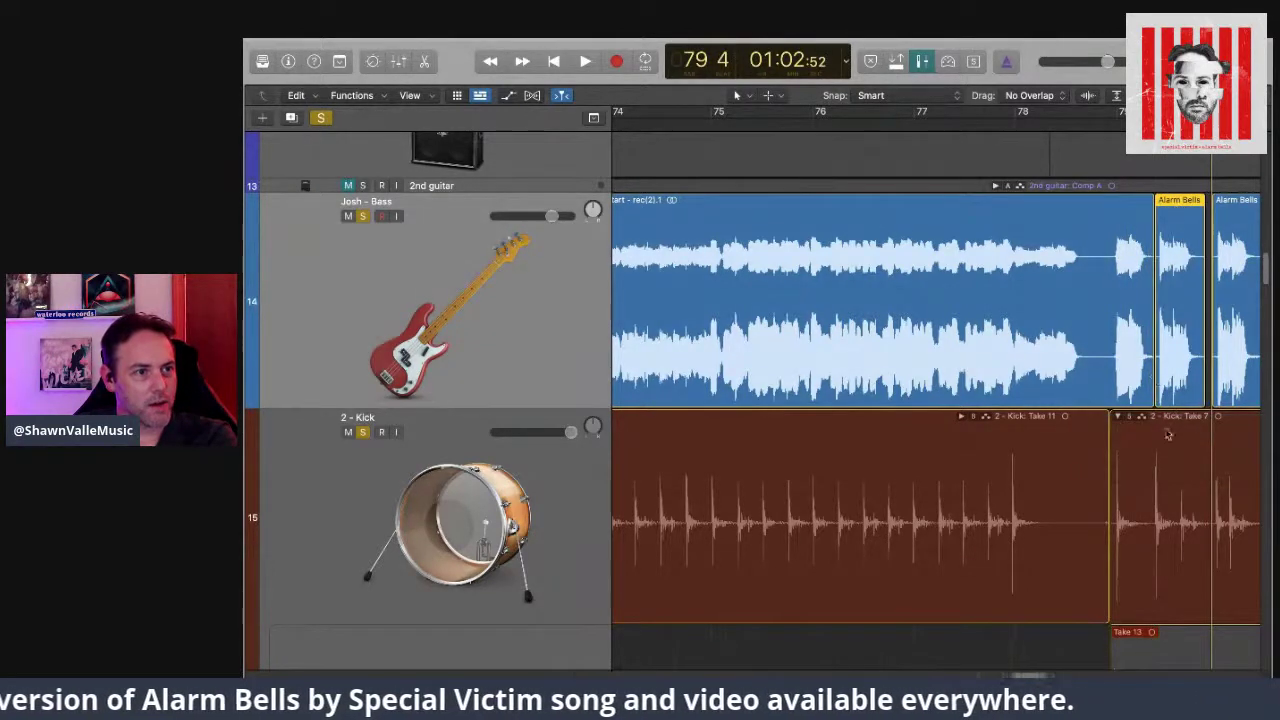
Step: Play Bass and Kick from bar 77 beat 2 into bar 79 to check the moved bass note
{"action": "left_click", "coordinate": [934, 124]}
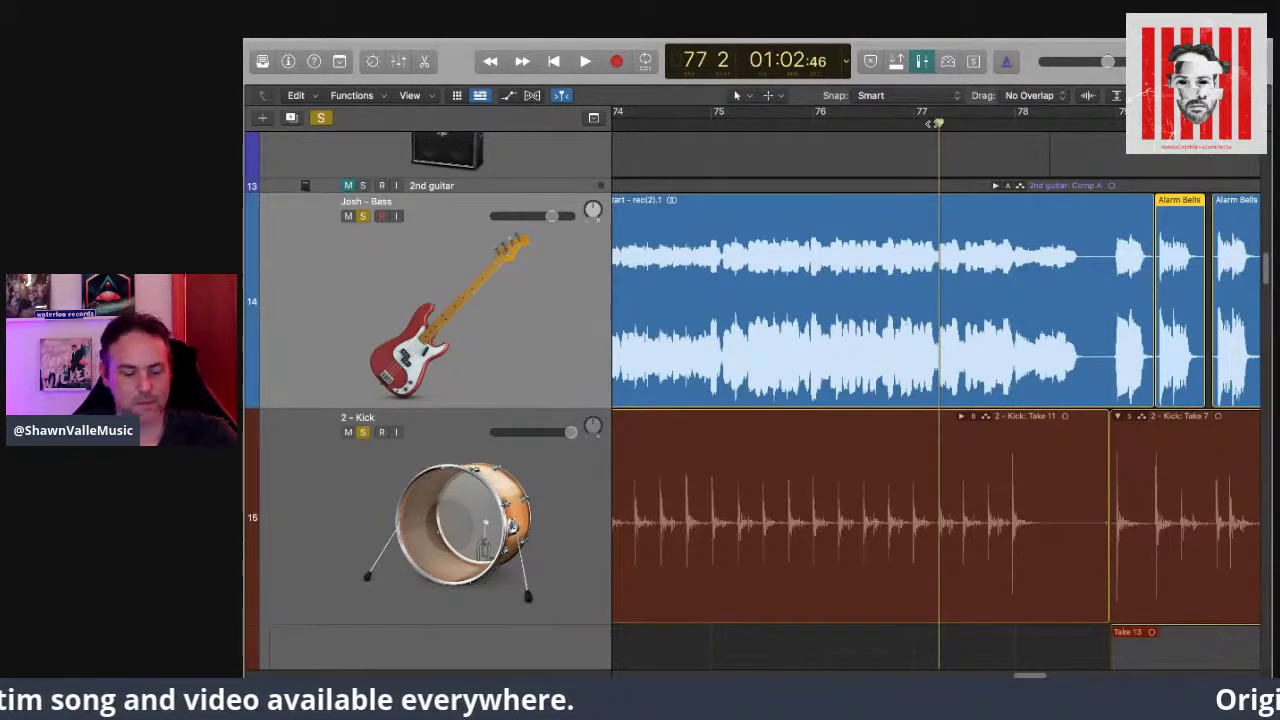
{"action": "key", "text": "space"}
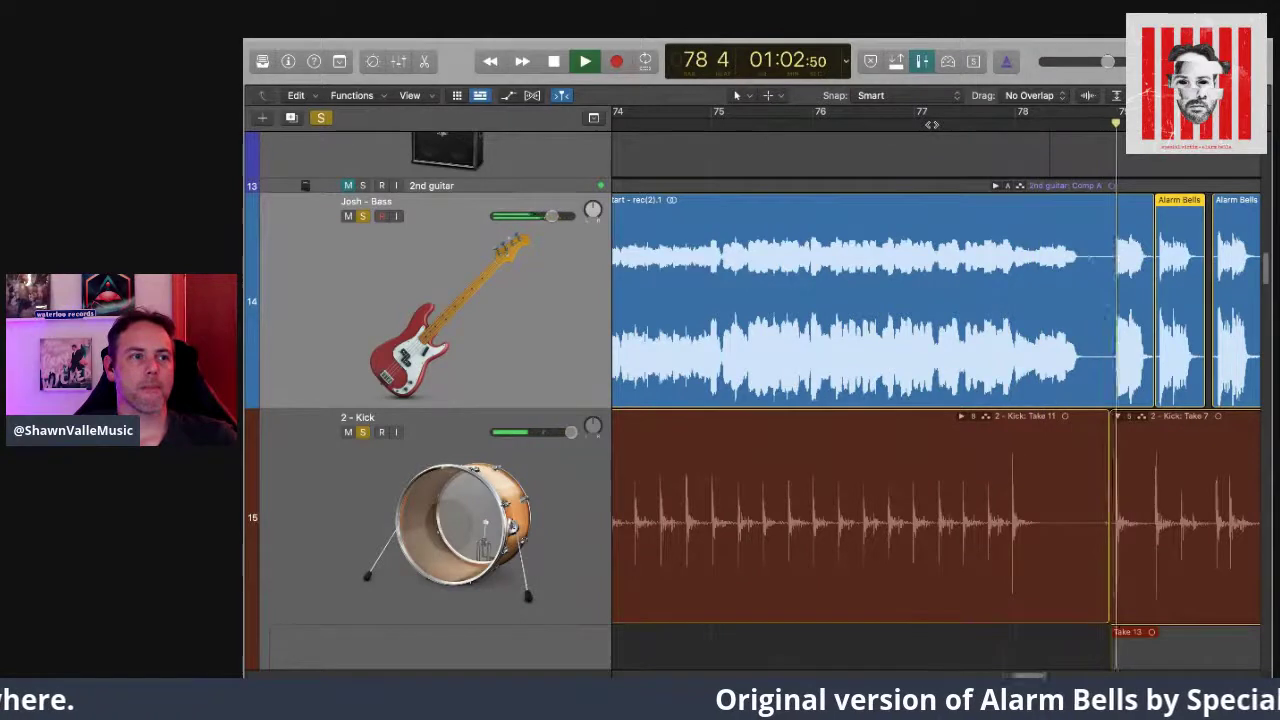
{"action": "key", "text": "space"}
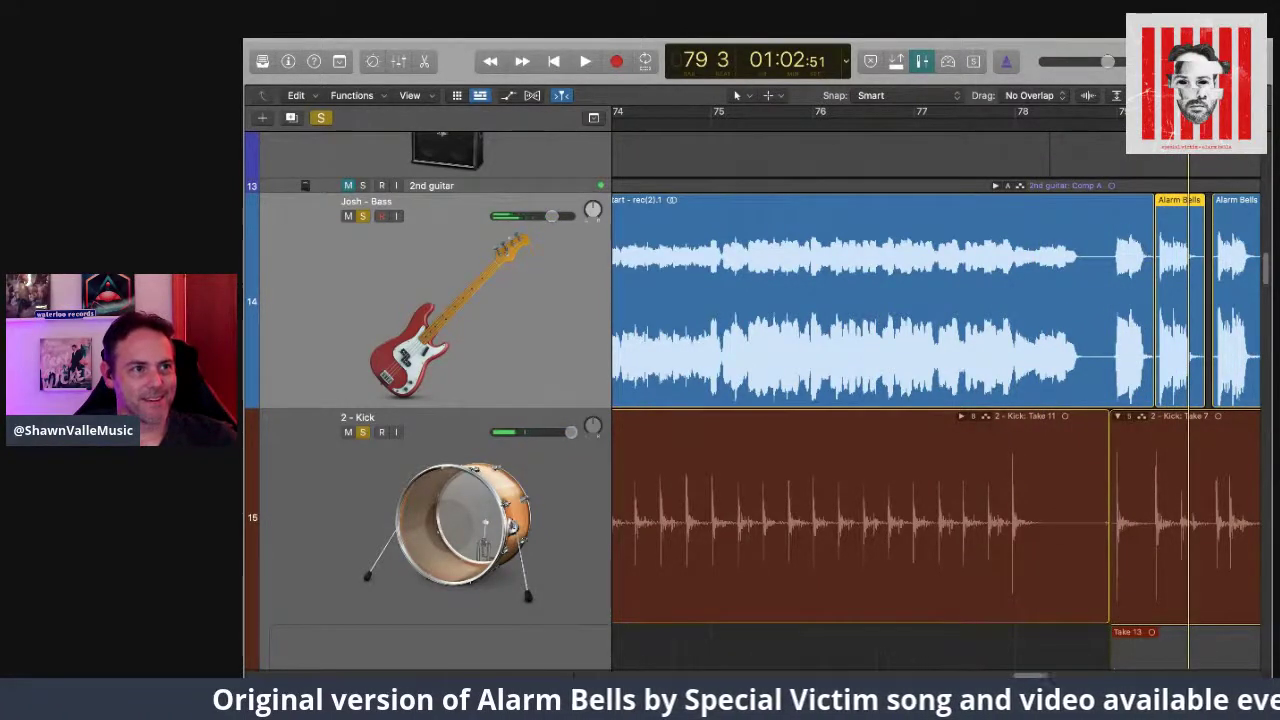
Step: Shift the isolated bass note slightly earlier so its attack lines up with the kick hit at bar 79 beat 2
{"action": "key", "text": "super+Right"}
{"action": "key", "text": "super+Right"}
{"action": "key", "text": "super+Right"}
{"action": "key", "text": "super+Right"}
{"action": "key", "text": "super+Right"}
{"action": "key", "text": "super+Right"}
{"action": "key", "text": "super+Right"}
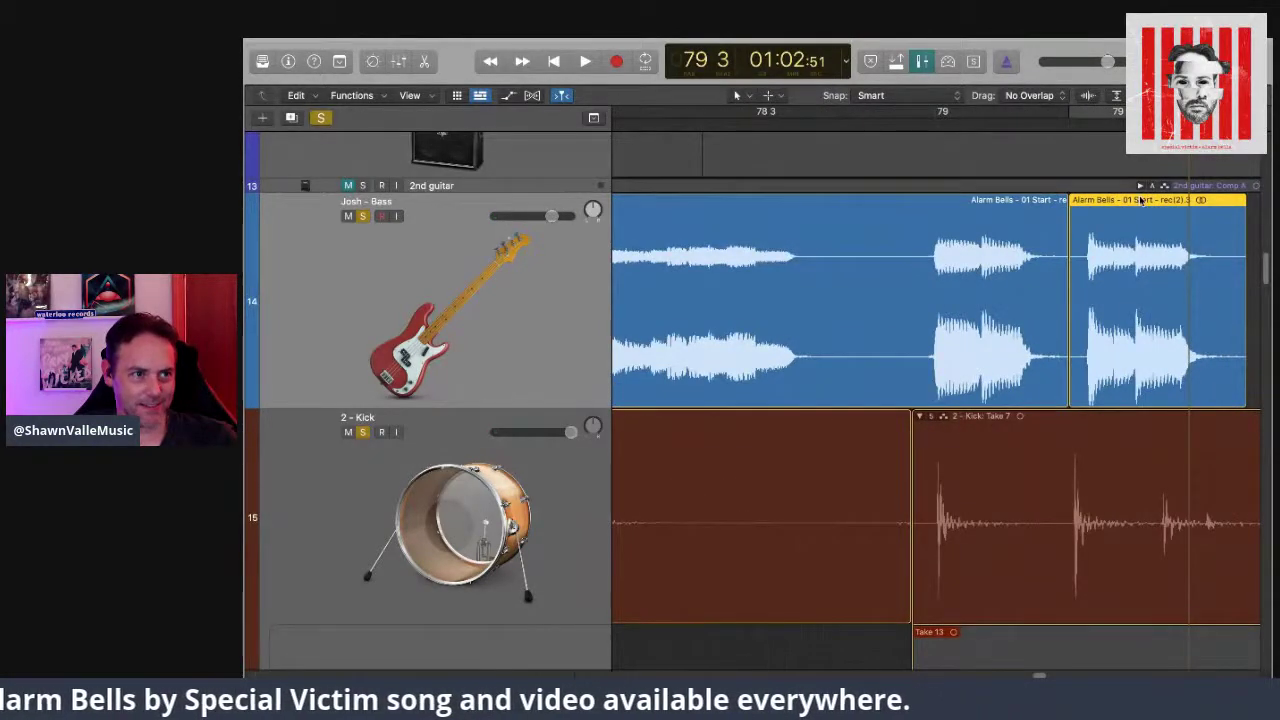
{"action": "left_click_drag", "start_coordinate": [1141, 200], "coordinate": [1122, 200]}
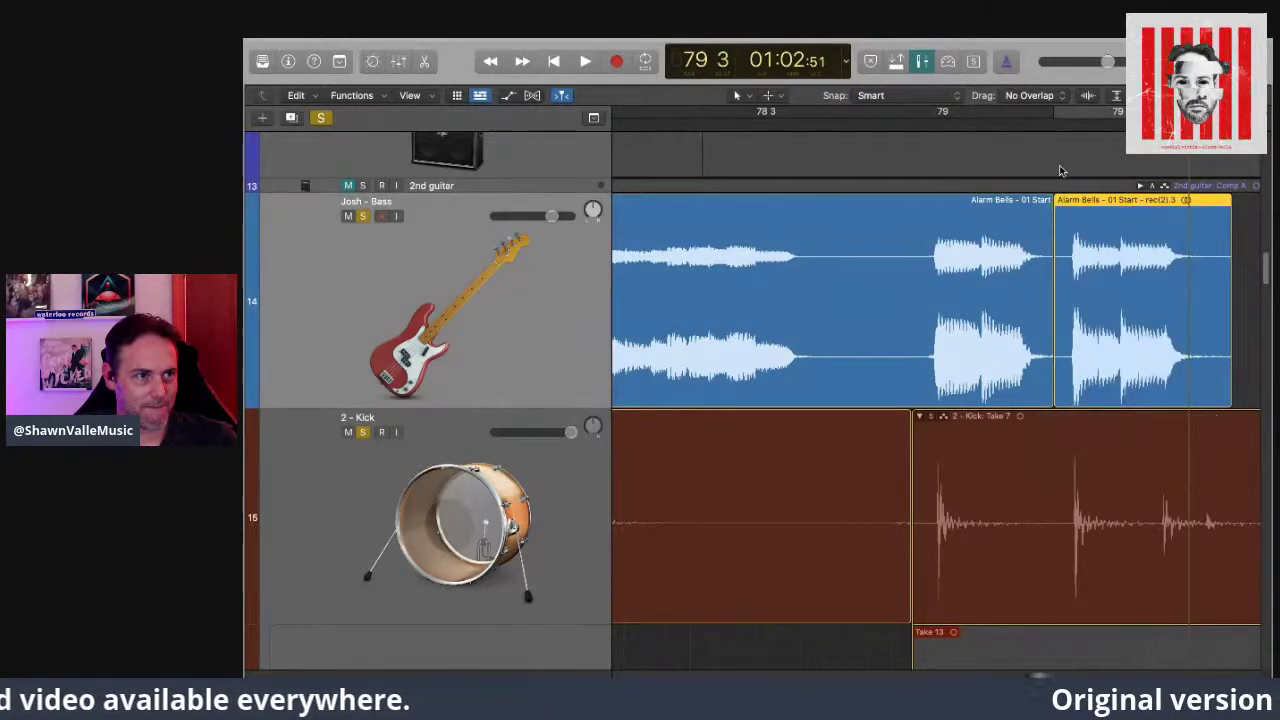
{"action": "left_click", "coordinate": [1069, 125]}
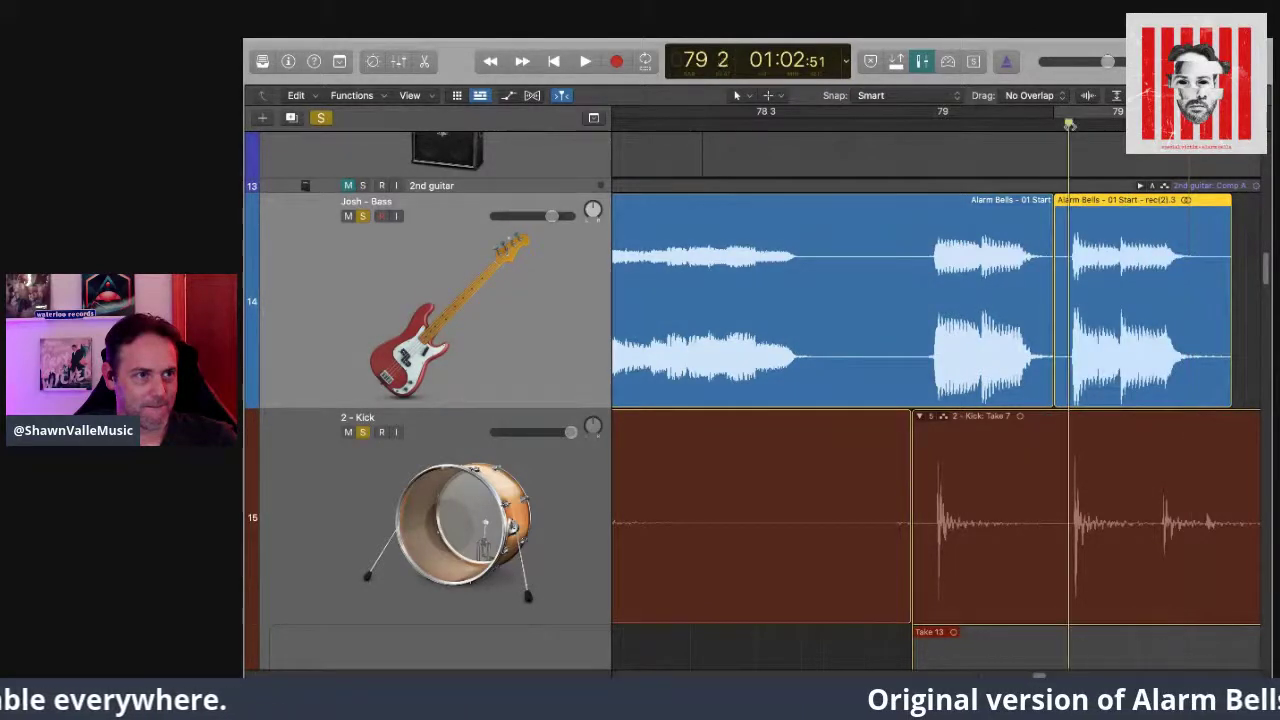
{"action": "left_click", "coordinate": [1073, 125]}
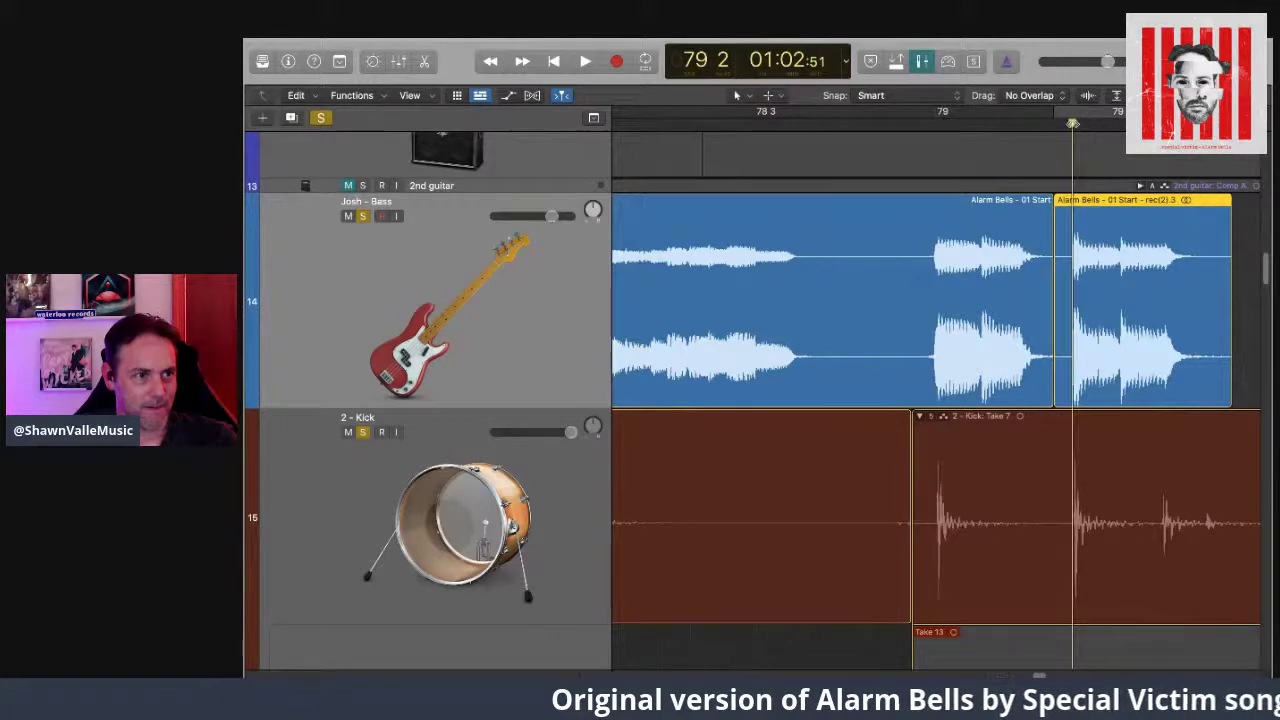
Step: Play the aligned bass note against the kick from early in bar 78 to bar 79 beat 3
{"action": "left_click", "coordinate": [647, 125]}
{"action": "key", "text": "space"}
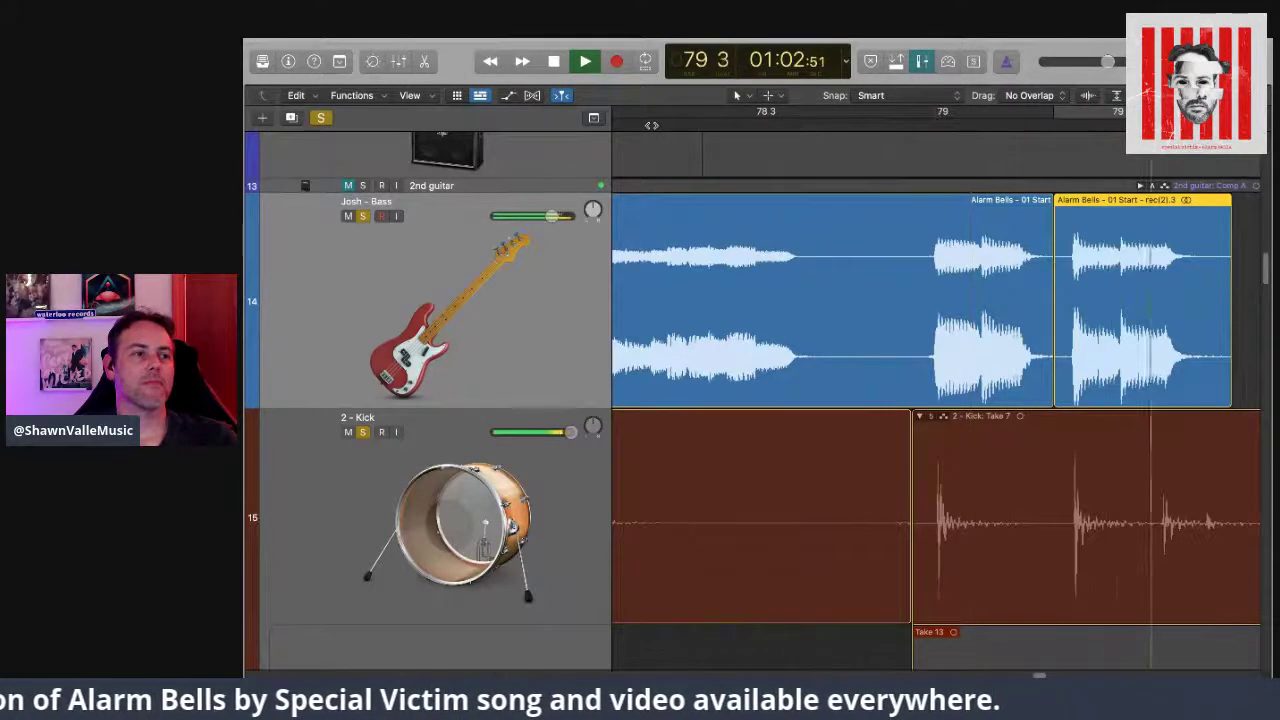
{"action": "key", "text": "space"}
Step: Play Bass and Kick from bar 77 beat 3 through to bar 82 beat 2
{"action": "left_click_drag", "start_coordinate": [735, 123], "coordinate": [678, 142]}
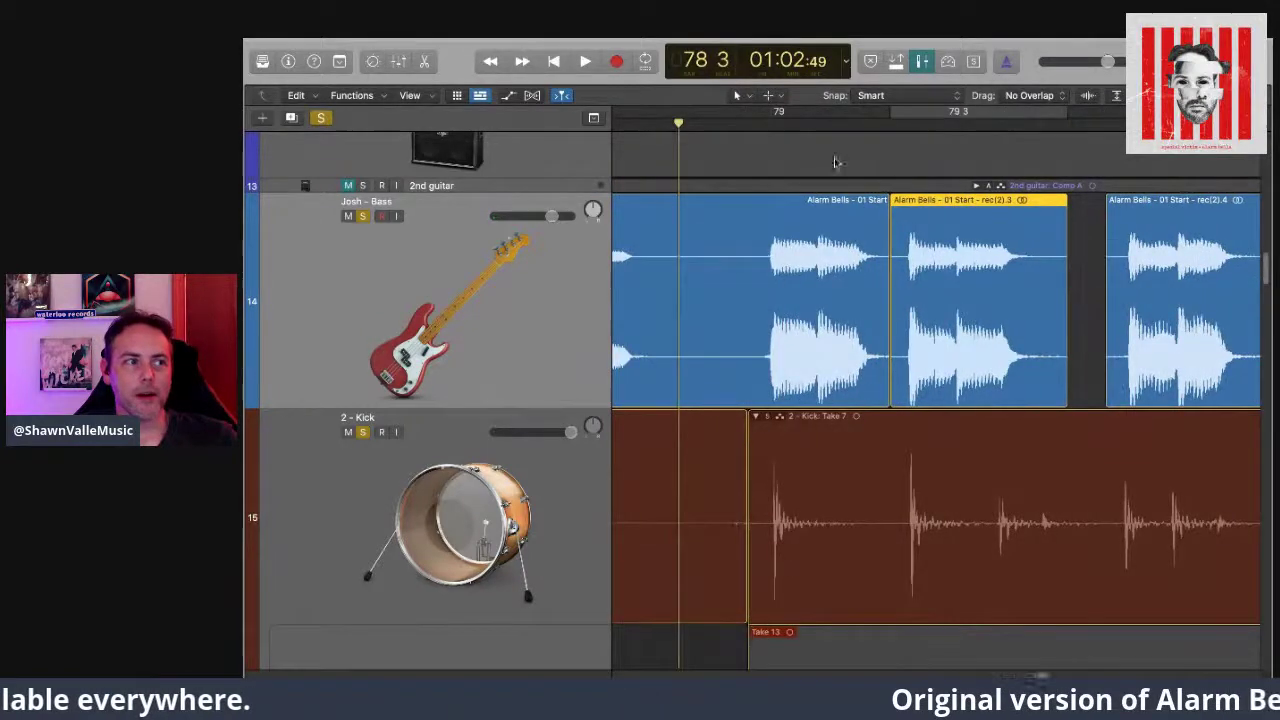
{"action": "left_click_drag", "start_coordinate": [679, 123], "coordinate": [661, 123]}
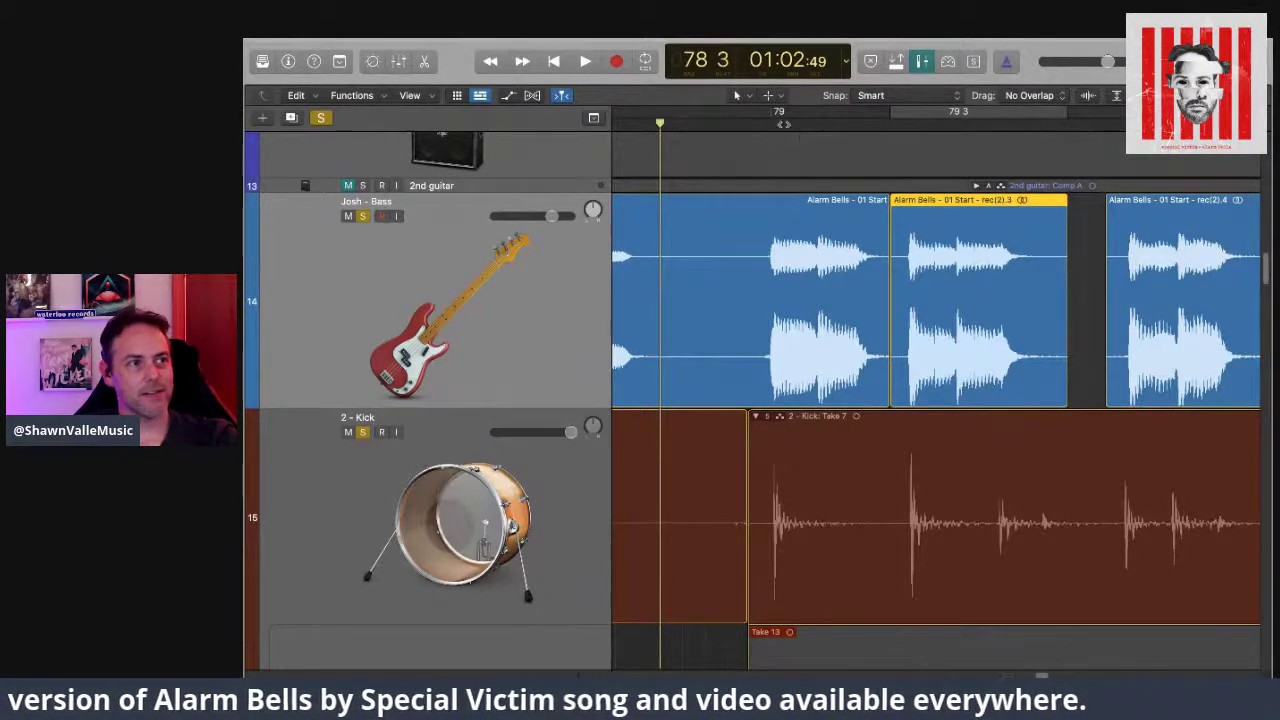
{"action": "scroll", "coordinate": [783, 124], "scroll_direction": "left", "scroll_amount": 6}
{"action": "left_click", "coordinate": [697, 123]}
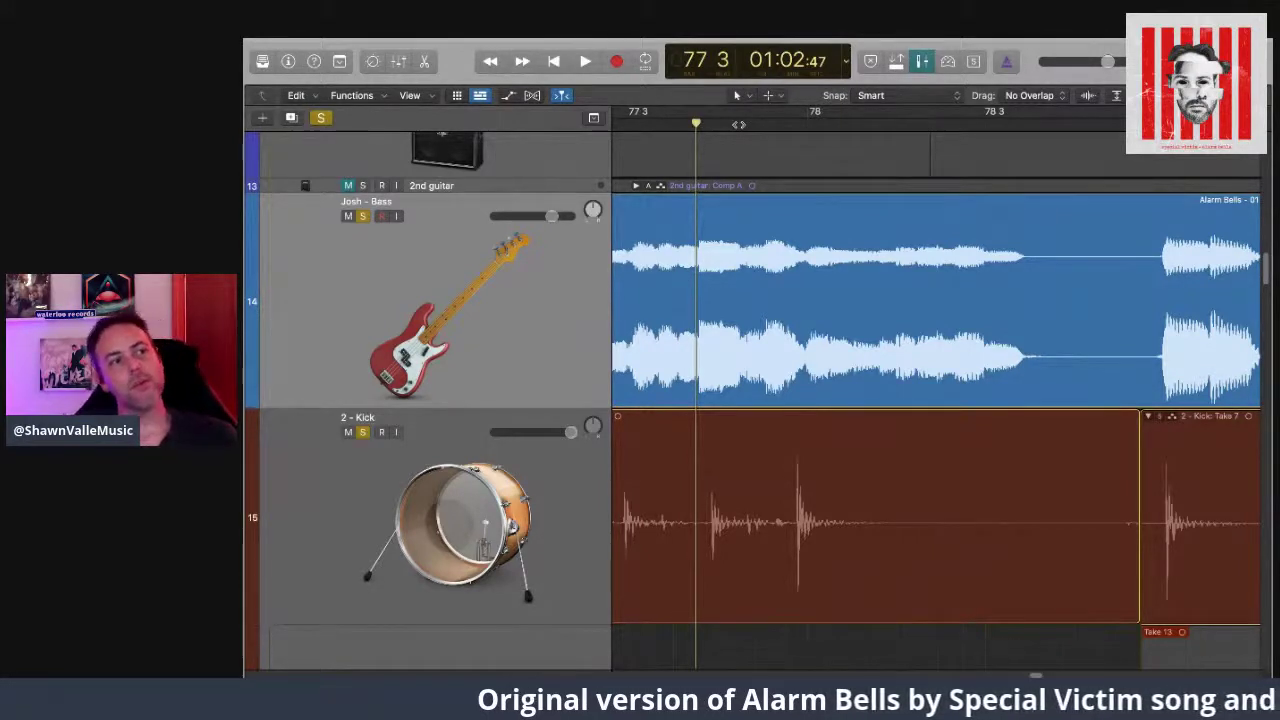
{"action": "key", "text": "space"}
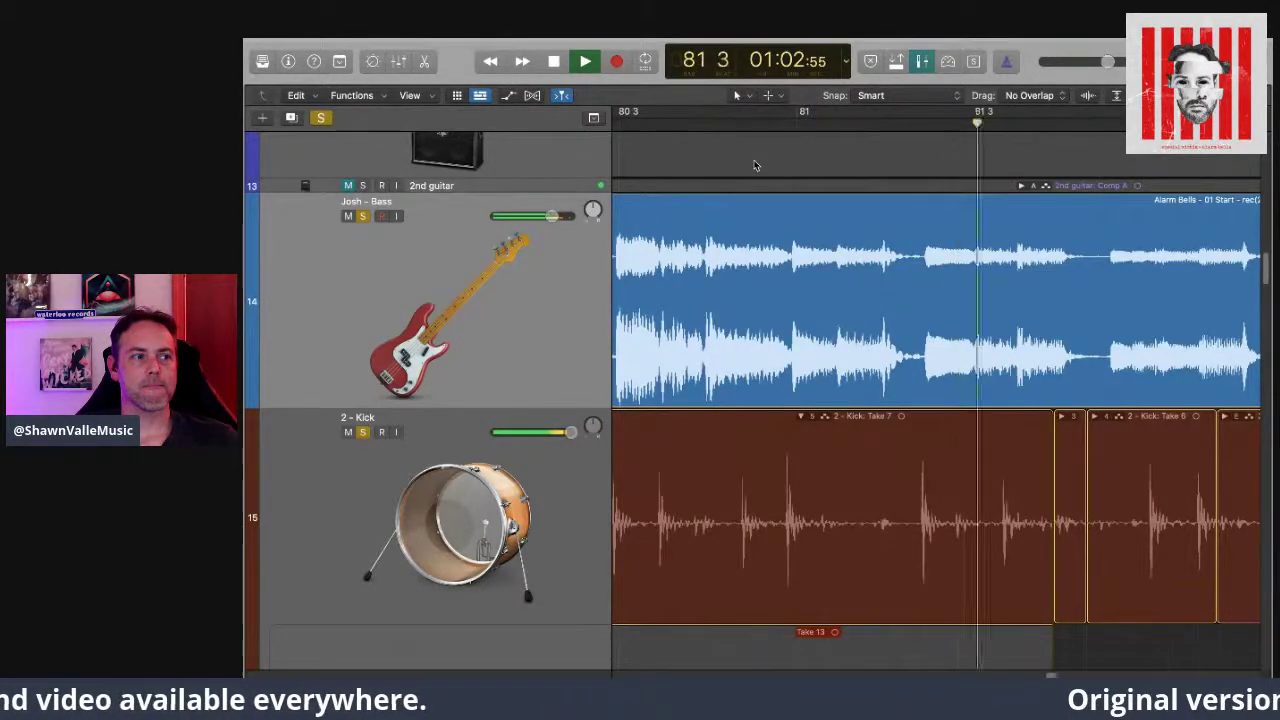
{"action": "key", "text": "space"}
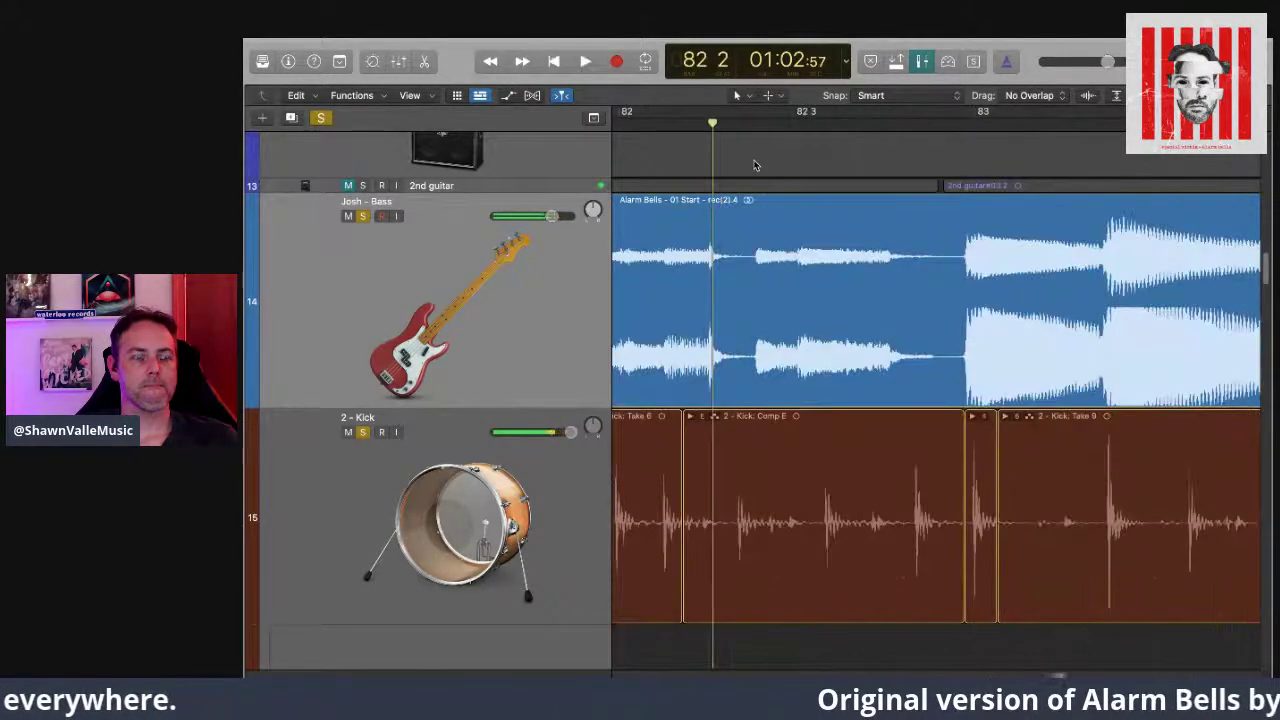
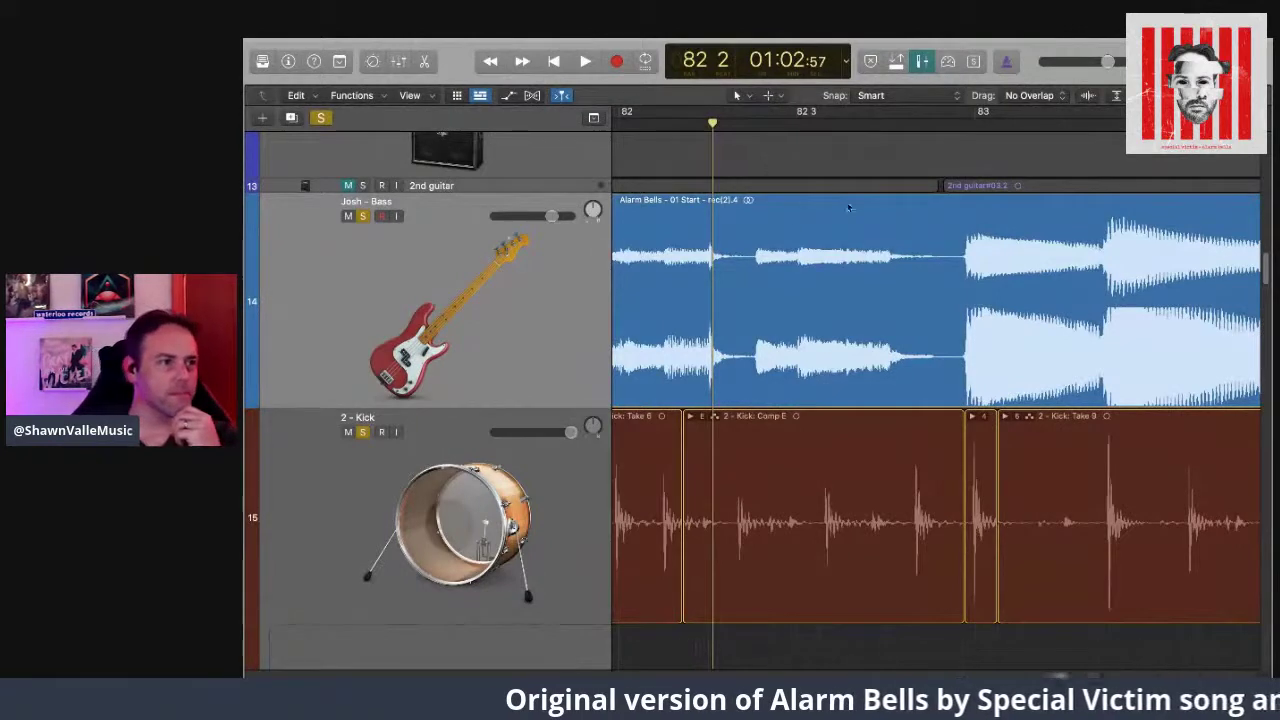
Step: Return to bar 78 beat 2 and replay the edited bass notes with the kick through bar 80
{"action": "left_click_drag", "start_coordinate": [711, 121], "coordinate": [644, 125]}
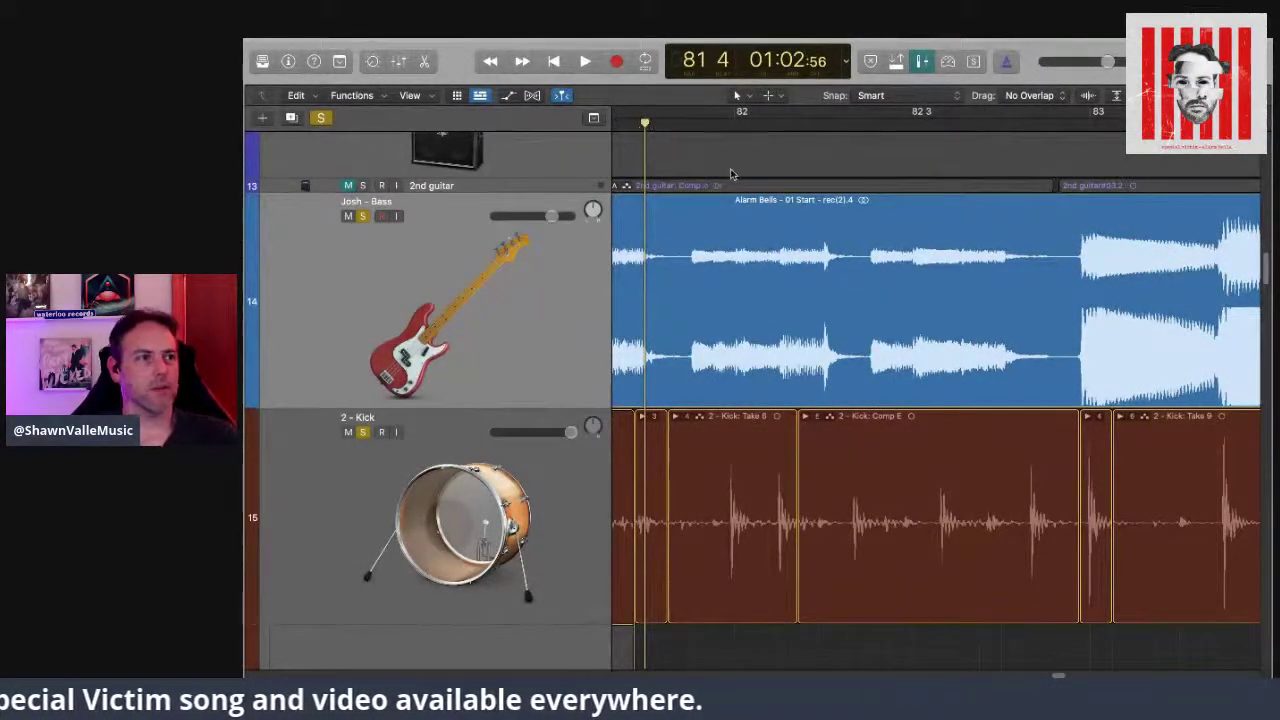
{"action": "scroll", "coordinate": [733, 174], "scroll_direction": "left", "scroll_amount": 10}
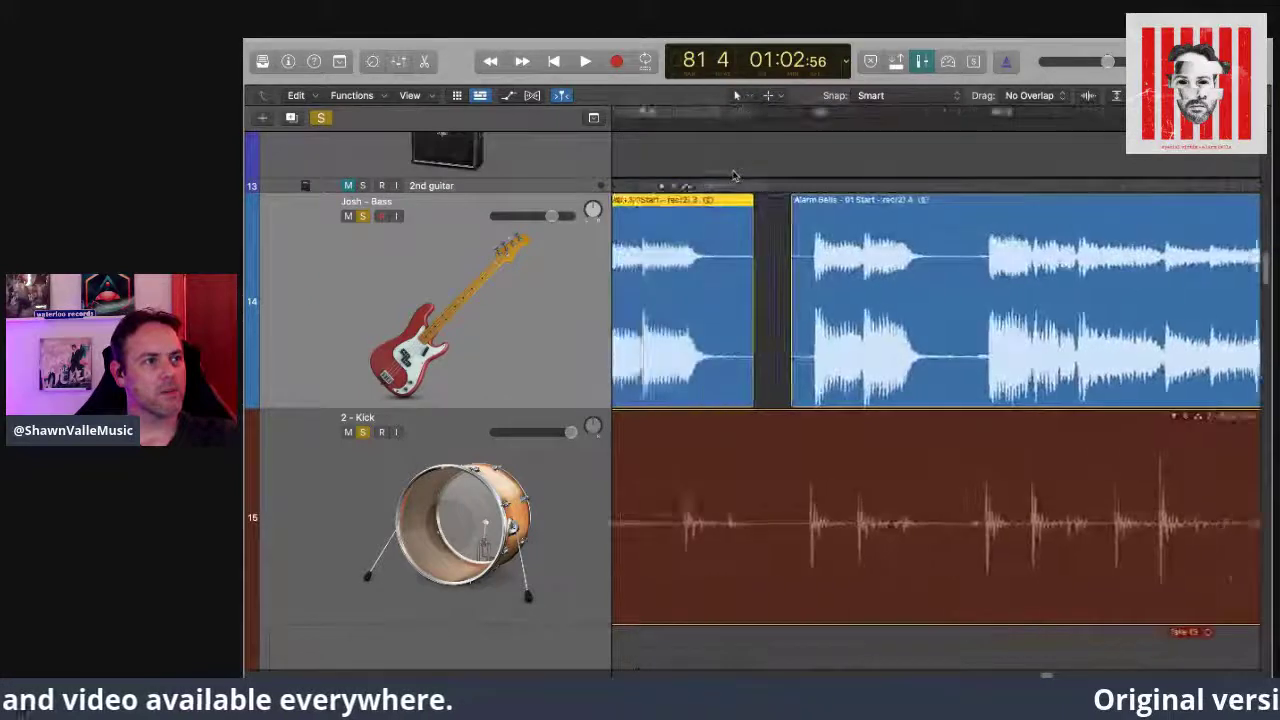
{"action": "scroll", "coordinate": [748, 190], "scroll_direction": "left", "scroll_amount": 10}
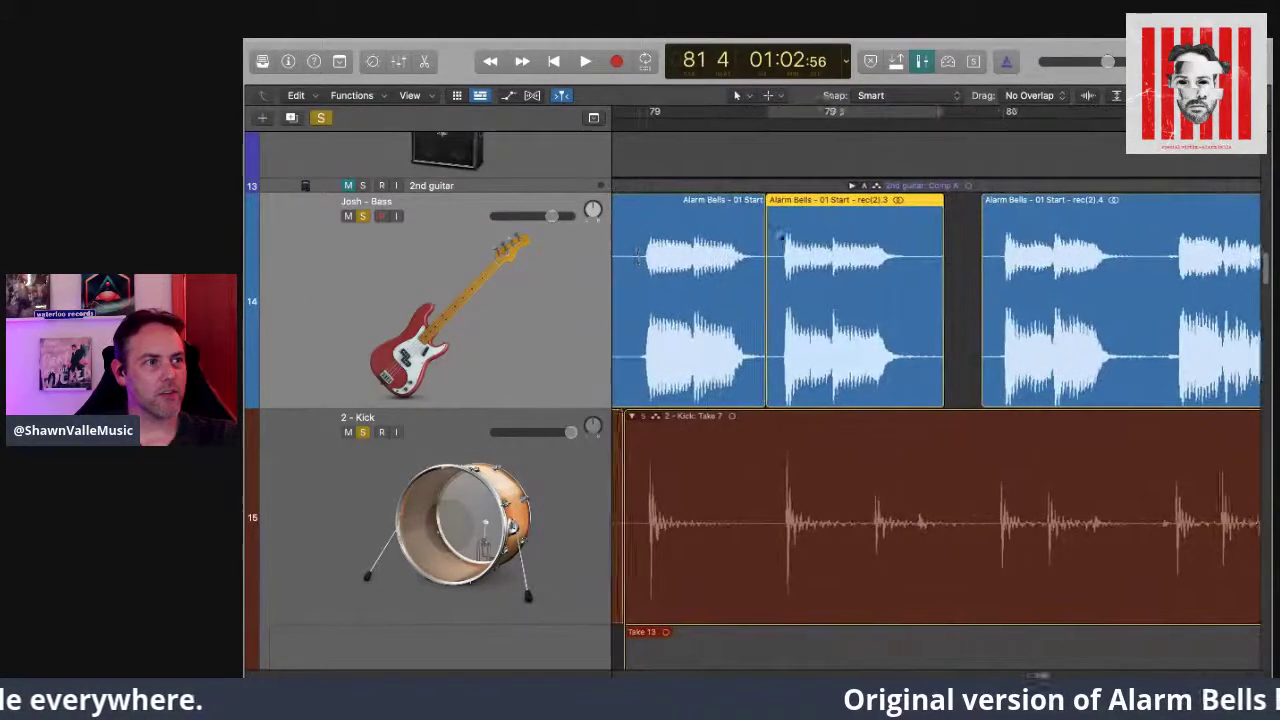
{"action": "left_click", "coordinate": [628, 123]}
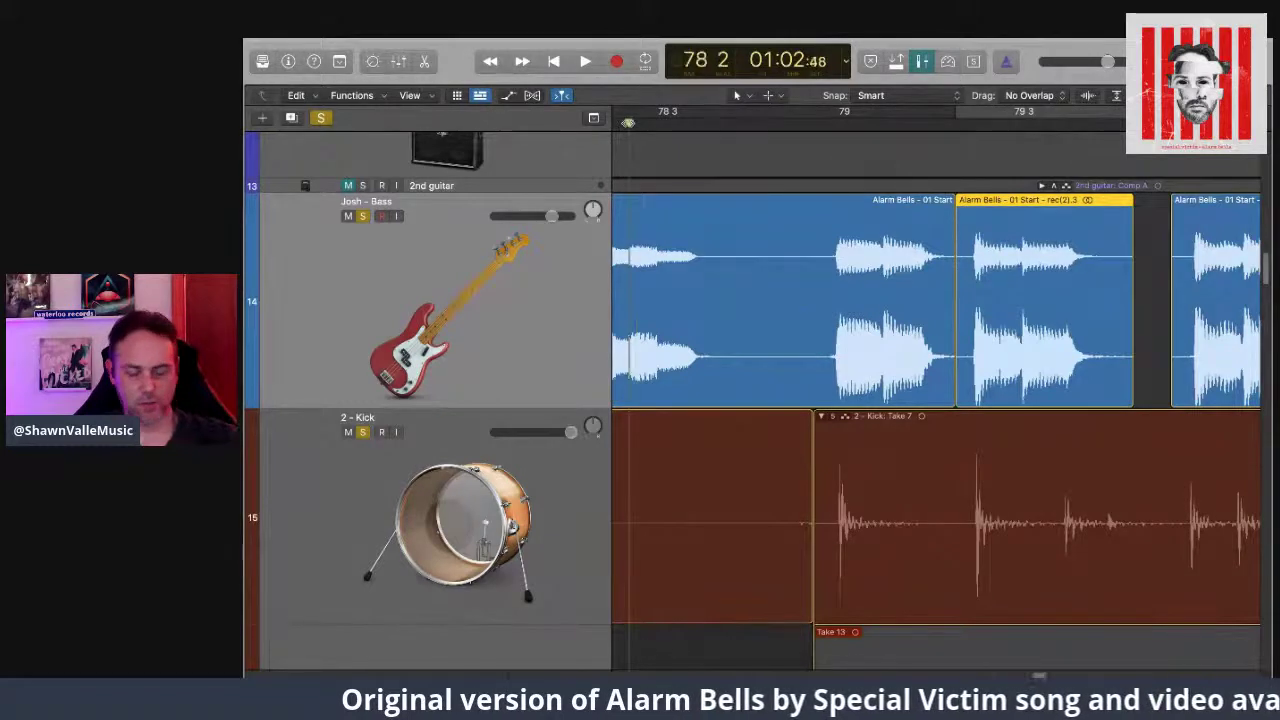
{"action": "key", "text": "space"}
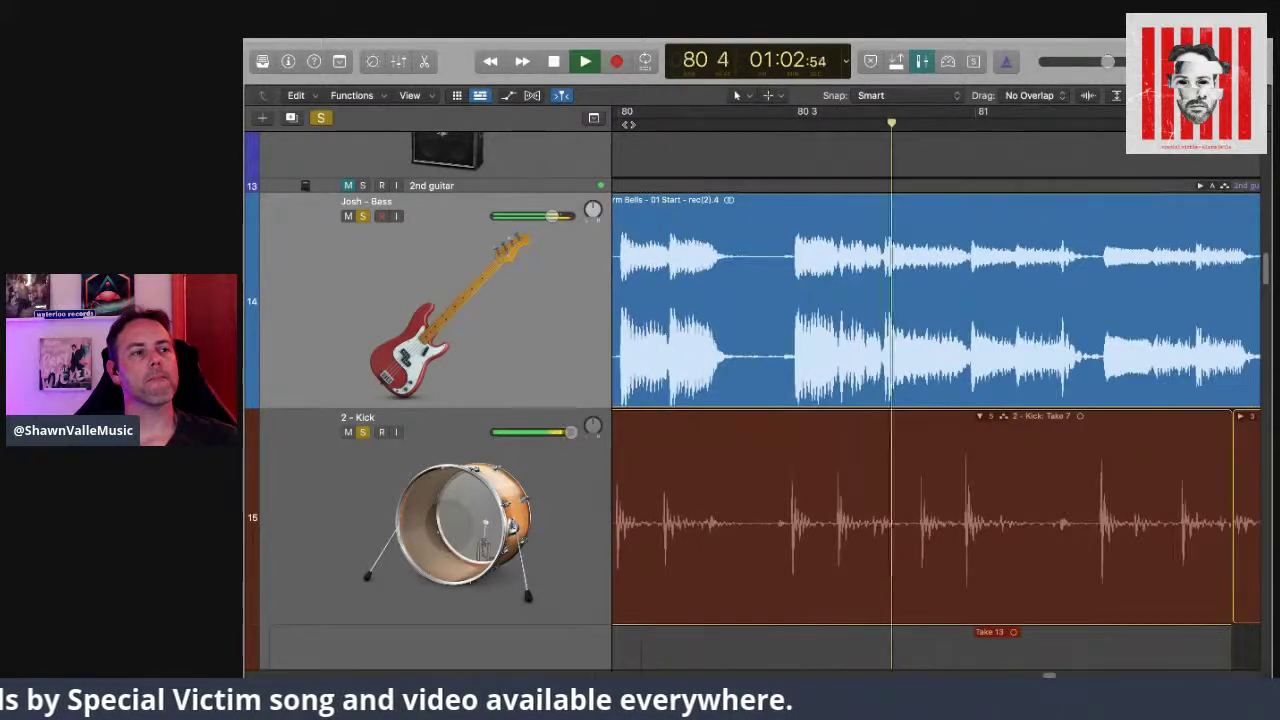
{"action": "key", "text": "space"}
Step: Play Bass and Kick from bar 80 beat 2 to the start of bar 84
{"action": "left_click_drag", "start_coordinate": [942, 120], "coordinate": [790, 136]}
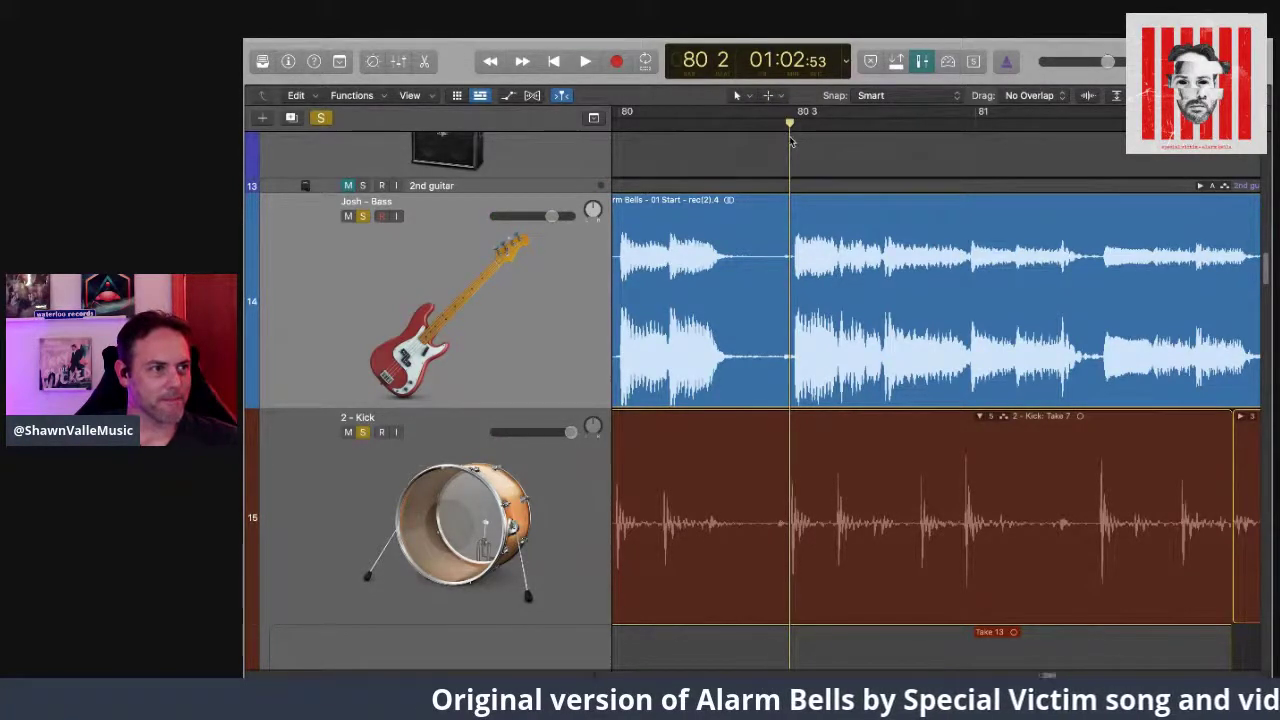
{"action": "key", "text": "space"}
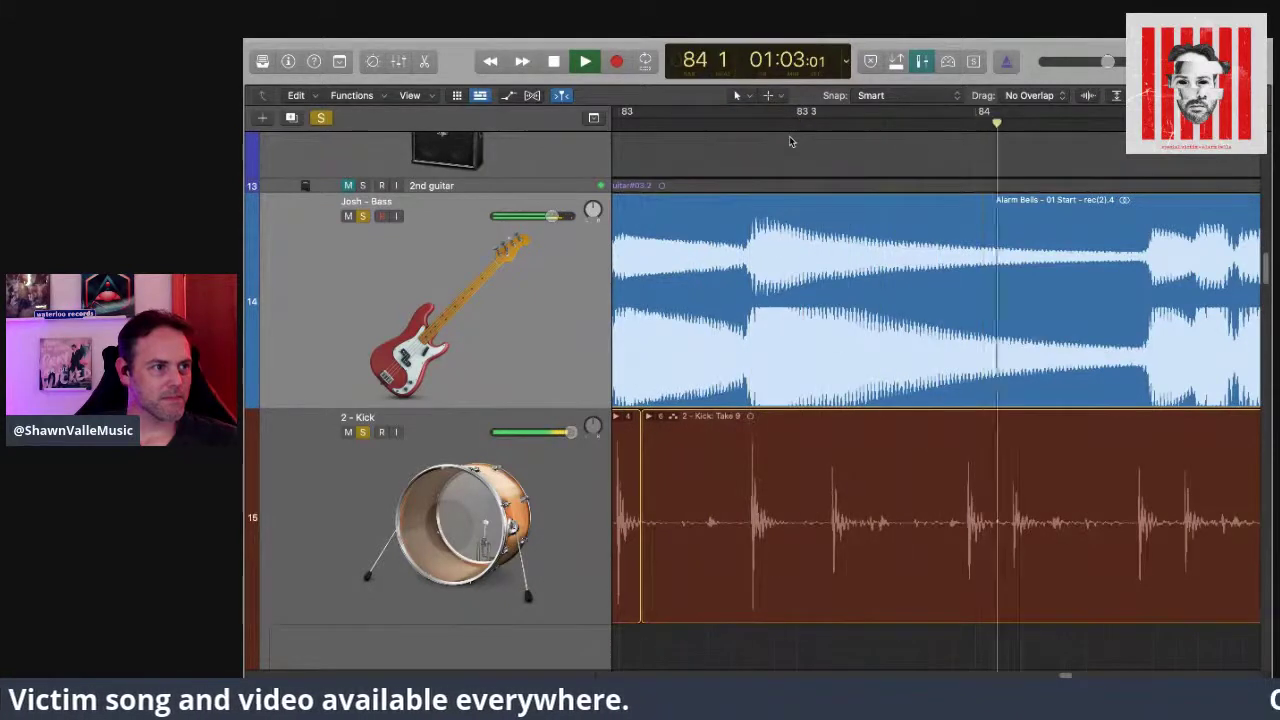
{"action": "key", "text": "space"}
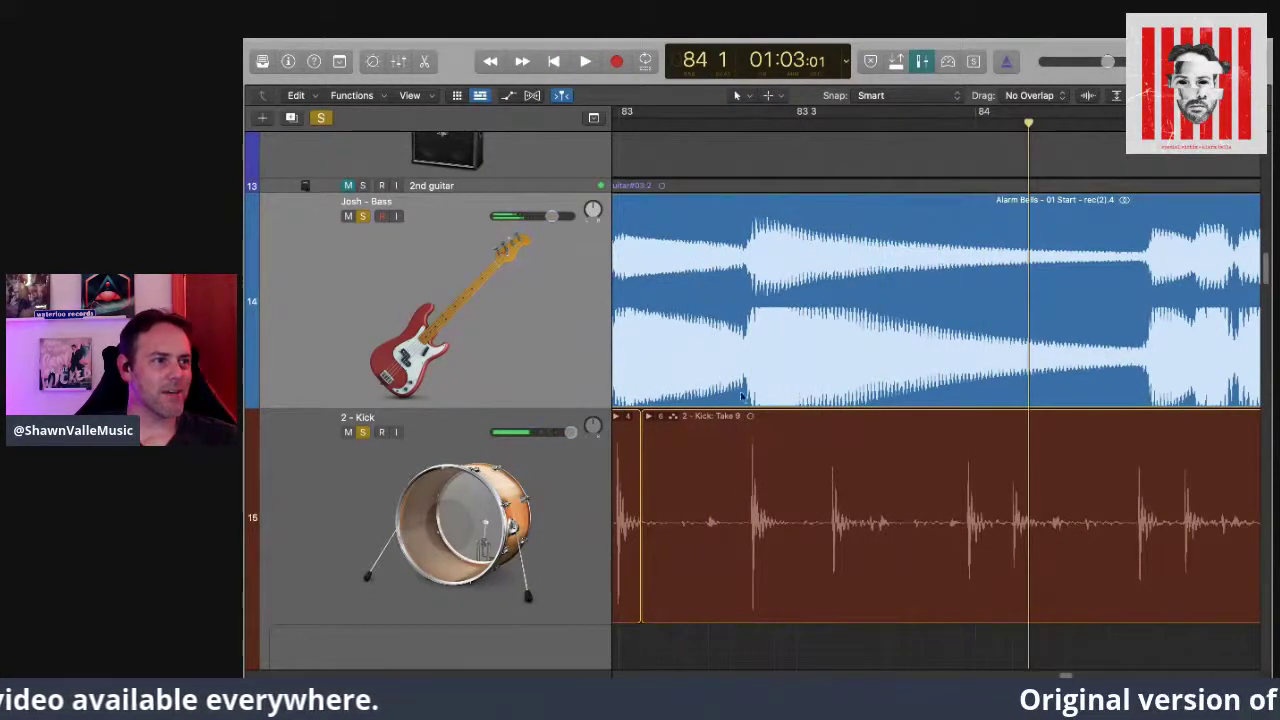
Step: Play Bass and Kick from the start of bar 83 to bar 87 beat 3, pausing at bar 83 beat 3
{"action": "left_click_drag", "start_coordinate": [1028, 121], "coordinate": [637, 165]}
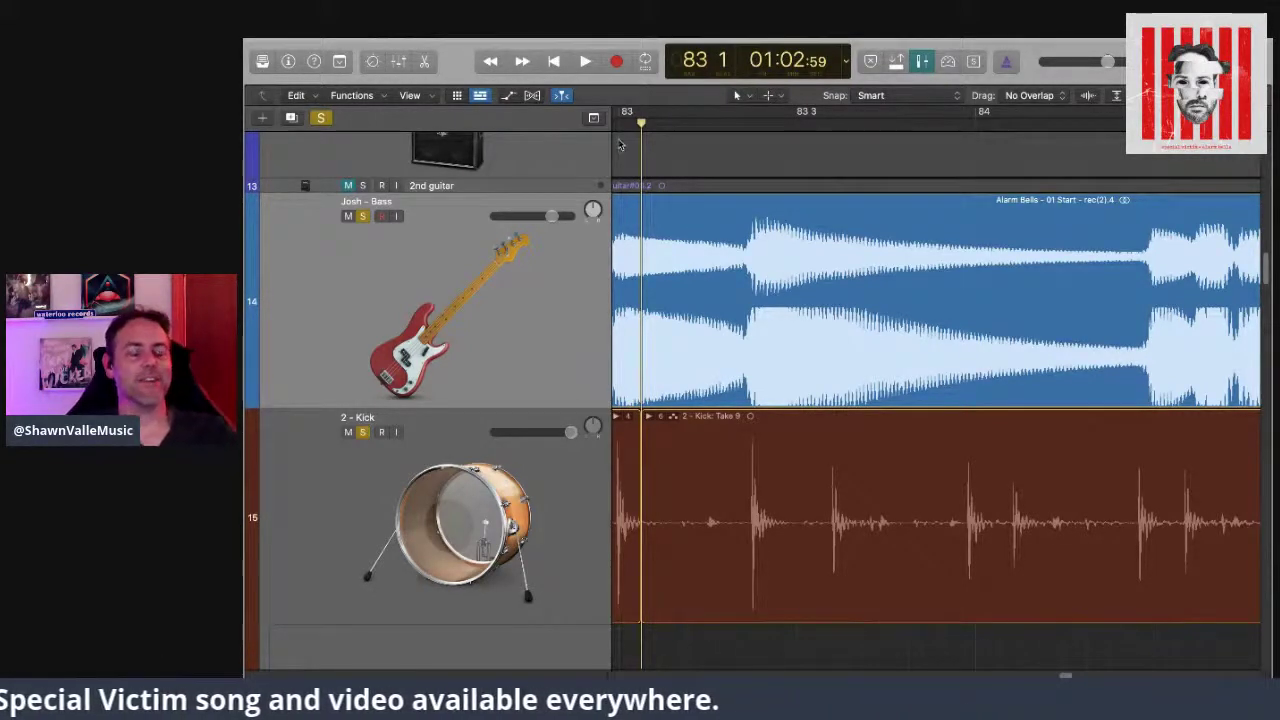
{"action": "key", "text": "space"}
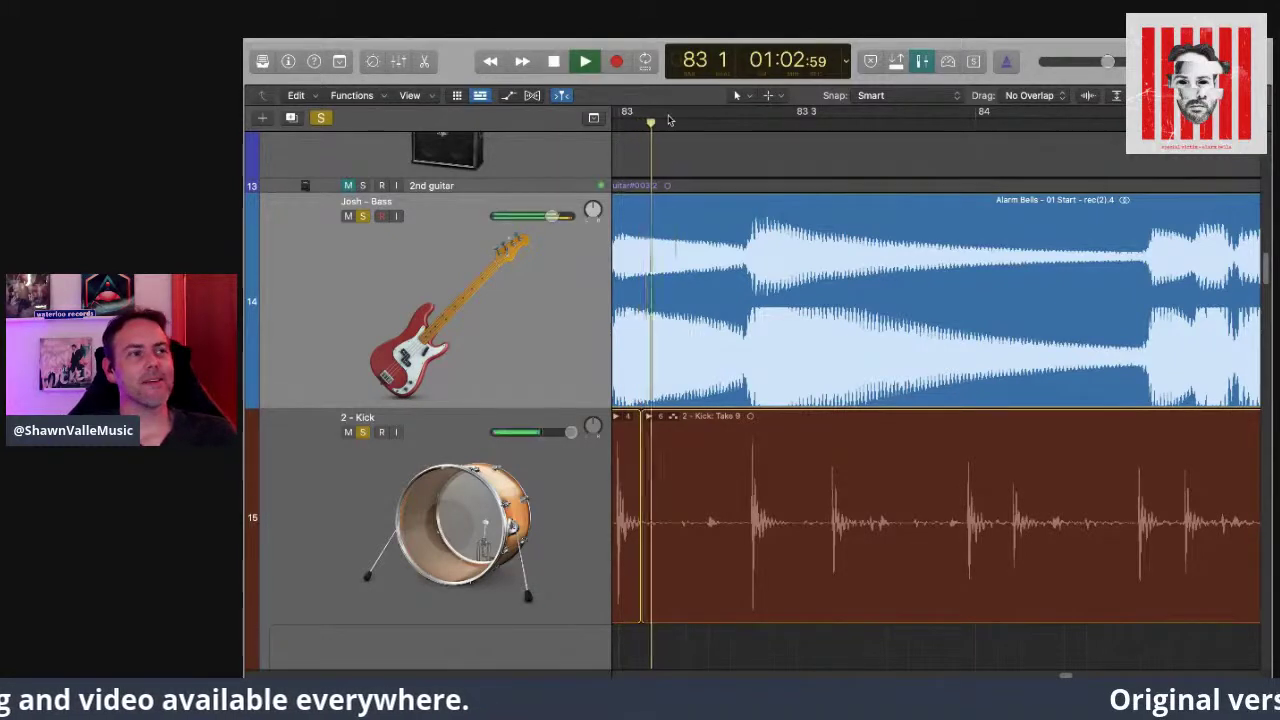
{"action": "key", "text": "space"}
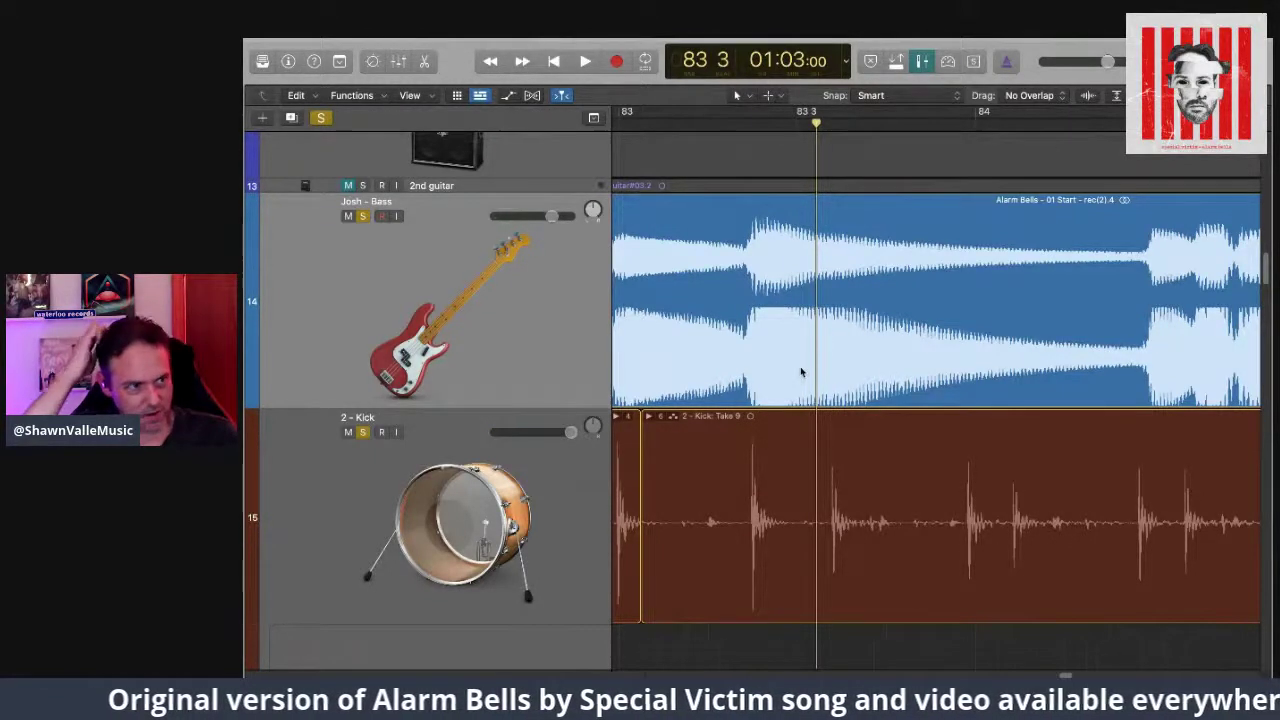
{"action": "key", "text": "space"}
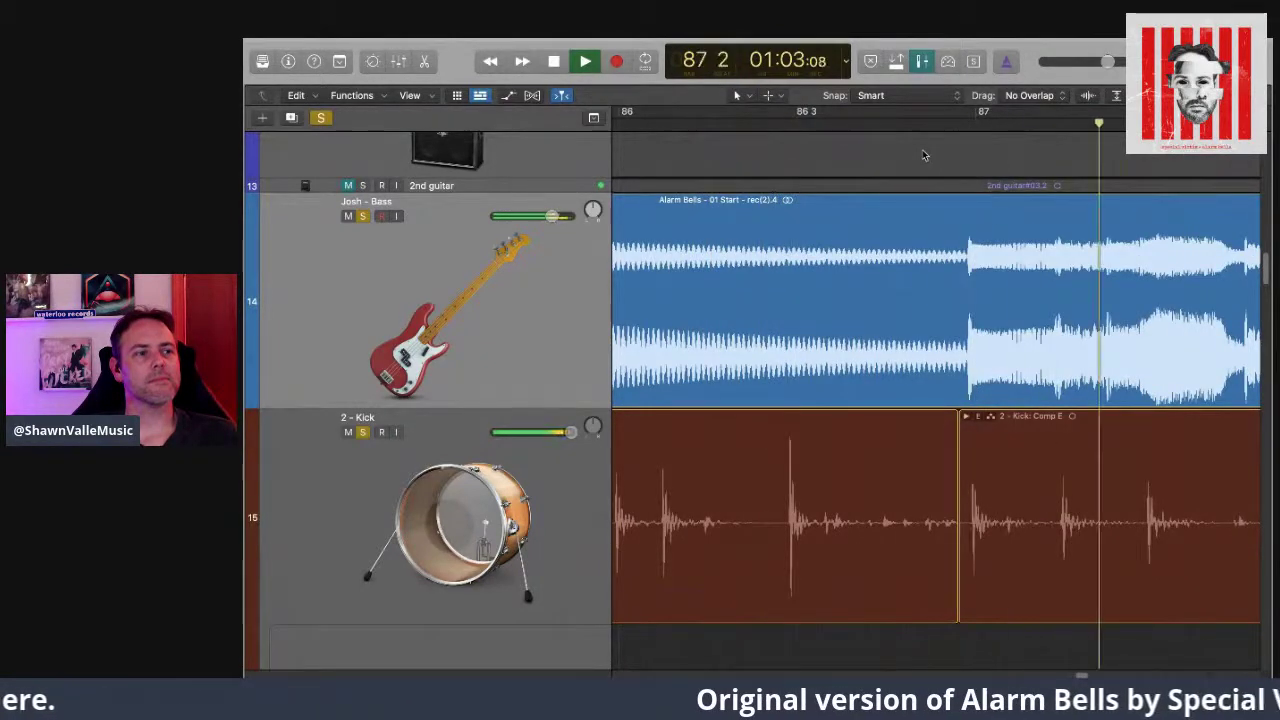
{"action": "key", "text": "space"}
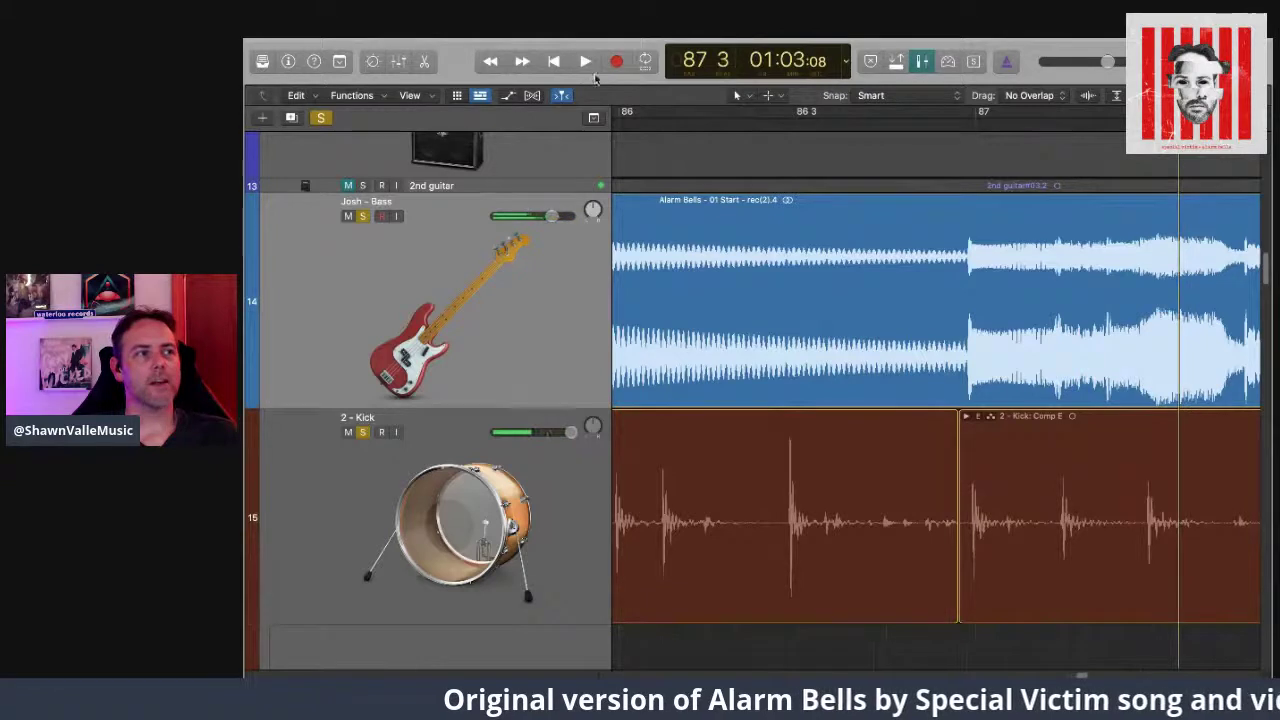
Step: Return to the song's beginning and play Bass and Kick to bar 20 beat 4, pausing at bar 3
{"action": "left_click", "coordinate": [553, 62]}
{"action": "key", "text": "space"}
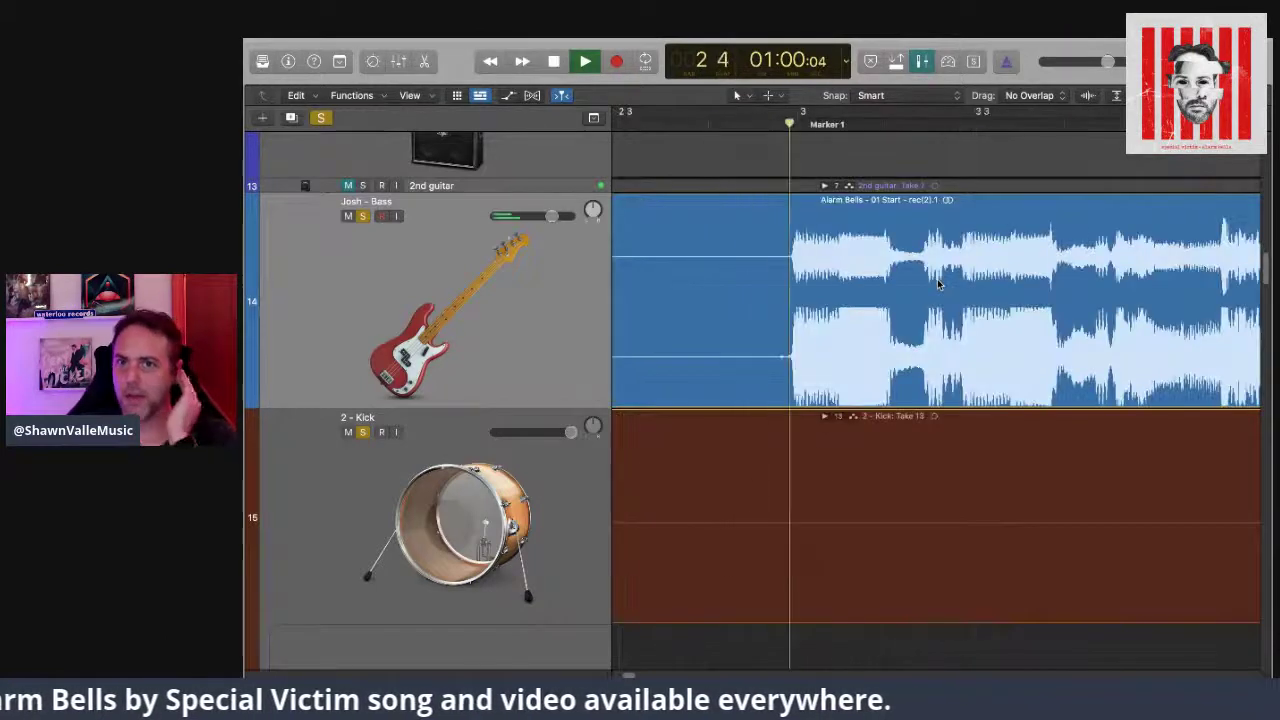
{"action": "key", "text": "space"}
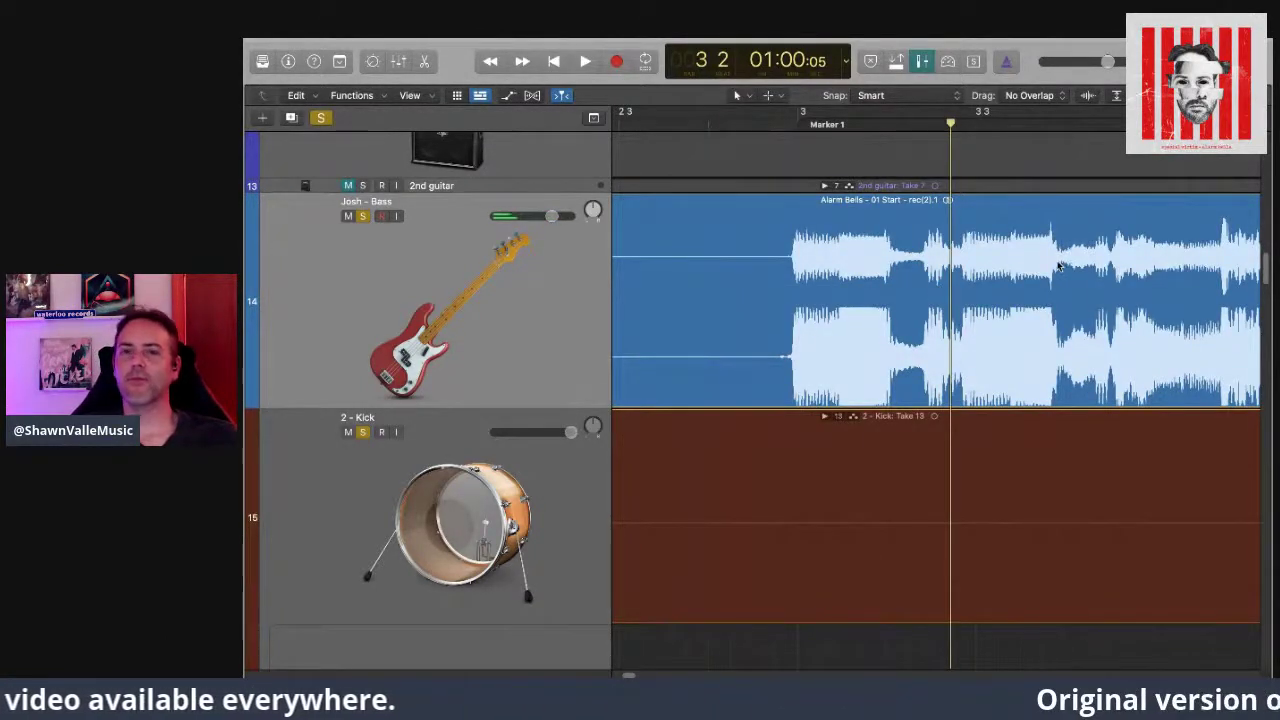
{"action": "key", "text": "space"}
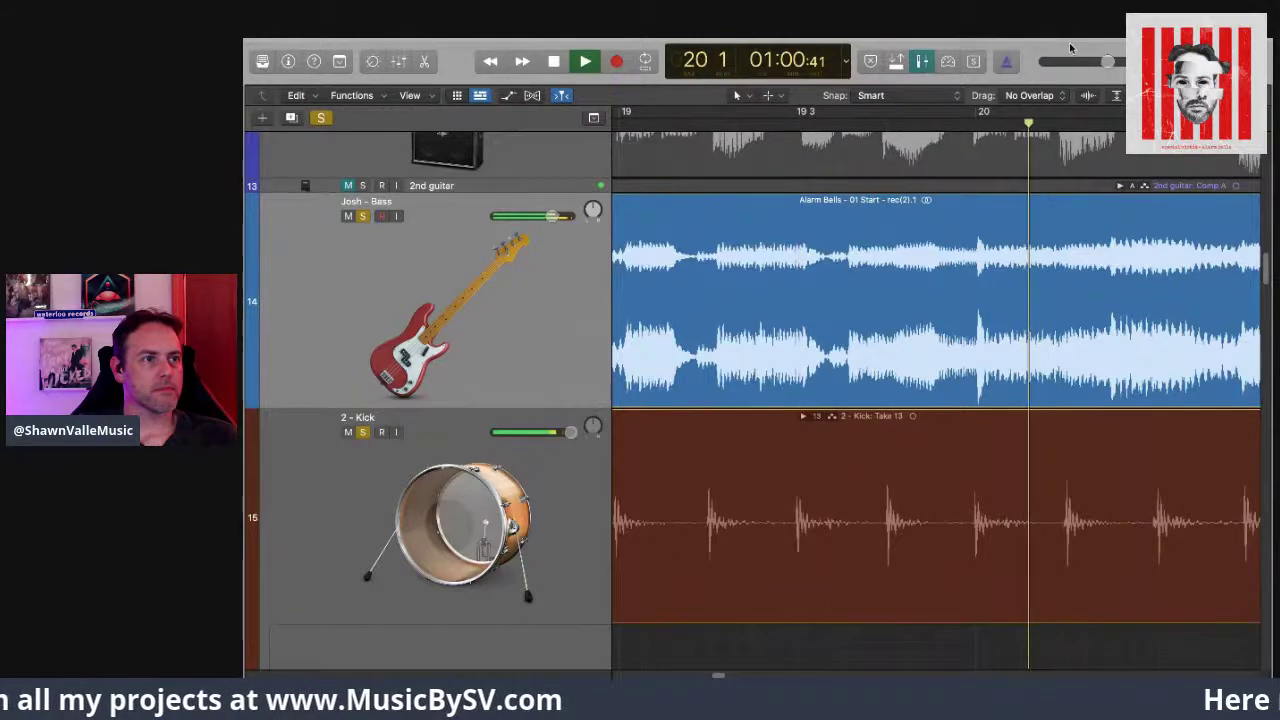
{"action": "key", "text": "space"}
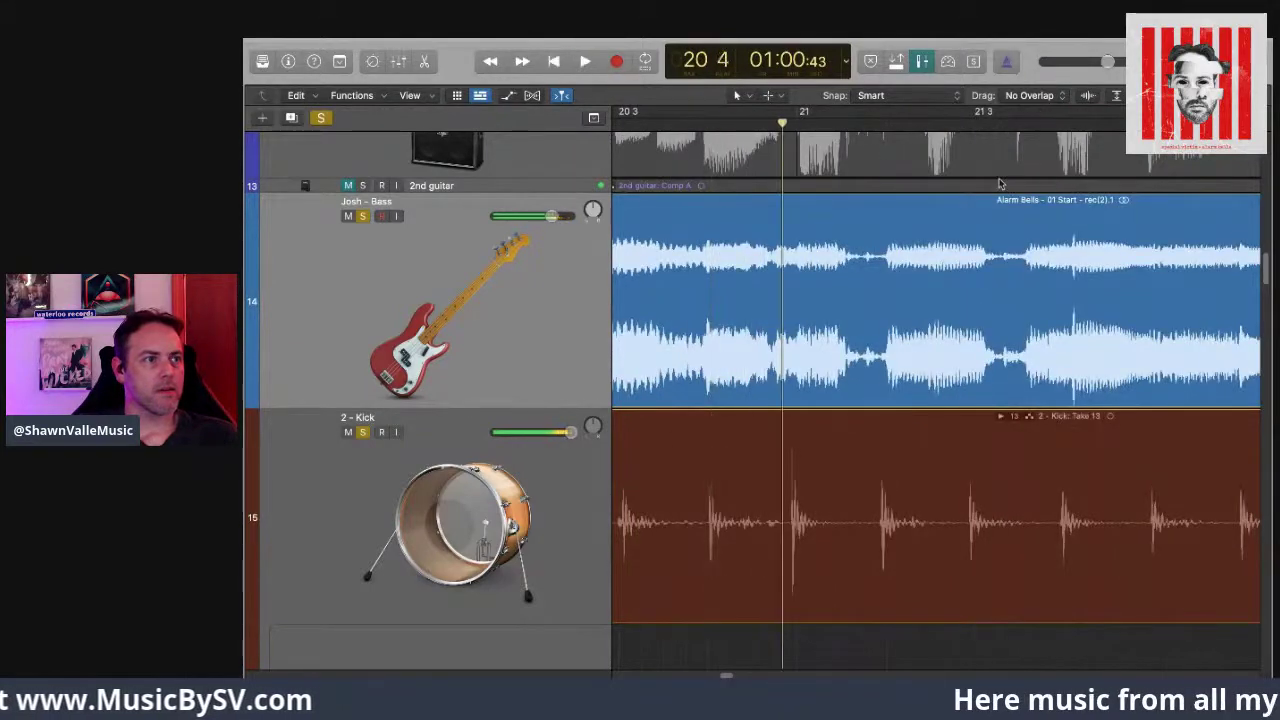
Step: Replay Bass and Kick from bar 15 beat 3 to the start of bar 21
{"action": "scroll", "coordinate": [812, 290], "scroll_direction": "left", "scroll_amount": 10}
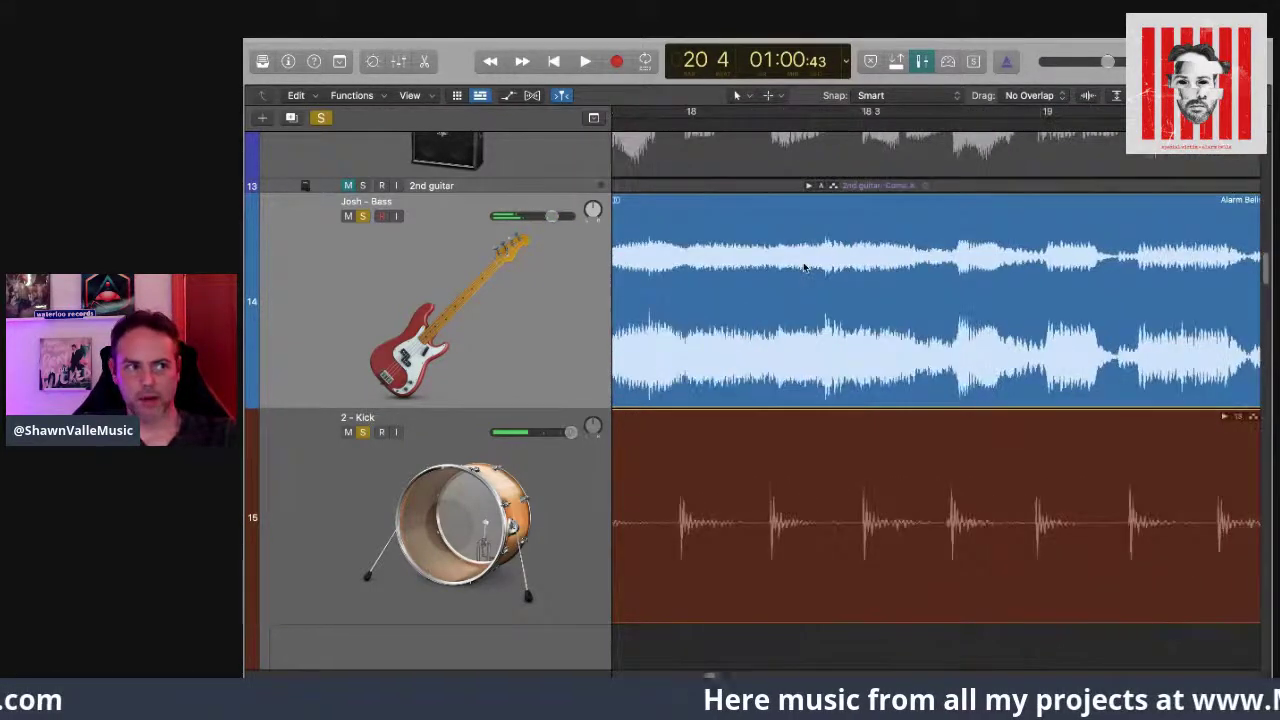
{"action": "scroll", "coordinate": [670, 120], "scroll_direction": "left", "scroll_amount": 2}
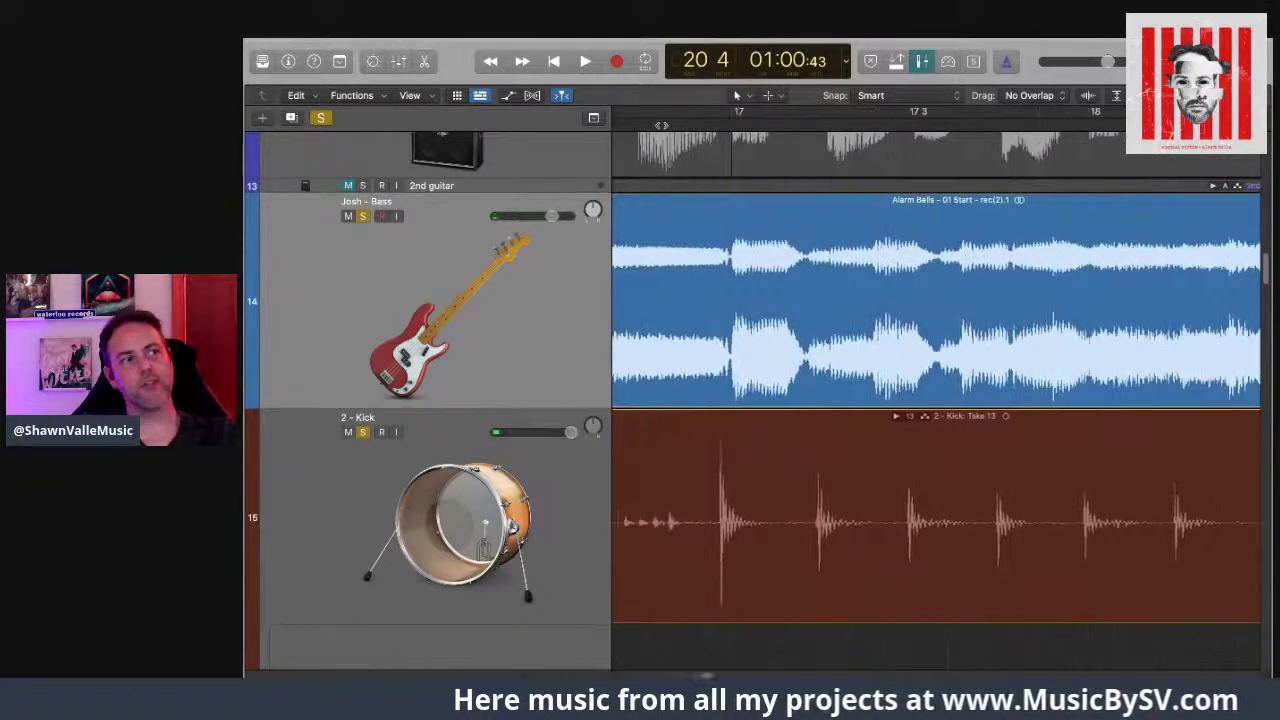
{"action": "left_click", "coordinate": [662, 123]}
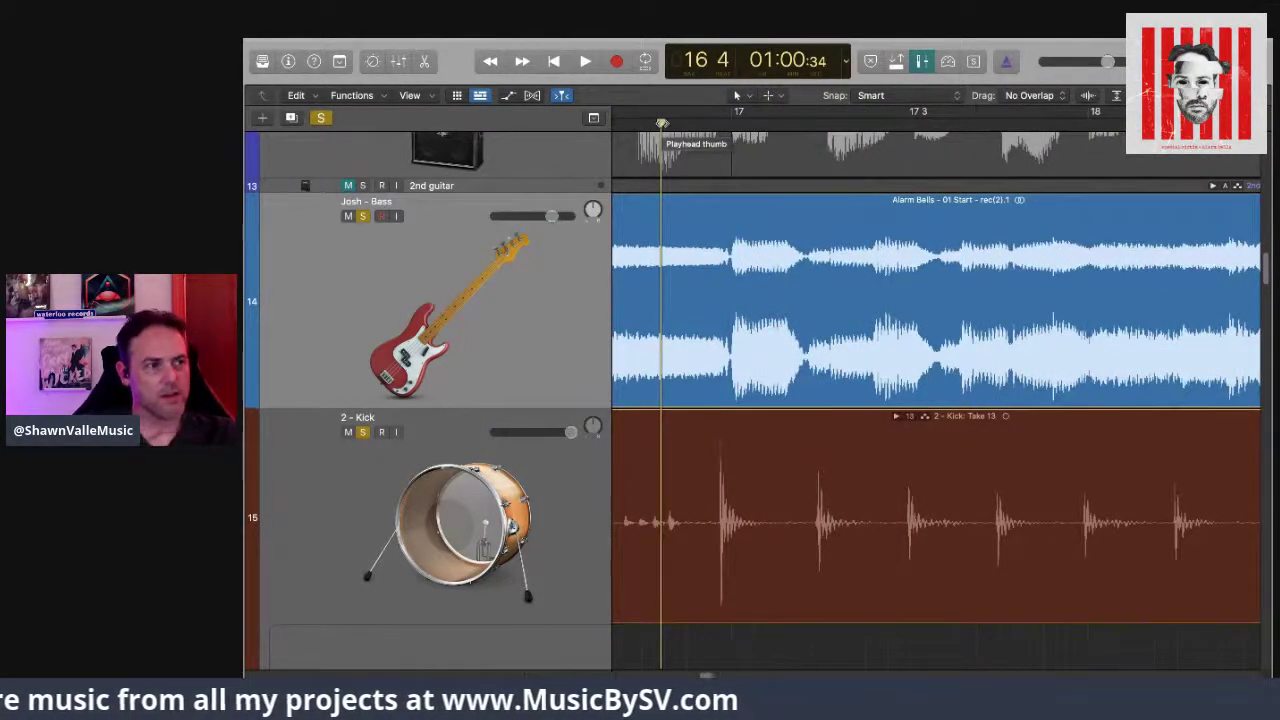
{"action": "scroll", "coordinate": [662, 123], "scroll_direction": "left", "scroll_amount": 10}
{"action": "left_click", "coordinate": [667, 124]}
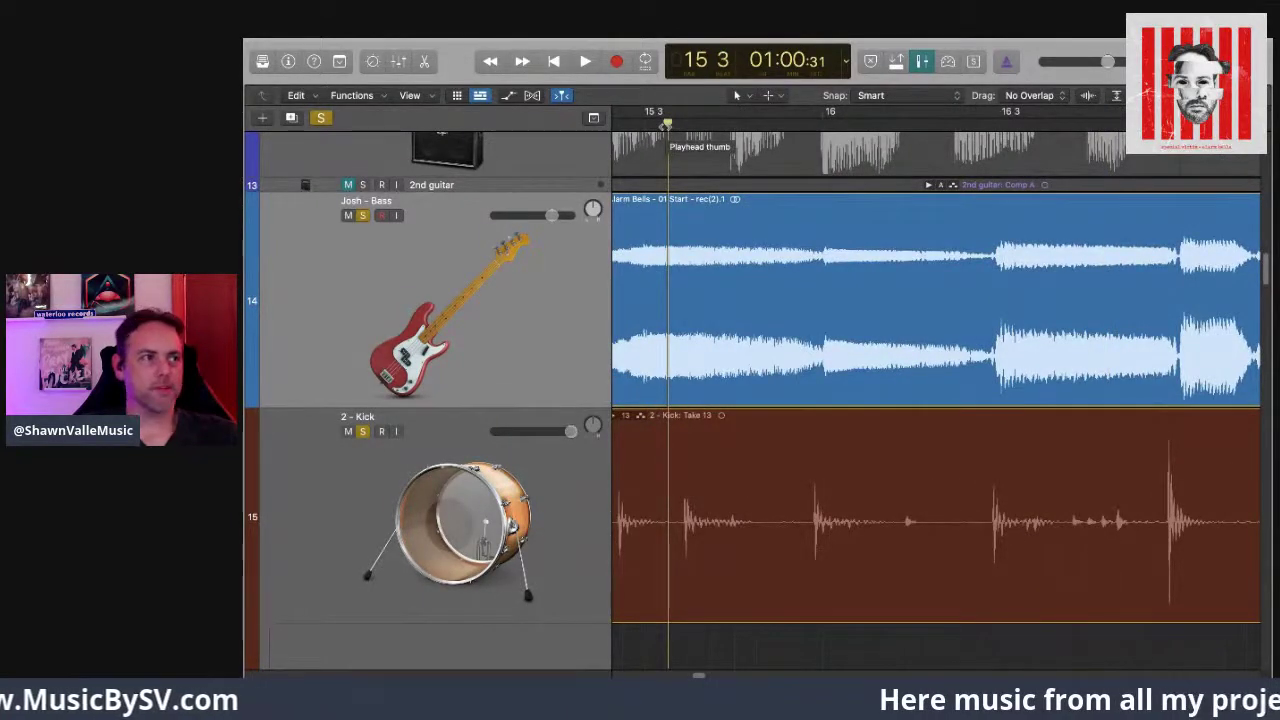
{"action": "key", "text": "space"}
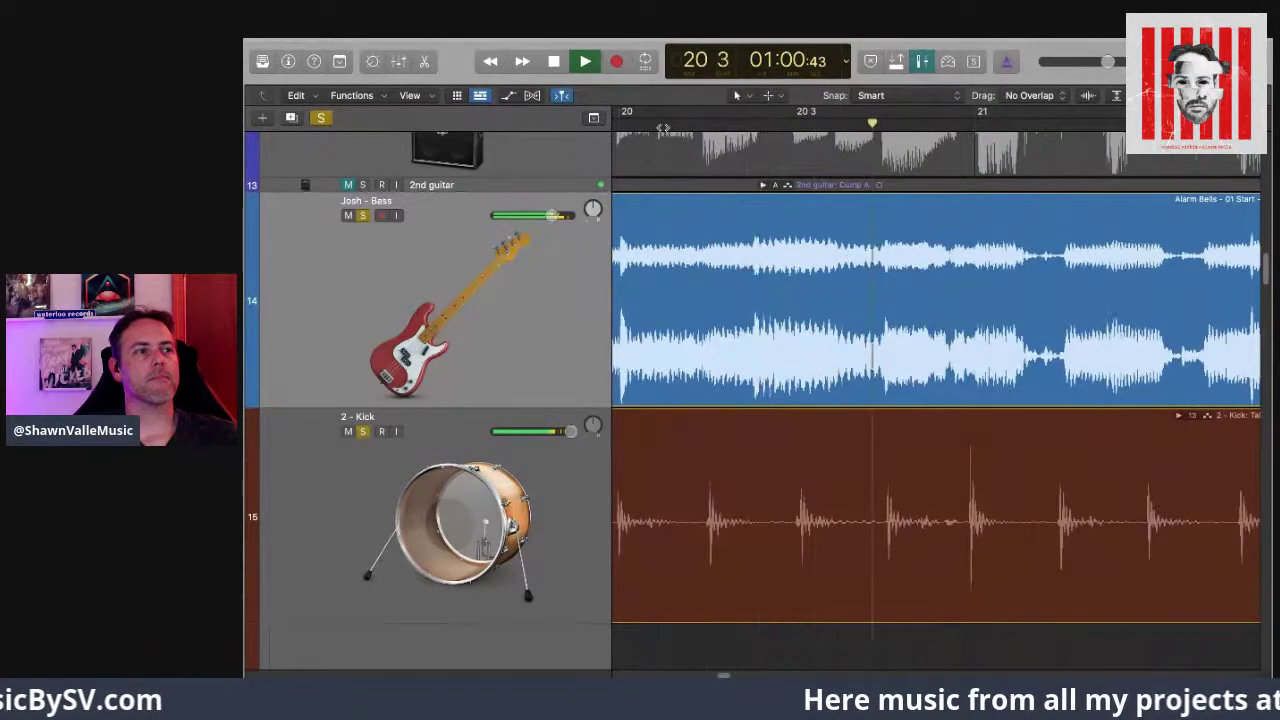
{"action": "key", "text": "space"}
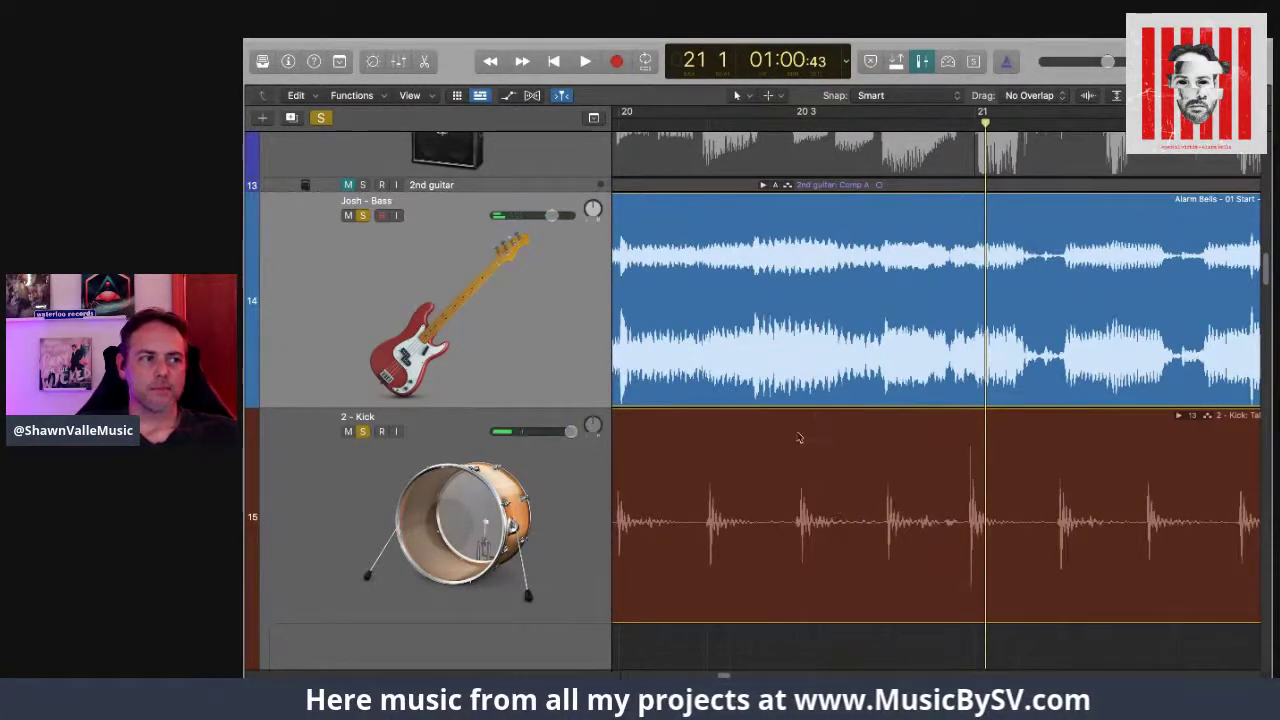
Step: Place the playhead at bar 20, bar 20 beat 4 and bar 21 to compare the kick hits with the bass notes
{"action": "scroll", "coordinate": [813, 487], "scroll_direction": "down", "scroll_amount": 2}
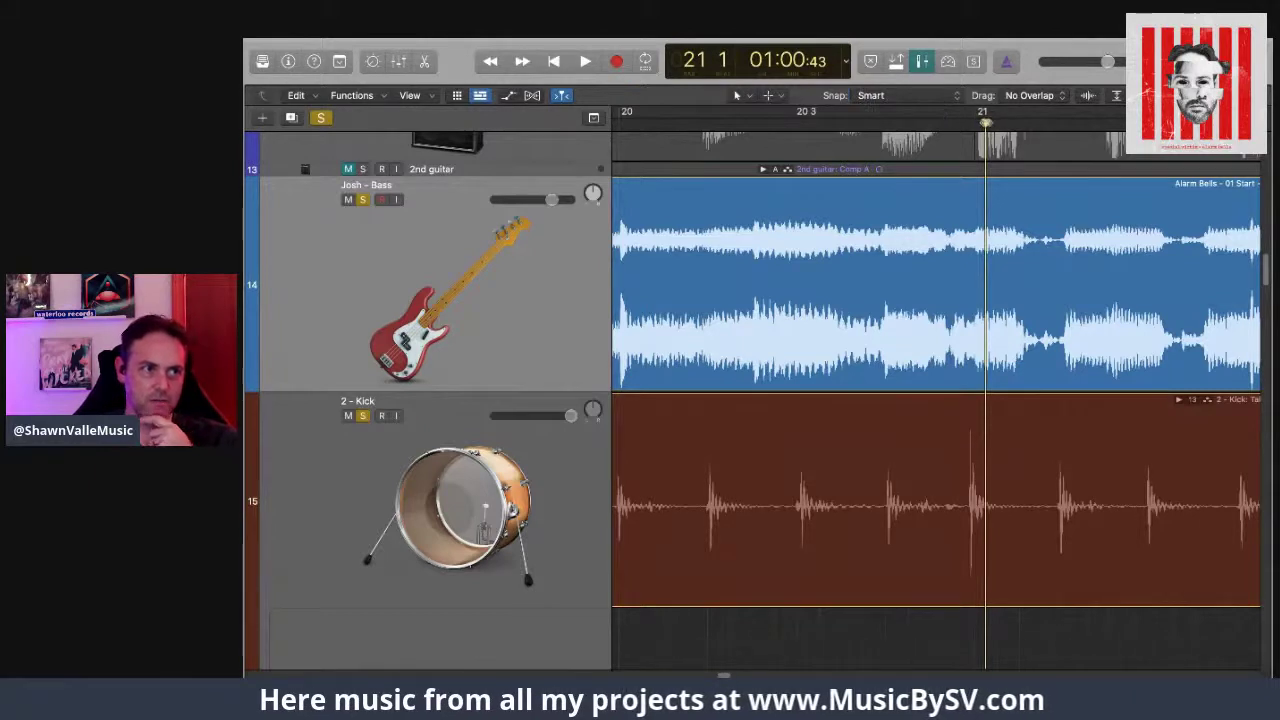
{"action": "left_click_drag", "start_coordinate": [985, 122], "coordinate": [650, 123]}
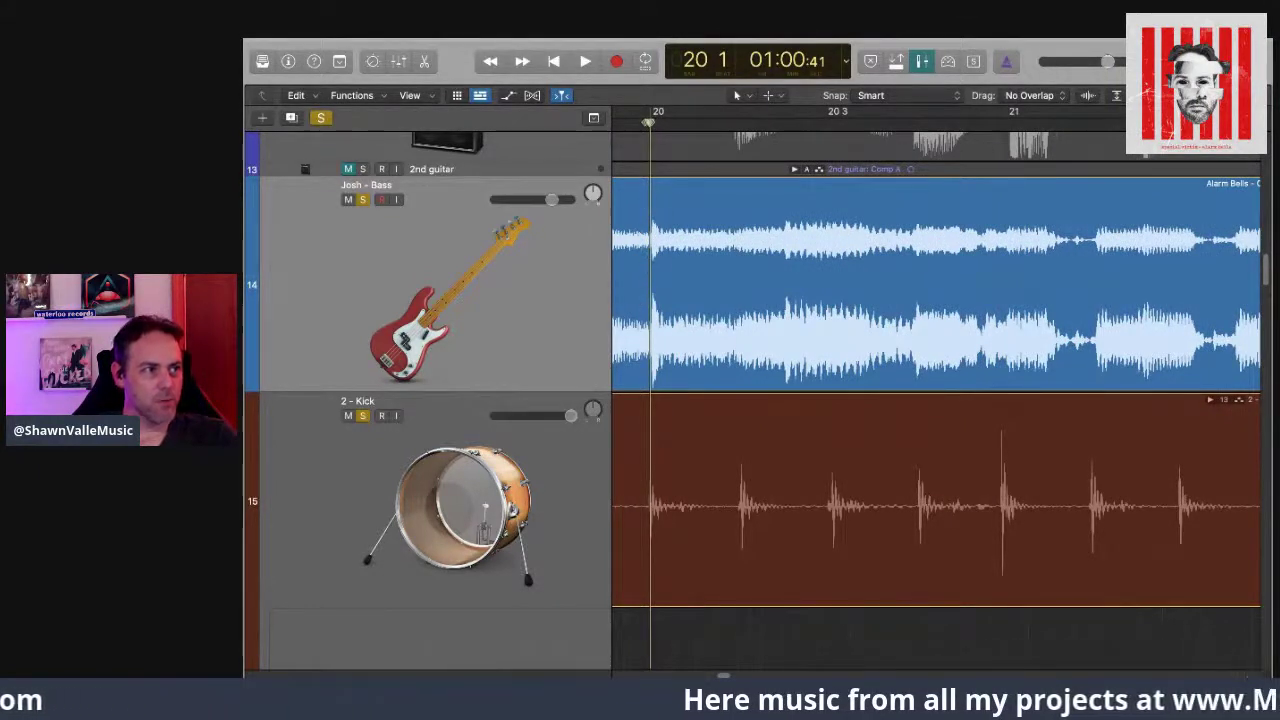
{"action": "left_click_drag", "start_coordinate": [650, 121], "coordinate": [914, 141]}
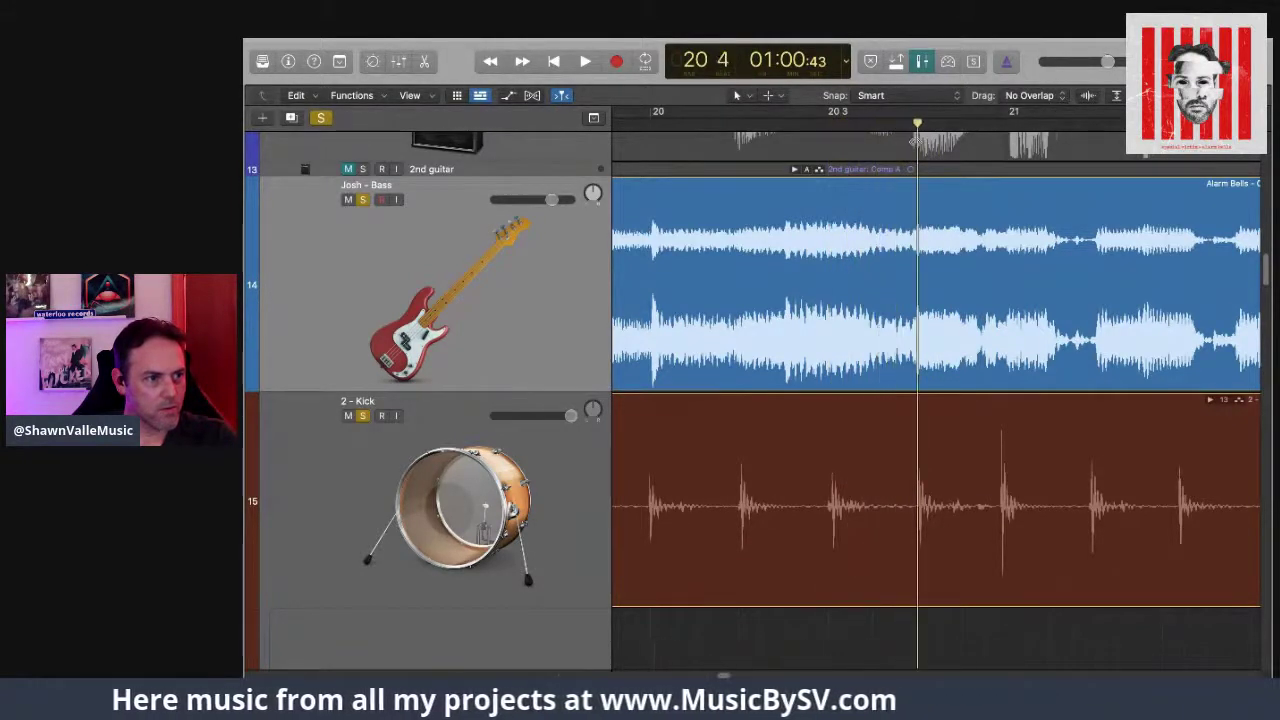
{"action": "left_click_drag", "start_coordinate": [914, 141], "coordinate": [1004, 147]}
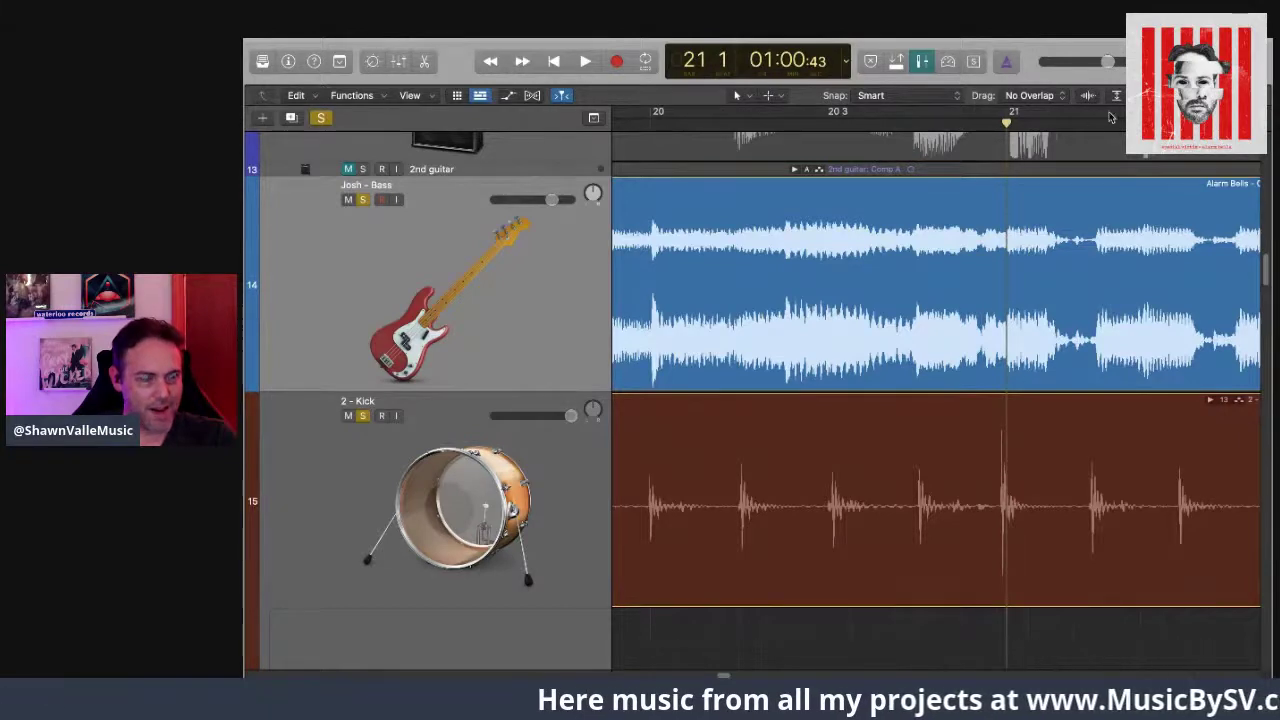
Step: Examine the timing of the kick hit against the bass waveform at bar 21 up close
{"action": "key", "text": "super+Right"}
{"action": "key", "text": "super+Right"}
{"action": "key", "text": "super+Right"}
{"action": "key", "text": "super+Right"}
{"action": "key", "text": "super+Right"}
{"action": "key", "text": "super+Right"}
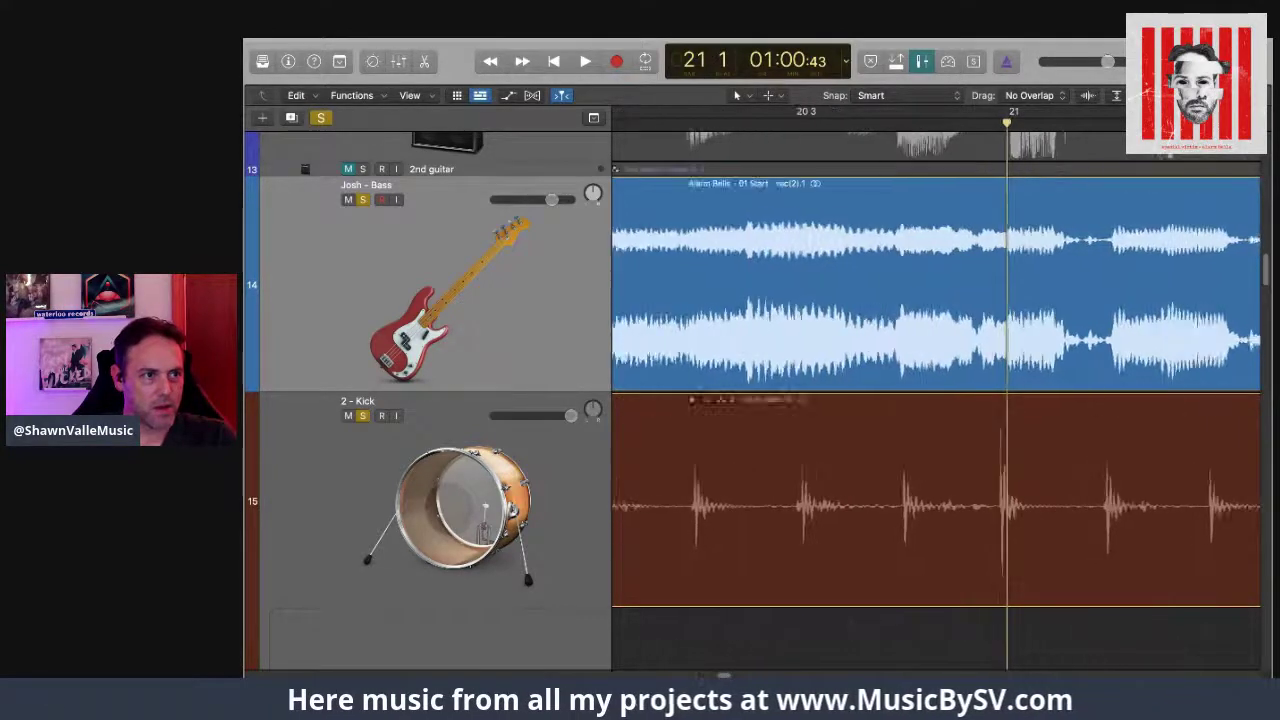
{"action": "key", "text": "super+Right"}
{"action": "key", "text": "super+Right"}
{"action": "key", "text": "super+Right"}
{"action": "key", "text": "super+Right"}
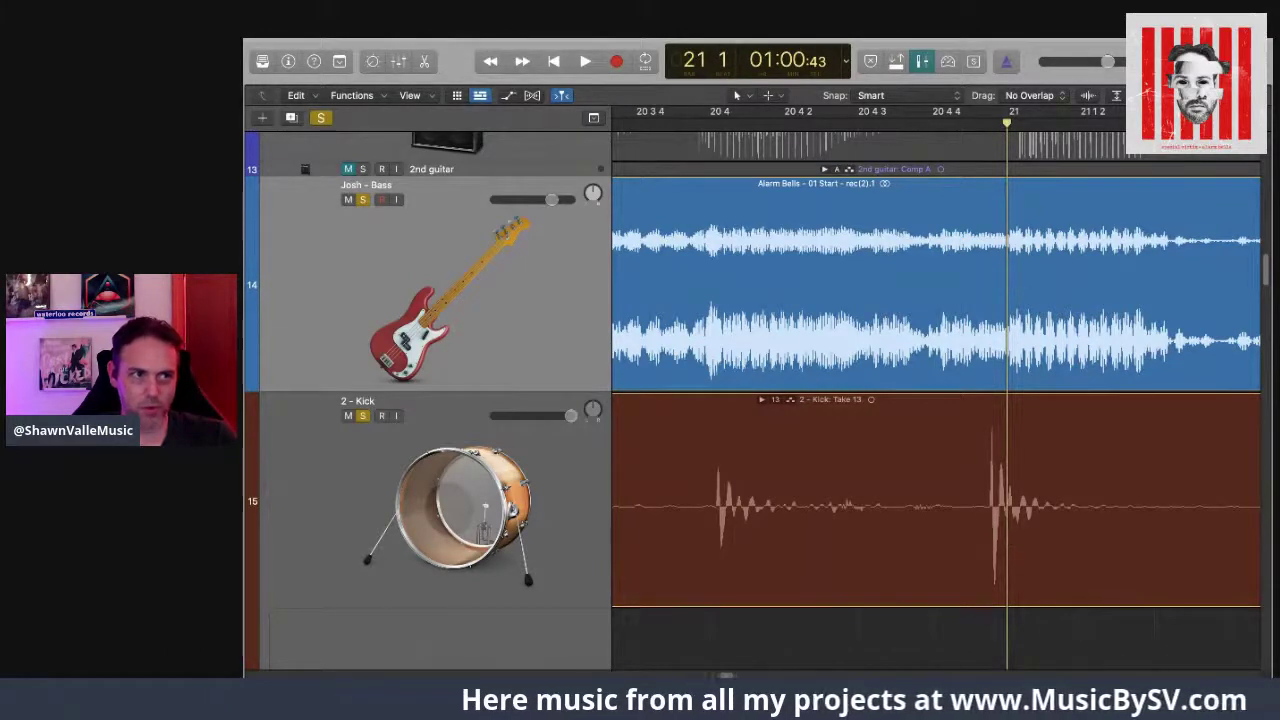
{"action": "key", "text": "super+Left"}
{"action": "key", "text": "super+Left"}
{"action": "key", "text": "super+Left"}
{"action": "key", "text": "super+Left"}
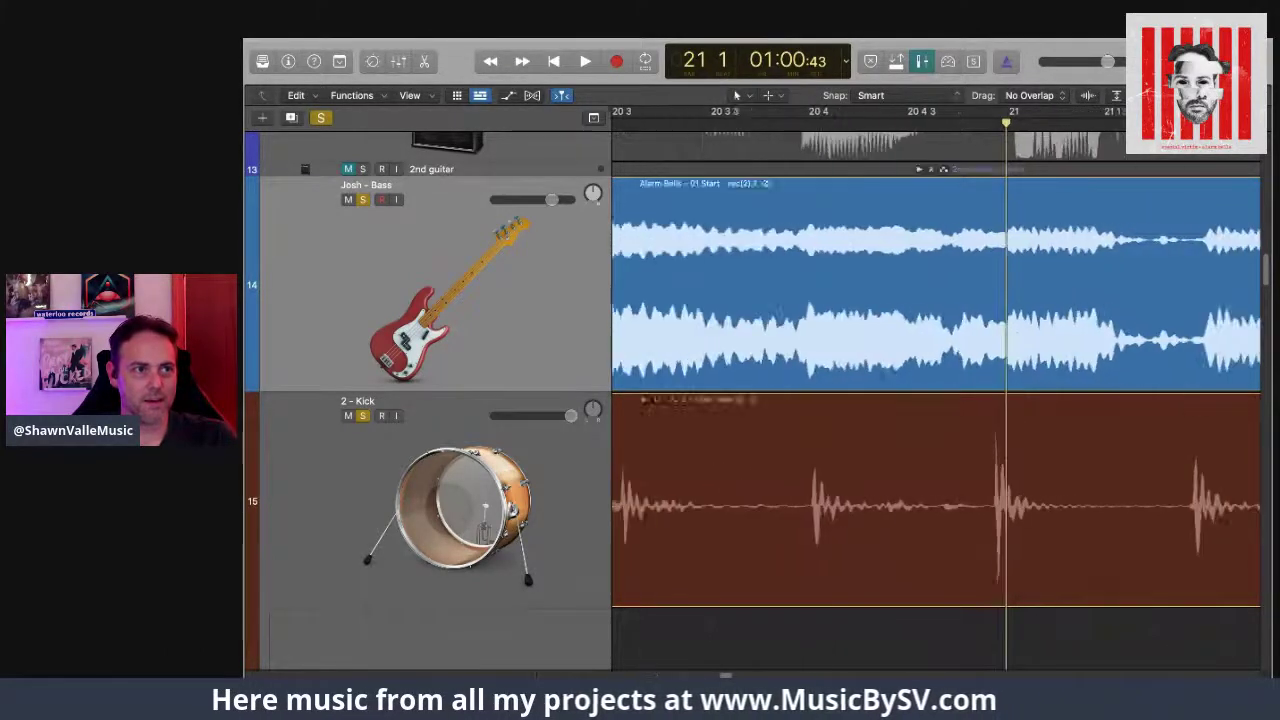
{"action": "key", "text": "super+Right"}
{"action": "key", "text": "super+Left"}
{"action": "key", "text": "super+Left"}
{"action": "key", "text": "super+Left"}
{"action": "key", "text": "super+Left"}
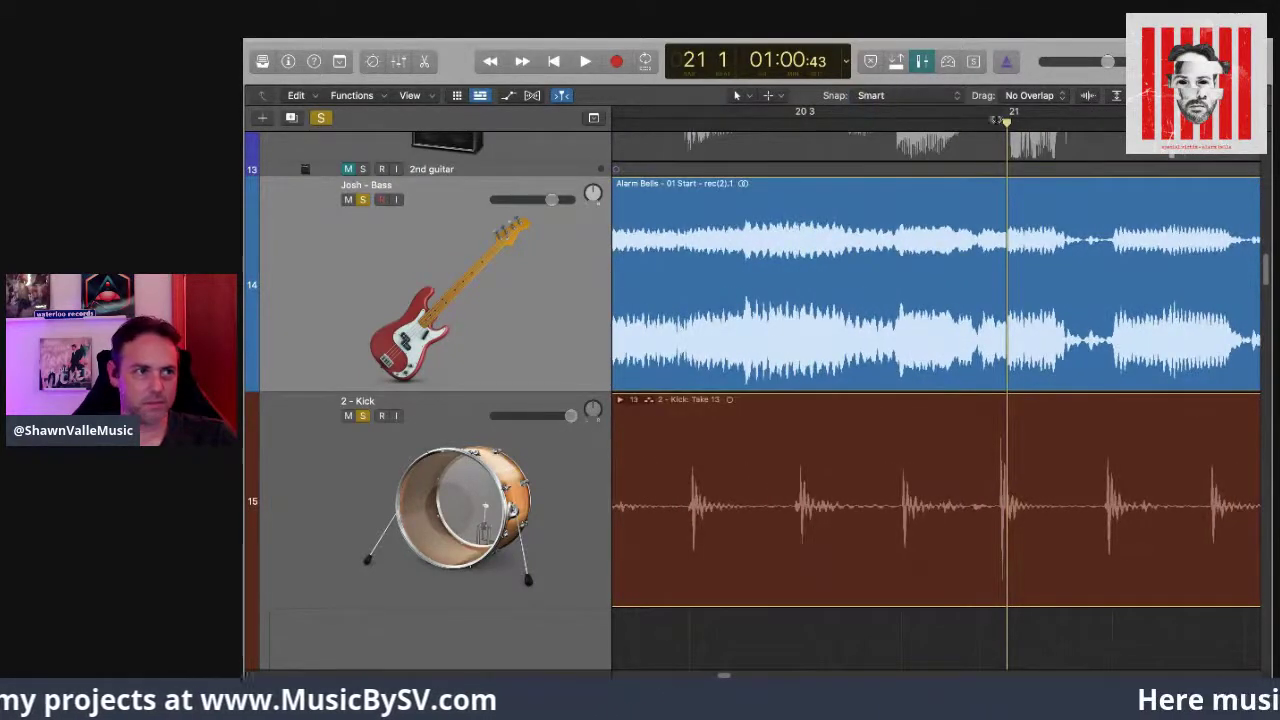
Step: Play Bass and Kick from bar 19 beat 3 to bar 26
{"action": "left_click_drag", "start_coordinate": [1004, 121], "coordinate": [653, 151]}
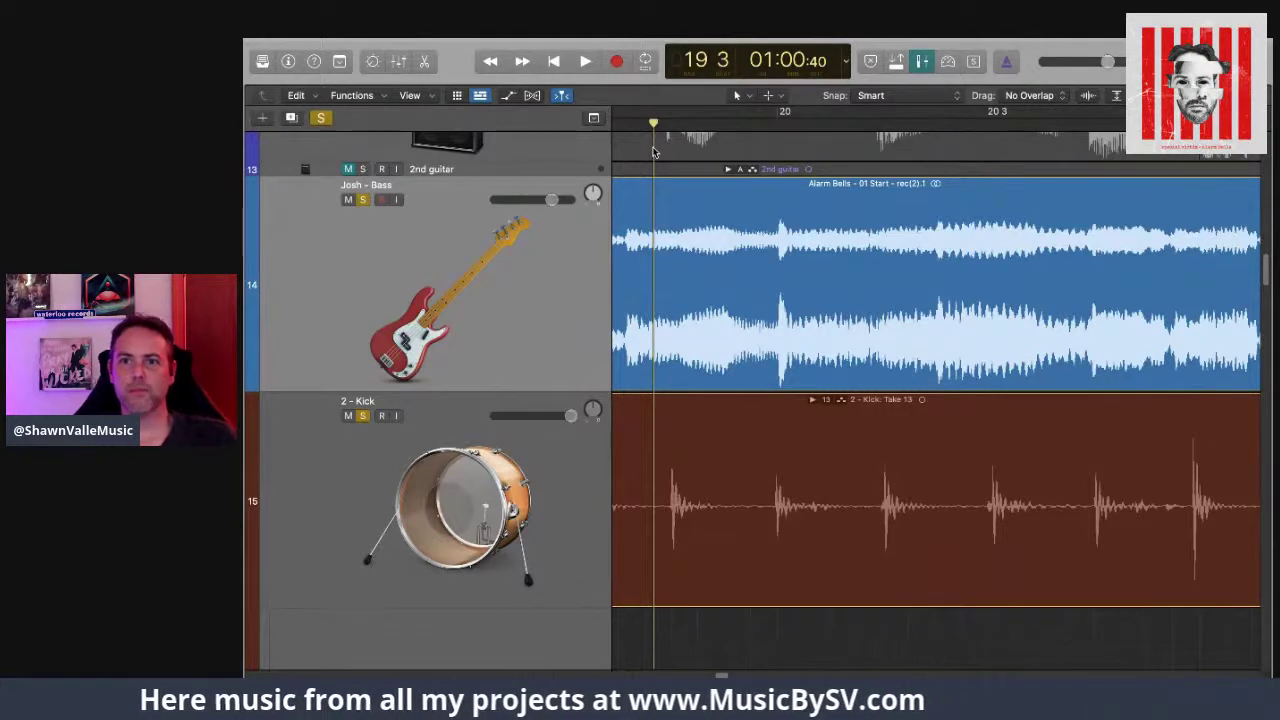
{"action": "key", "text": "space"}
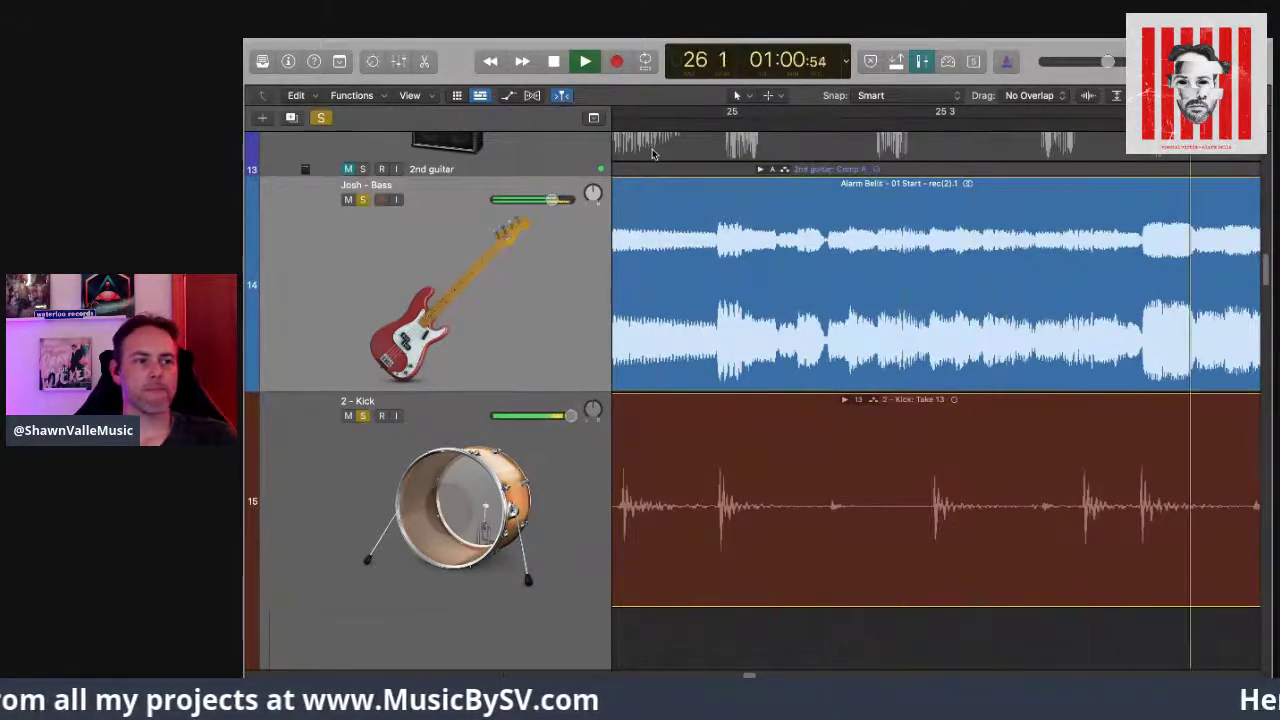
{"action": "key", "text": "space"}
Step: Play Bass and Kick from bar 23 beat 4 to bar 29 beat 4
{"action": "left_click_drag", "start_coordinate": [729, 119], "coordinate": [677, 135]}
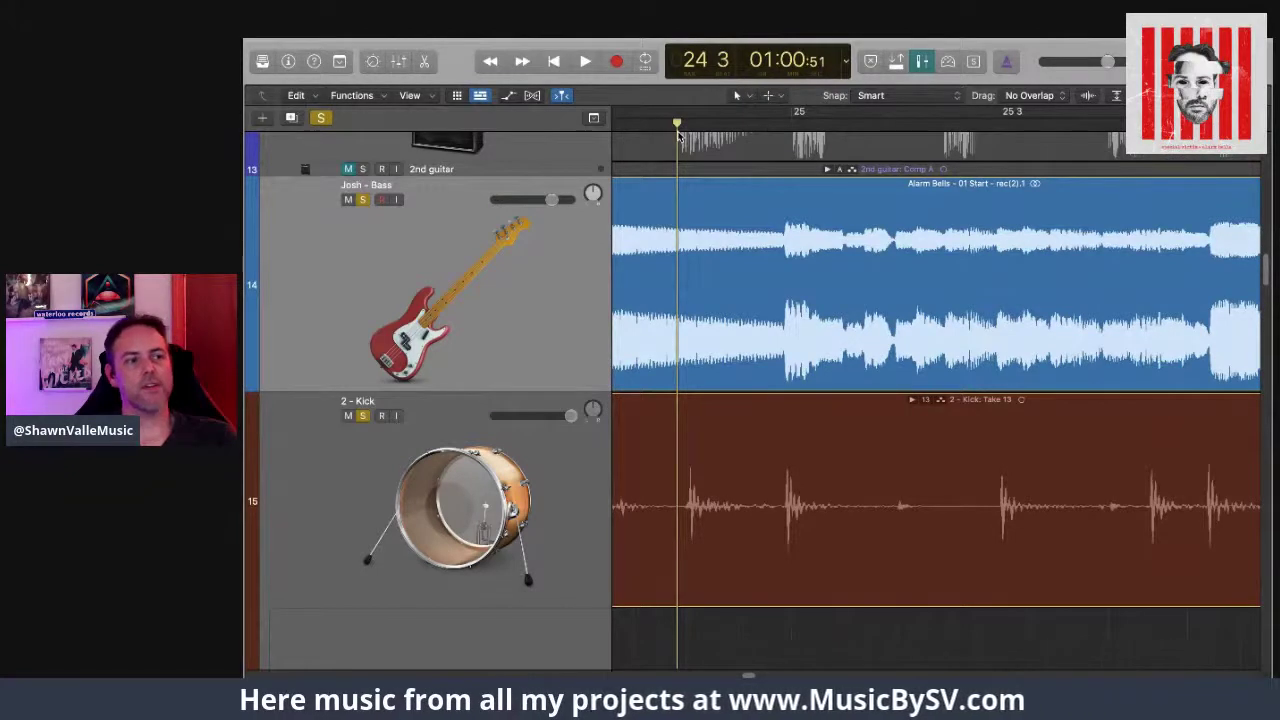
{"action": "left_click_drag", "start_coordinate": [677, 132], "coordinate": [701, 145]}
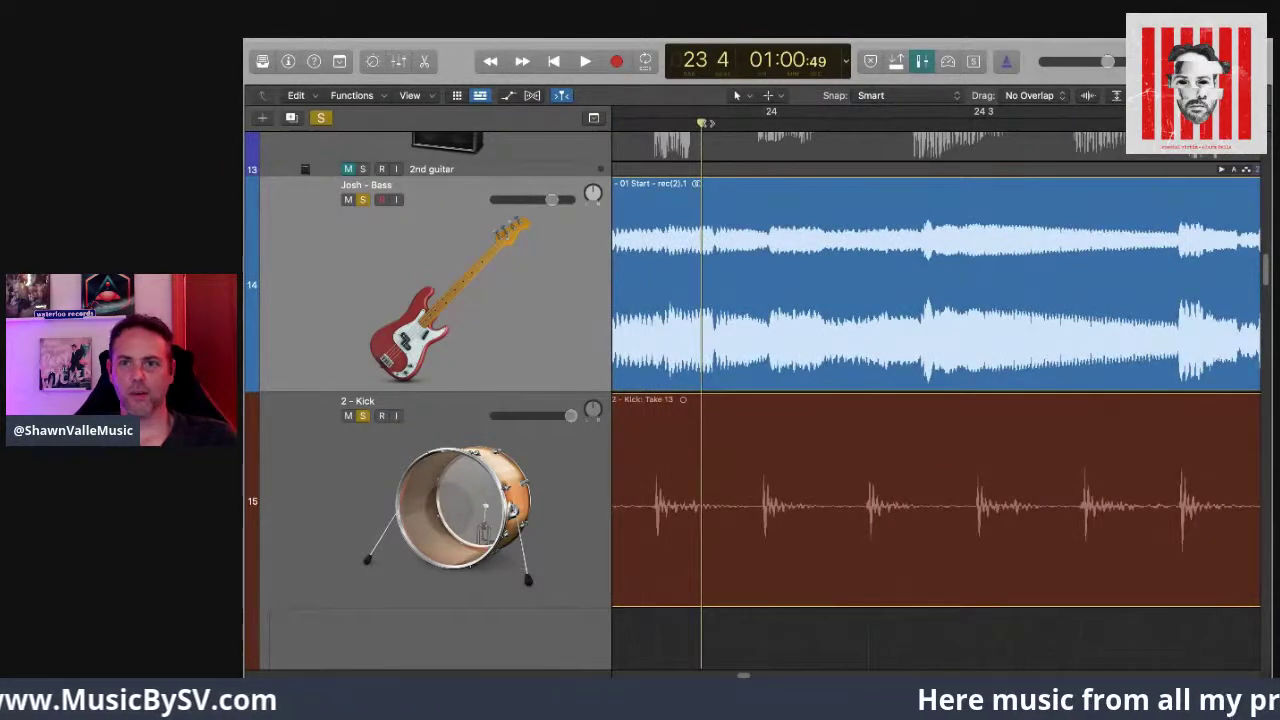
{"action": "key", "text": "space"}
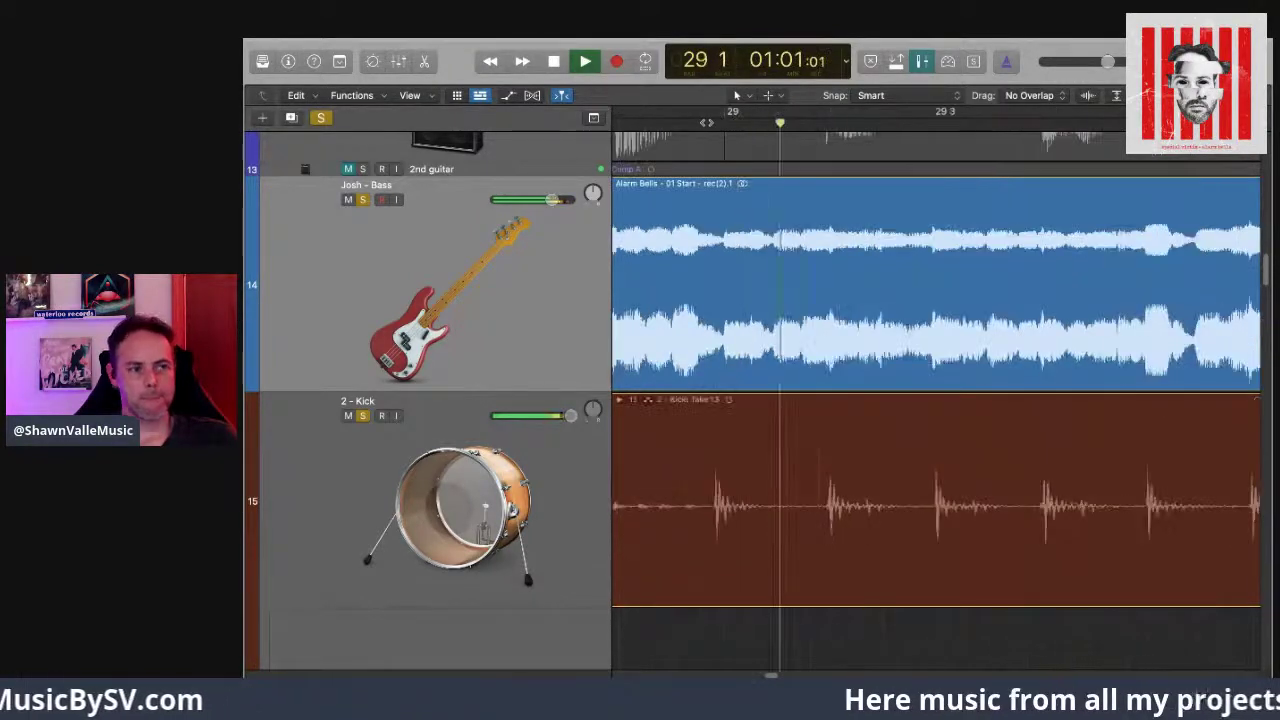
{"action": "key", "text": "space"}
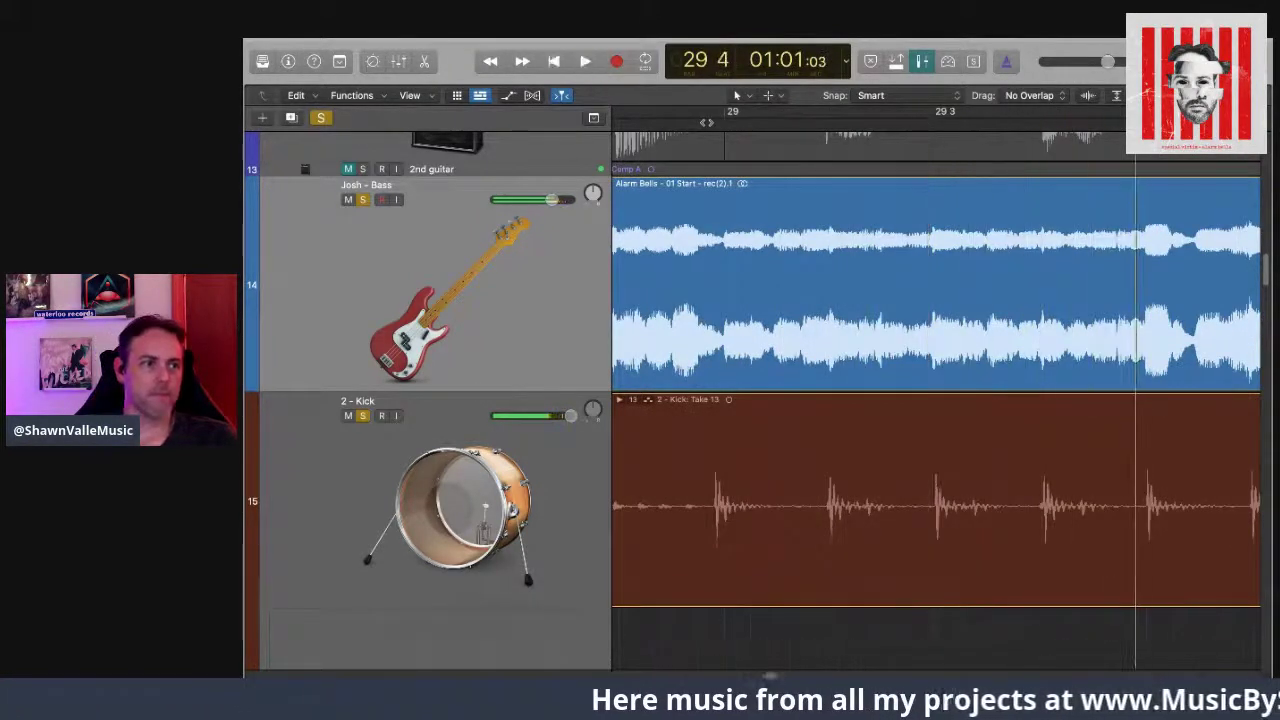
Step: Play Bass and Kick from bar 27 beat 4 to bar 33
{"action": "left_click_drag", "start_coordinate": [1138, 124], "coordinate": [636, 137]}
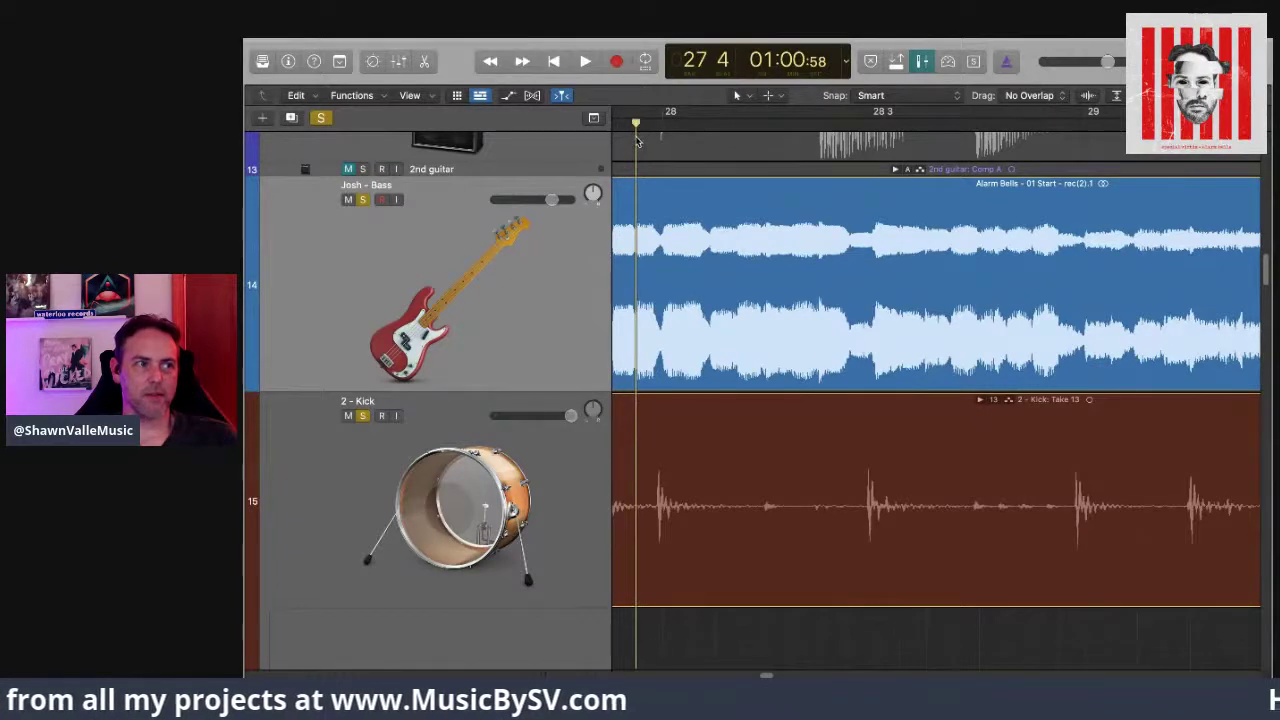
{"action": "key", "text": "space"}
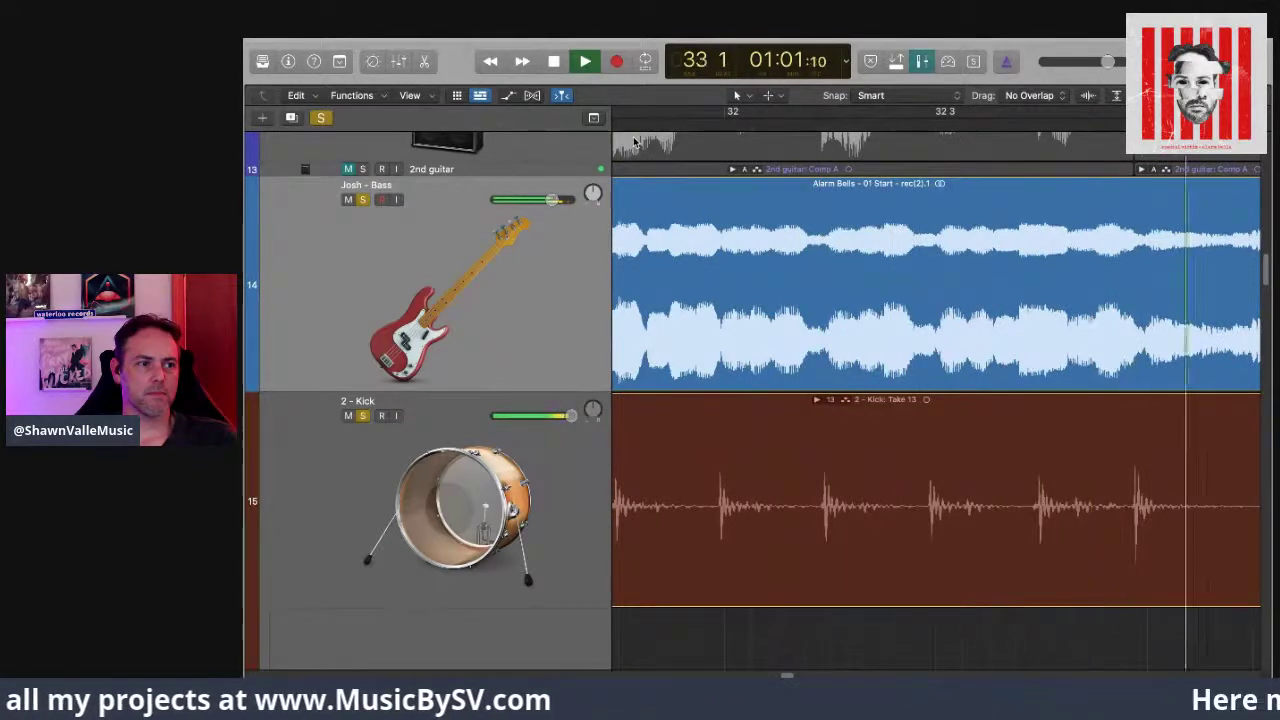
{"action": "key", "text": "space"}
Step: Split the Kick region at the end of bar 32 beat 4, just before the early hit ahead of bar 33
{"action": "left_click_drag", "start_coordinate": [741, 123], "coordinate": [812, 126]}
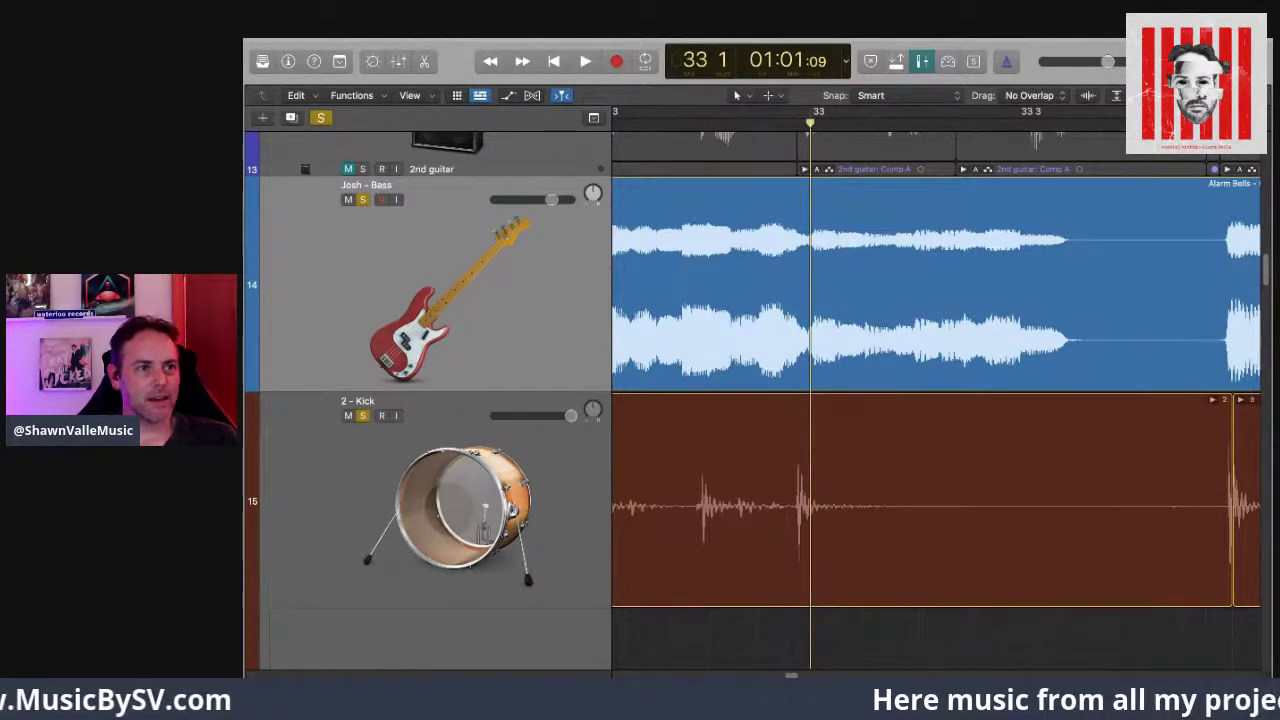
{"action": "key", "text": "super+Right"}
{"action": "key", "text": "super+Right"}
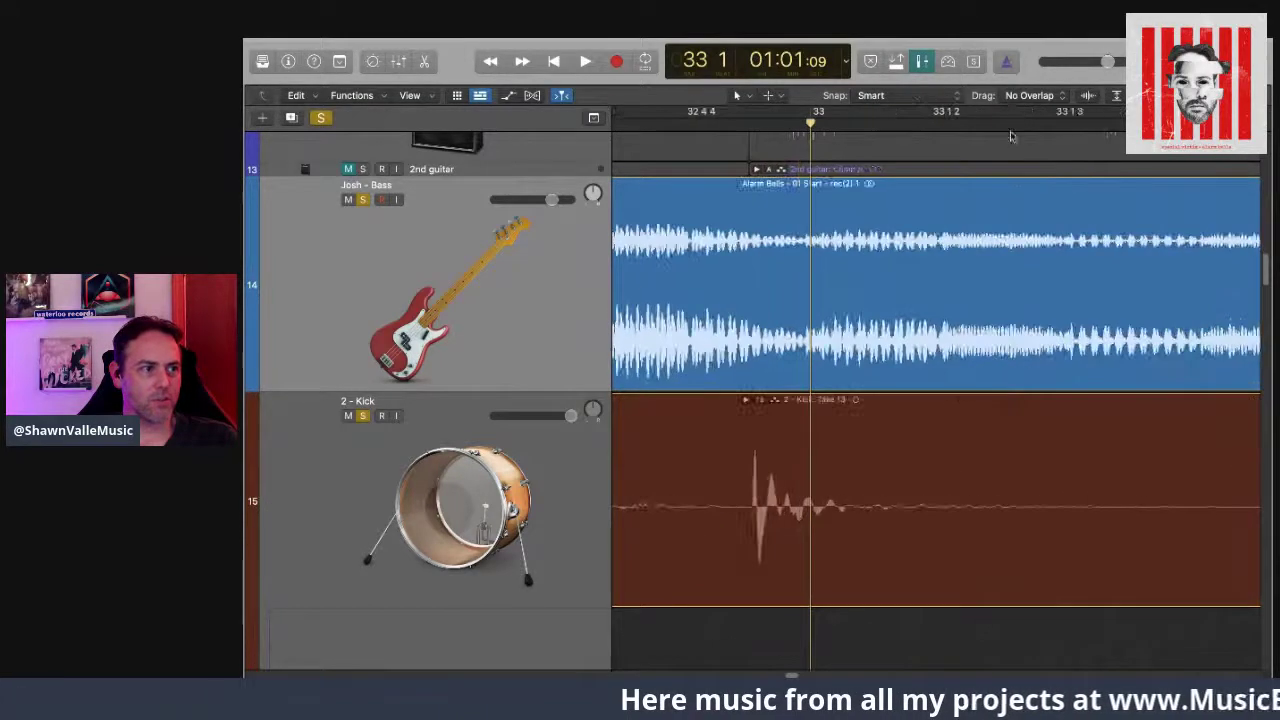
{"action": "left_click_drag", "start_coordinate": [809, 124], "coordinate": [748, 126]}
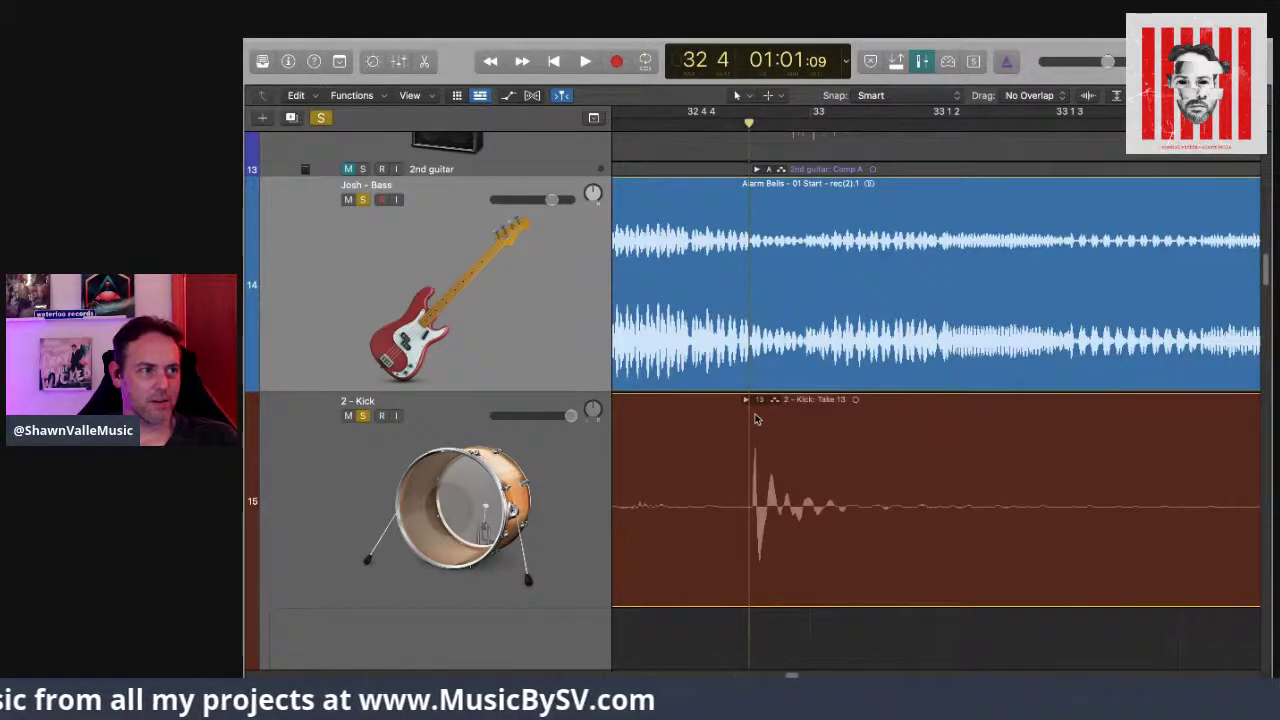
{"action": "left_click", "coordinate": [756, 419]}
{"action": "left_click", "coordinate": [922, 404]}
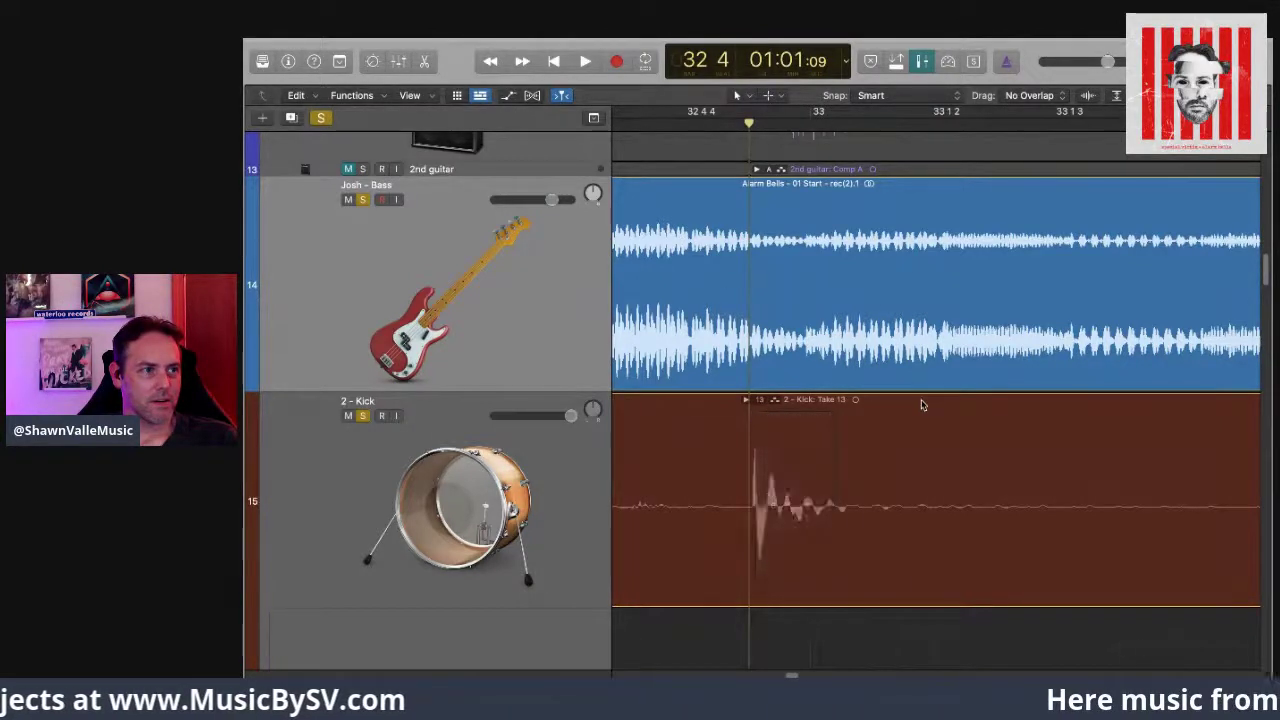
{"action": "right_click", "coordinate": [922, 404]}
{"action": "left_click", "coordinate": [940, 408]}
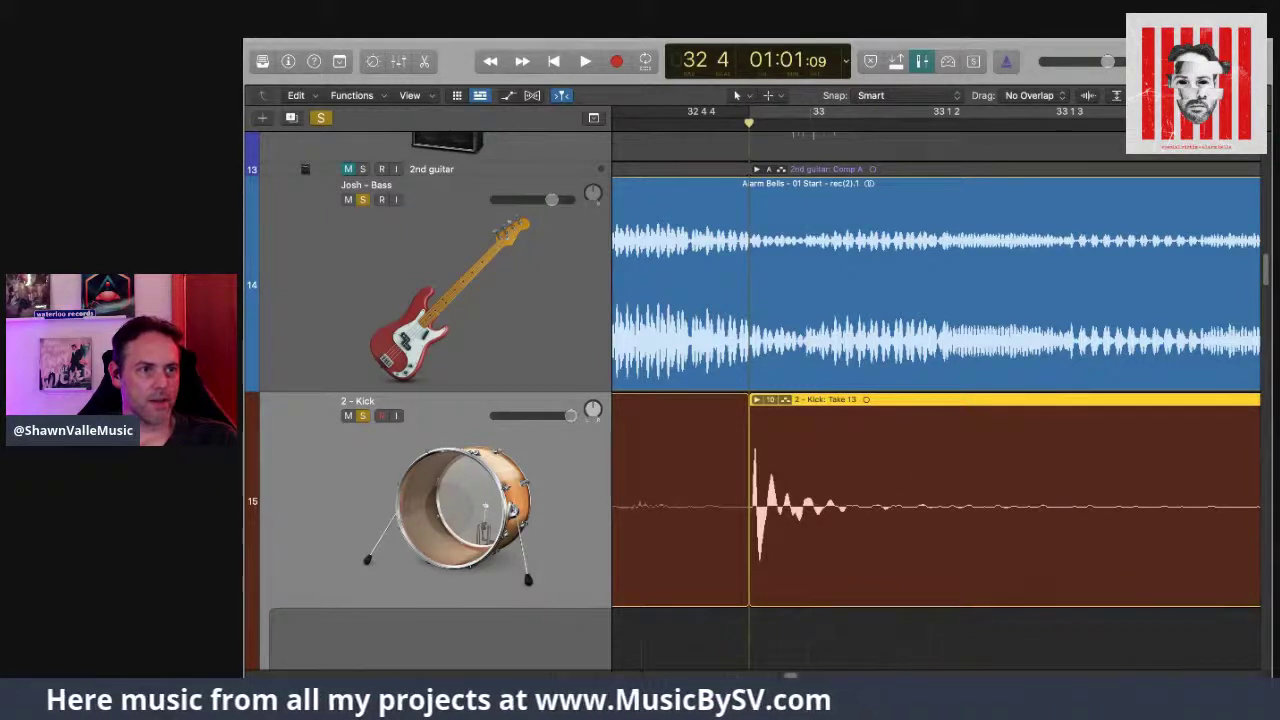
Step: Split the Kick region again at bar 33 beat 2, in the silence after the hit
{"action": "key", "text": "super+Left"}
{"action": "key", "text": "super+Left"}
{"action": "key", "text": "super+Left"}
{"action": "key", "text": "super+Left"}
{"action": "key", "text": "super+Left"}
{"action": "key", "text": "super+Left"}
{"action": "key", "text": "super+Left"}
{"action": "key", "text": "super+Left"}
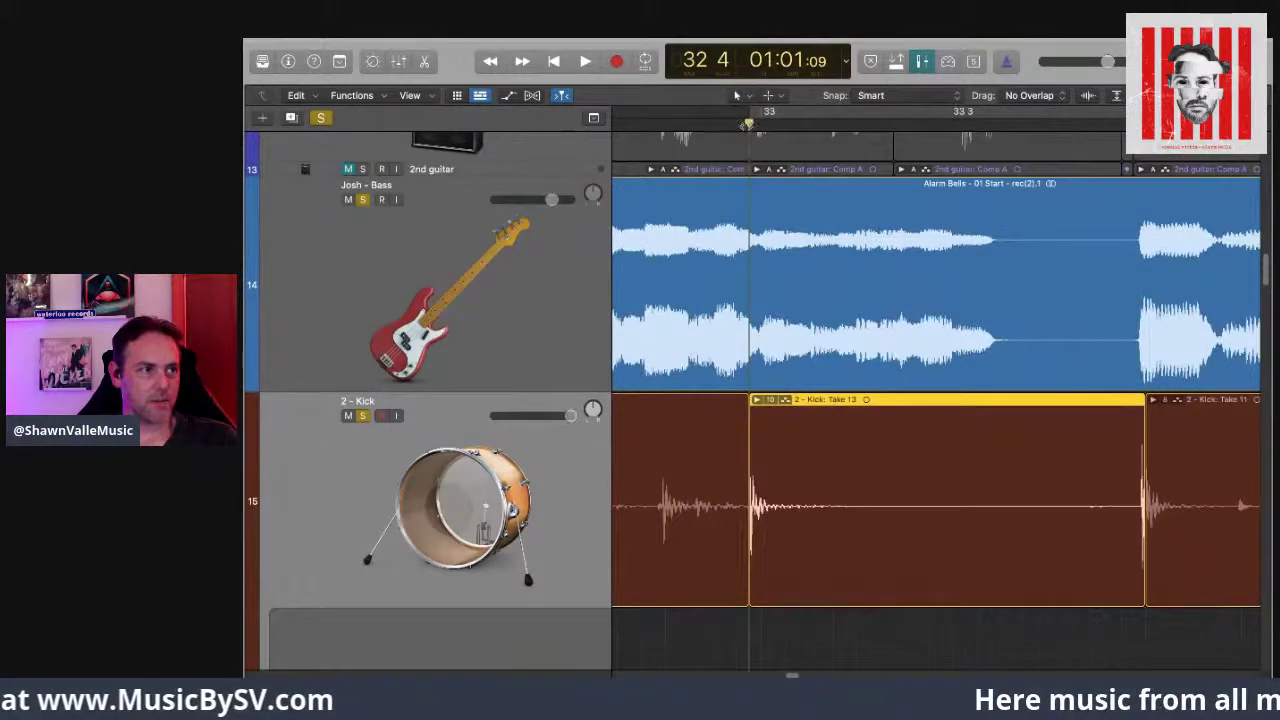
{"action": "left_click_drag", "start_coordinate": [749, 123], "coordinate": [877, 123]}
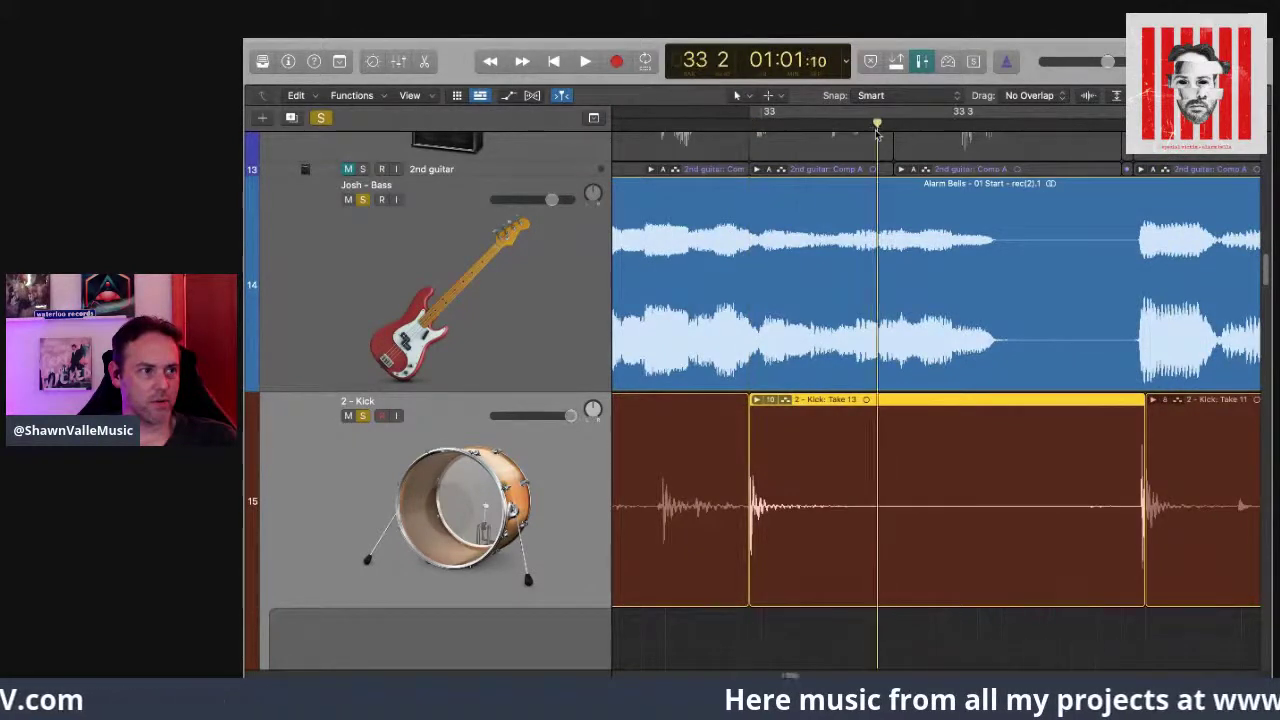
{"action": "right_click", "coordinate": [896, 401]}
{"action": "left_click", "coordinate": [914, 405]}
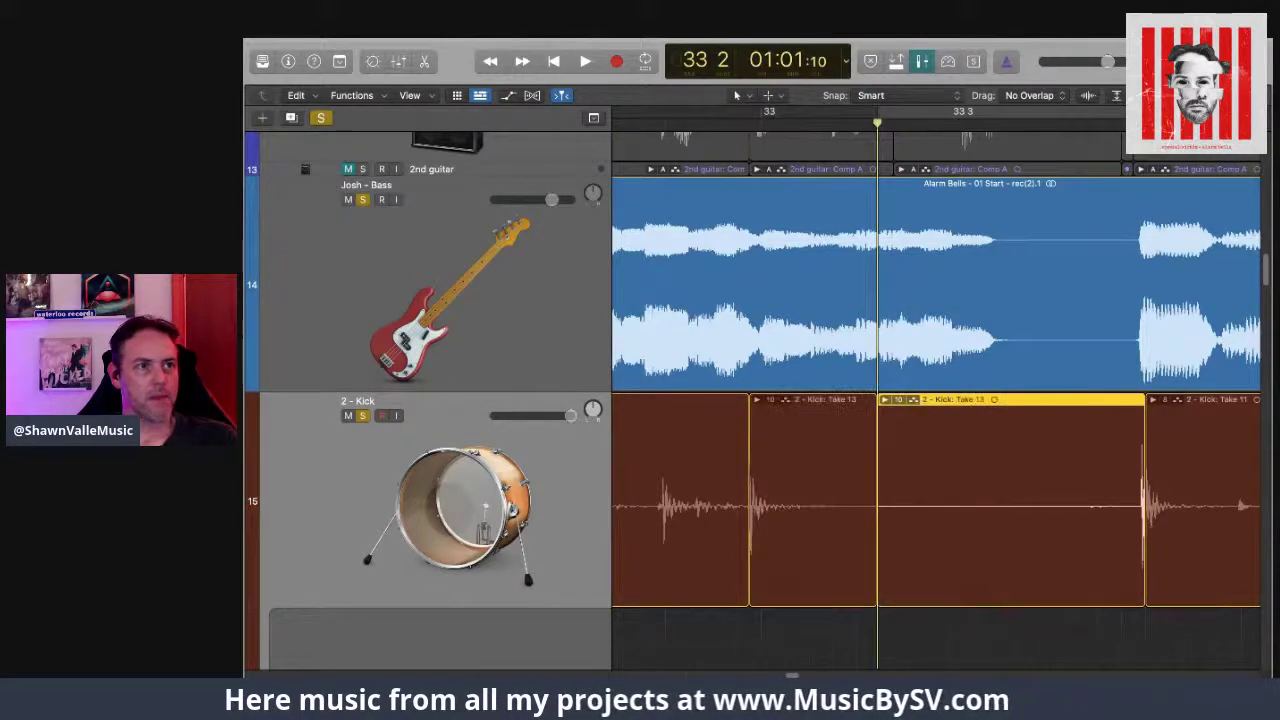
Step: Examine the isolated kick hit near bar 33 against the bass waveform and the bar line
{"action": "key", "text": "super+Right"}
{"action": "key", "text": "super+Right"}
{"action": "key", "text": "super+Right"}
{"action": "key", "text": "super+Right"}
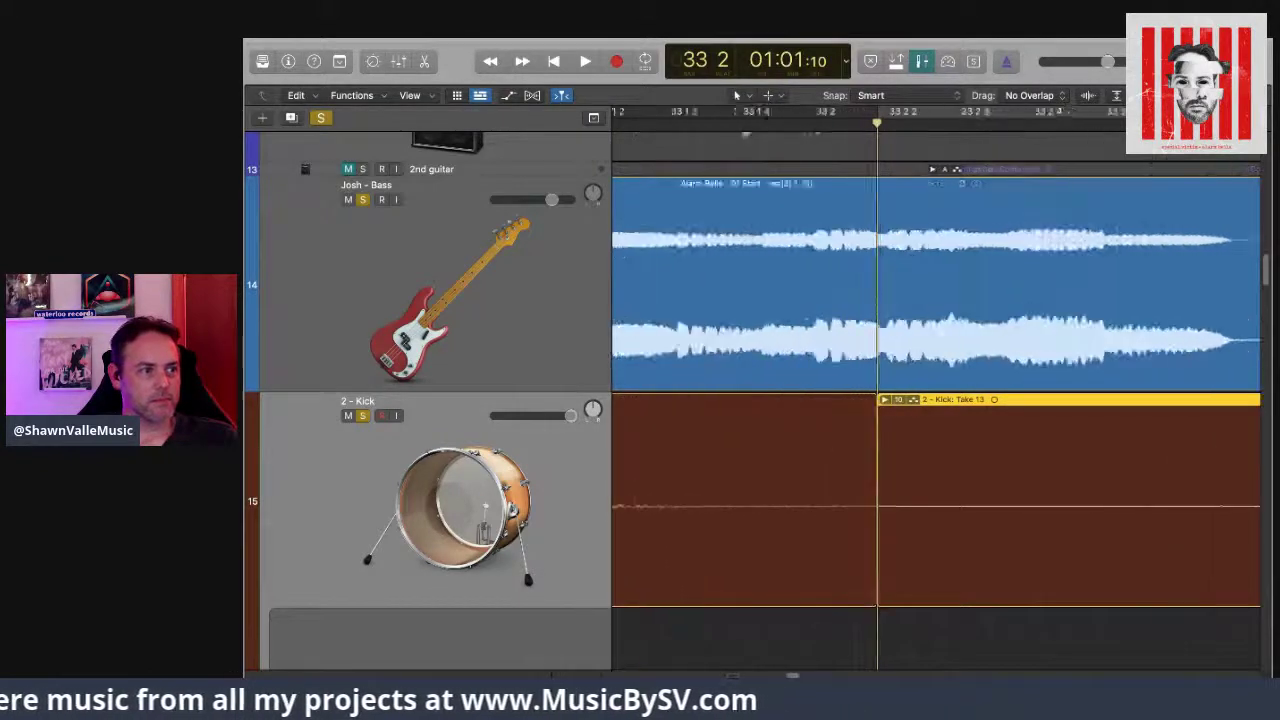
{"action": "key", "text": "super+Left"}
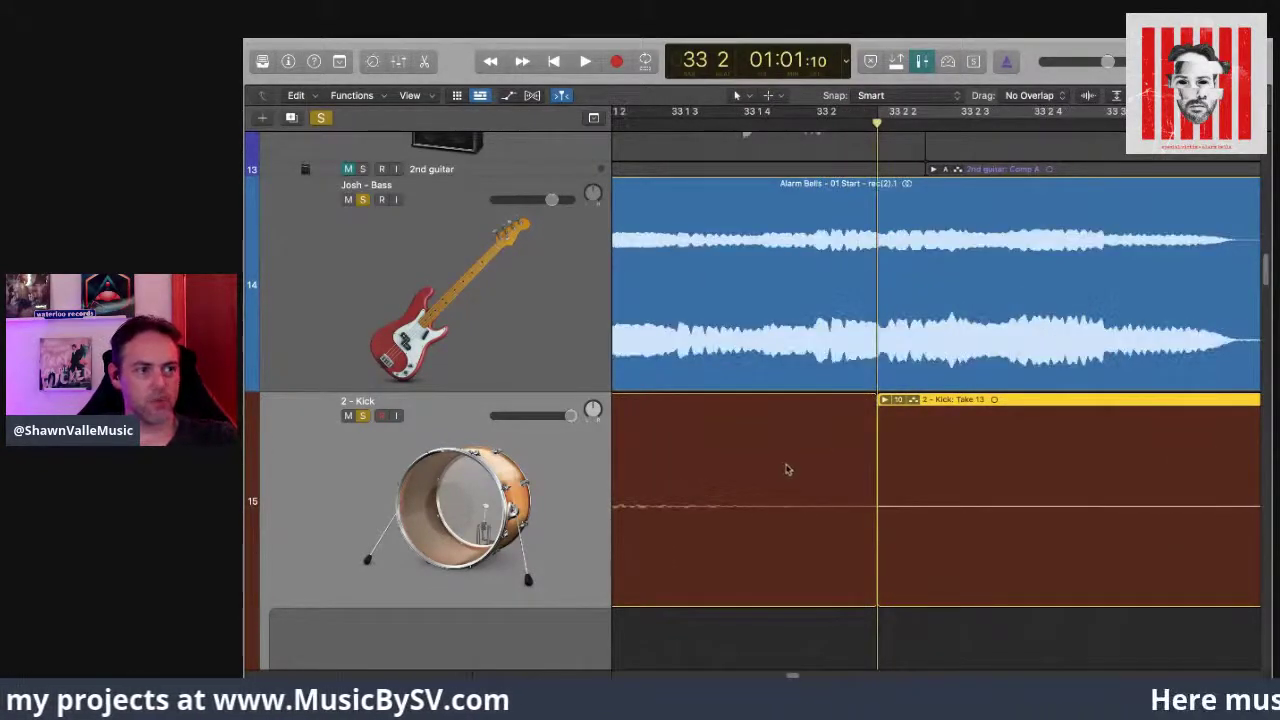
{"action": "scroll", "coordinate": [786, 473], "scroll_direction": "left", "scroll_amount": 5}
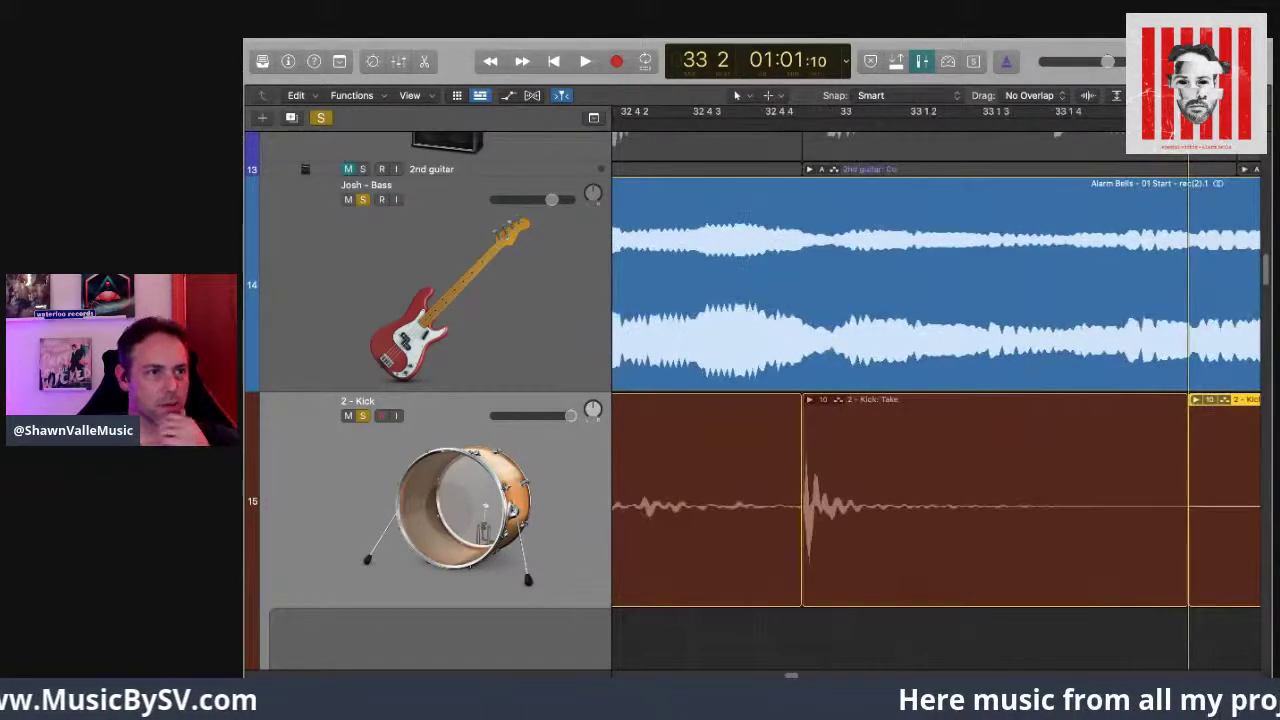
{"action": "key", "text": "super+Right"}
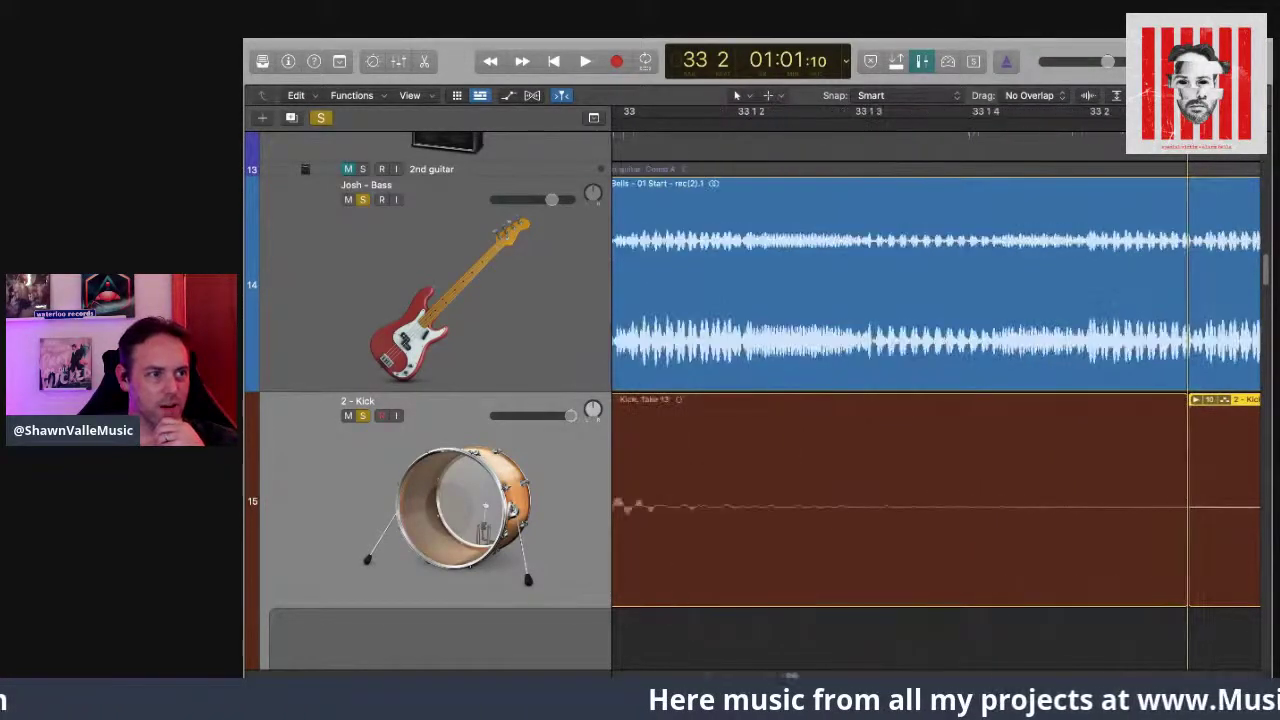
{"action": "scroll", "coordinate": [910, 502], "scroll_direction": "left", "scroll_amount": 5}
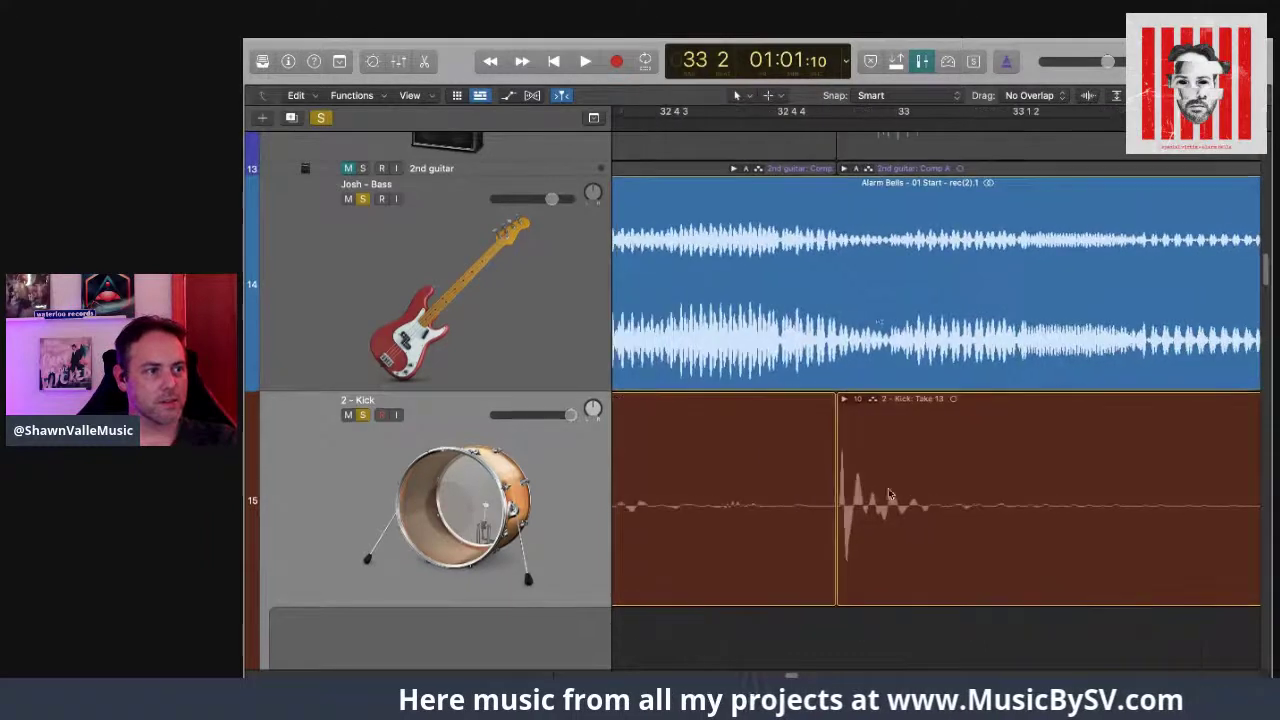
Step: Play Bass and Kick from bar 32 beat 4 across the isolated kick hit into bar 33
{"action": "left_click", "coordinate": [875, 124]}
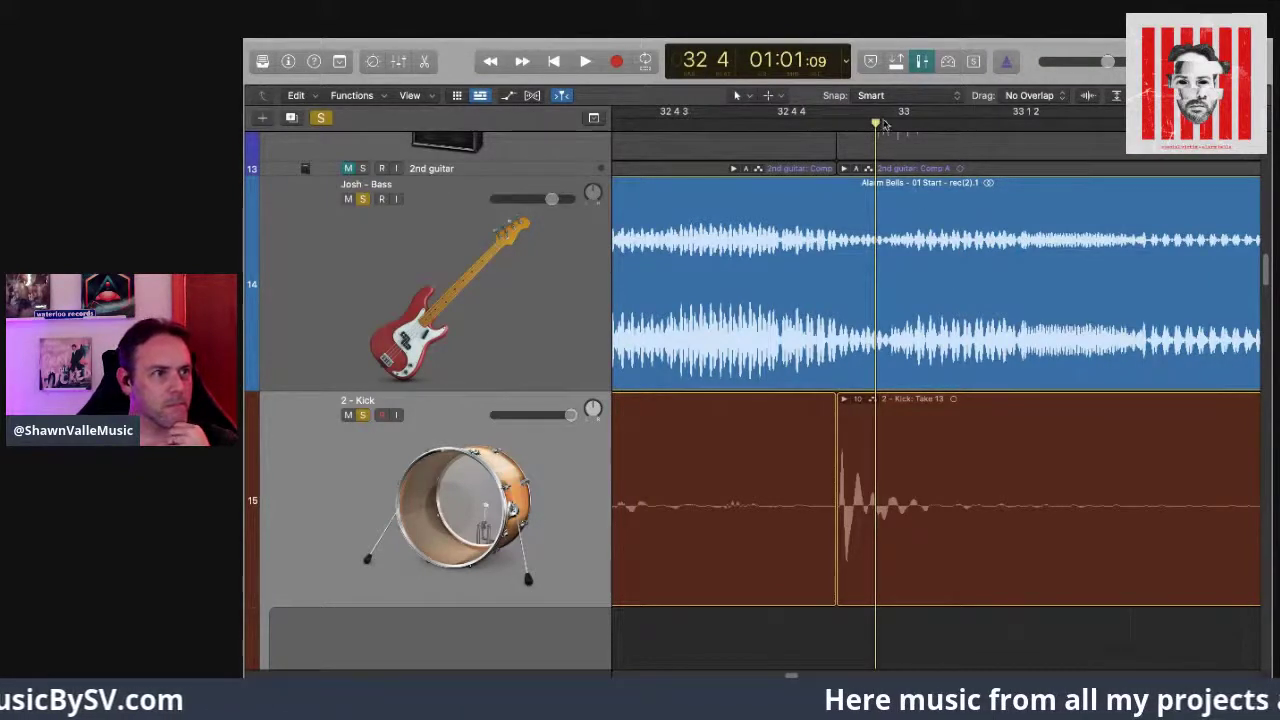
{"action": "left_click_drag", "start_coordinate": [875, 124], "coordinate": [882, 127]}
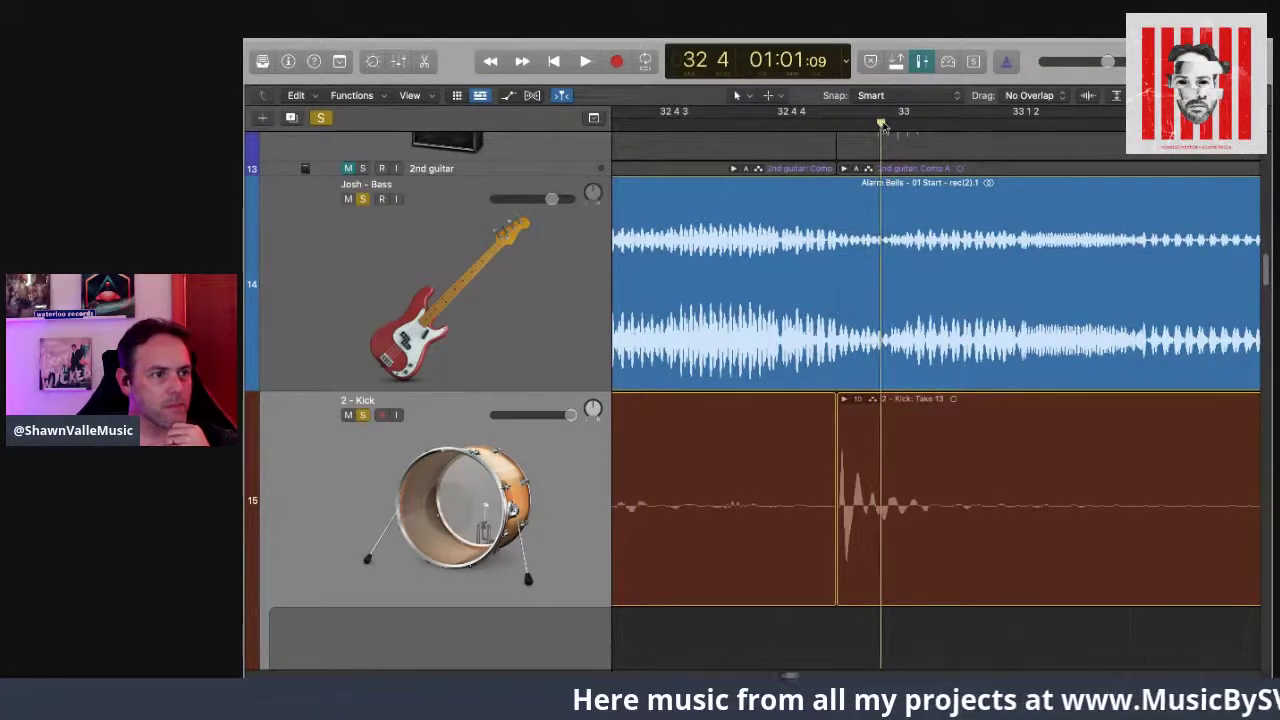
{"action": "left_click_drag", "start_coordinate": [883, 125], "coordinate": [895, 125]}
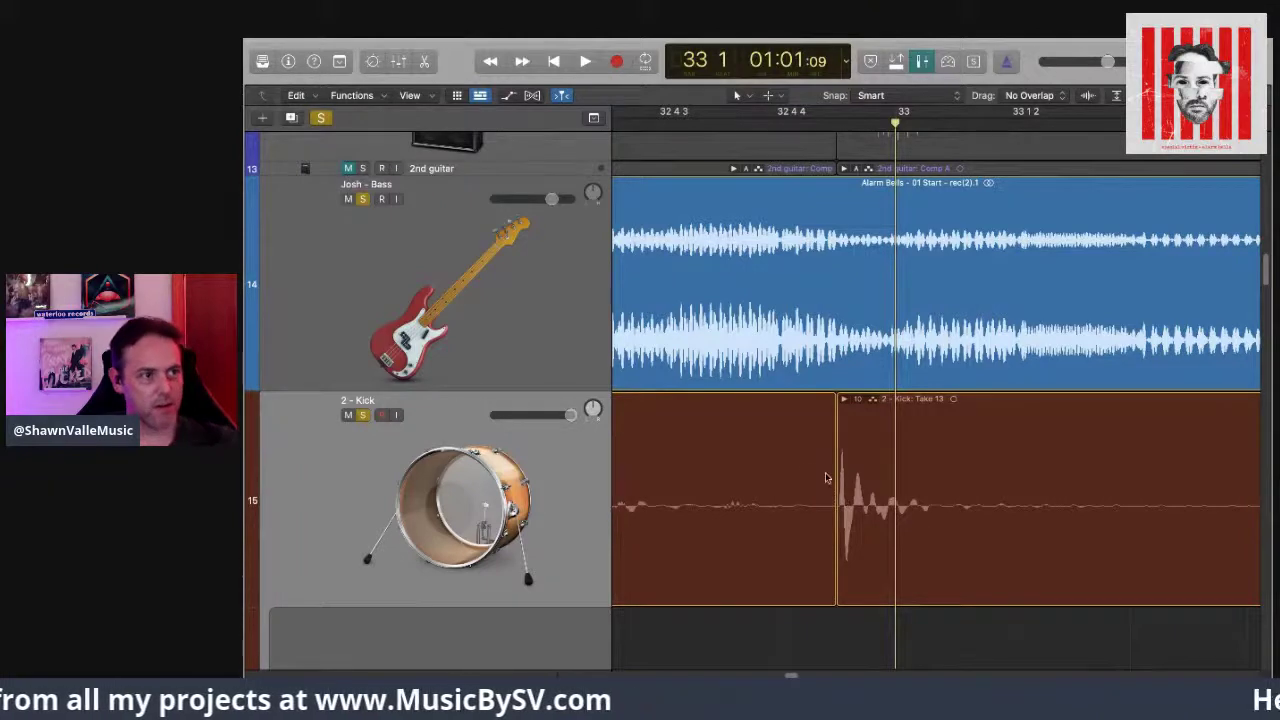
{"action": "scroll", "coordinate": [809, 450], "scroll_direction": "left", "scroll_amount": 5}
{"action": "left_click", "coordinate": [675, 120]}
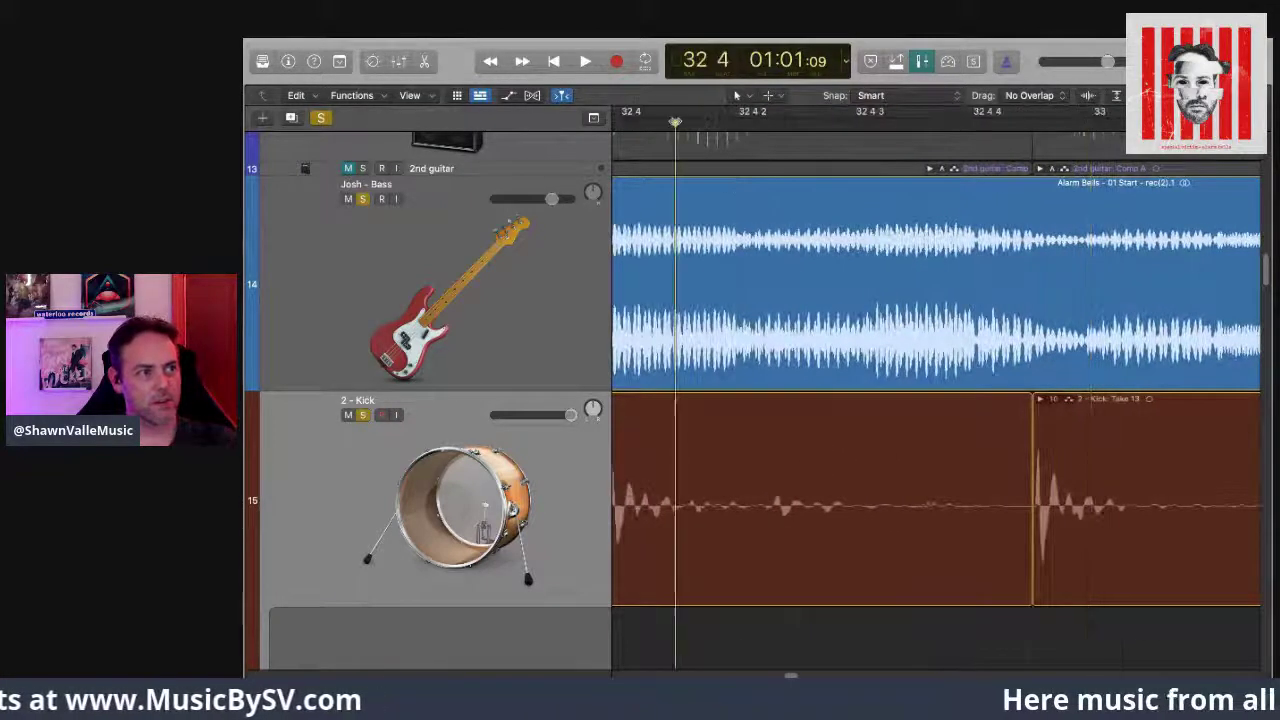
{"action": "key", "text": "space"}
{"action": "key", "text": "space"}
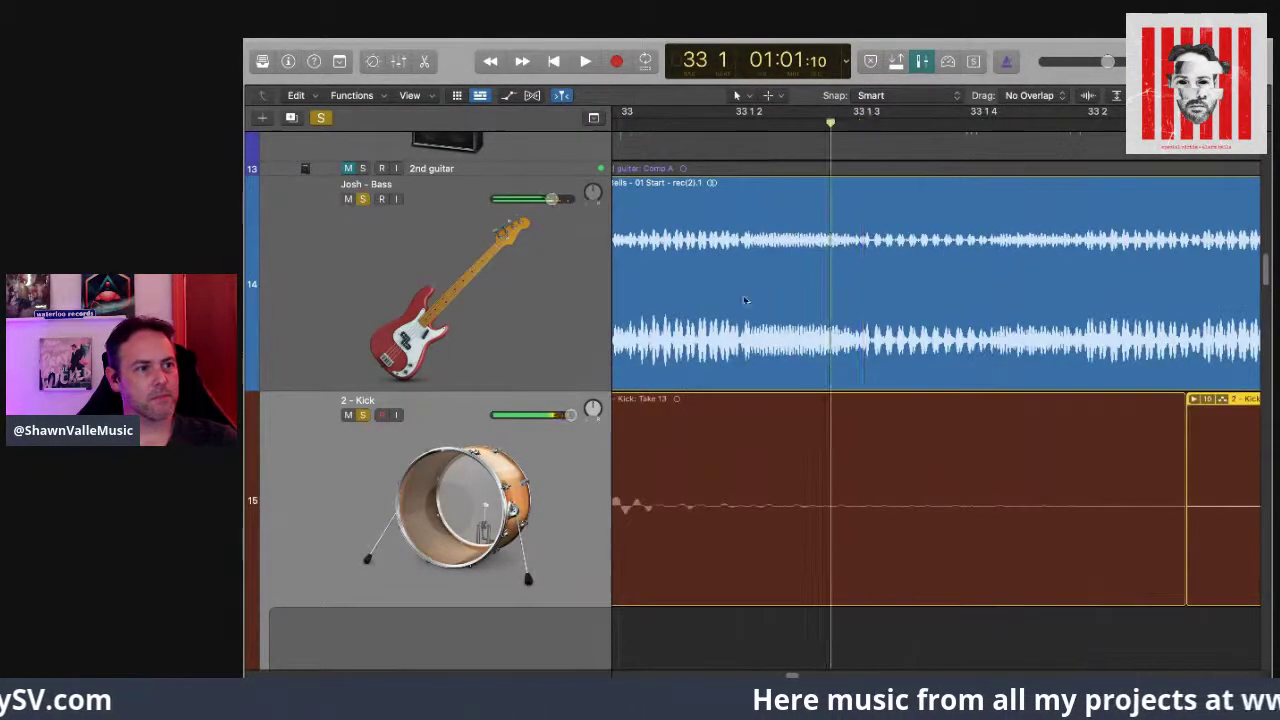
Step: Play Bass and Kick from bar 32 beat 1 to bar 33 beat 1
{"action": "key", "text": "super+Left"}
{"action": "key", "text": "super+Left"}
{"action": "key", "text": "super+Left"}
{"action": "key", "text": "super+Left"}
{"action": "key", "text": "super+Left"}
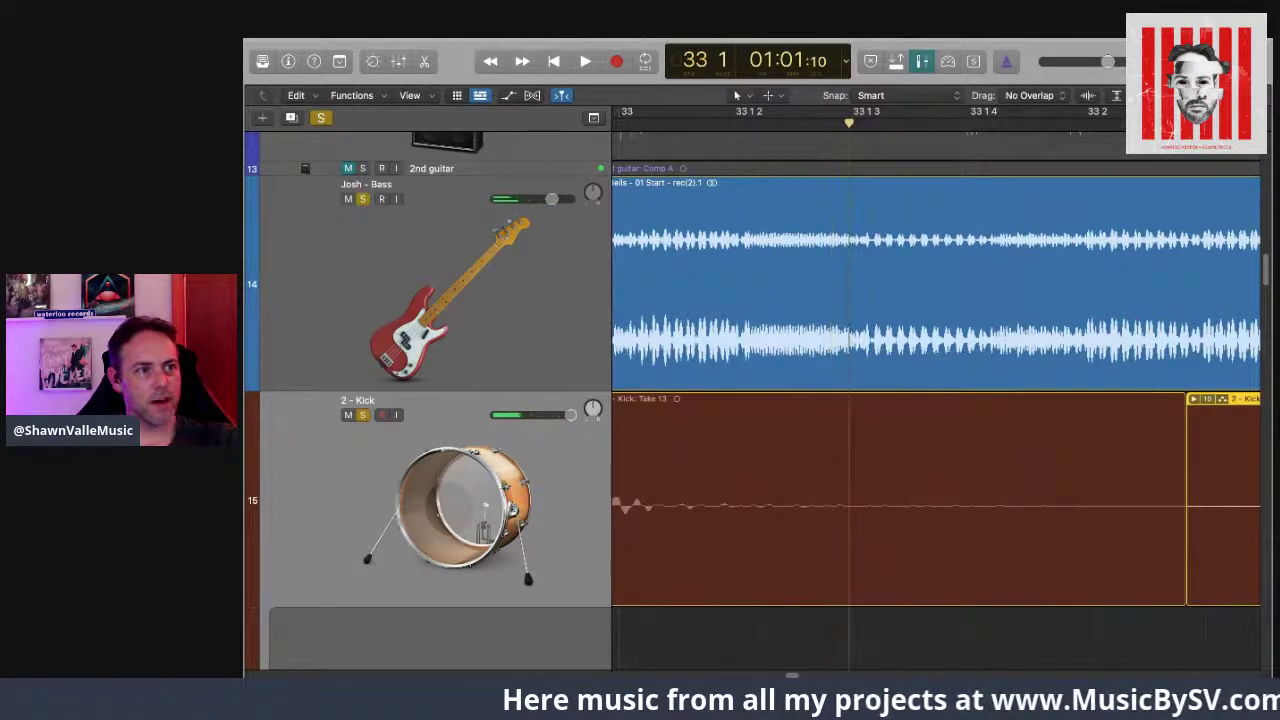
{"action": "key", "text": "super+Left"}
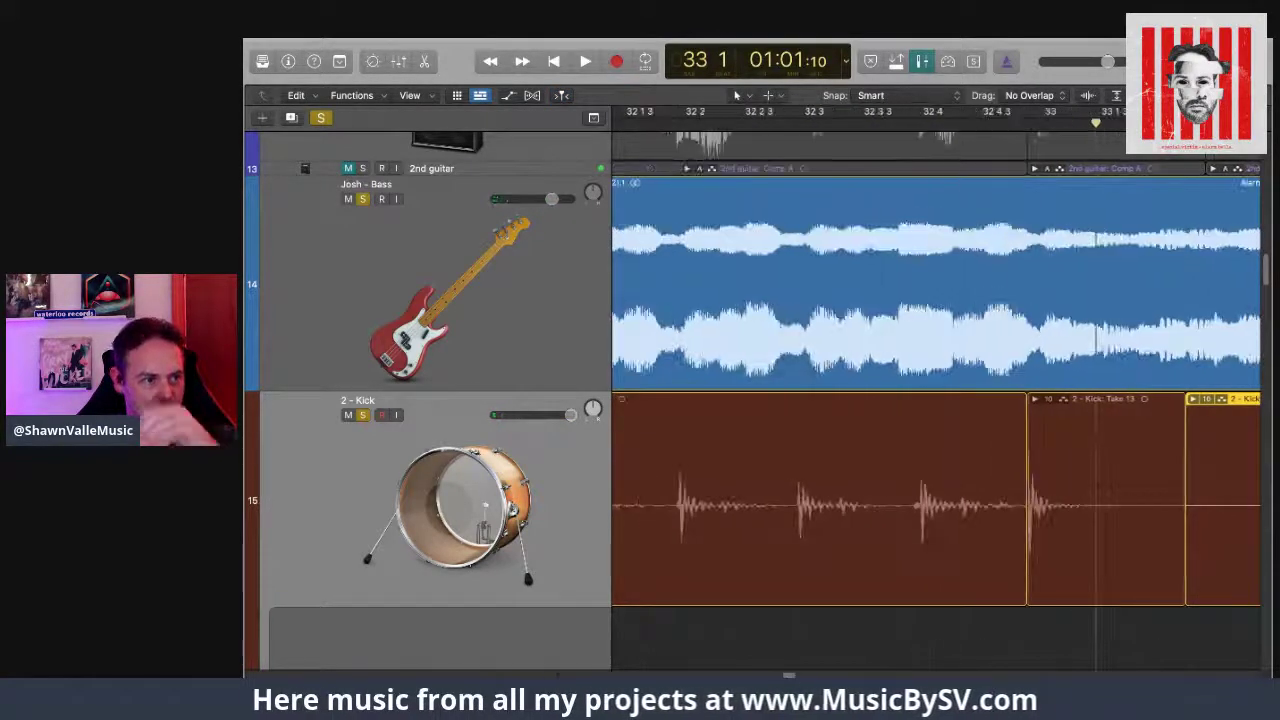
{"action": "key", "text": "comma"}
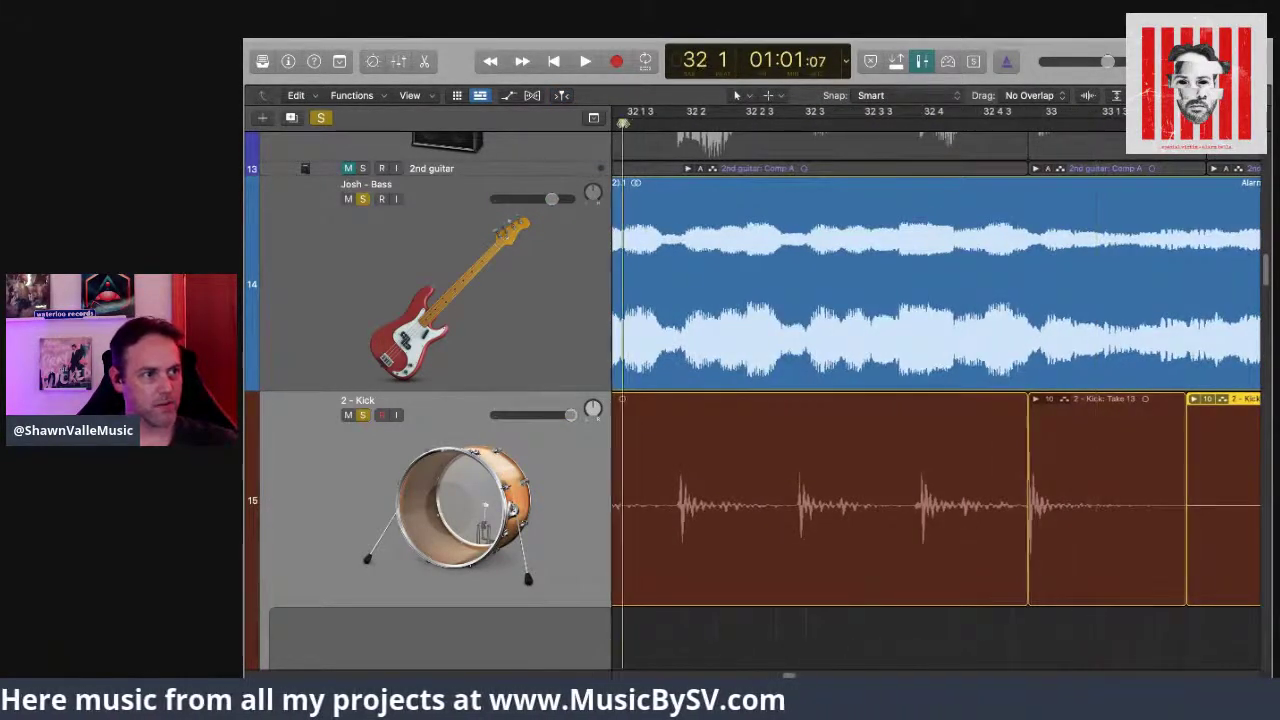
{"action": "key", "text": "space"}
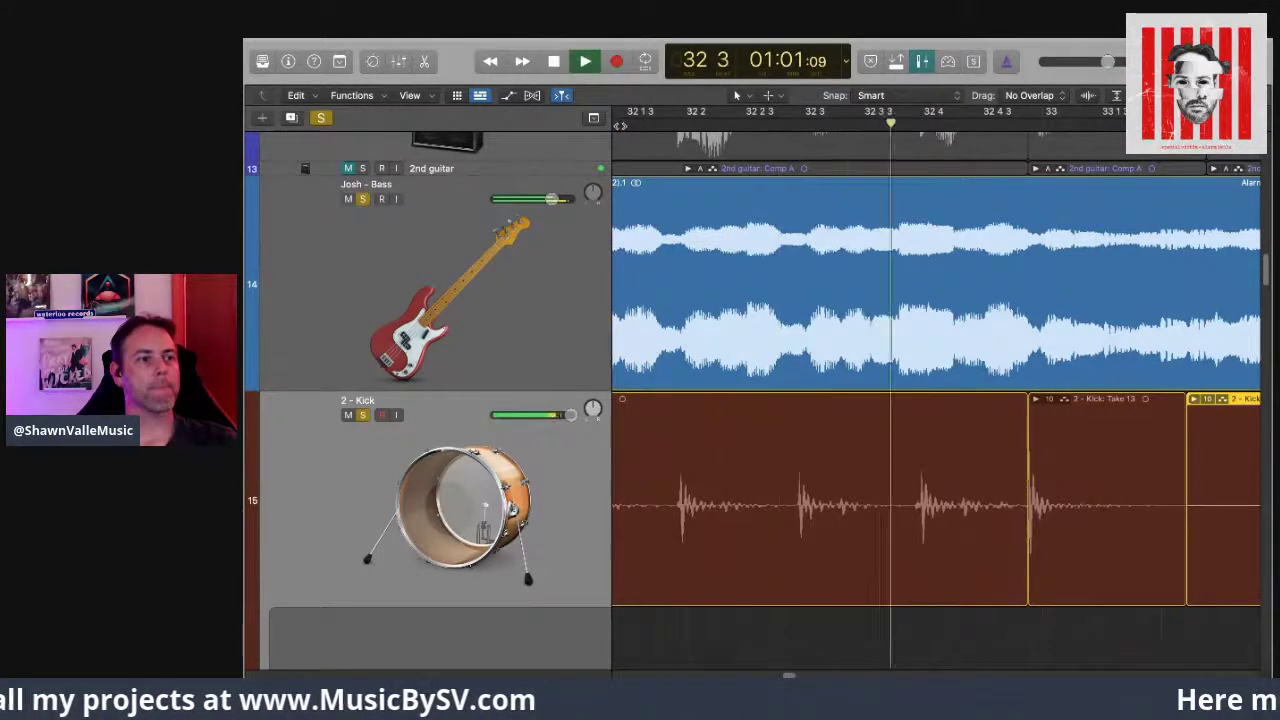
{"action": "key", "text": "space"}
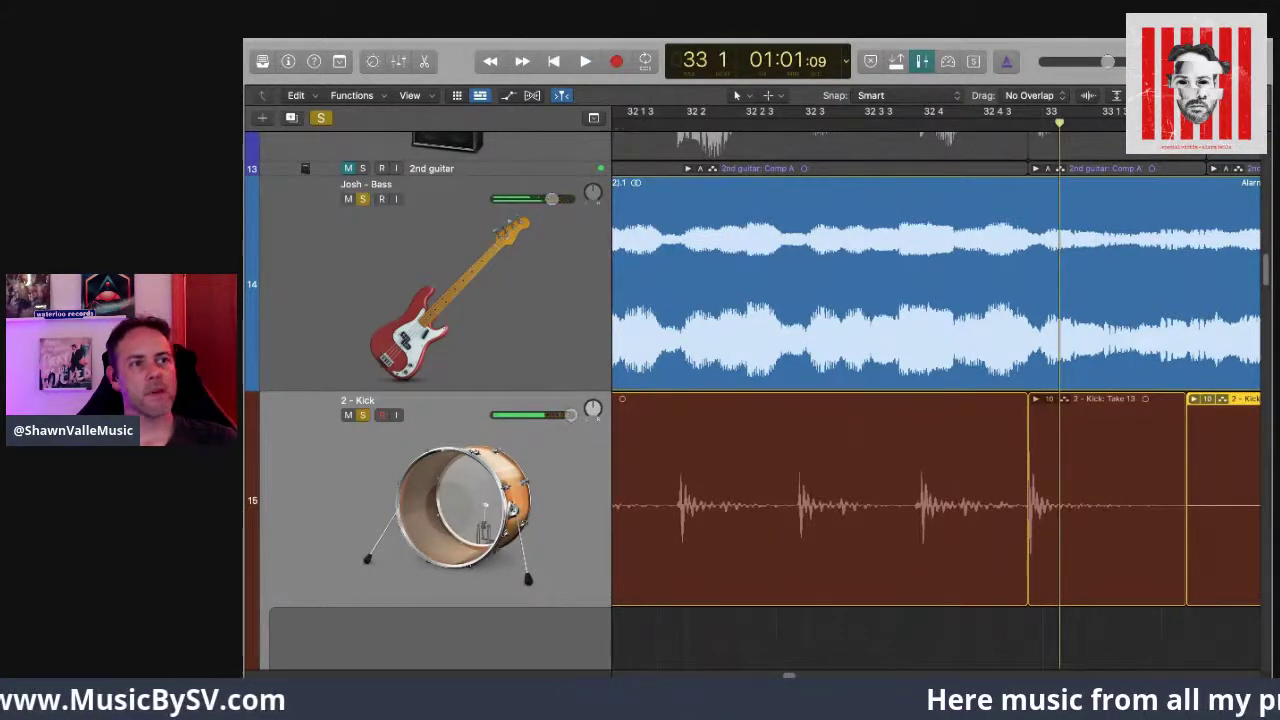
Step: Move the isolated Kick region later so that its hit starts exactly at bar 33 beat 1
{"action": "left_click_drag", "start_coordinate": [1059, 122], "coordinate": [1001, 130]}
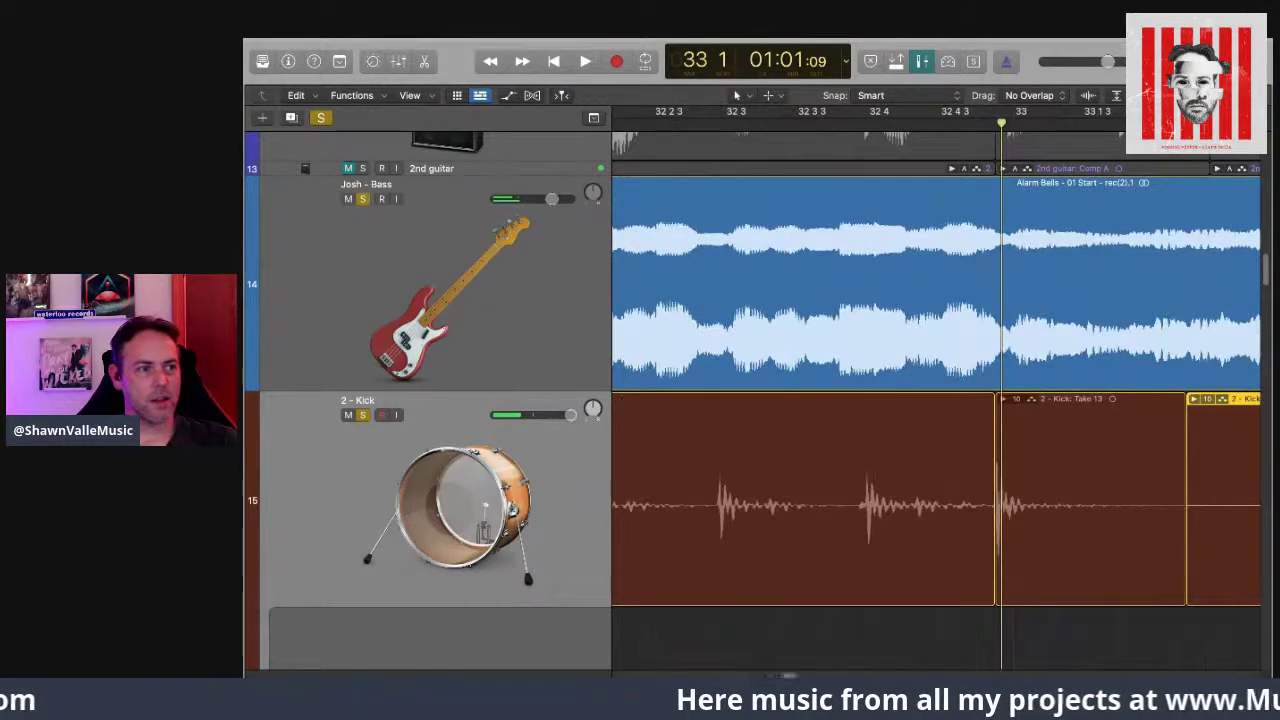
{"action": "key", "text": "super+Right"}
{"action": "key", "text": "super+Right"}
{"action": "key", "text": "super+Right"}
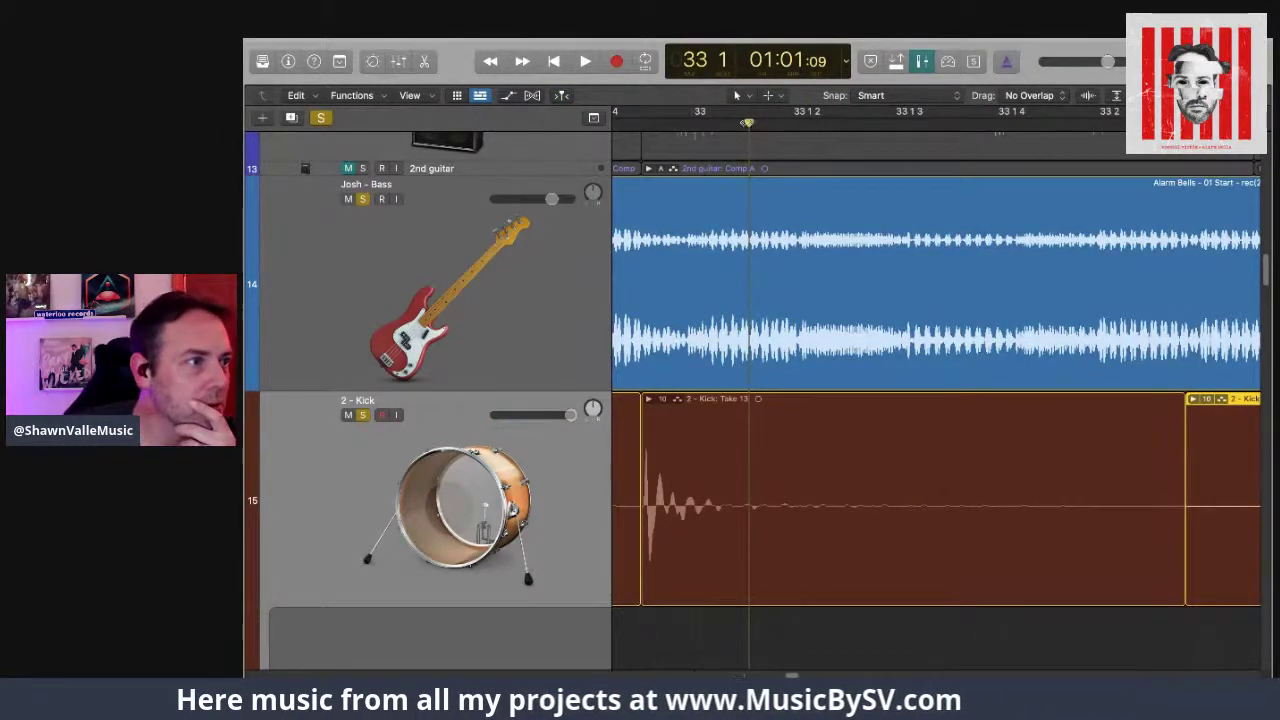
{"action": "left_click_drag", "start_coordinate": [750, 123], "coordinate": [690, 122]}
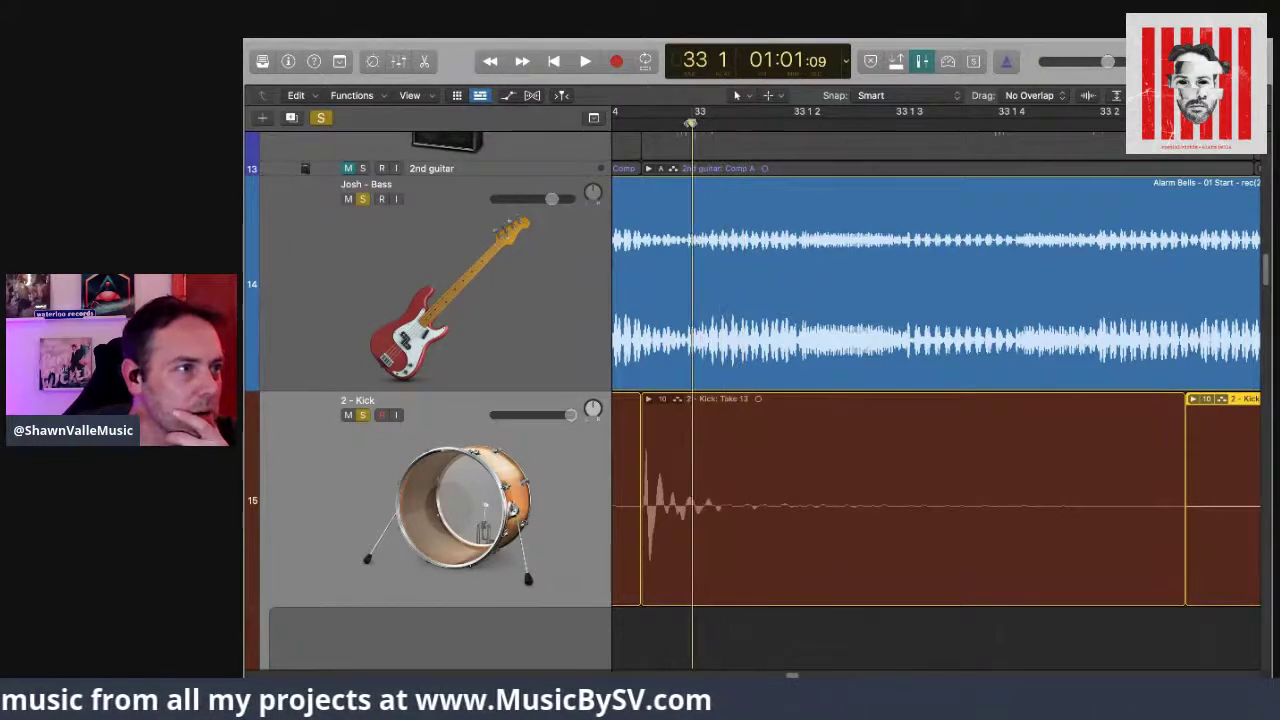
{"action": "left_click", "coordinate": [806, 442]}
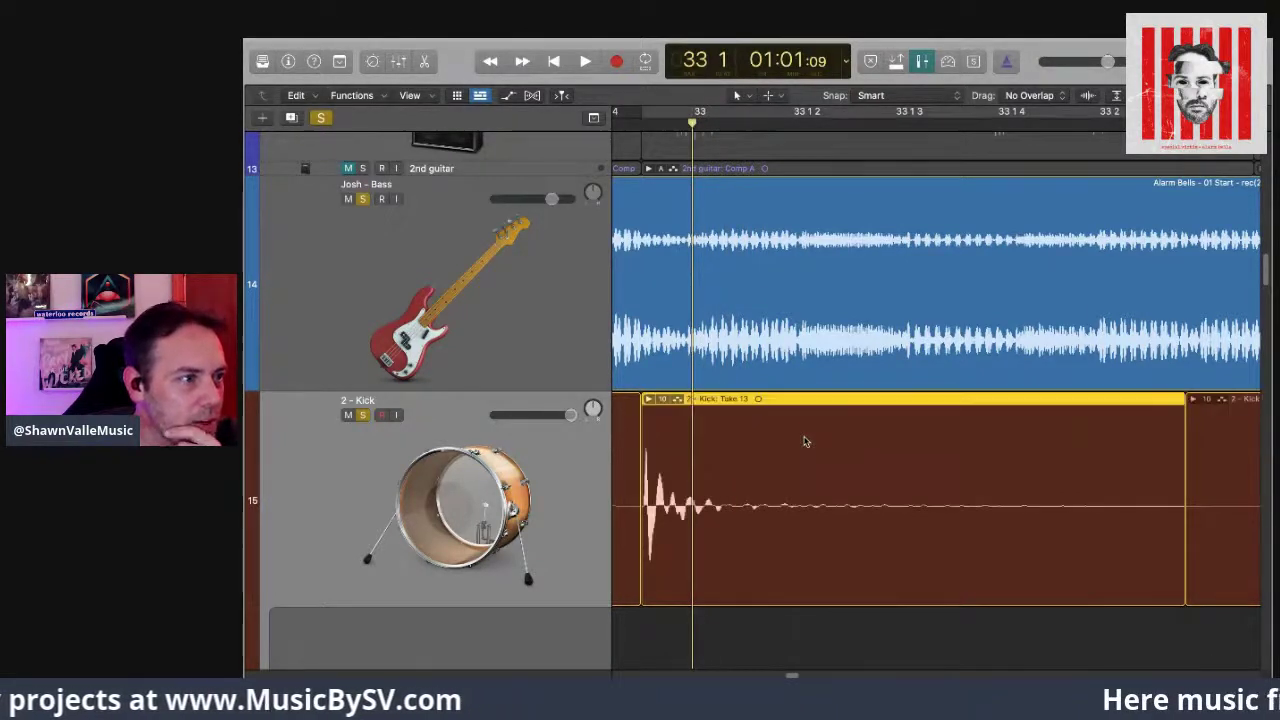
{"action": "left_click_drag", "start_coordinate": [806, 403], "coordinate": [857, 401]}
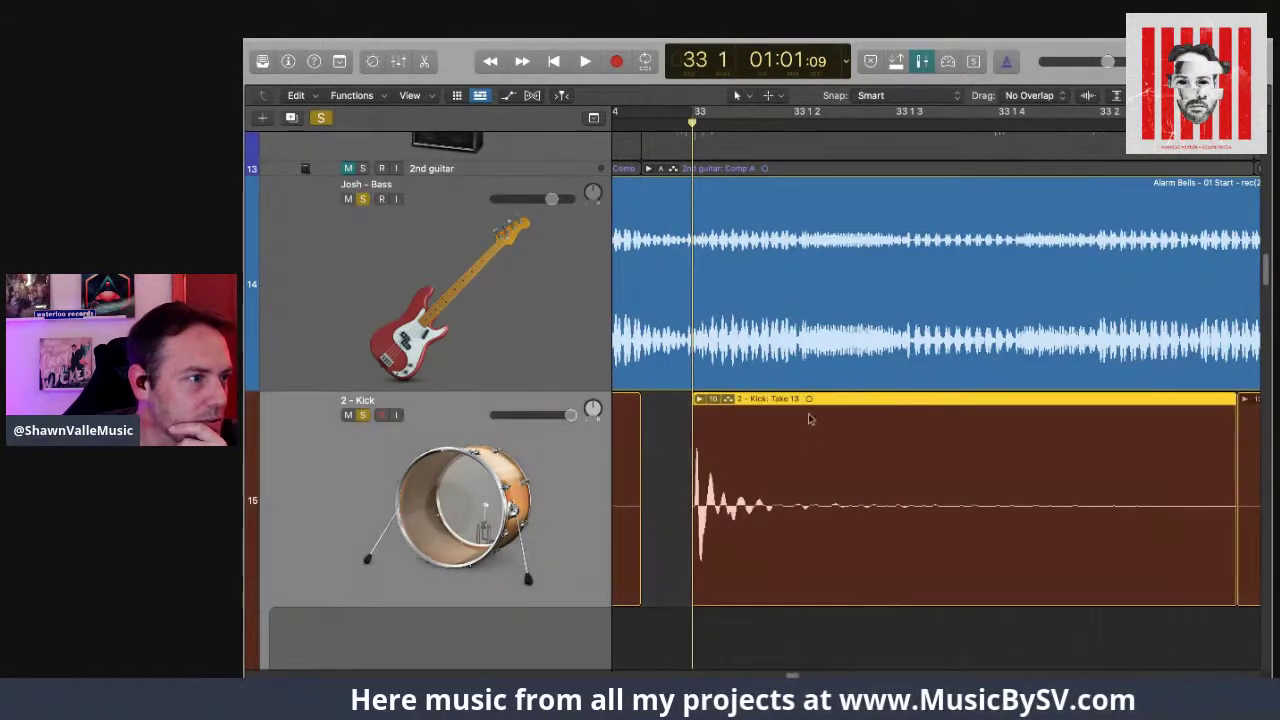
Step: Check the following Kick regions and play Bass and Kick through the moved hit up to bar 35 beat 4
{"action": "scroll", "coordinate": [1034, 447], "scroll_direction": "right", "scroll_amount": 10}
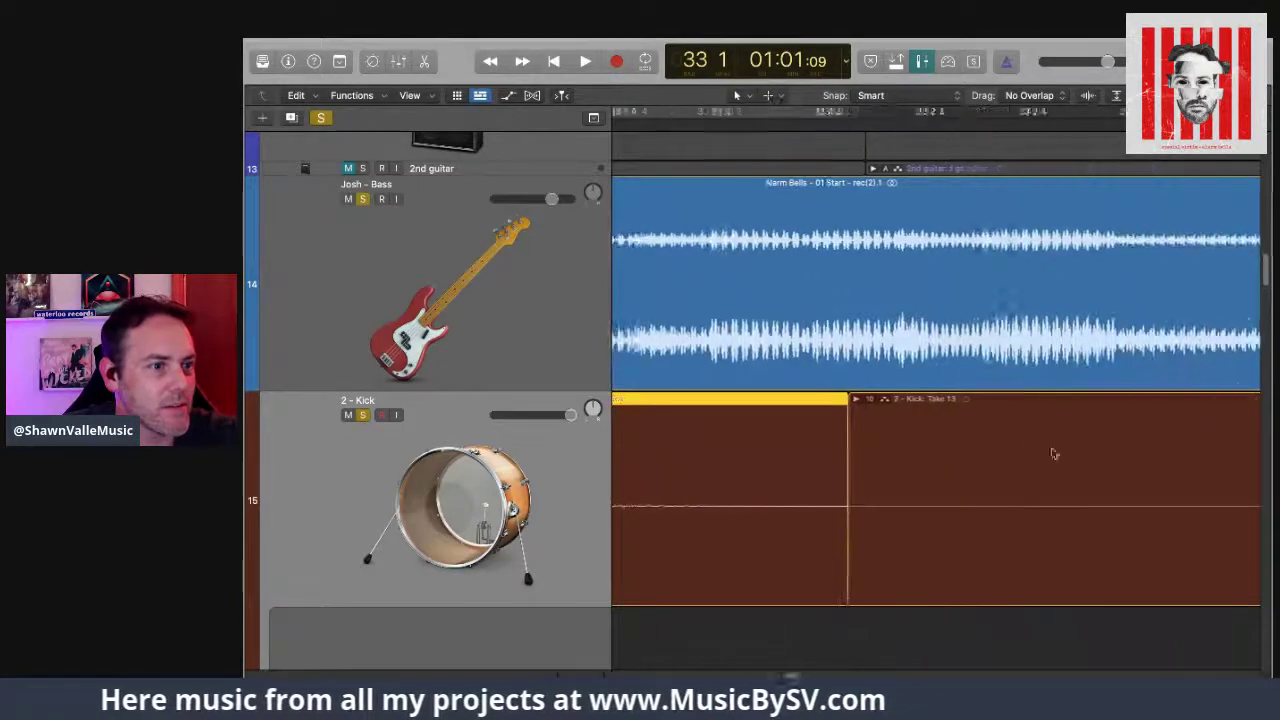
{"action": "scroll", "coordinate": [1017, 477], "scroll_direction": "right", "scroll_amount": 8}
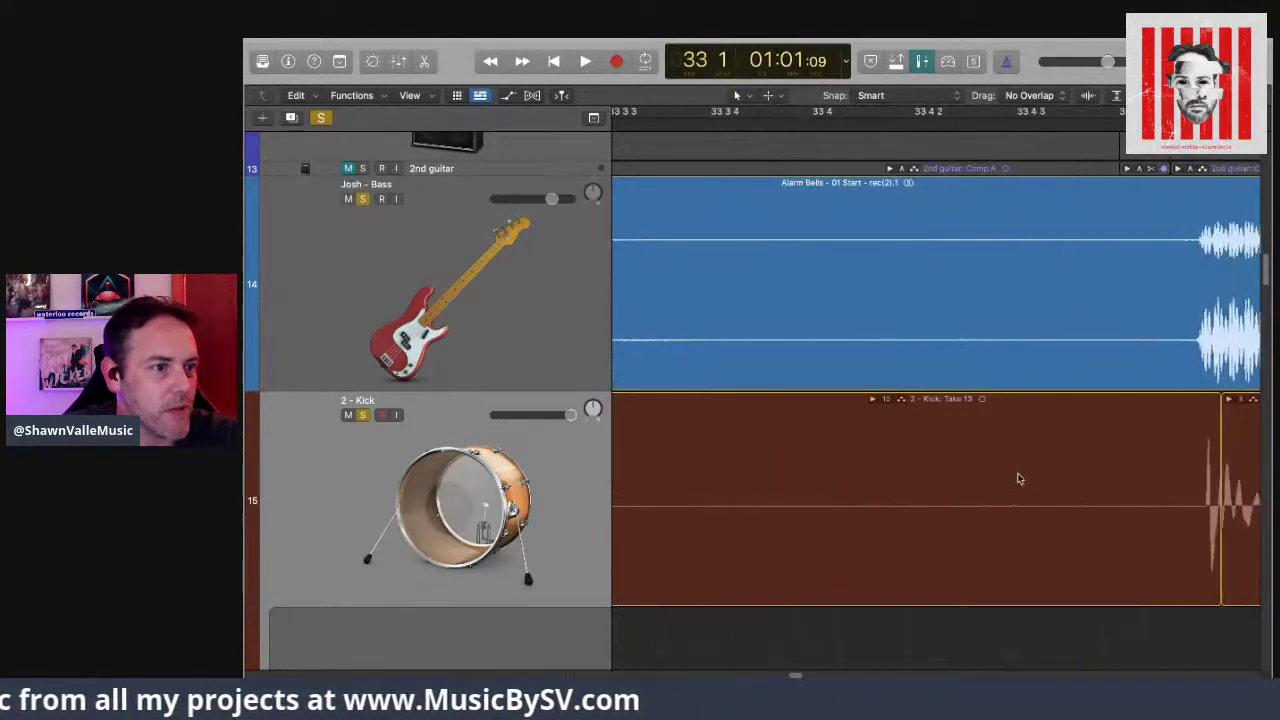
{"action": "scroll", "coordinate": [1005, 477], "scroll_direction": "left", "scroll_amount": 15}
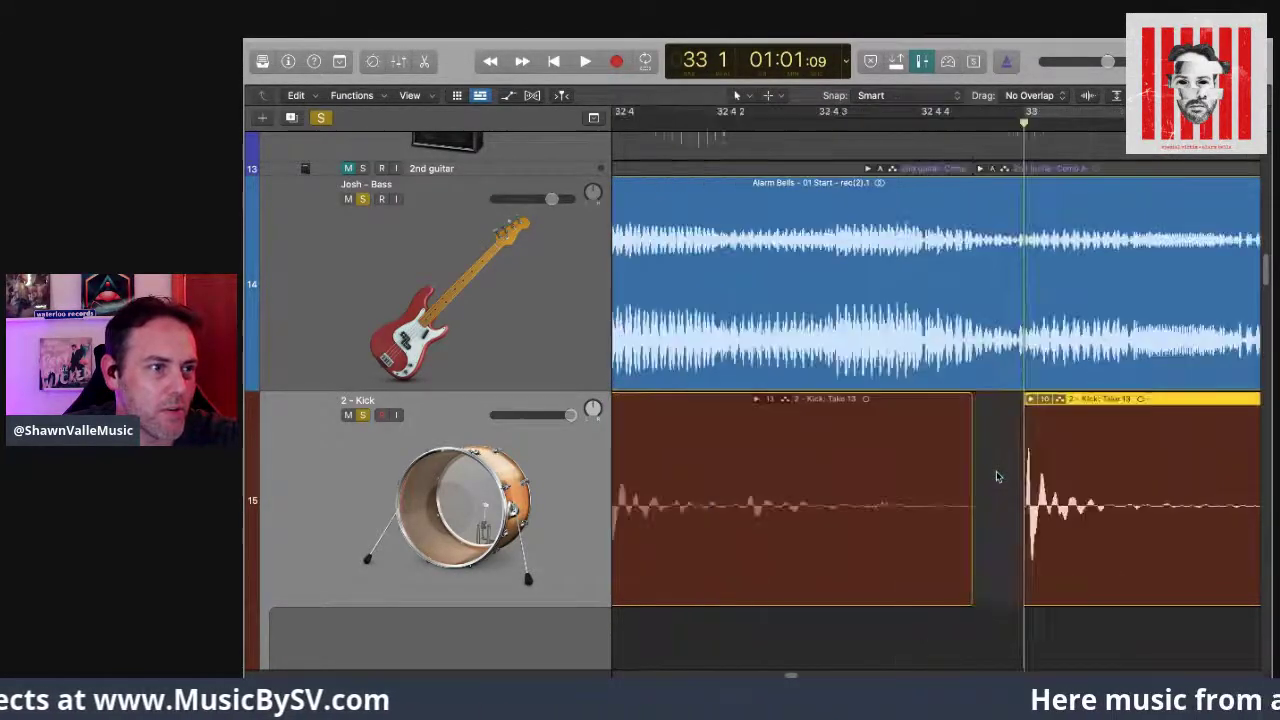
{"action": "scroll", "coordinate": [699, 222], "scroll_direction": "left", "scroll_amount": 6}
{"action": "left_click", "coordinate": [648, 115]}
{"action": "key", "text": "space"}
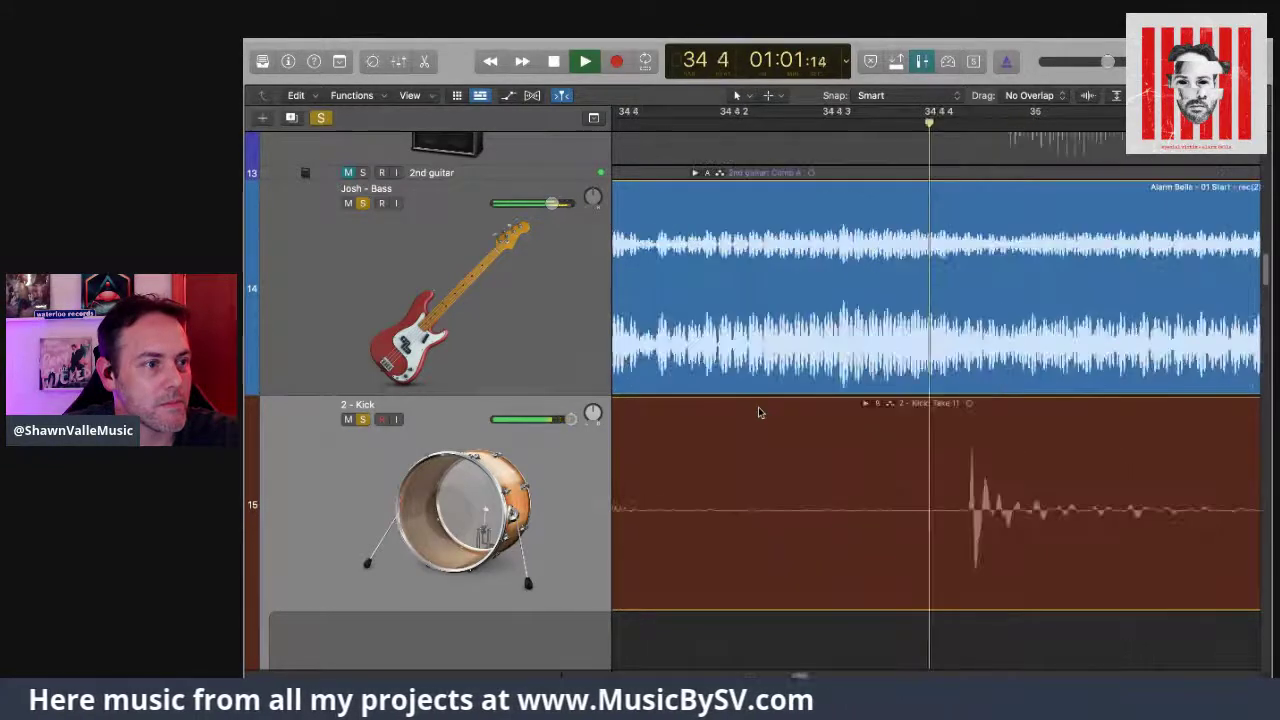
{"action": "key", "text": "space"}
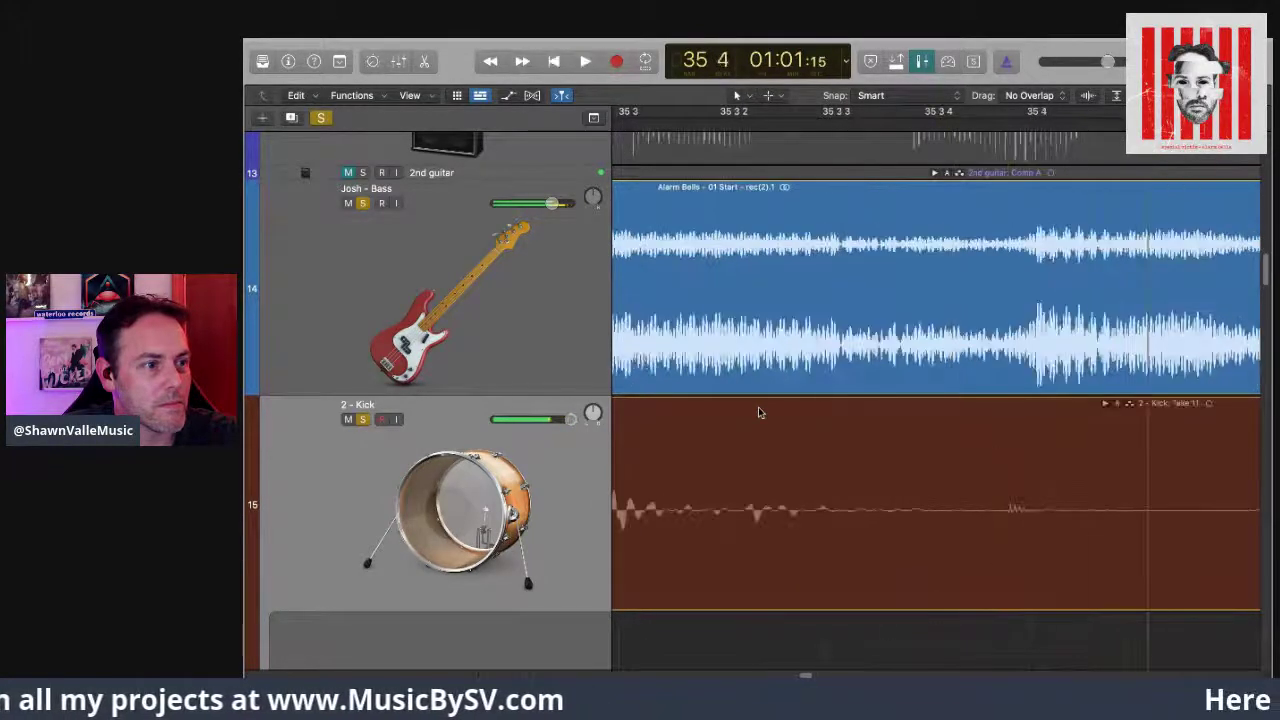
Step: Examine the gap in the Kick track between the end of bar 32 and the moved hit at bar 33
{"action": "scroll", "coordinate": [877, 444], "scroll_direction": "left", "scroll_amount": 10}
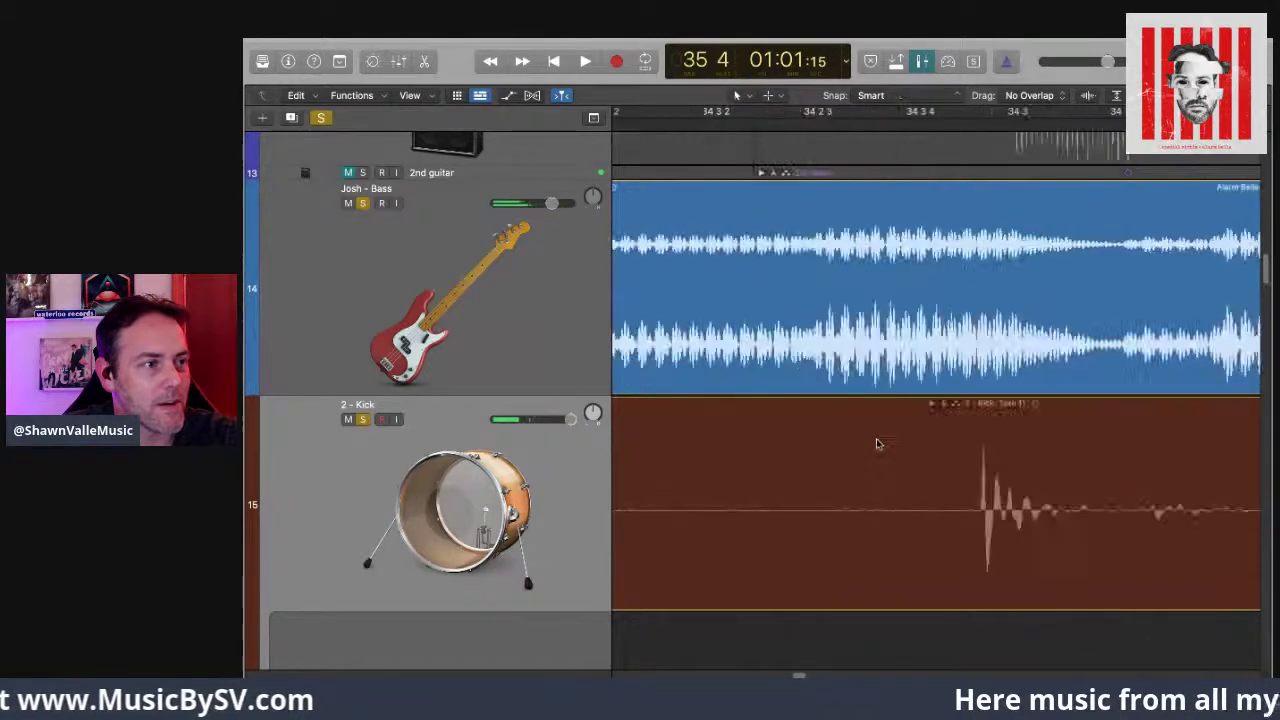
{"action": "scroll", "coordinate": [877, 444], "scroll_direction": "left", "scroll_amount": 5}
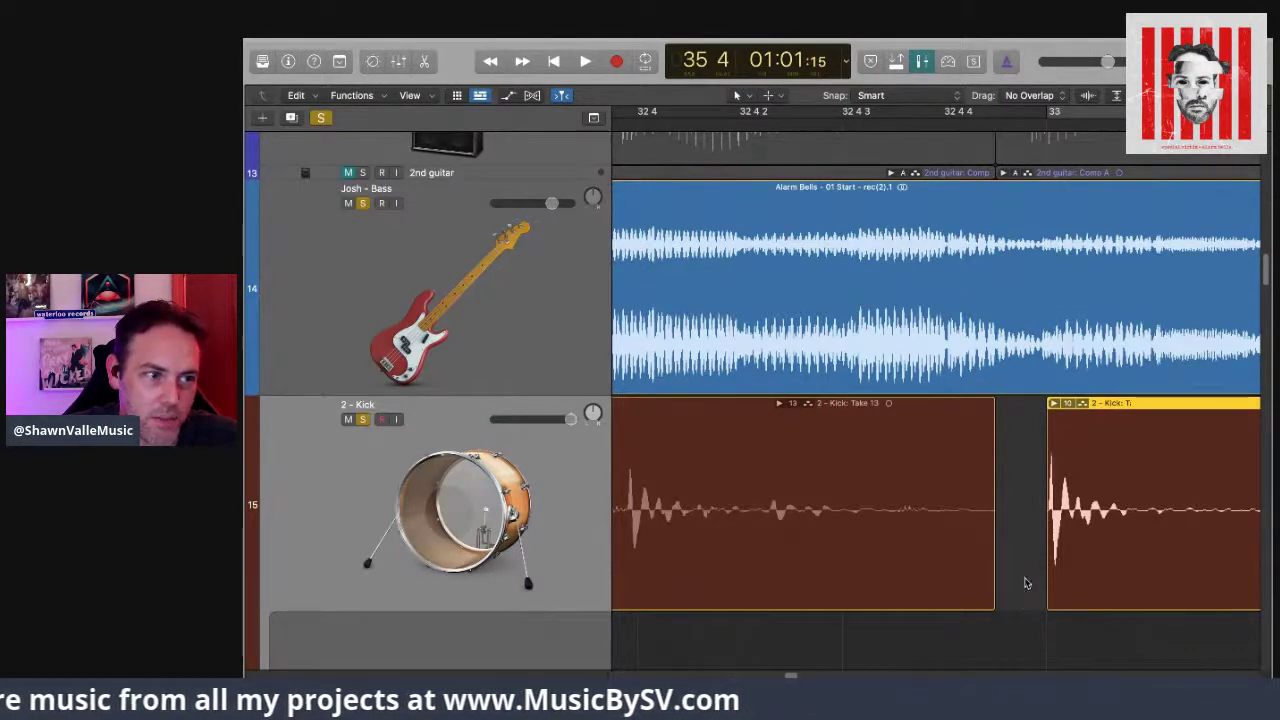
{"action": "left_click", "coordinate": [945, 121]}
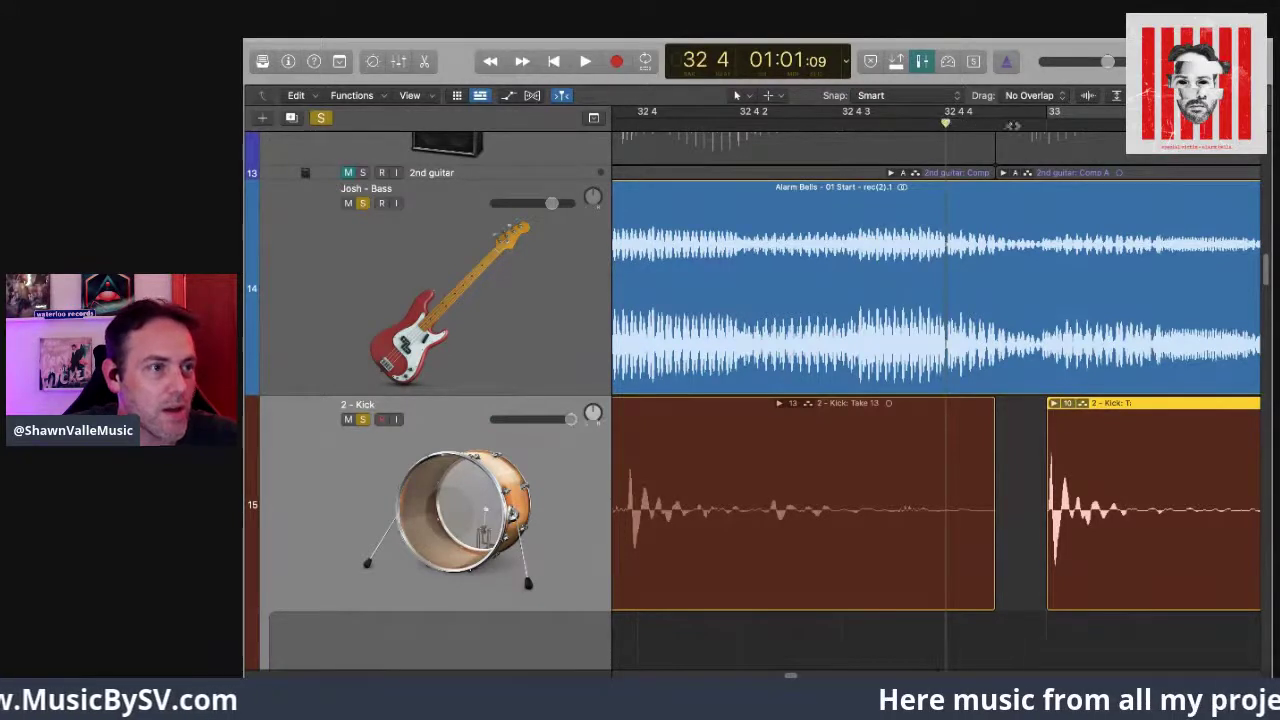
{"action": "left_click", "coordinate": [1048, 123]}
{"action": "left_click_drag", "start_coordinate": [1047, 123], "coordinate": [1002, 125]}
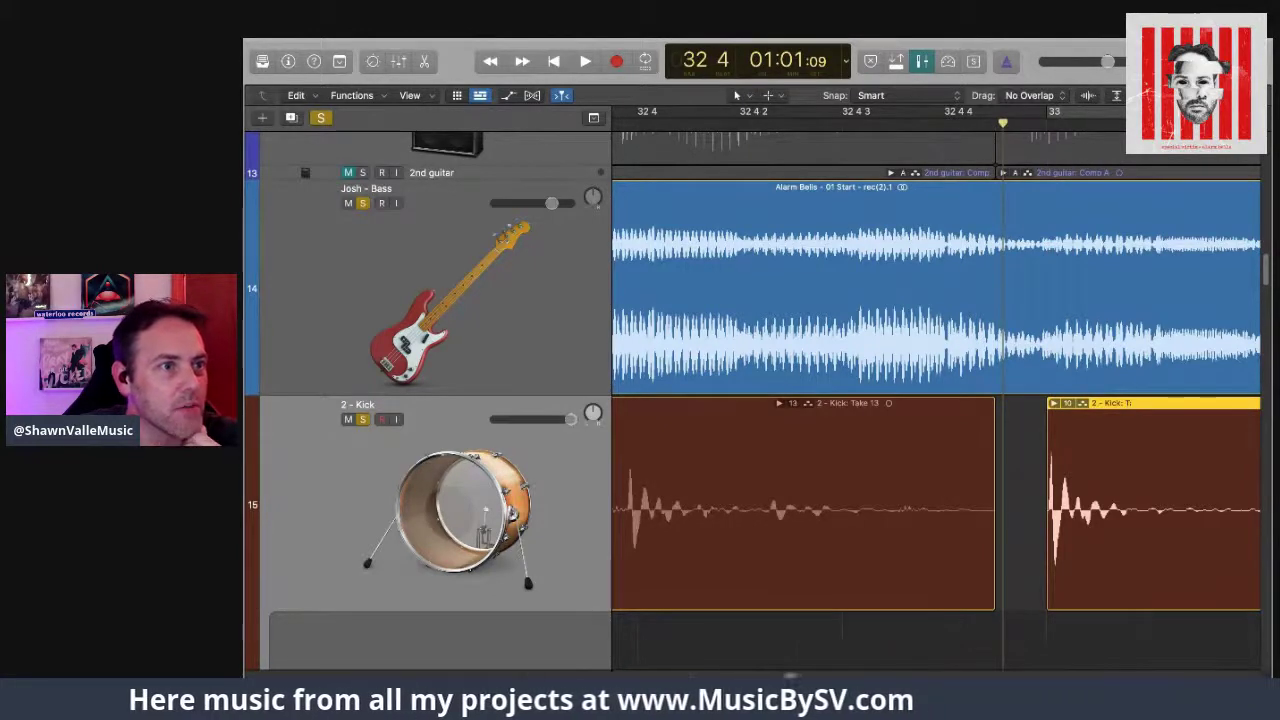
Step: Reduce the track height and turn off solo on the Kick and Bass tracks
{"action": "key", "text": "z"}
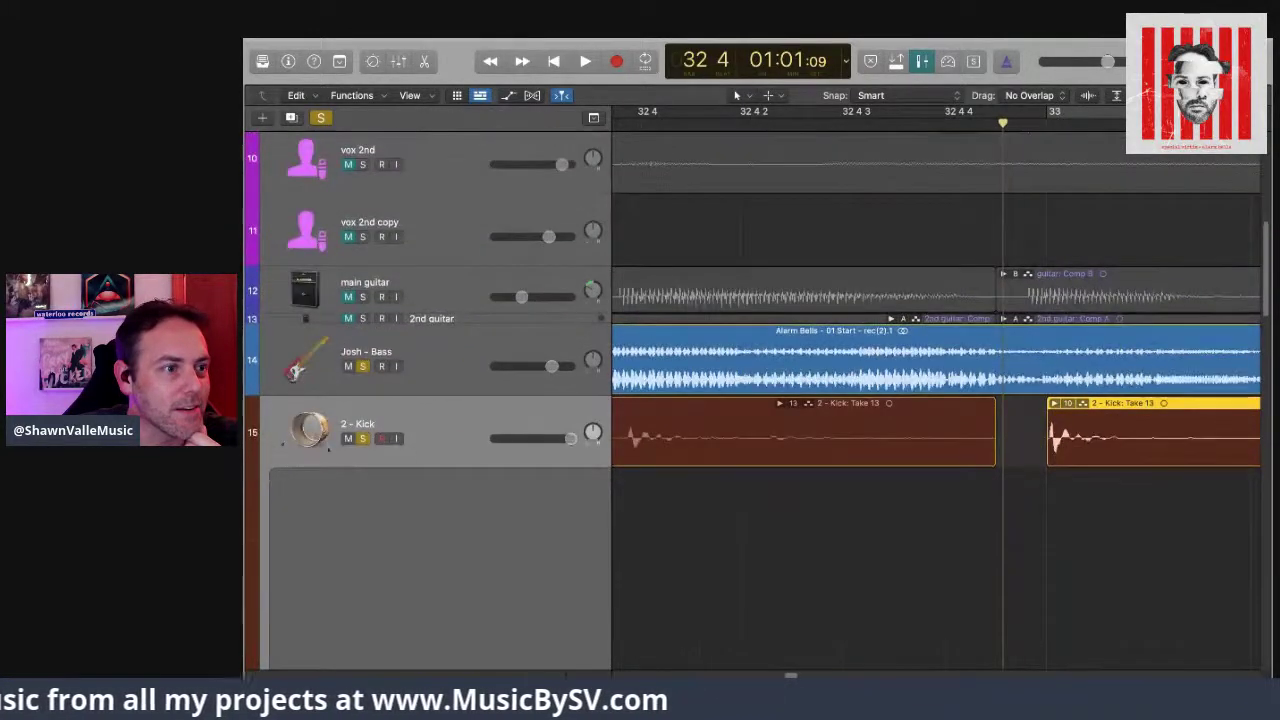
{"action": "left_click", "coordinate": [369, 425]}
{"action": "left_click", "coordinate": [362, 366]}
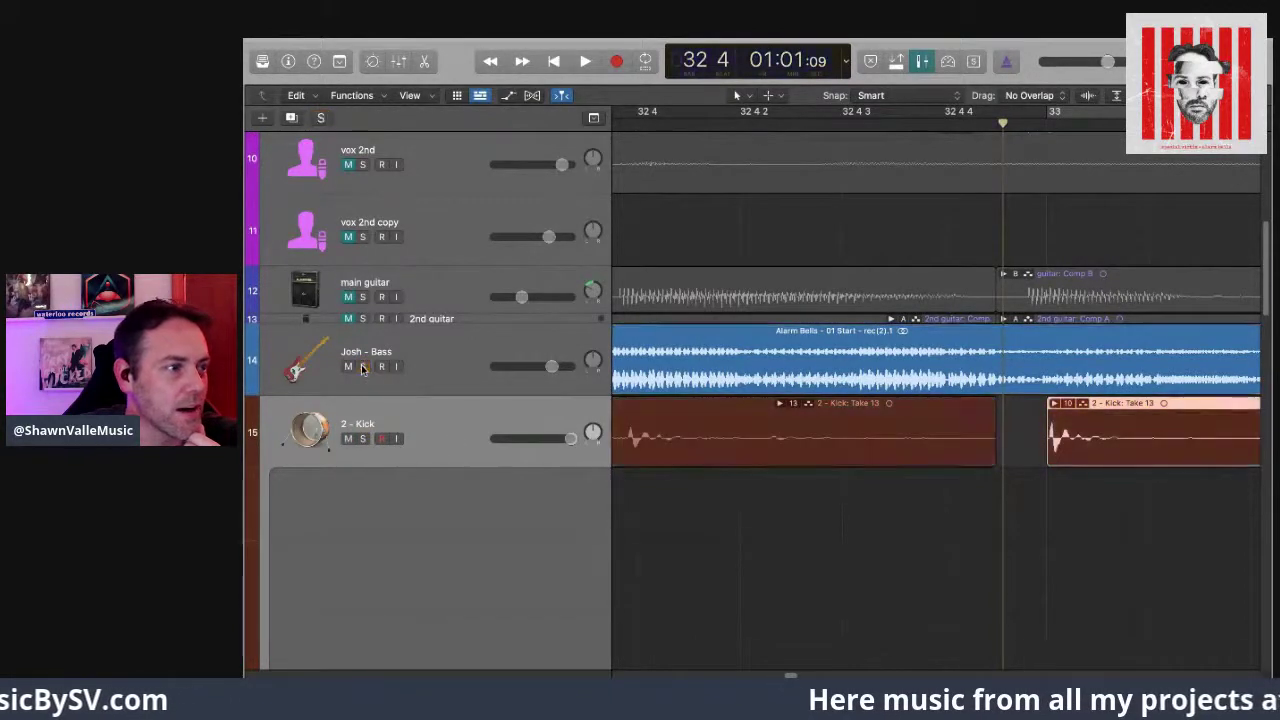
Step: Play the unsoloed mix from bar 32 beat 3 to bar 33 beat 1
{"action": "scroll", "coordinate": [851, 241], "scroll_direction": "left", "scroll_amount": 5}
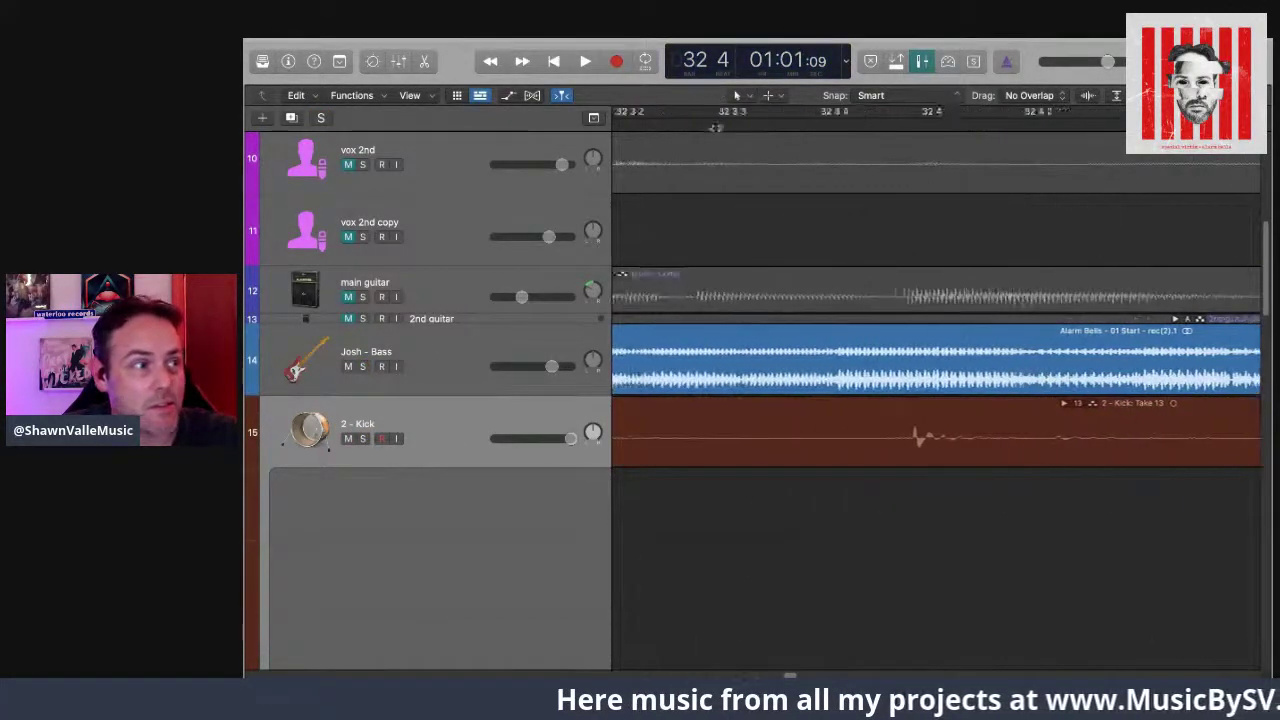
{"action": "left_click", "coordinate": [703, 125]}
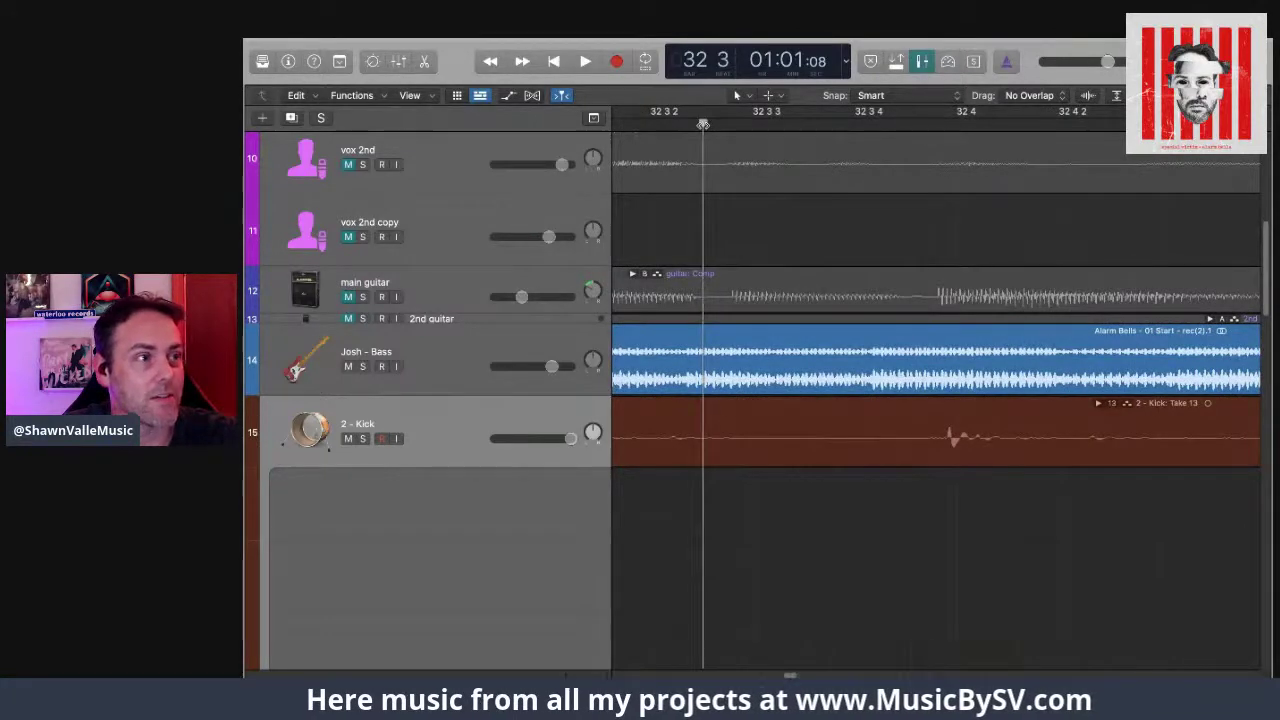
{"action": "key", "text": "space"}
{"action": "key", "text": "space"}
Step: Play the unsoloed mix from bar 31 beat 4 to bar 33 beat 3
{"action": "scroll", "coordinate": [843, 257], "scroll_direction": "left", "scroll_amount": 10}
{"action": "scroll", "coordinate": [737, 200], "scroll_direction": "left", "scroll_amount": 8}
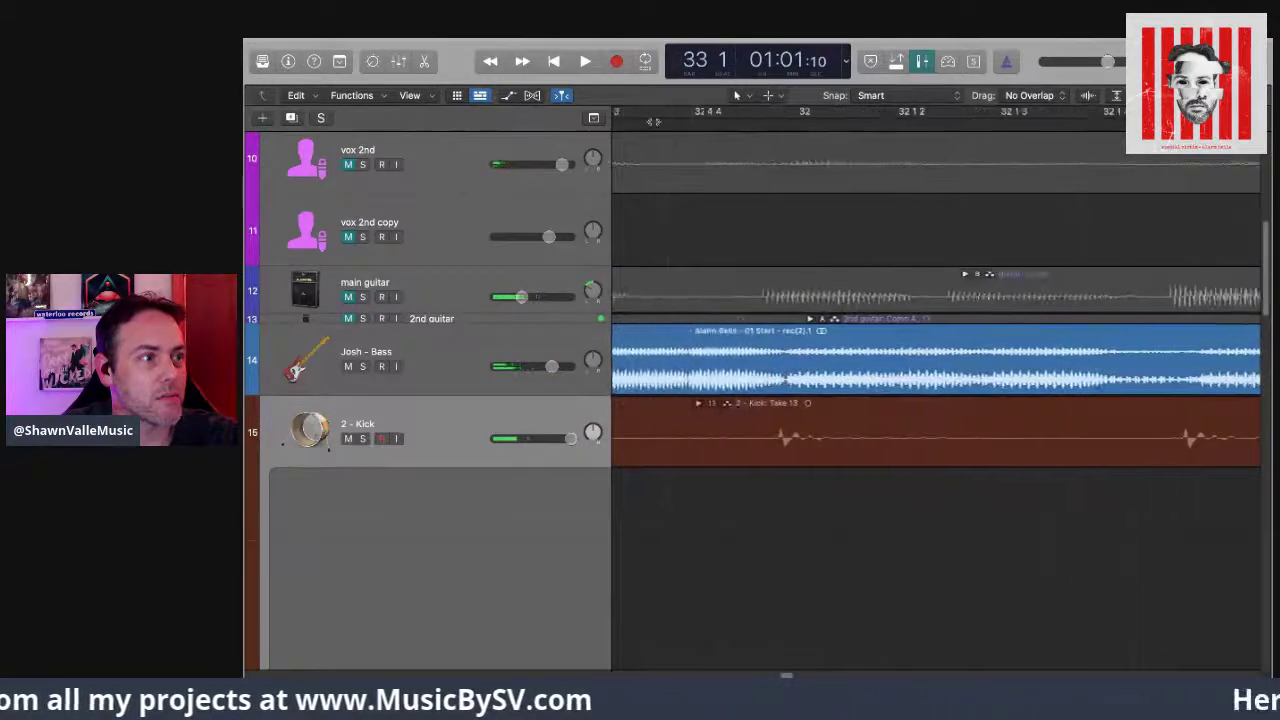
{"action": "left_click", "coordinate": [651, 124]}
{"action": "key", "text": "space"}
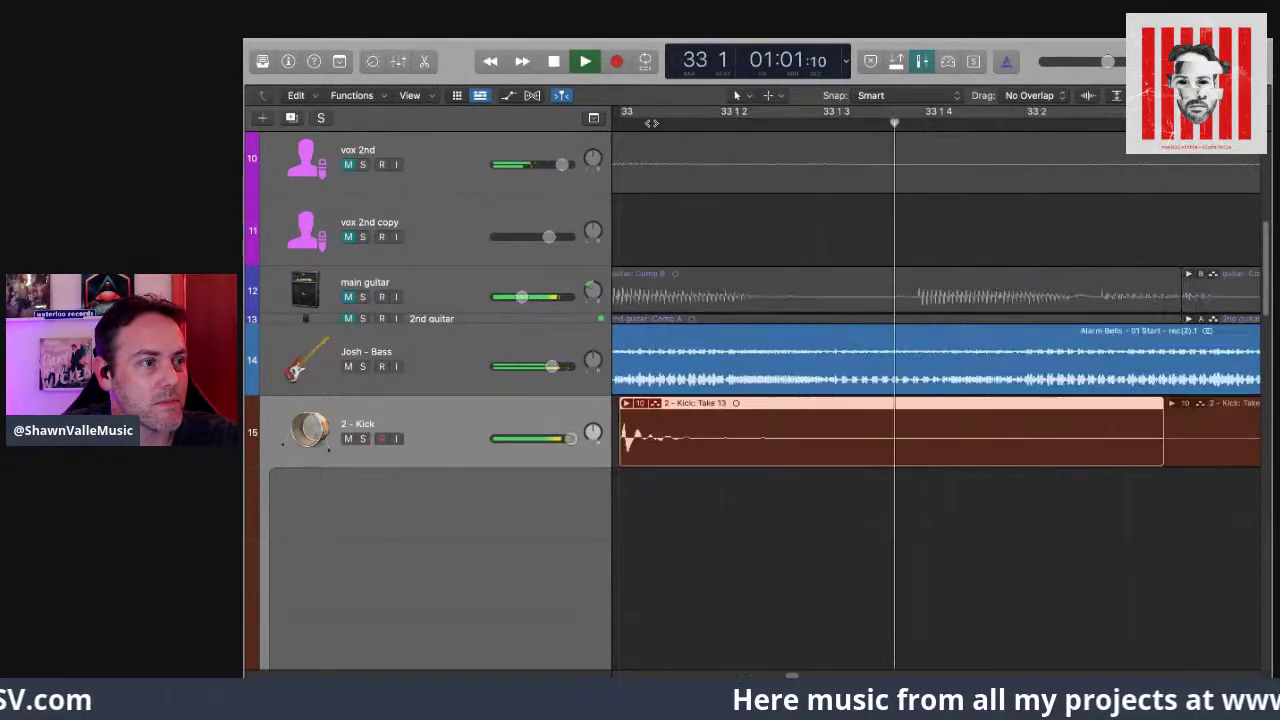
{"action": "key", "text": "space"}
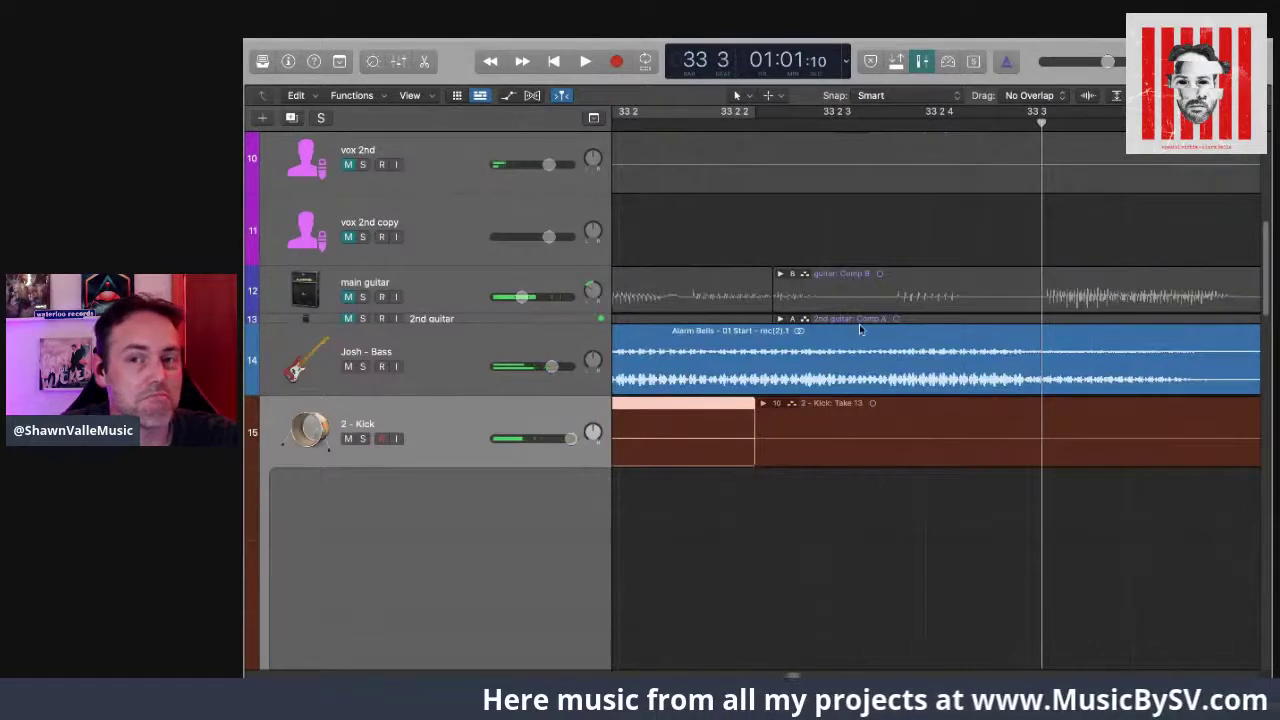
Step: Play the unsoloed mix from bar 31 beat 3 to bar 36 beat 1
{"action": "scroll", "coordinate": [859, 324], "scroll_direction": "left", "scroll_amount": 5}
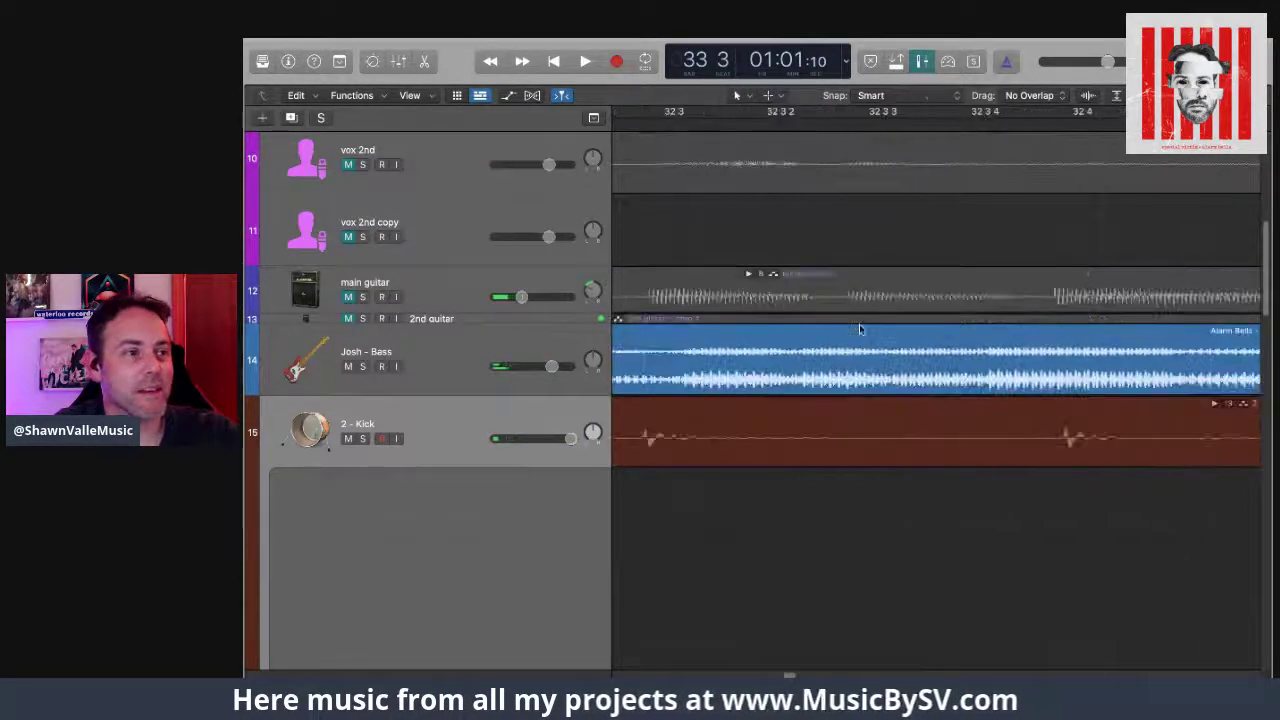
{"action": "scroll", "coordinate": [859, 324], "scroll_direction": "left", "scroll_amount": 5}
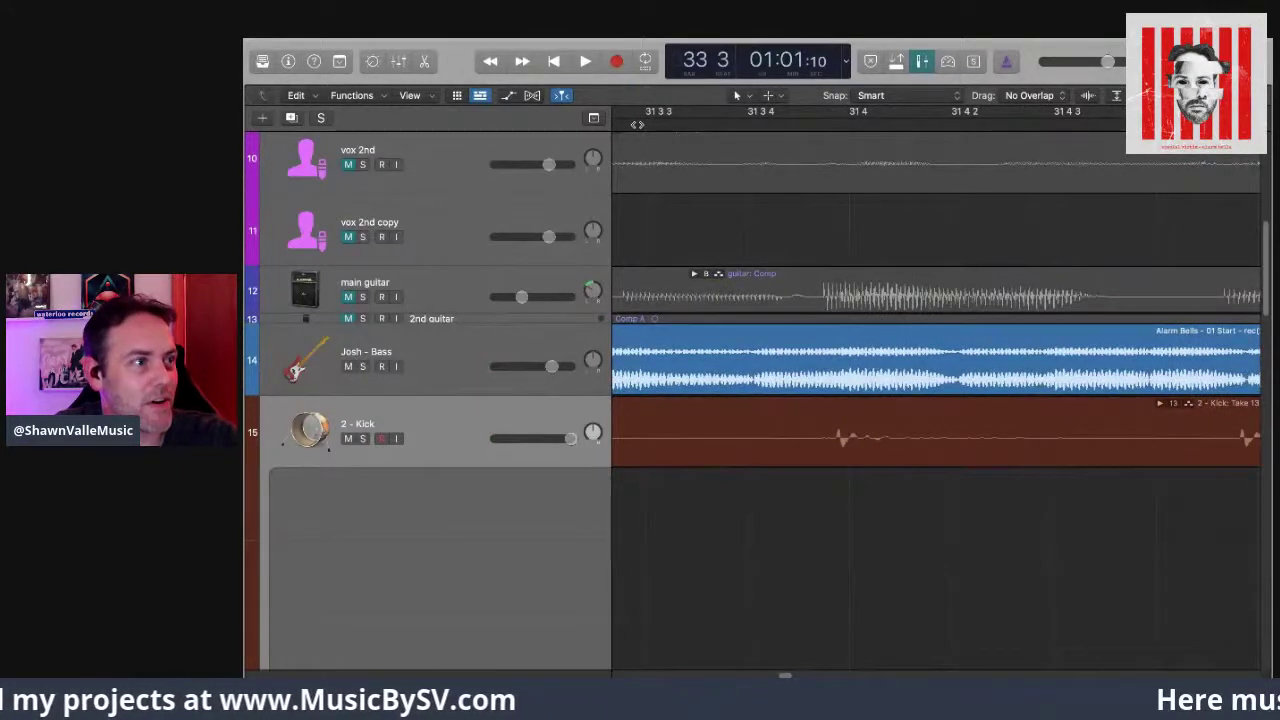
{"action": "left_click", "coordinate": [637, 125]}
{"action": "key", "text": "space"}
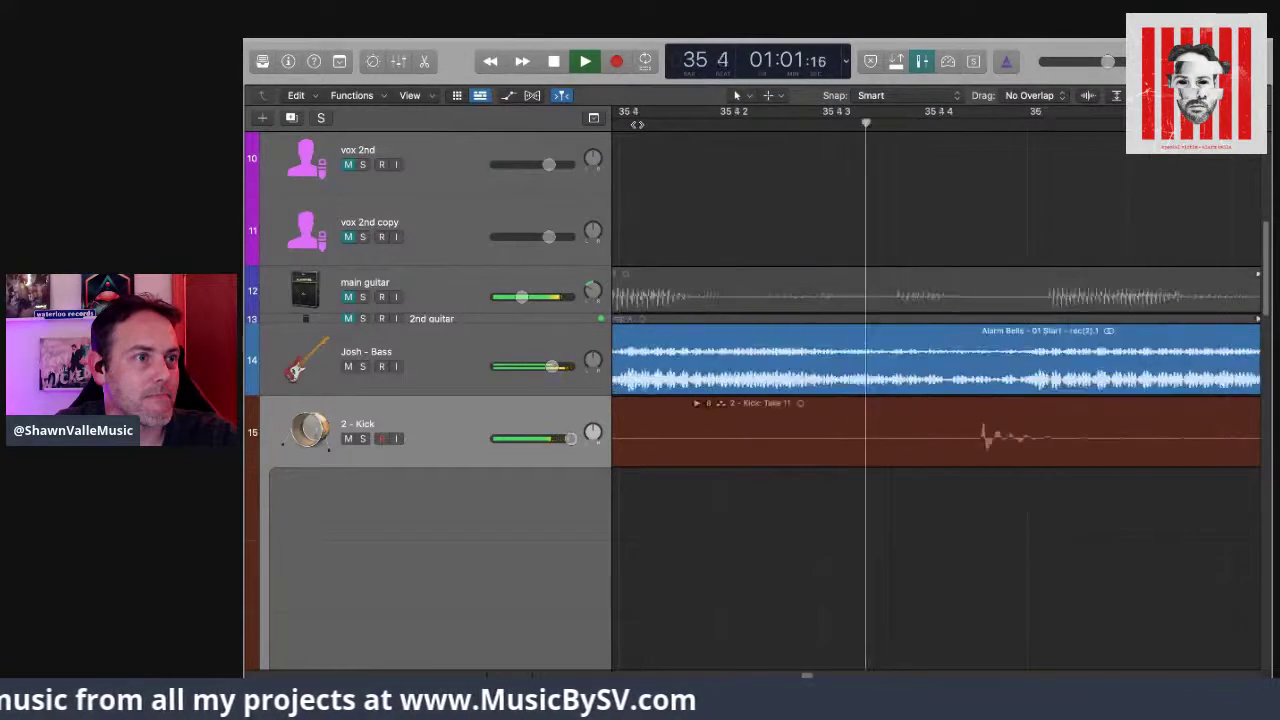
{"action": "key", "text": "space"}
{"action": "scroll", "coordinate": [805, 210], "scroll_direction": "left", "scroll_amount": 5}
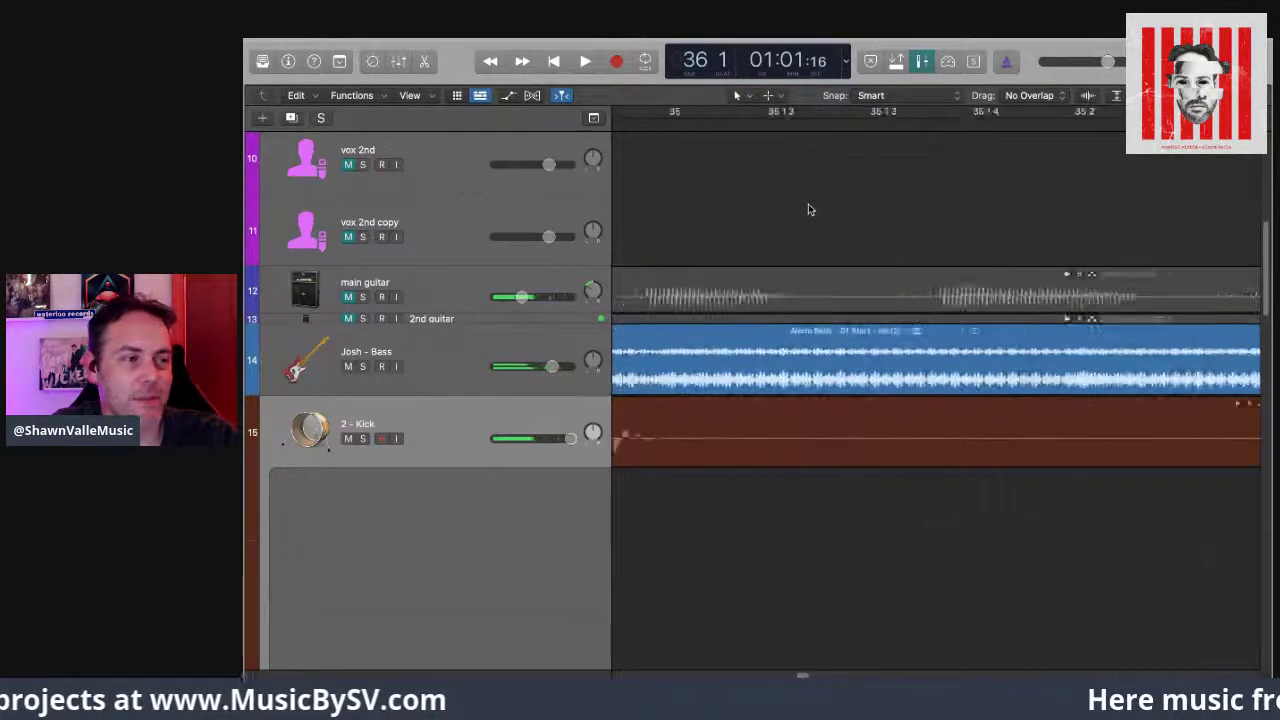
Step: Examine the kick hits against the bass from bar 32 beat 3 to bar 33, leaving the playhead in bar 32 beat 4
{"action": "scroll", "coordinate": [810, 209], "scroll_direction": "left", "scroll_amount": 5}
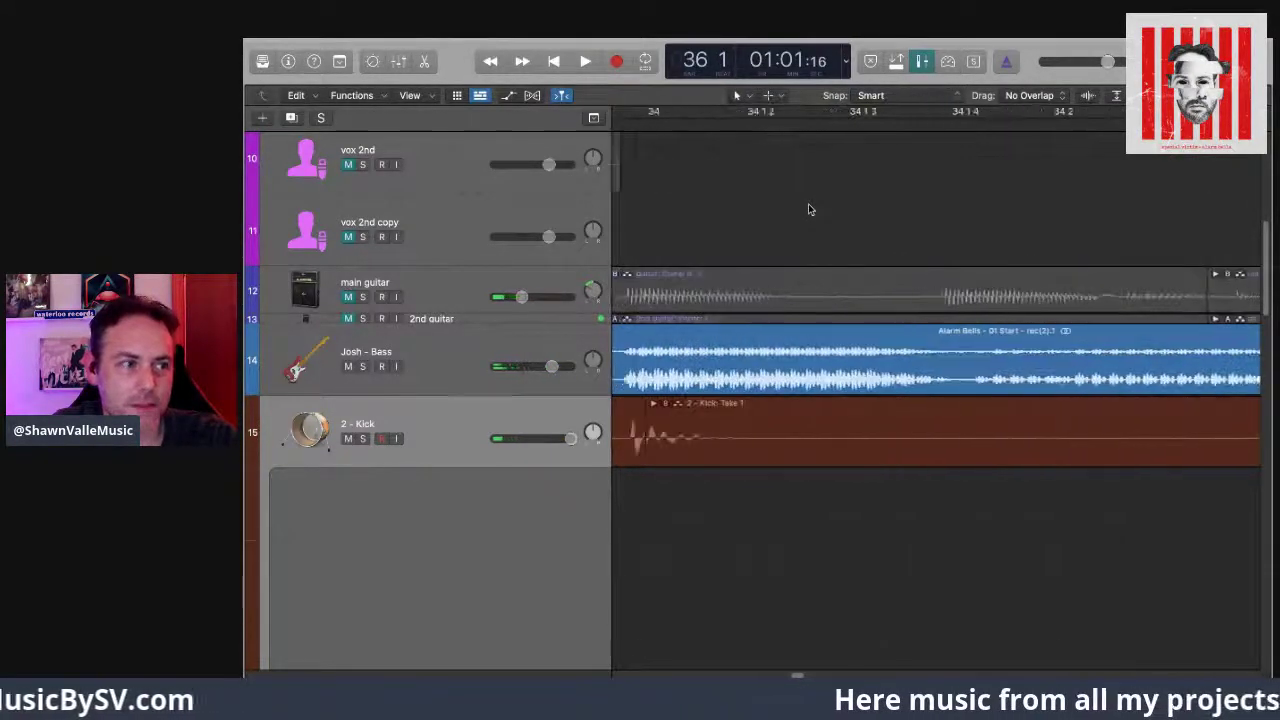
{"action": "scroll", "coordinate": [810, 209], "scroll_direction": "left", "scroll_amount": 7}
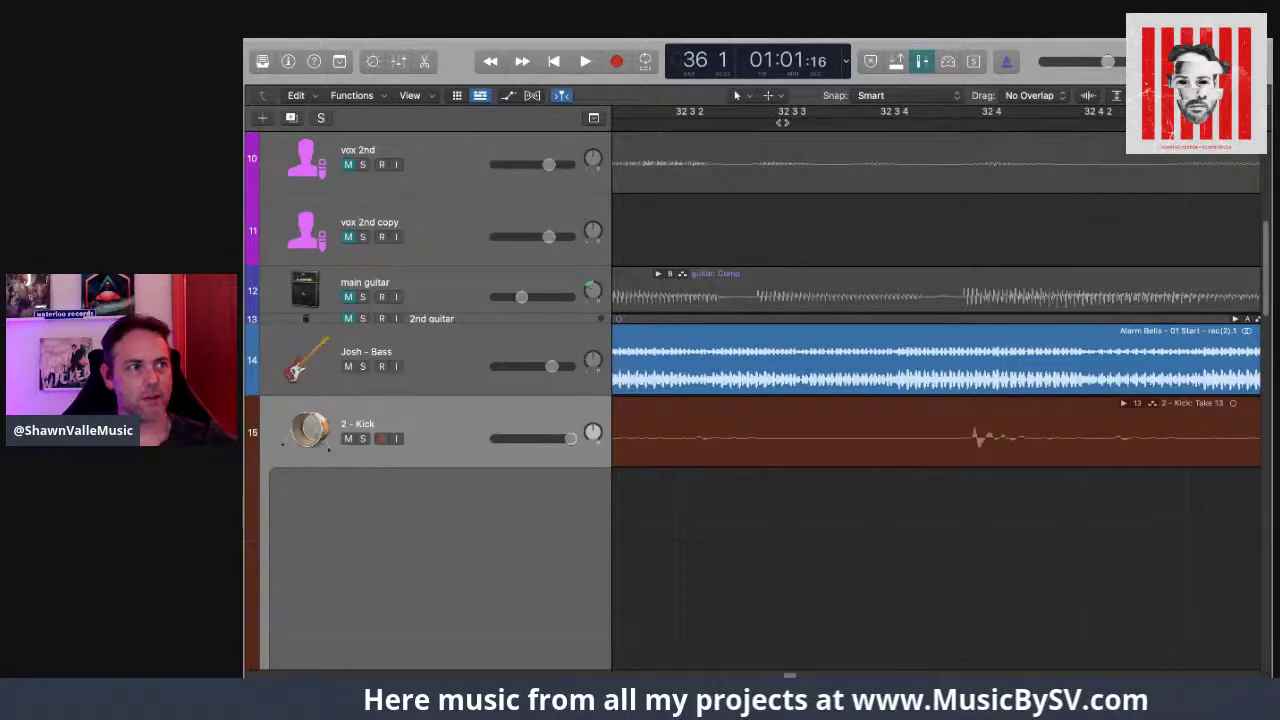
{"action": "left_click", "coordinate": [782, 121]}
{"action": "scroll", "coordinate": [922, 173], "scroll_direction": "left", "scroll_amount": 3}
{"action": "scroll", "coordinate": [1002, 234], "scroll_direction": "left", "scroll_amount": 3}
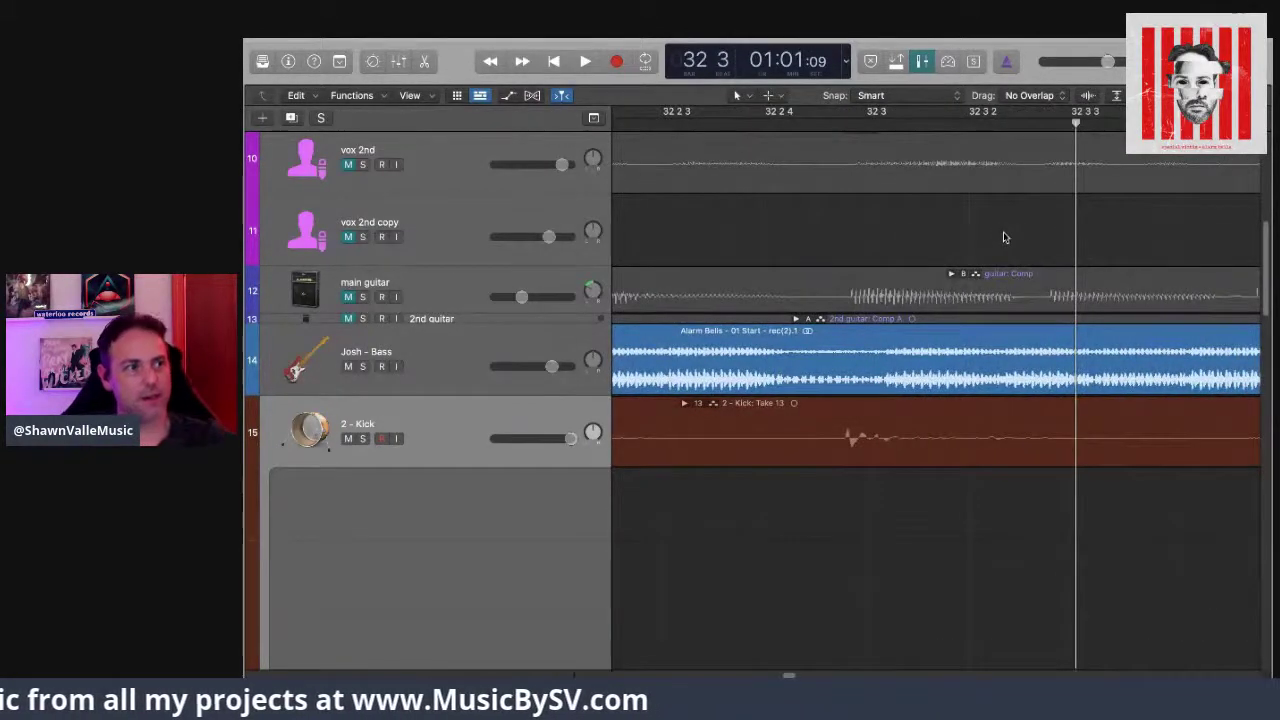
{"action": "scroll", "coordinate": [1003, 234], "scroll_direction": "right", "scroll_amount": 5}
{"action": "scroll", "coordinate": [1008, 245], "scroll_direction": "right", "scroll_amount": 4}
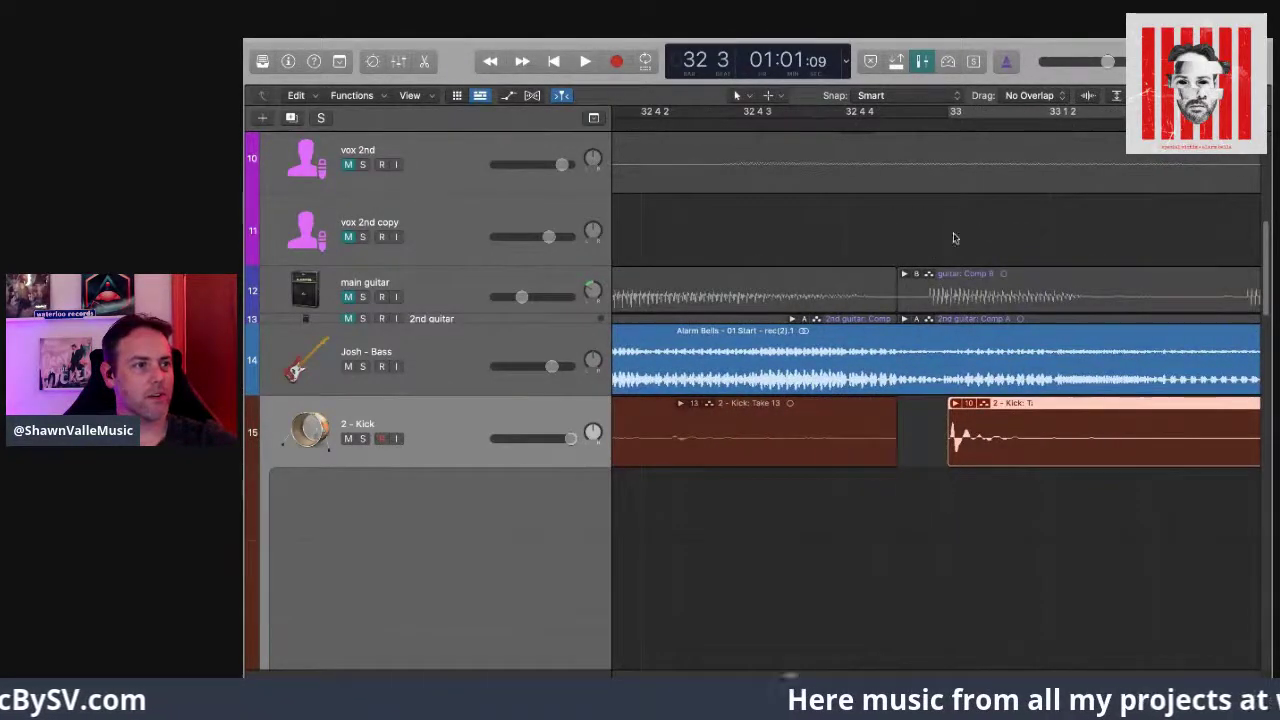
{"action": "scroll", "coordinate": [957, 237], "scroll_direction": "right", "scroll_amount": 1}
{"action": "scroll", "coordinate": [957, 166], "scroll_direction": "up", "scroll_amount": 1}
{"action": "left_click", "coordinate": [918, 126]}
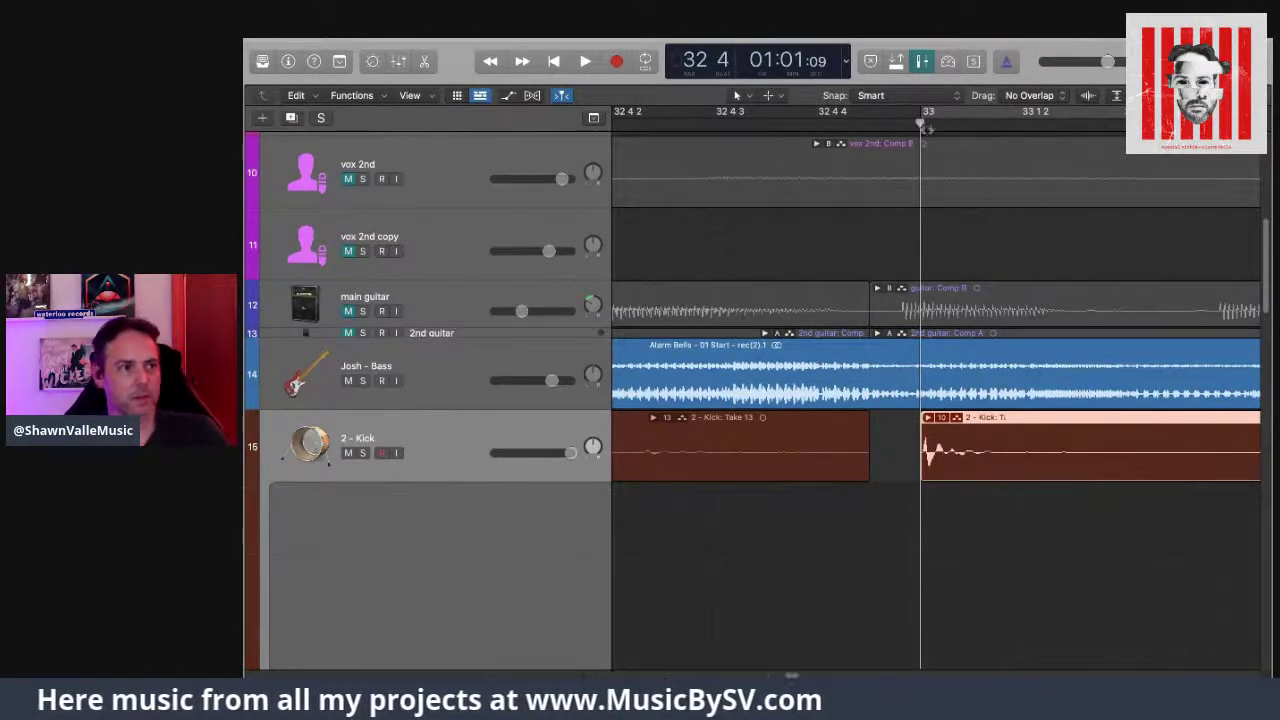
{"action": "left_click_drag", "start_coordinate": [918, 122], "coordinate": [793, 108]}
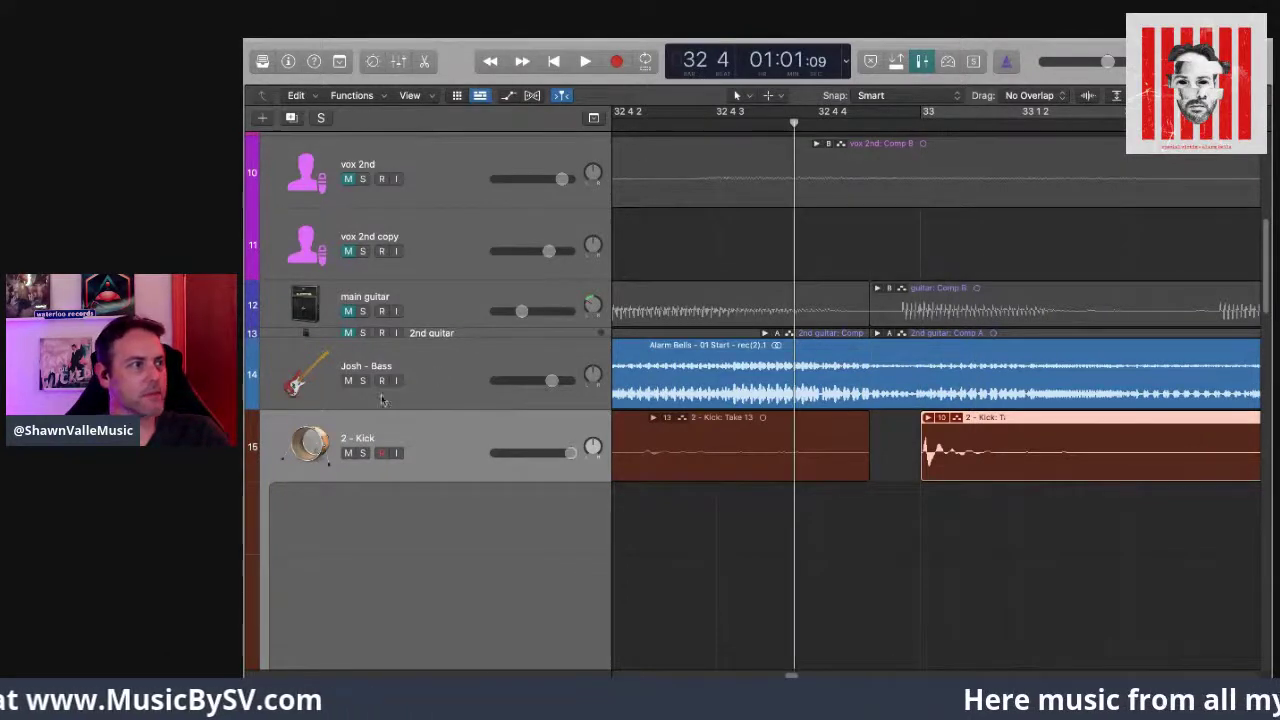
Step: Solo the Kick and Bass tracks and play them from bar 32 beat 4 to bar 34 beat 1
{"action": "left_click", "coordinate": [363, 453]}
{"action": "left_click", "coordinate": [362, 381]}
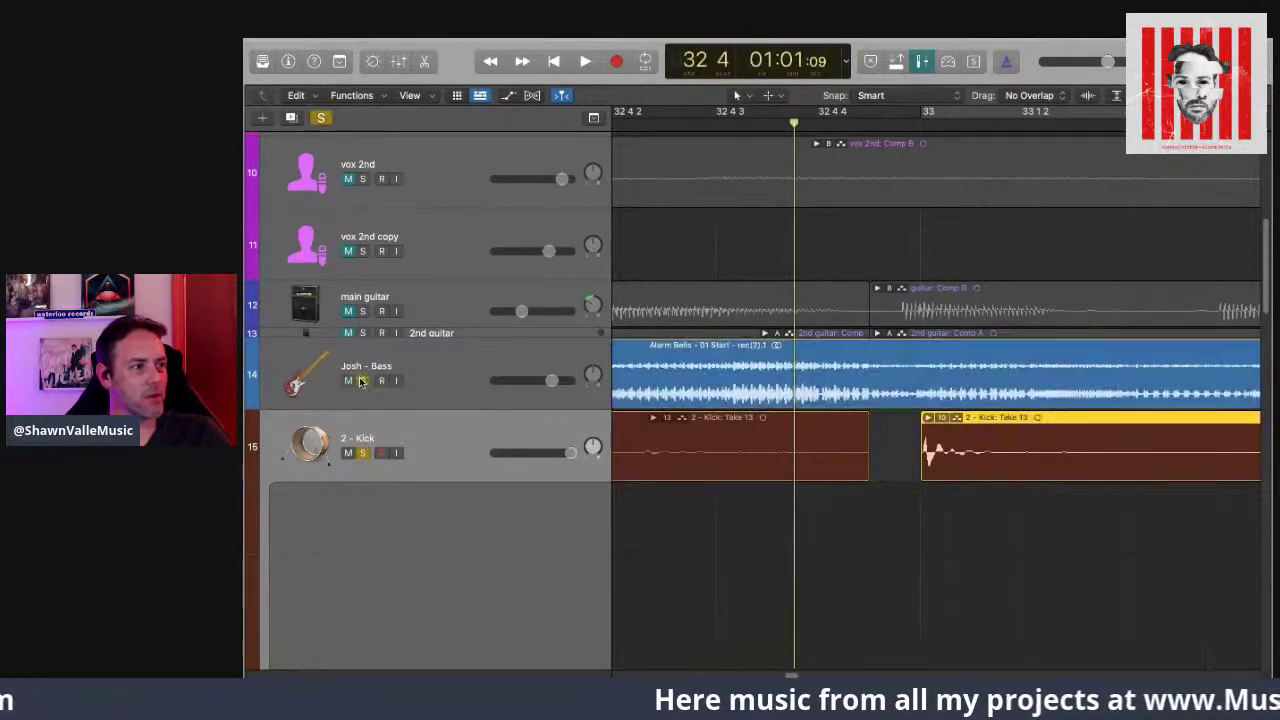
{"action": "left_click", "coordinate": [659, 125]}
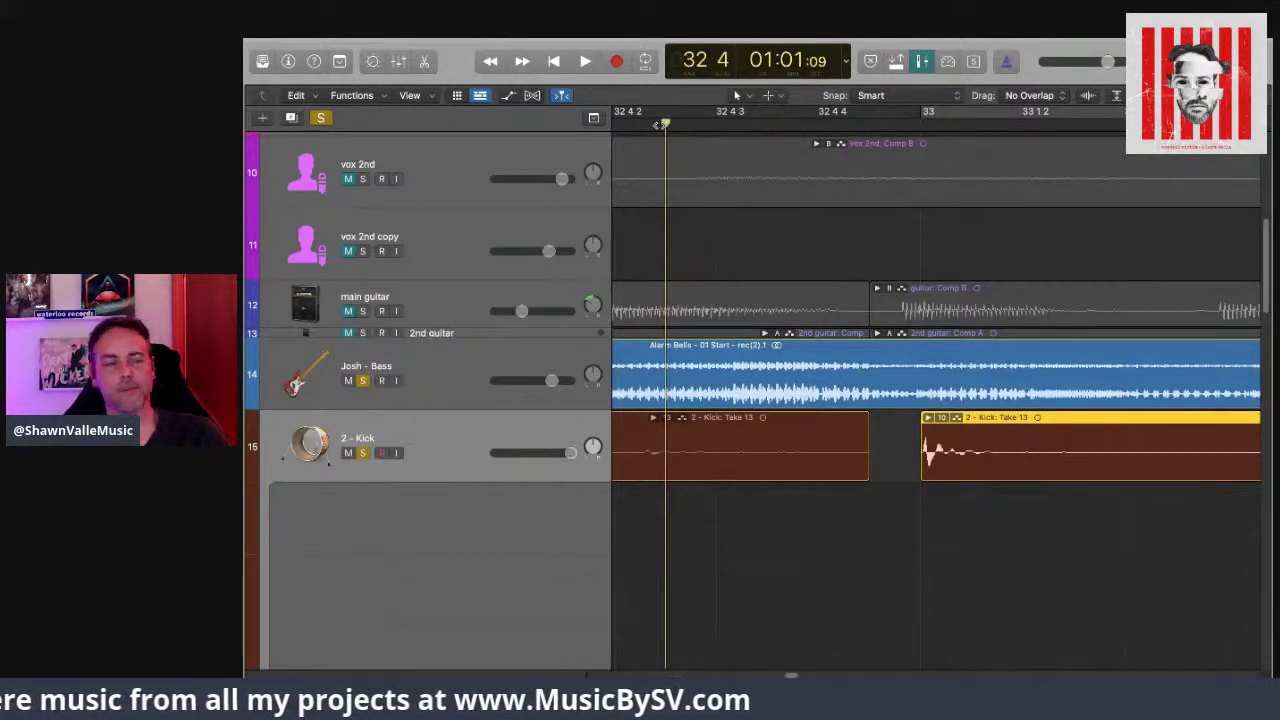
{"action": "key", "text": "space"}
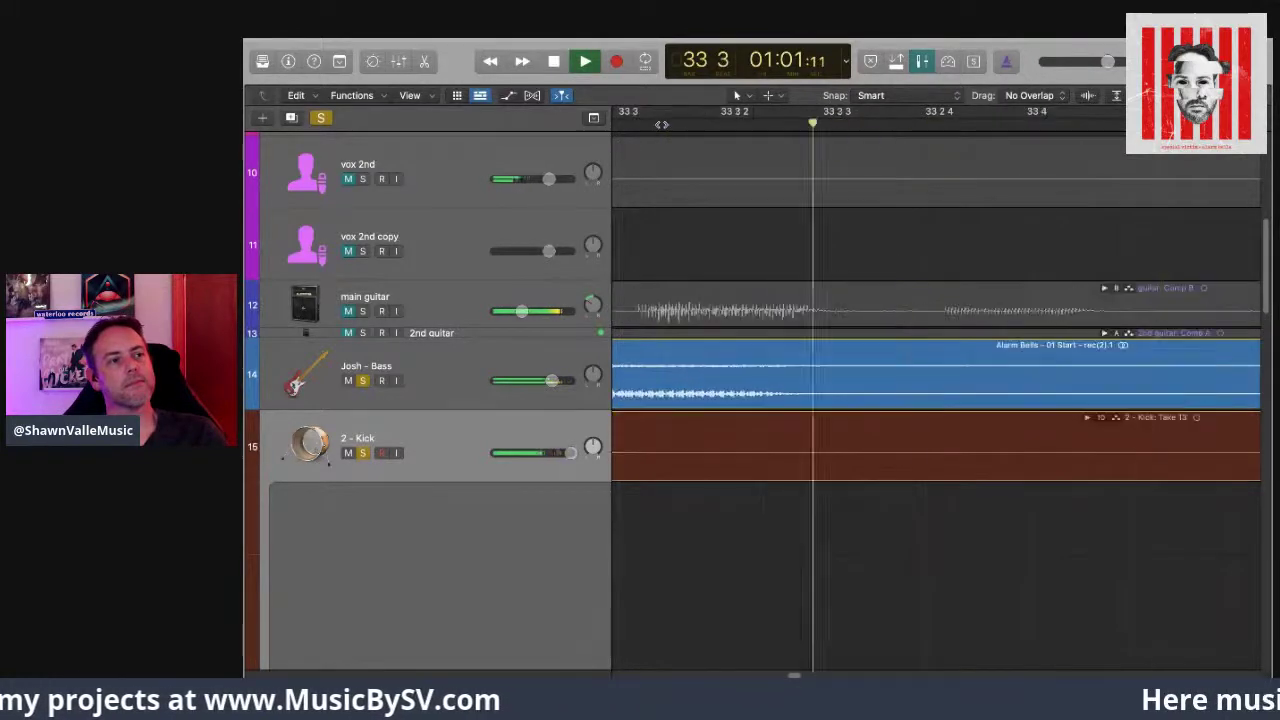
{"action": "key", "text": "space"}
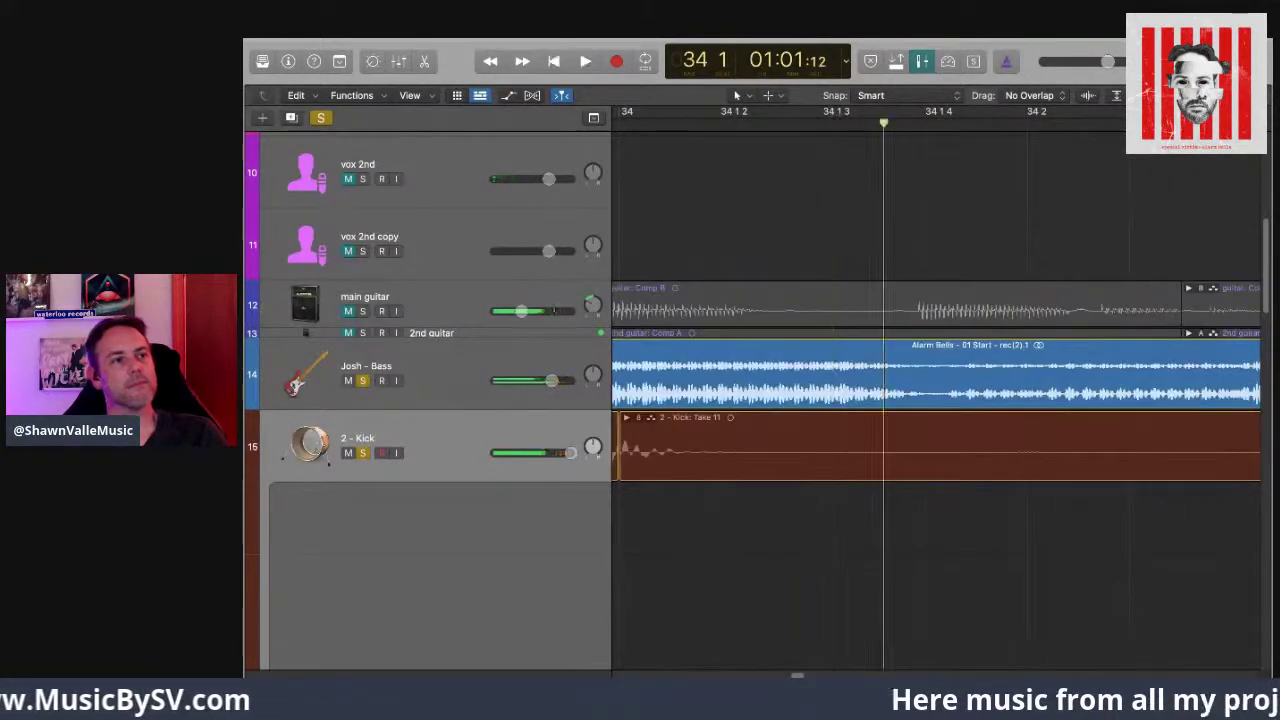
Step: Play the soloed kick and bass from bar 34 beat 1 to bar 39 beat 1
{"action": "key", "text": "super+Left"}
{"action": "key", "text": "super+Left"}
{"action": "key", "text": "super+Left"}
{"action": "key", "text": "super+Left"}
{"action": "key", "text": "super+Left"}
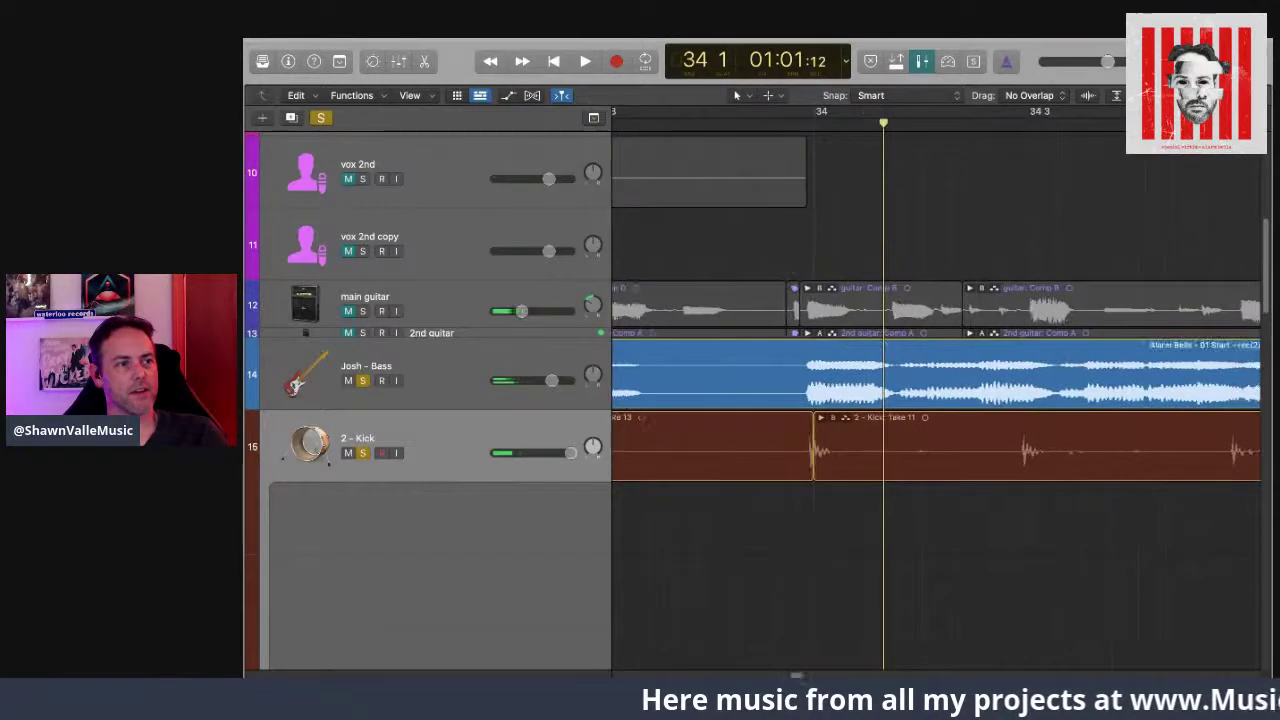
{"action": "key", "text": "space"}
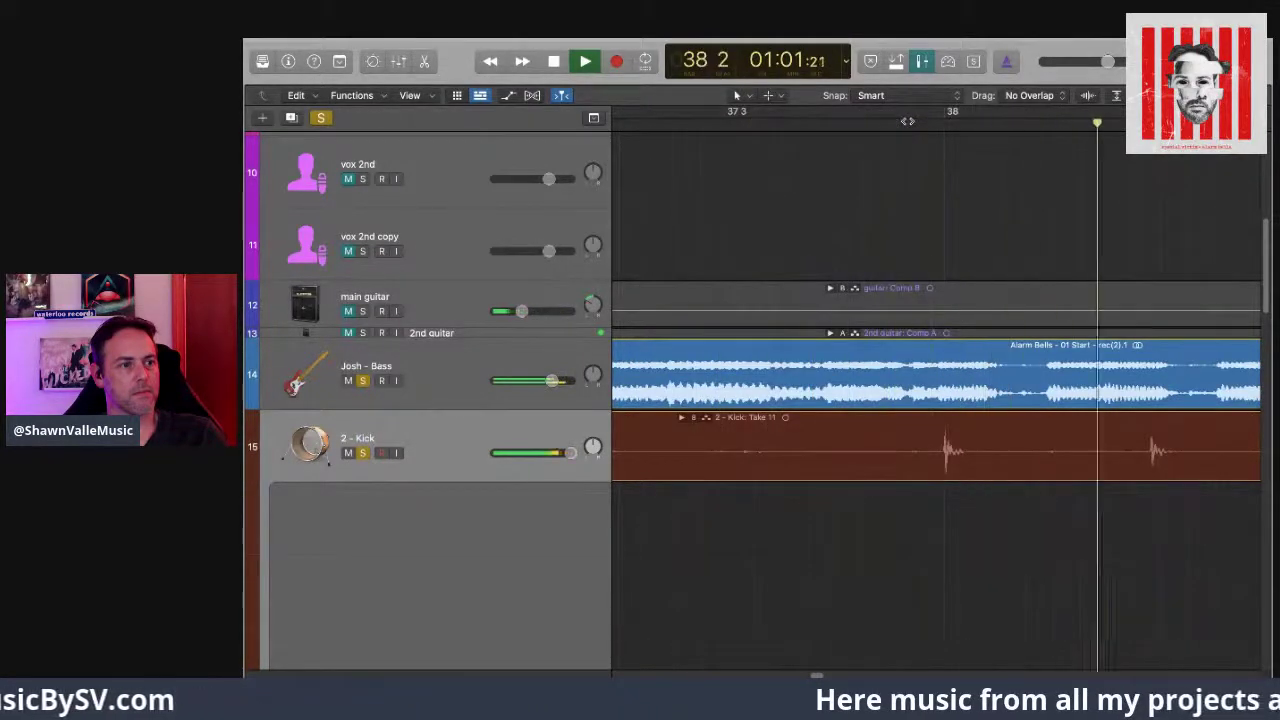
{"action": "key", "text": "space"}
Step: Compare the kick hits near bar 38 beat 3 and bar 39 beat 1 with the playhead placed on each beat
{"action": "left_click", "coordinate": [907, 121]}
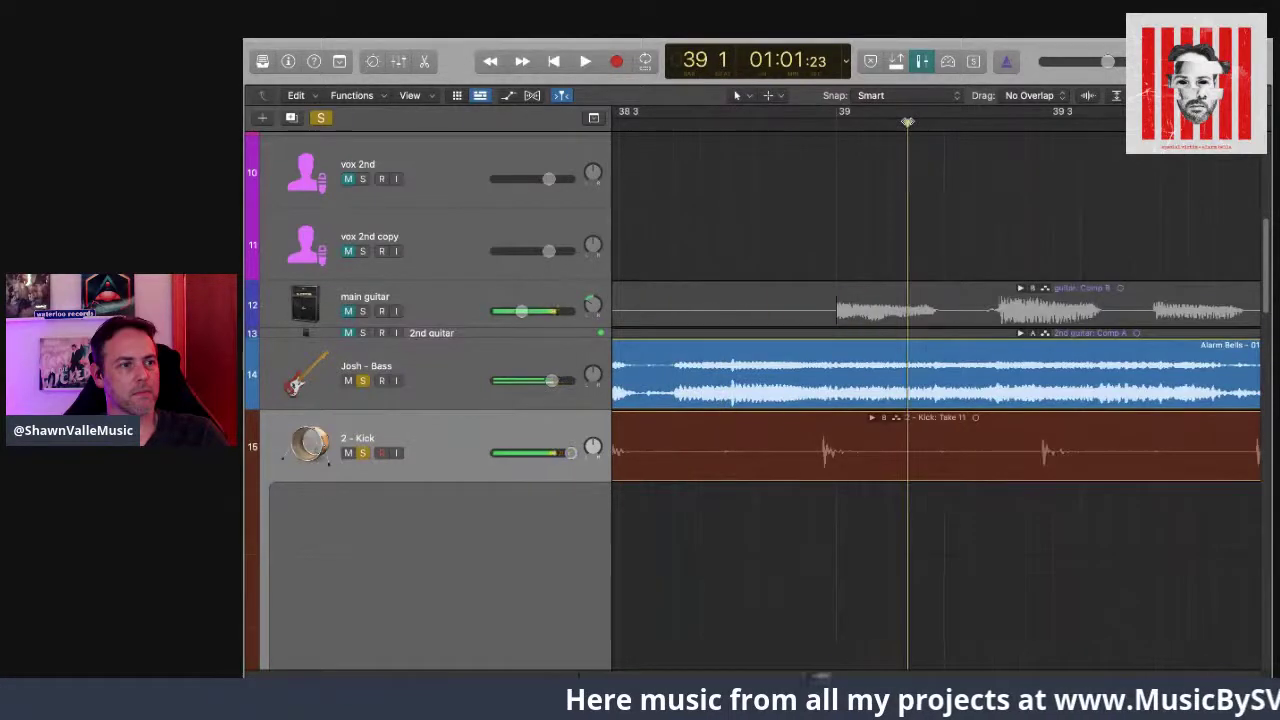
{"action": "left_click_drag", "start_coordinate": [907, 121], "coordinate": [836, 124]}
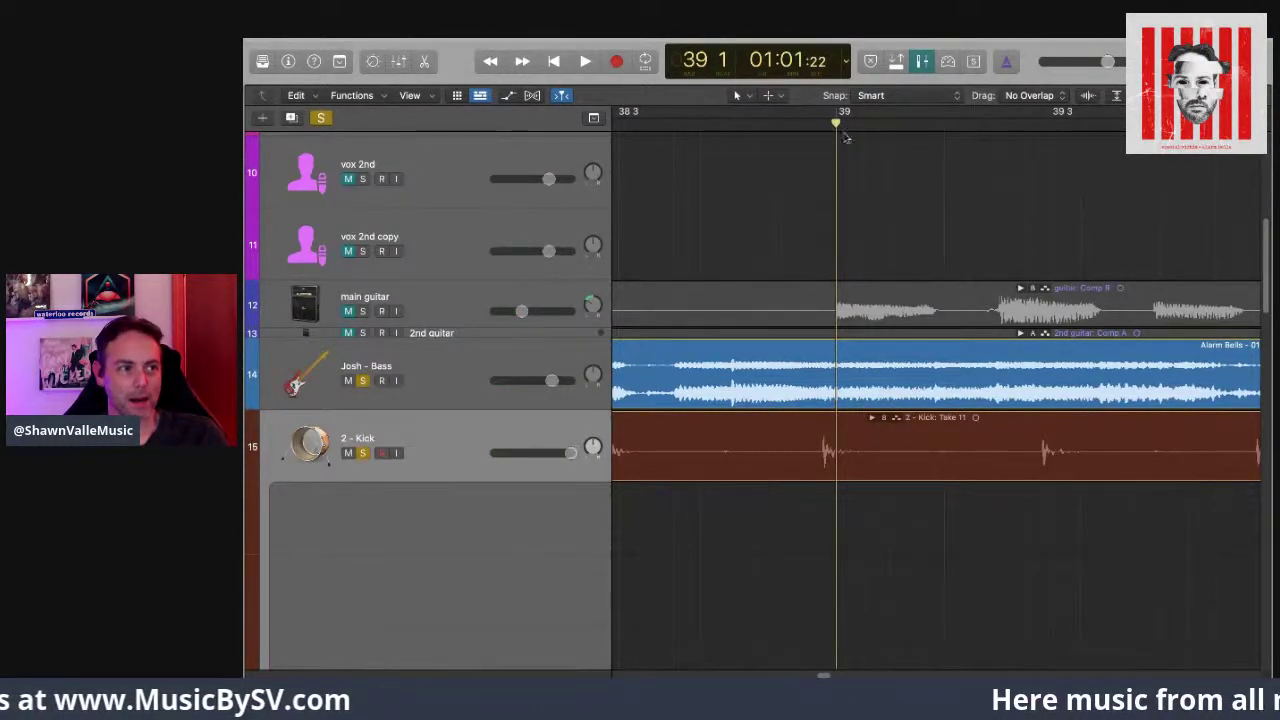
{"action": "left_click_drag", "start_coordinate": [836, 124], "coordinate": [772, 132]}
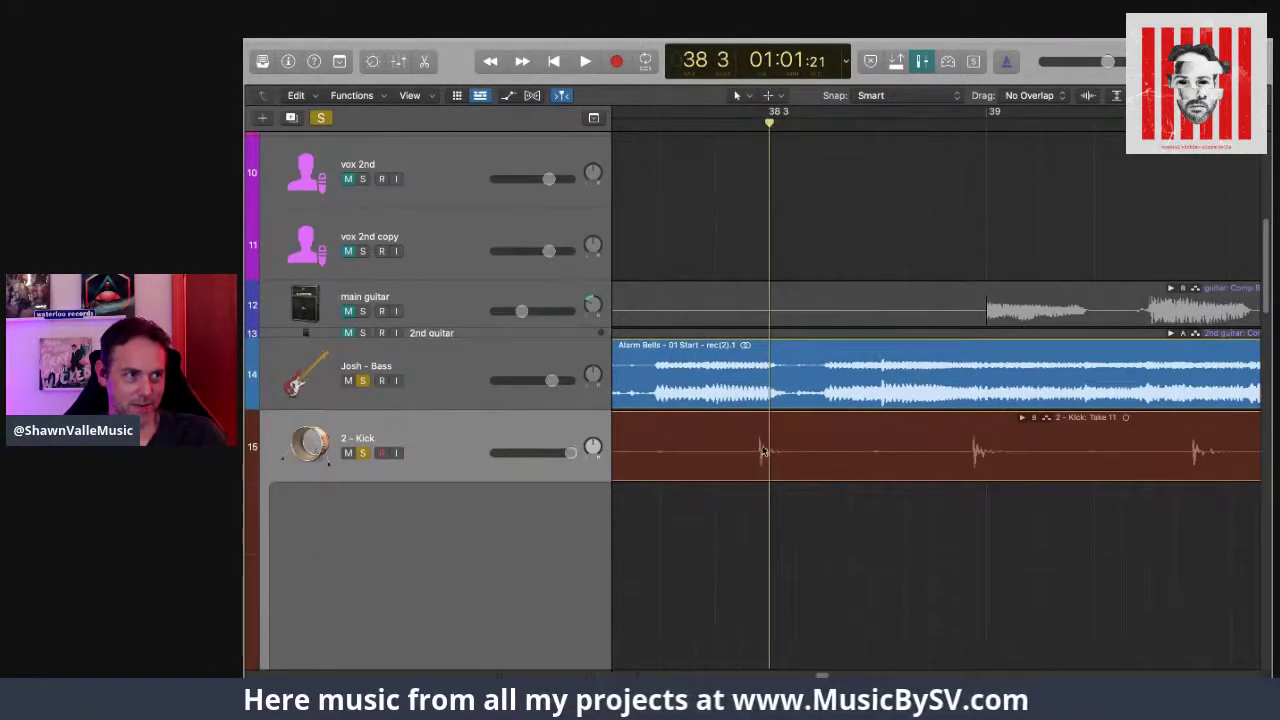
{"action": "left_click_drag", "start_coordinate": [770, 124], "coordinate": [987, 132]}
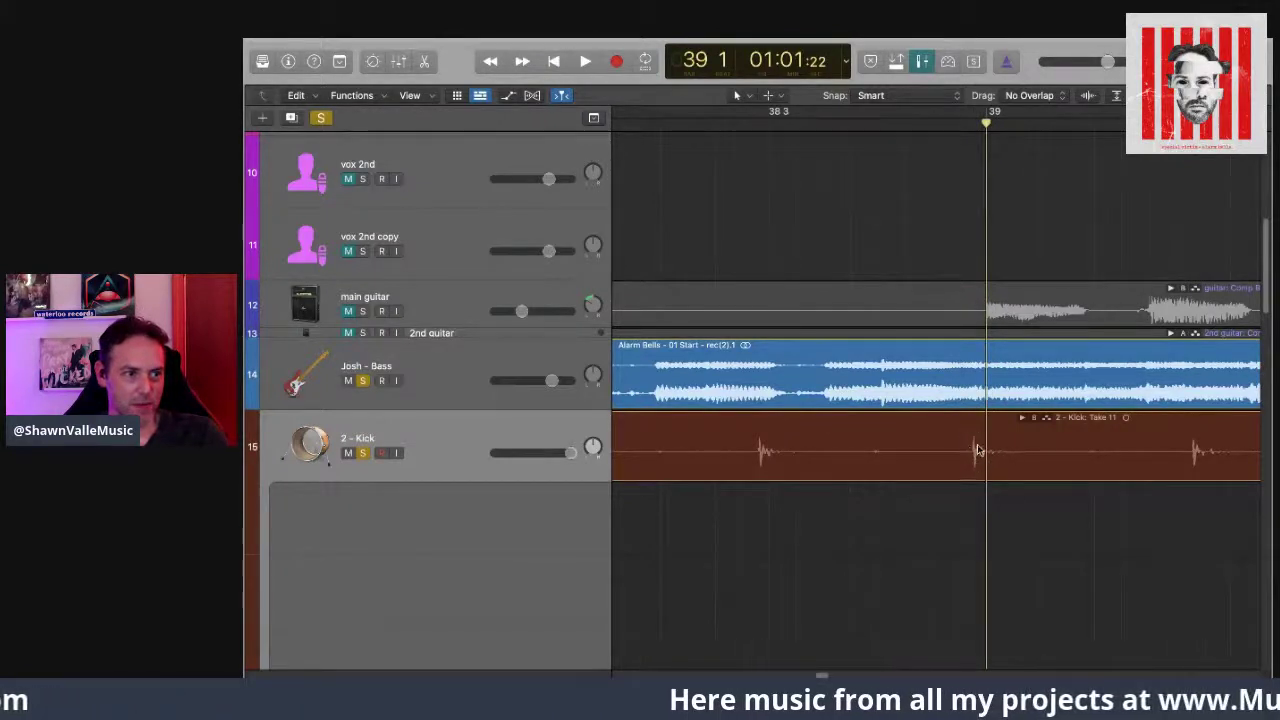
Step: Play the soloed kick and bass from bar 38 beat 2 to bar 44 beat 4
{"action": "left_click_drag", "start_coordinate": [987, 124], "coordinate": [680, 124]}
{"action": "key", "text": "space"}
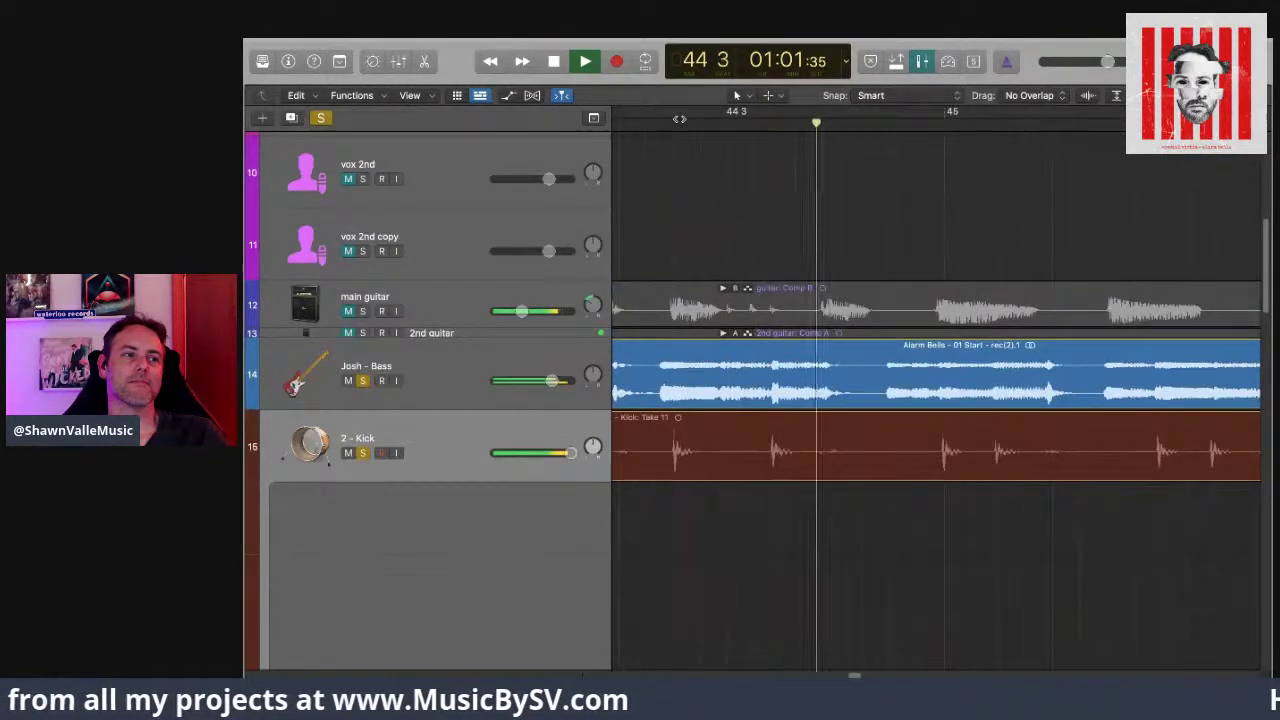
{"action": "key", "text": "space"}
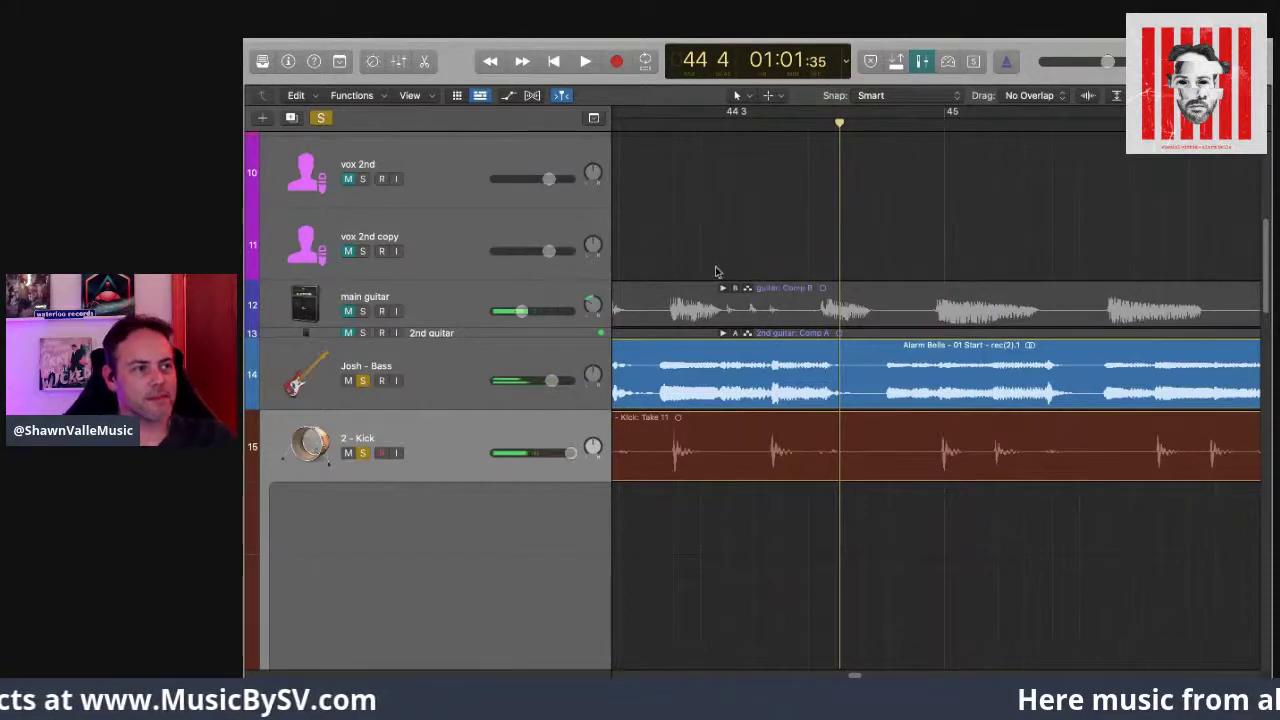
Step: Play the soloed kick and bass from bar 44 beat 1 to bar 49
{"action": "scroll", "coordinate": [717, 274], "scroll_direction": "left", "scroll_amount": 5}
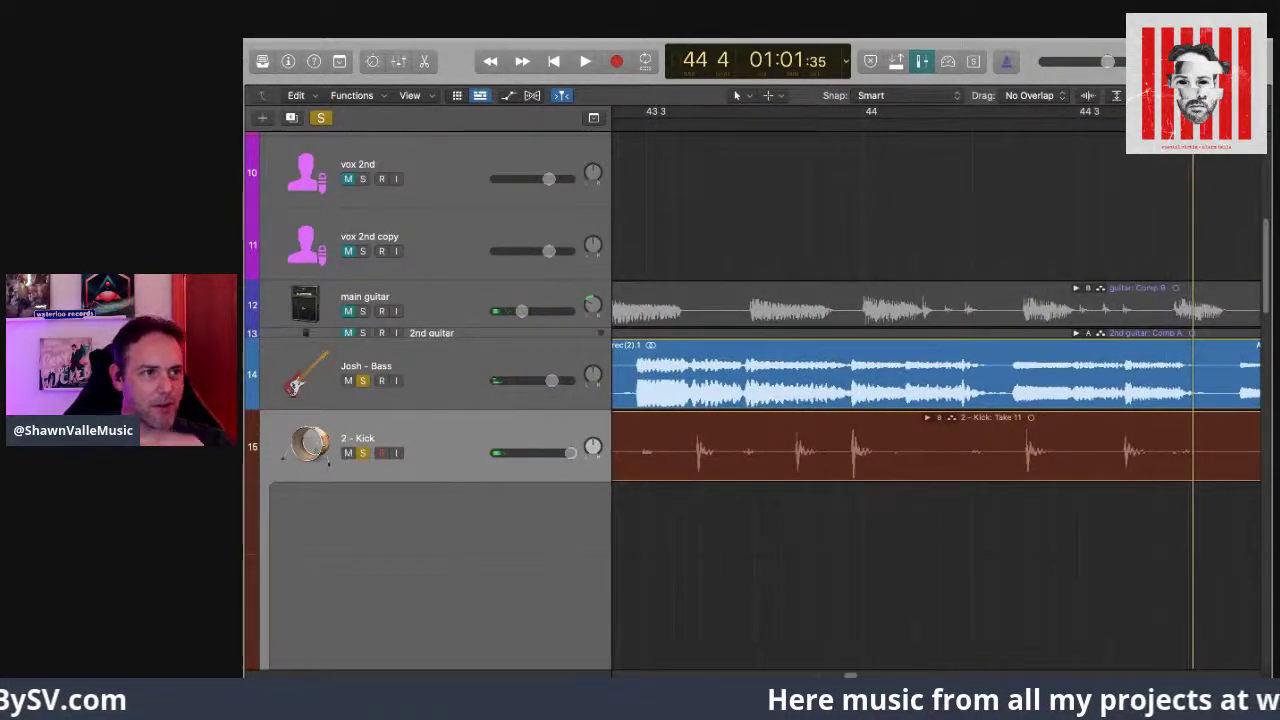
{"action": "left_click", "coordinate": [818, 128]}
{"action": "left_click_drag", "start_coordinate": [858, 128], "coordinate": [862, 128]}
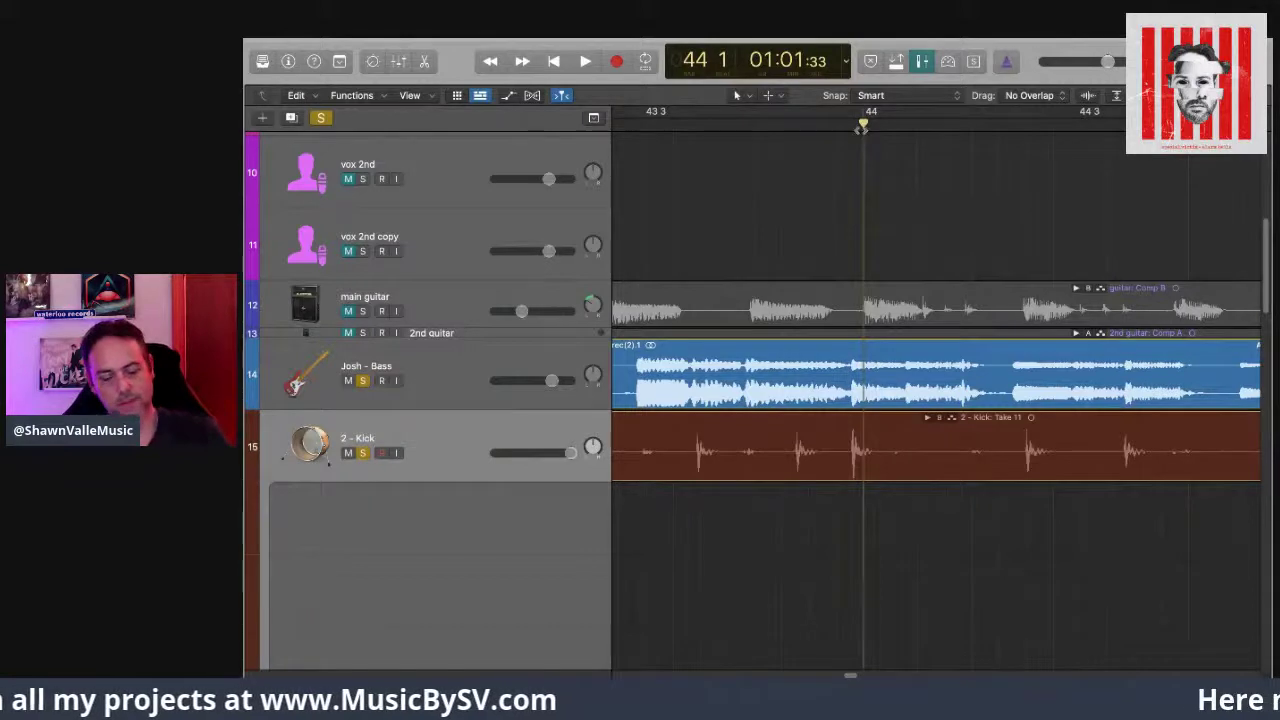
{"action": "key", "text": "space"}
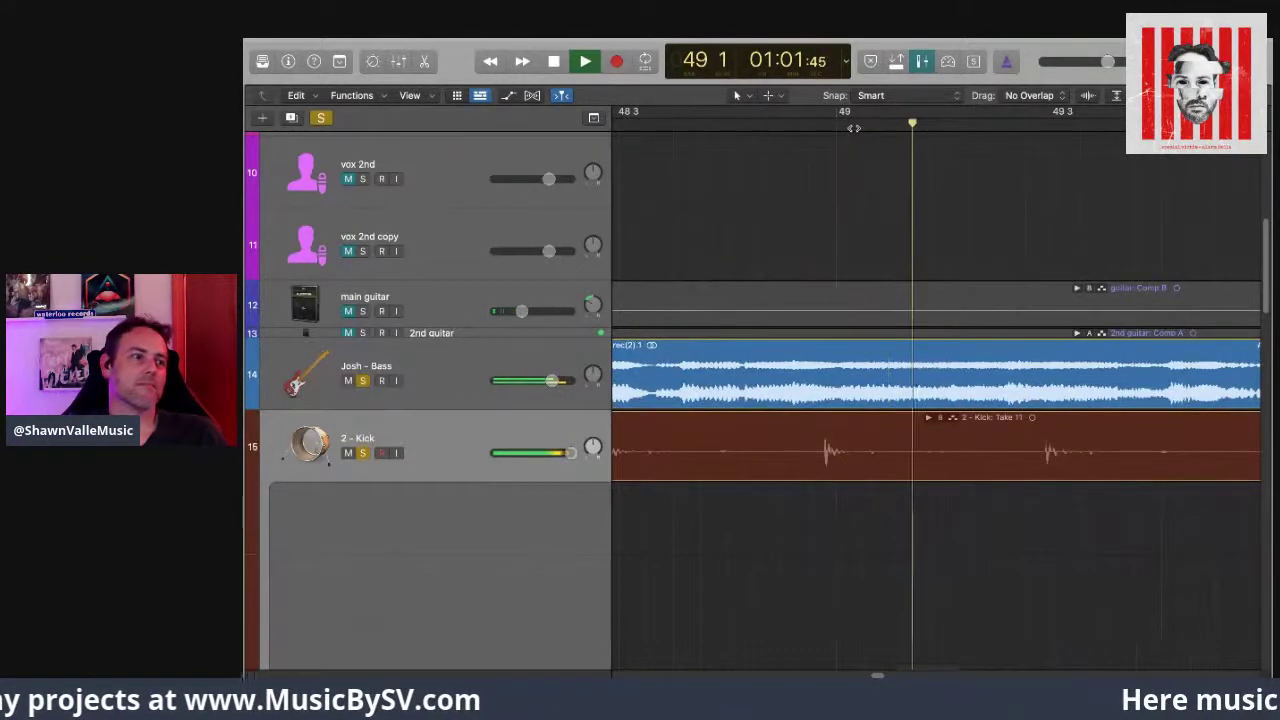
{"action": "key", "text": "space"}
Step: Go back and replay the kick and bass in bar 48 up to beat 4
{"action": "left_click_drag", "start_coordinate": [969, 121], "coordinate": [720, 121]}
{"action": "key", "text": "space"}
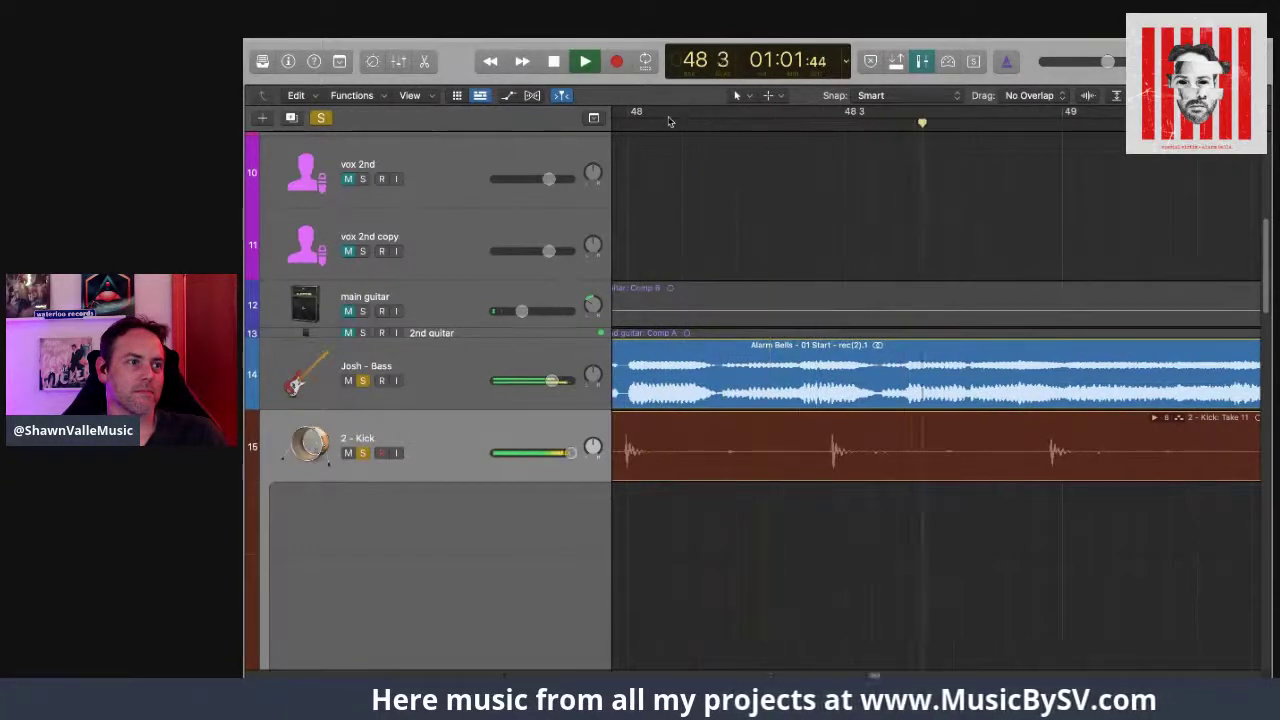
{"action": "key", "text": "space"}
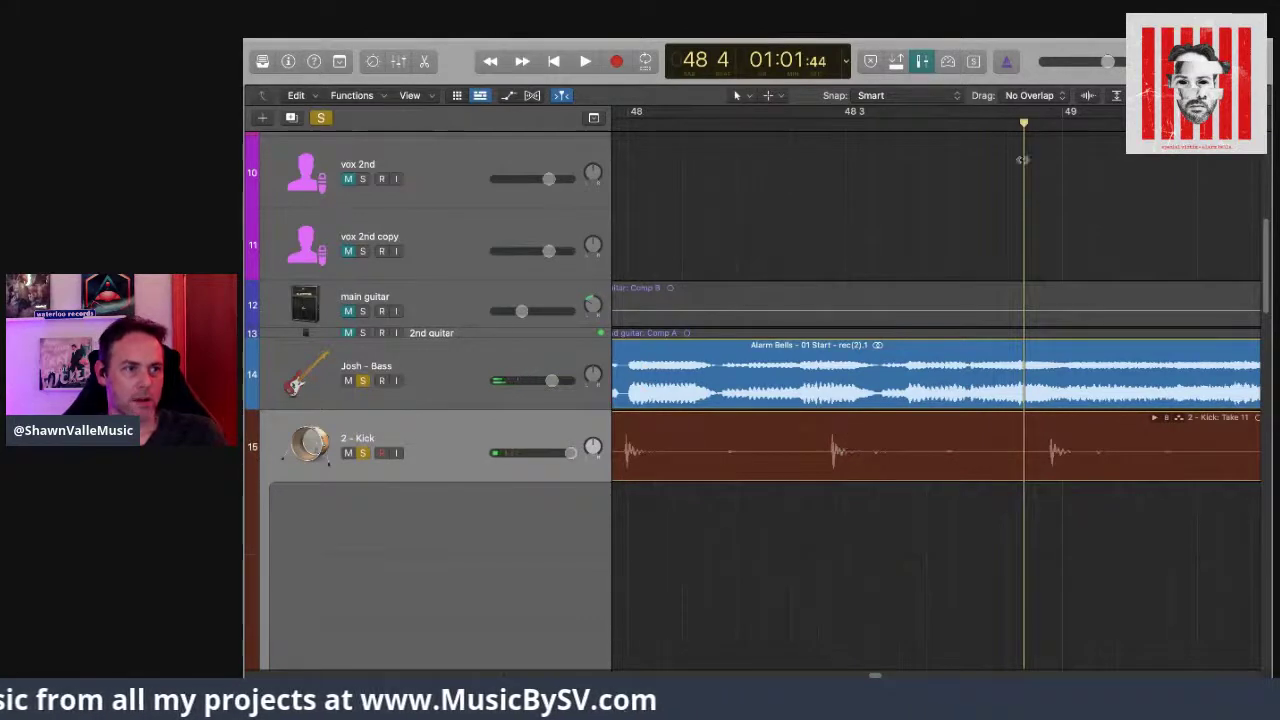
Step: Line the playhead up with the kick hit just before bar 48 beat 3, and replay bar 48 through beat 3
{"action": "left_click_drag", "start_coordinate": [1024, 121], "coordinate": [828, 149]}
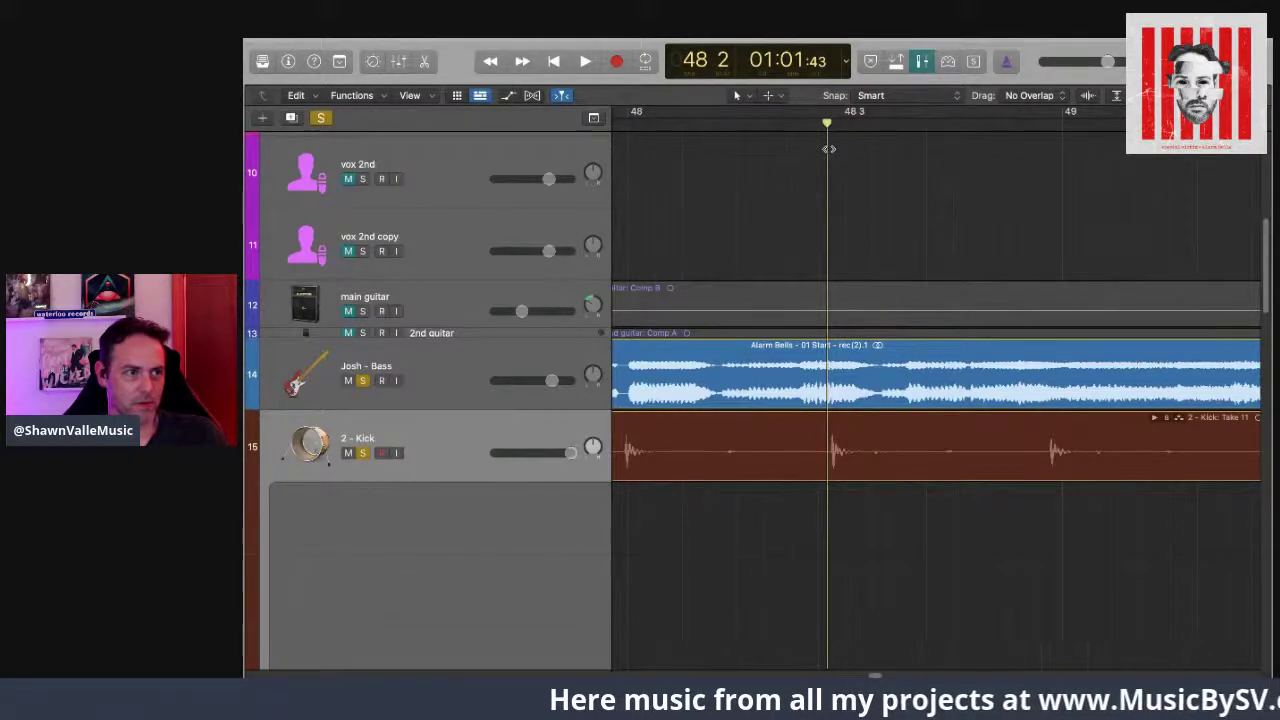
{"action": "left_click_drag", "start_coordinate": [829, 149], "coordinate": [831, 149]}
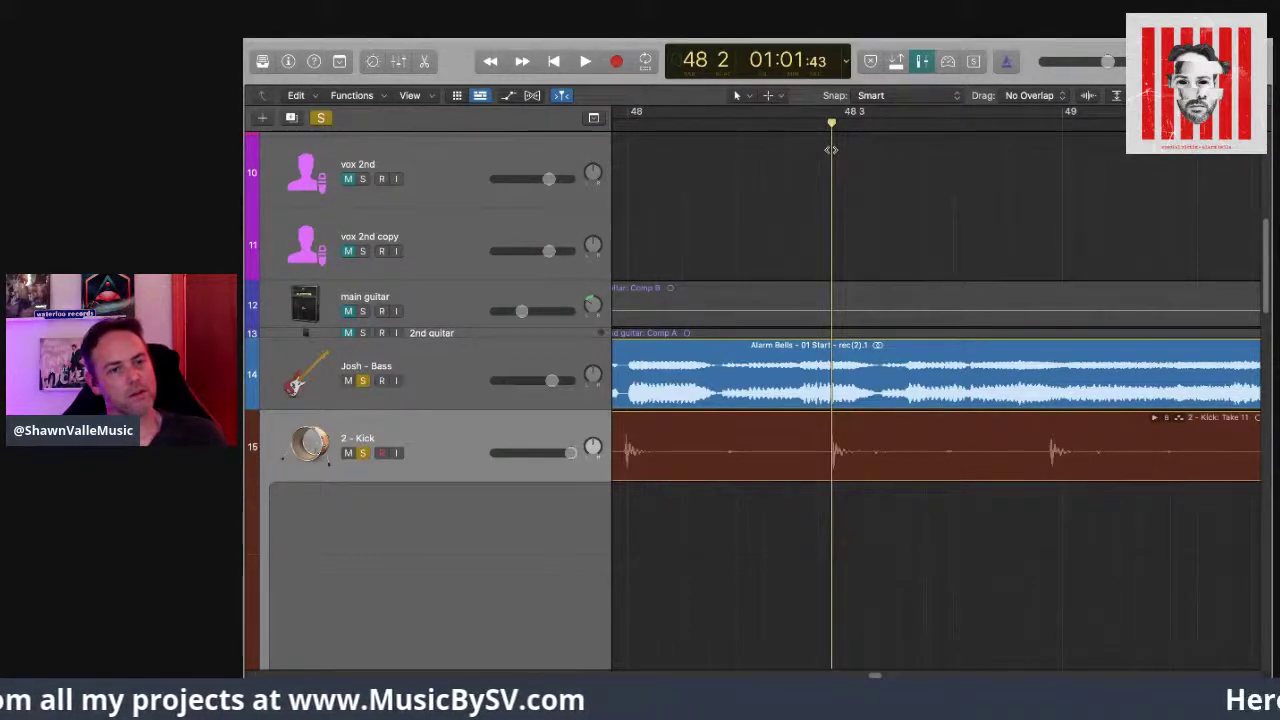
{"action": "left_click_drag", "start_coordinate": [830, 149], "coordinate": [622, 154]}
{"action": "key", "text": "space"}
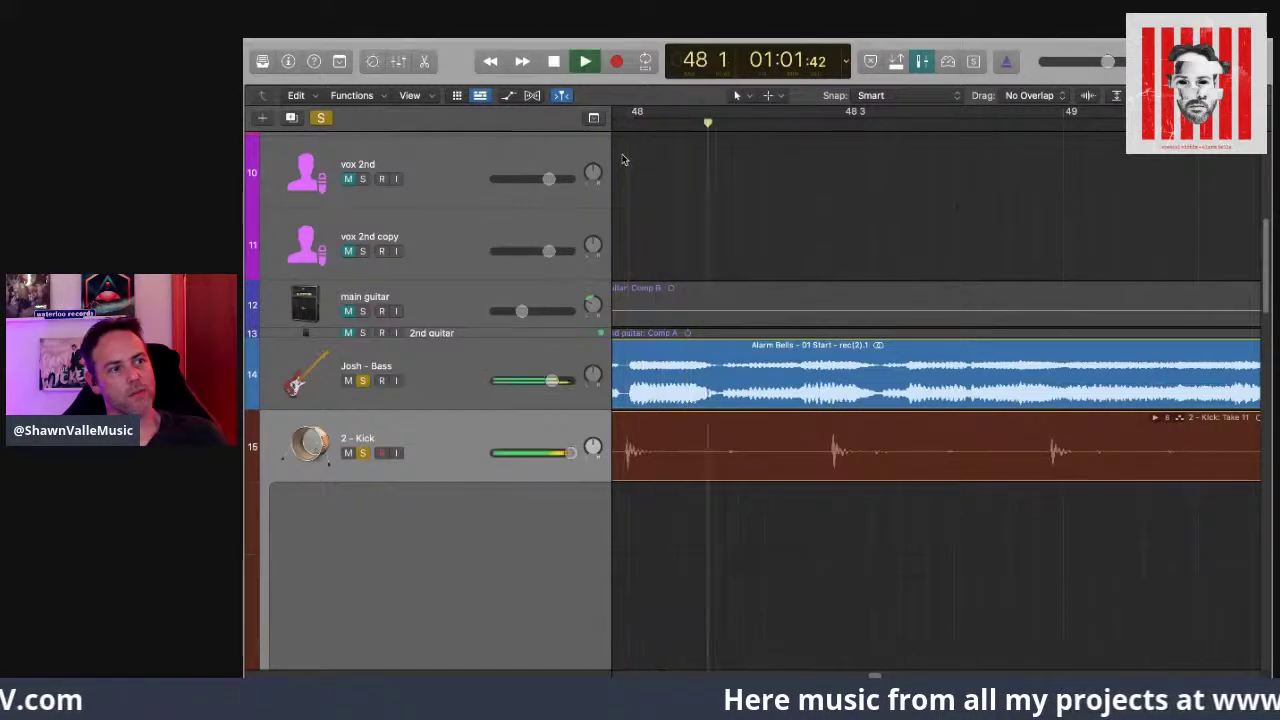
{"action": "key", "text": "space"}
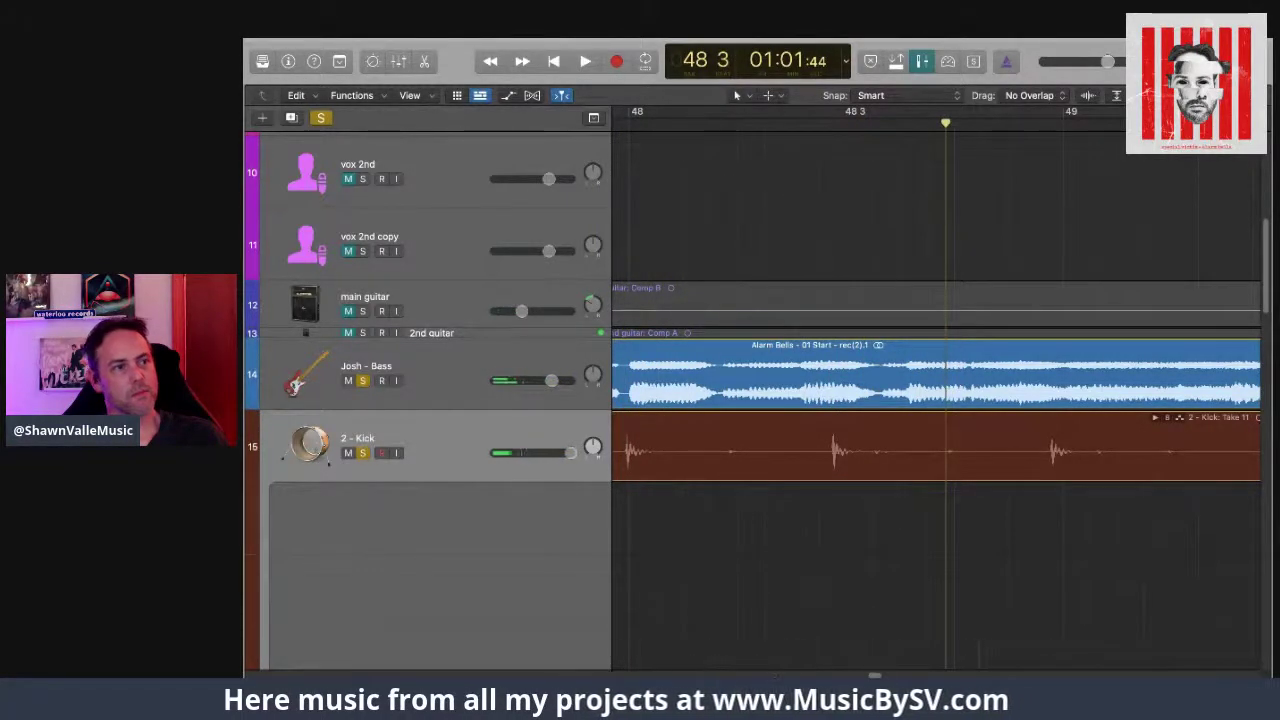
Step: Replay the soloed kick and bass from bar 48 beat 1 to beat 3
{"action": "key", "text": "super+Right"}
{"action": "key", "text": "super+Right"}
{"action": "key", "text": "super+Right"}
{"action": "key", "text": "super+Right"}
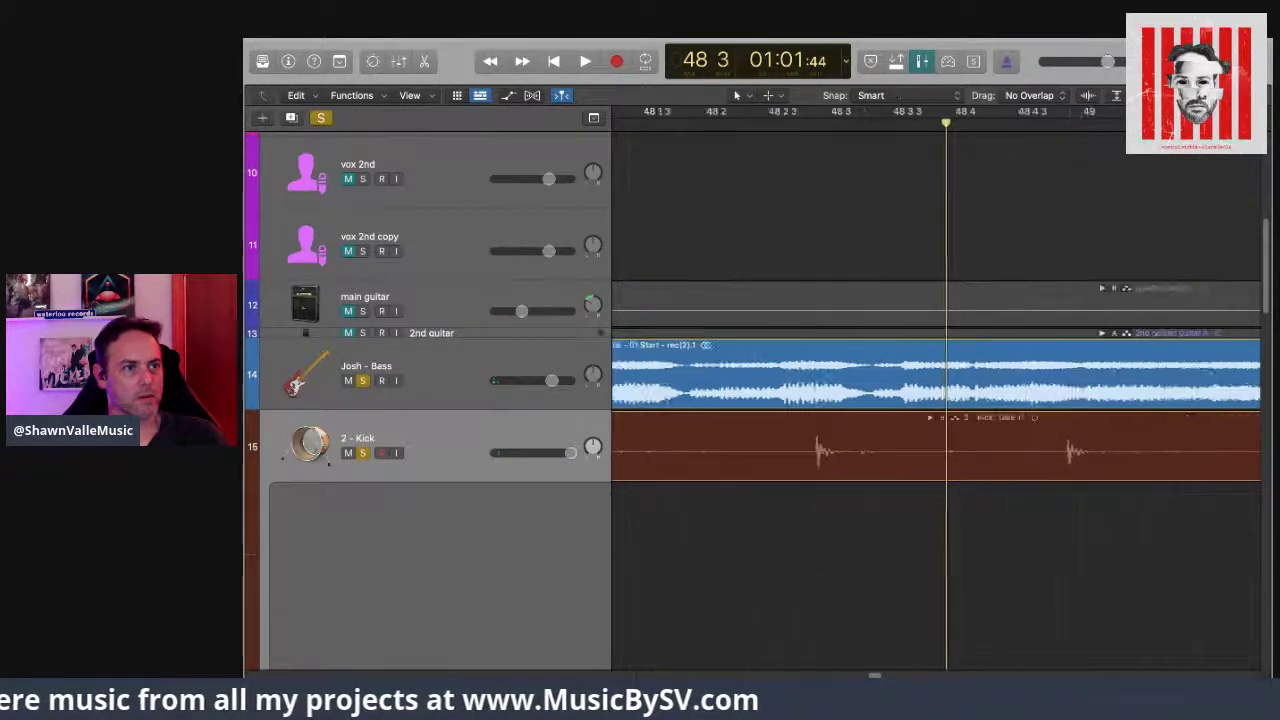
{"action": "scroll", "coordinate": [944, 165], "scroll_direction": "left", "scroll_amount": 5}
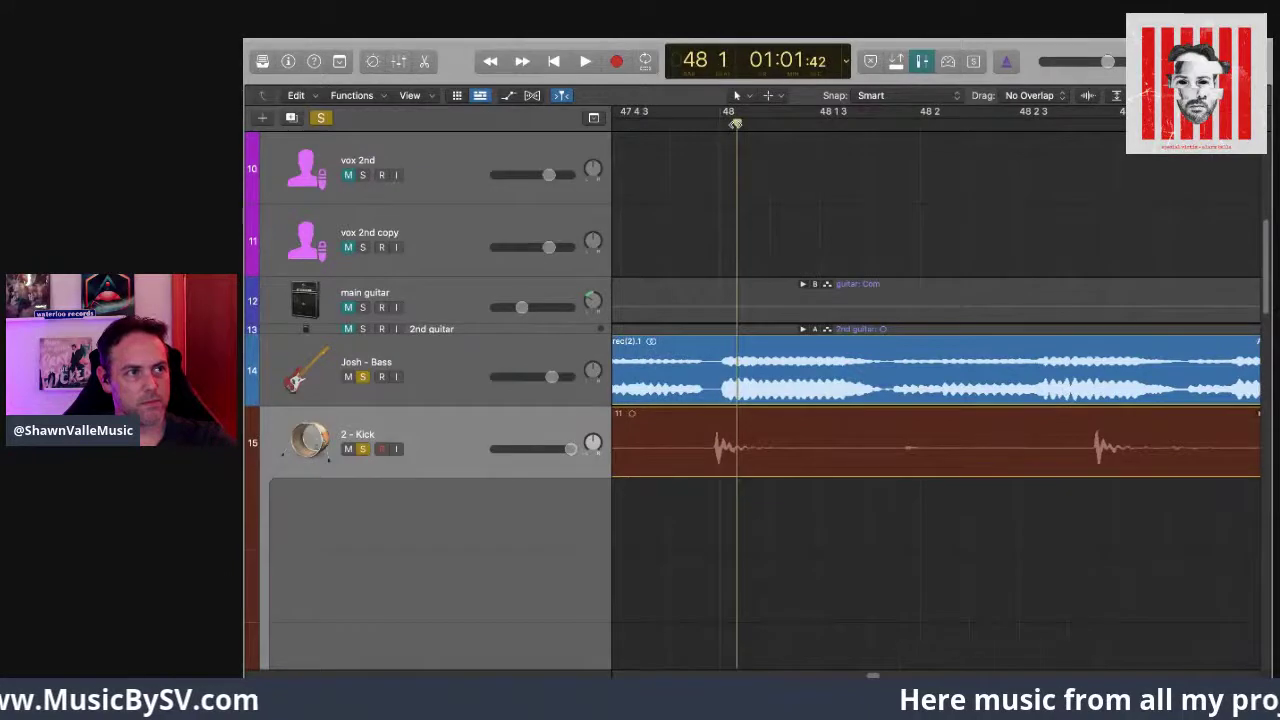
{"action": "key", "text": "space"}
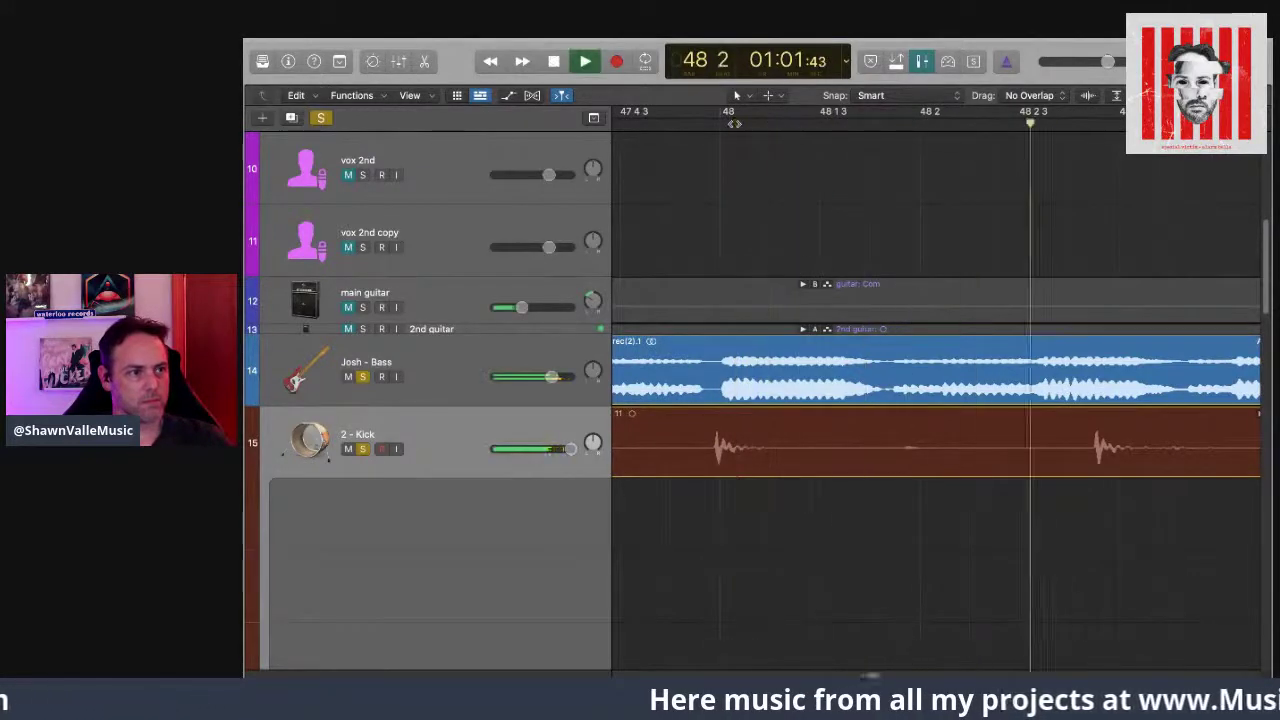
{"action": "key", "text": "space"}
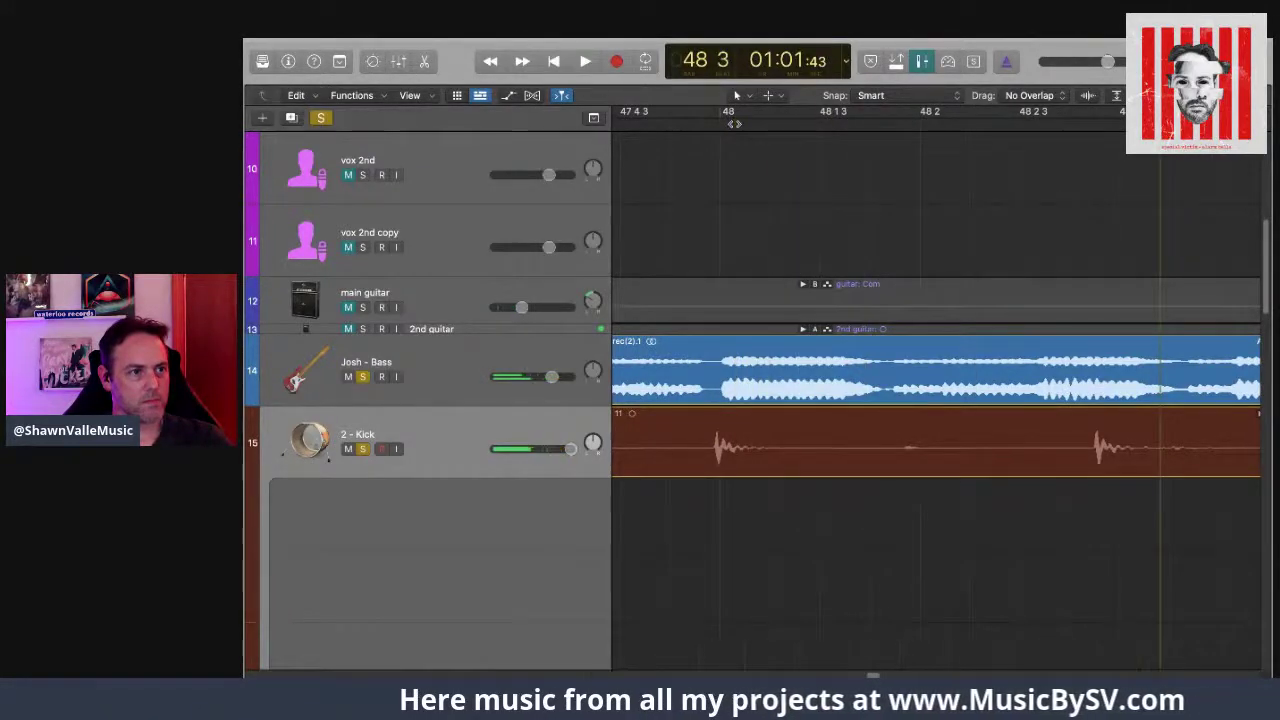
Step: Play the soloed kick and bass from bar 48 beat 3 to bar 56
{"action": "key", "text": "space"}
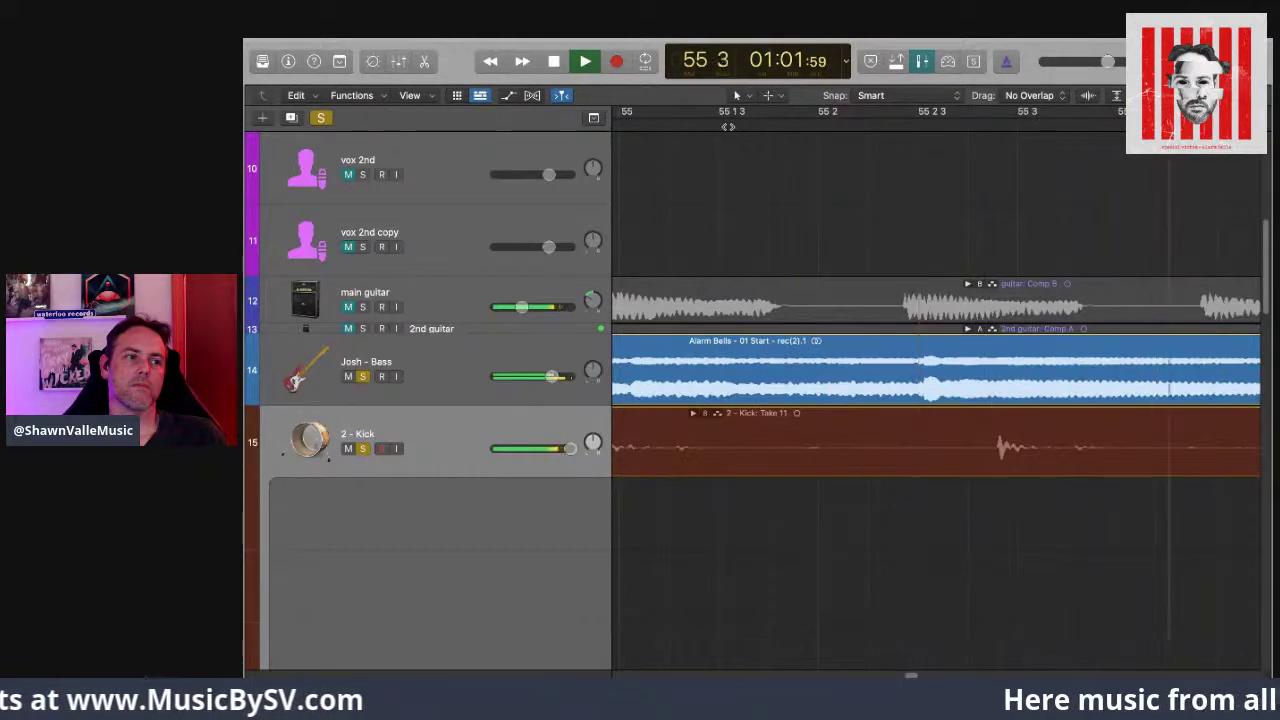
{"action": "key", "text": "space"}
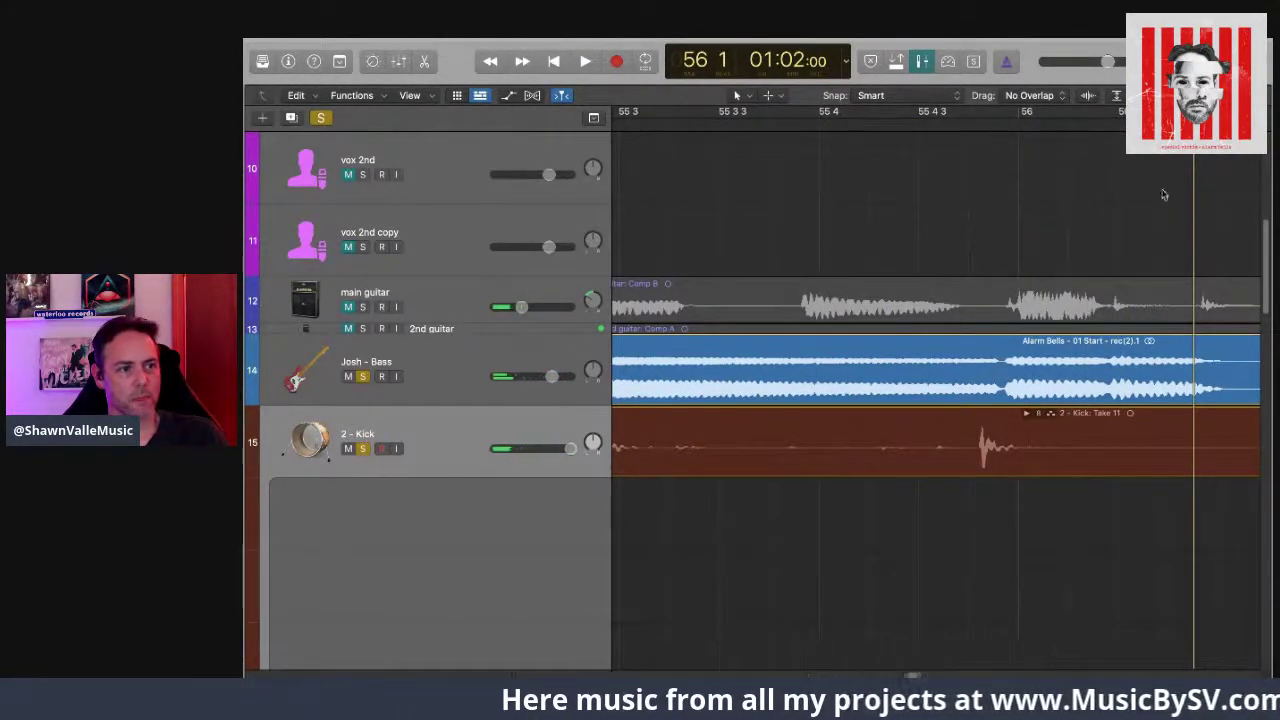
Step: Split the kick region at the start of the early hit just before bar 56
{"action": "left_click_drag", "start_coordinate": [1194, 185], "coordinate": [967, 185]}
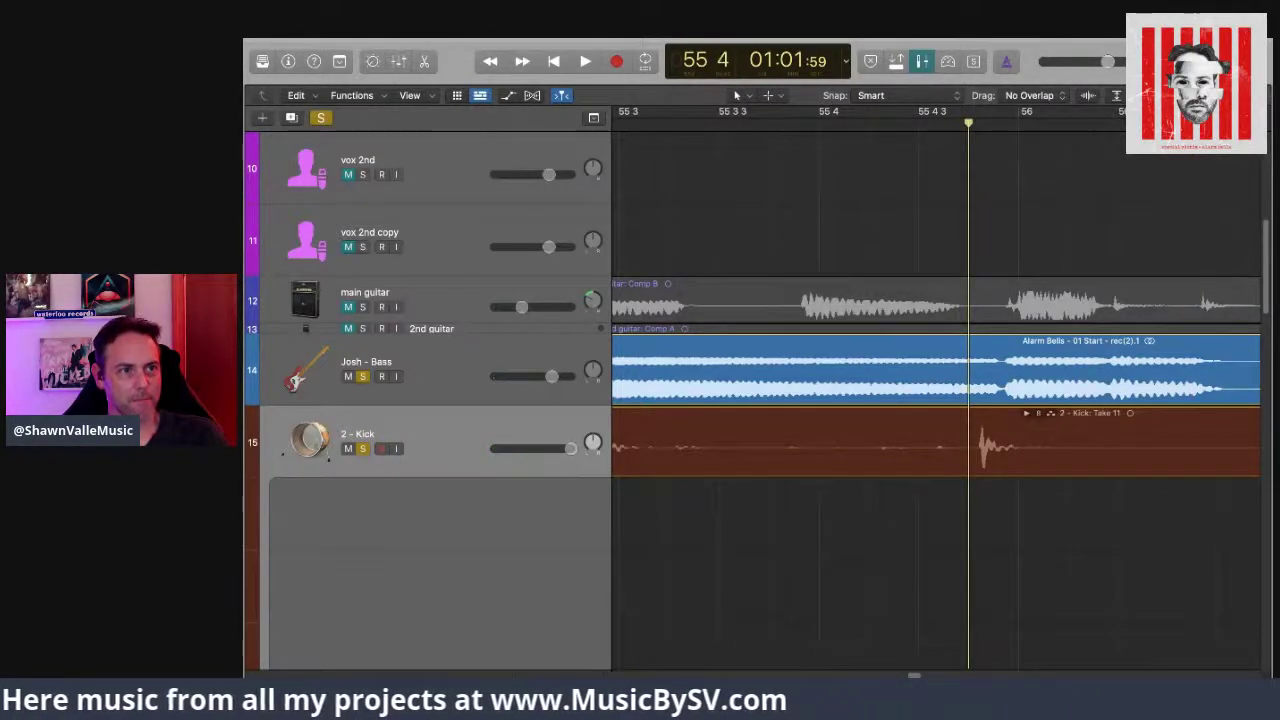
{"action": "key", "text": "super+Right"}
{"action": "key", "text": "super+Right"}
{"action": "key", "text": "super+Right"}
{"action": "key", "text": "super+Right"}
{"action": "key", "text": "super+Right"}
{"action": "key", "text": "super+Right"}
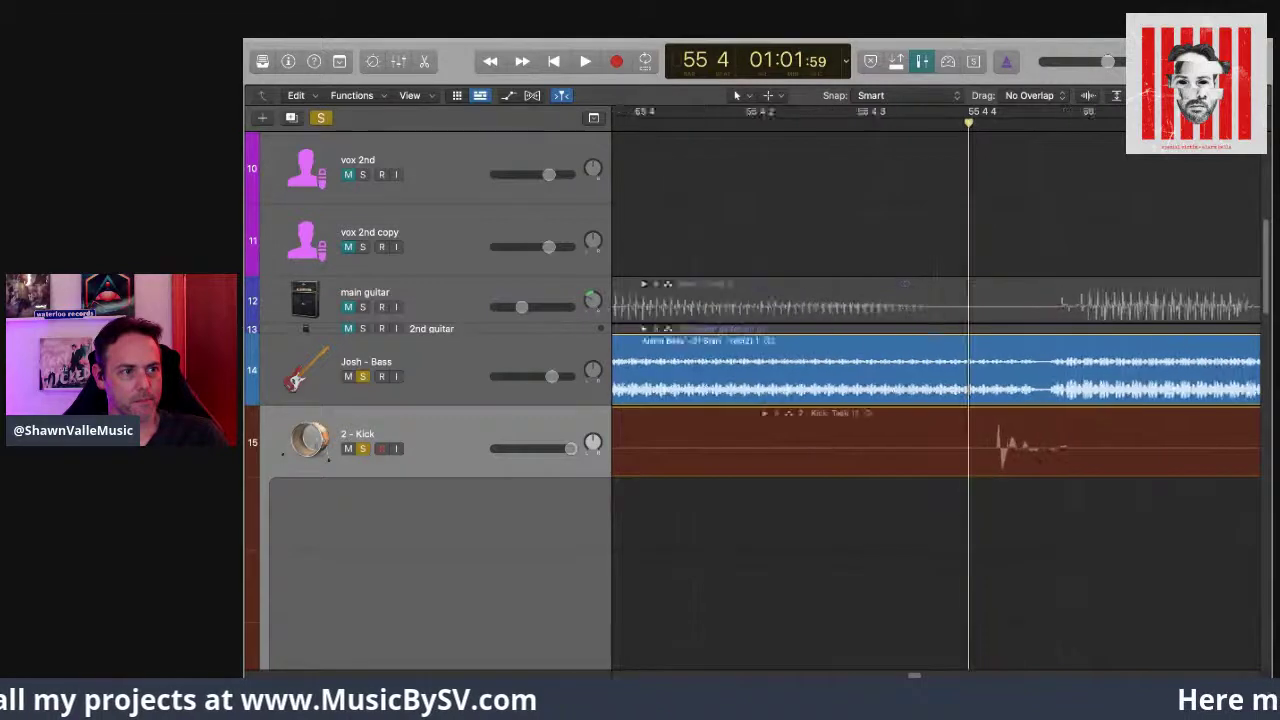
{"action": "left_click_drag", "start_coordinate": [968, 124], "coordinate": [996, 125]}
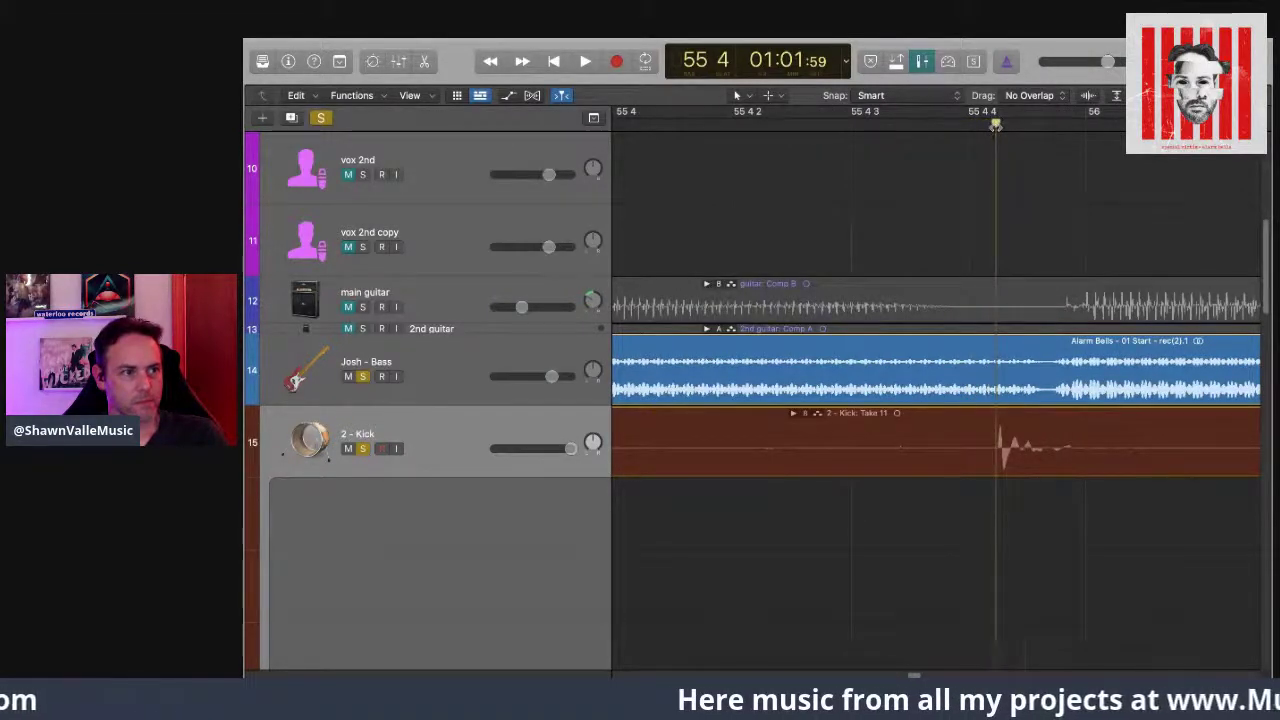
{"action": "right_click", "coordinate": [980, 422]}
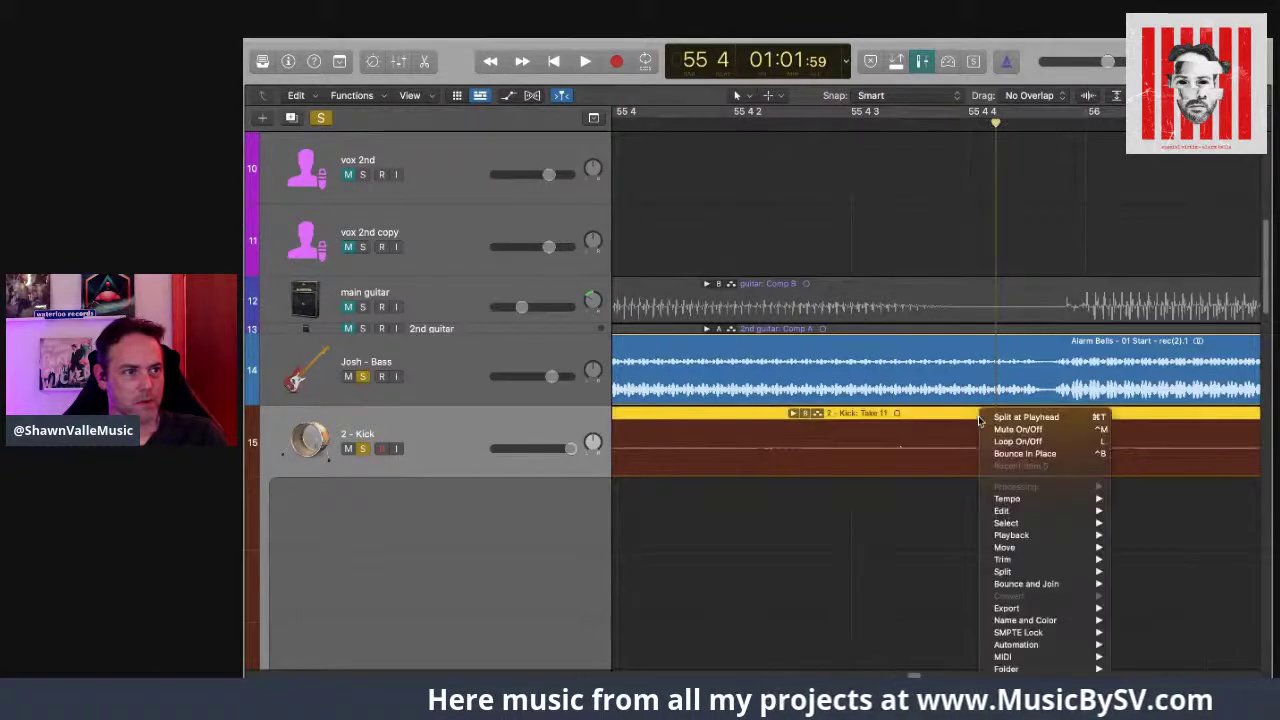
{"action": "left_click", "coordinate": [997, 419]}
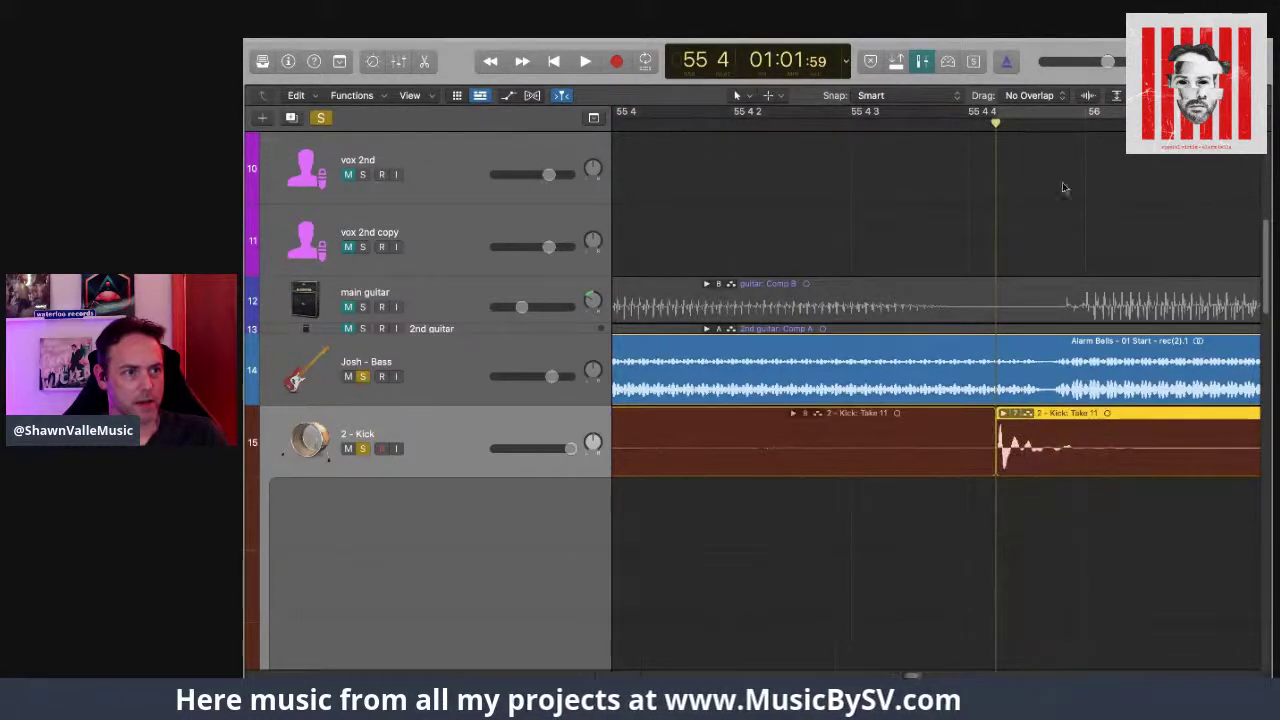
Step: Split the kick region again after that hit, just past bar 56, and move the isolated hit later to start on bar 56
{"action": "left_click_drag", "start_coordinate": [996, 122], "coordinate": [1160, 125]}
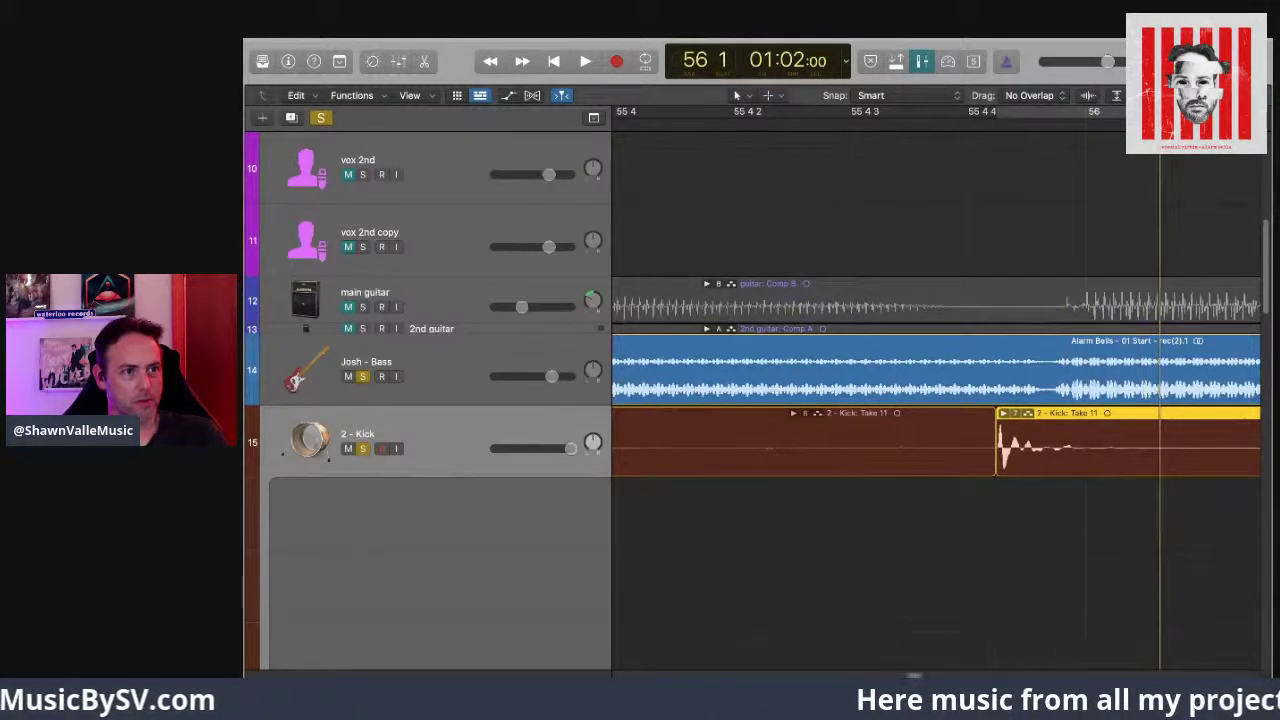
{"action": "right_click", "coordinate": [1136, 420]}
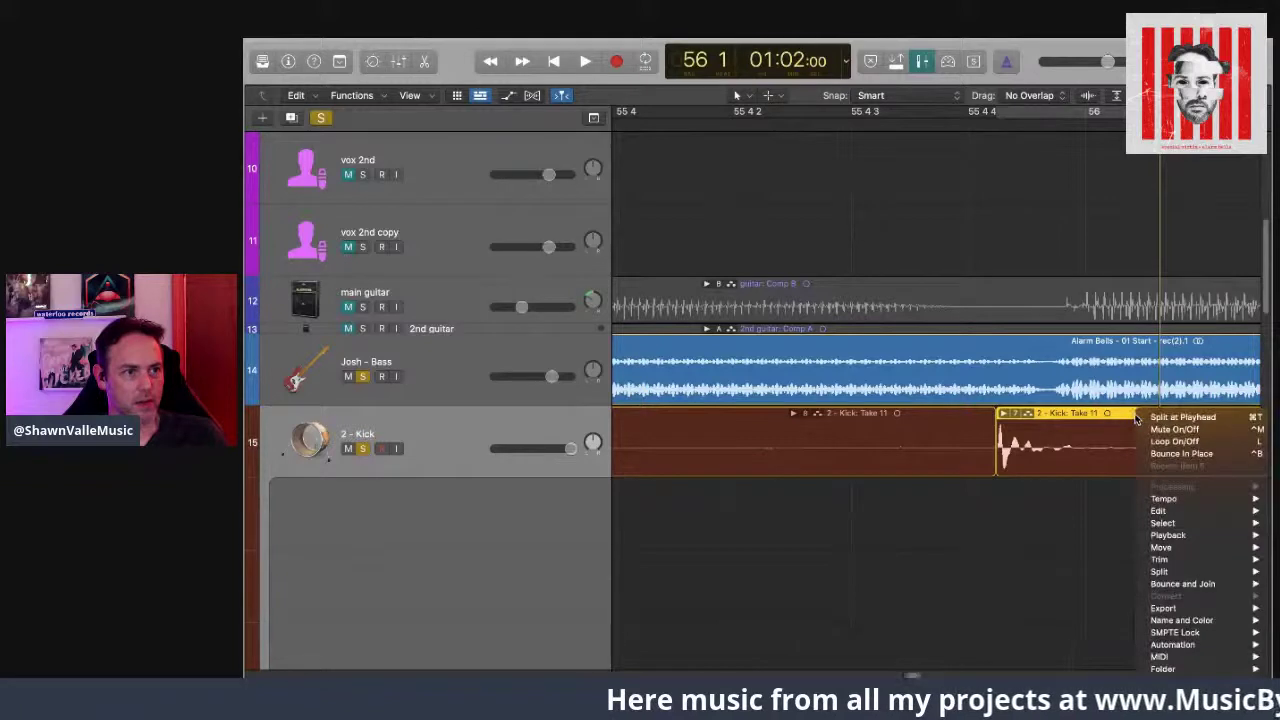
{"action": "left_click", "coordinate": [1168, 419]}
{"action": "scroll", "coordinate": [1143, 443], "scroll_direction": "right", "scroll_amount": 3}
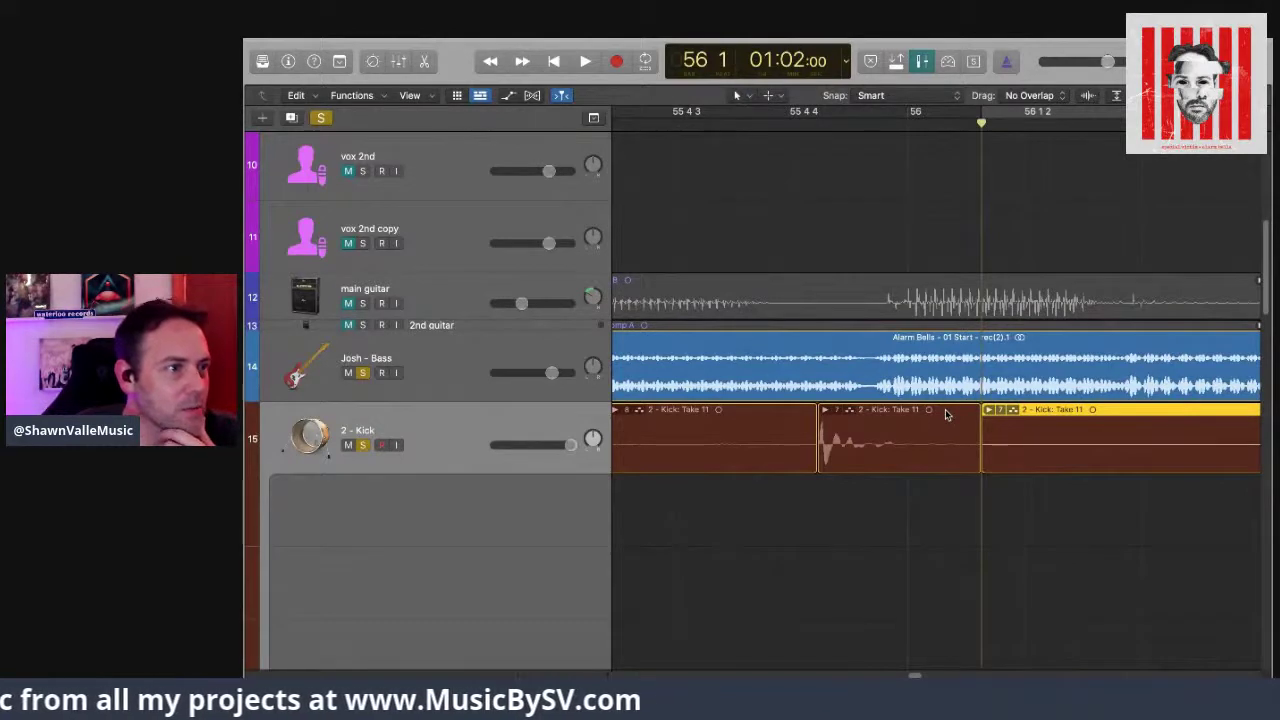
{"action": "left_click_drag", "start_coordinate": [945, 415], "coordinate": [1035, 419]}
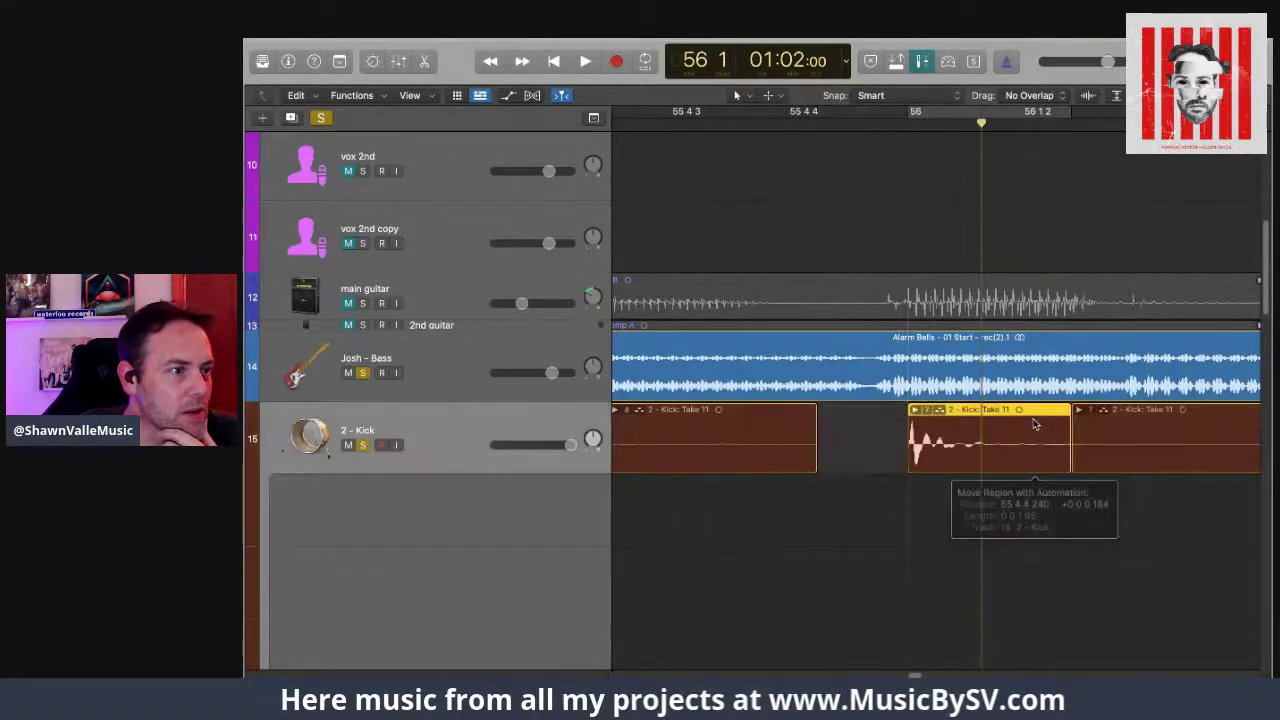
Step: Replay the soloed kick and bass from bar 55 beat 3 through the moved hit at bar 56
{"action": "scroll", "coordinate": [853, 375], "scroll_direction": "left", "scroll_amount": 10}
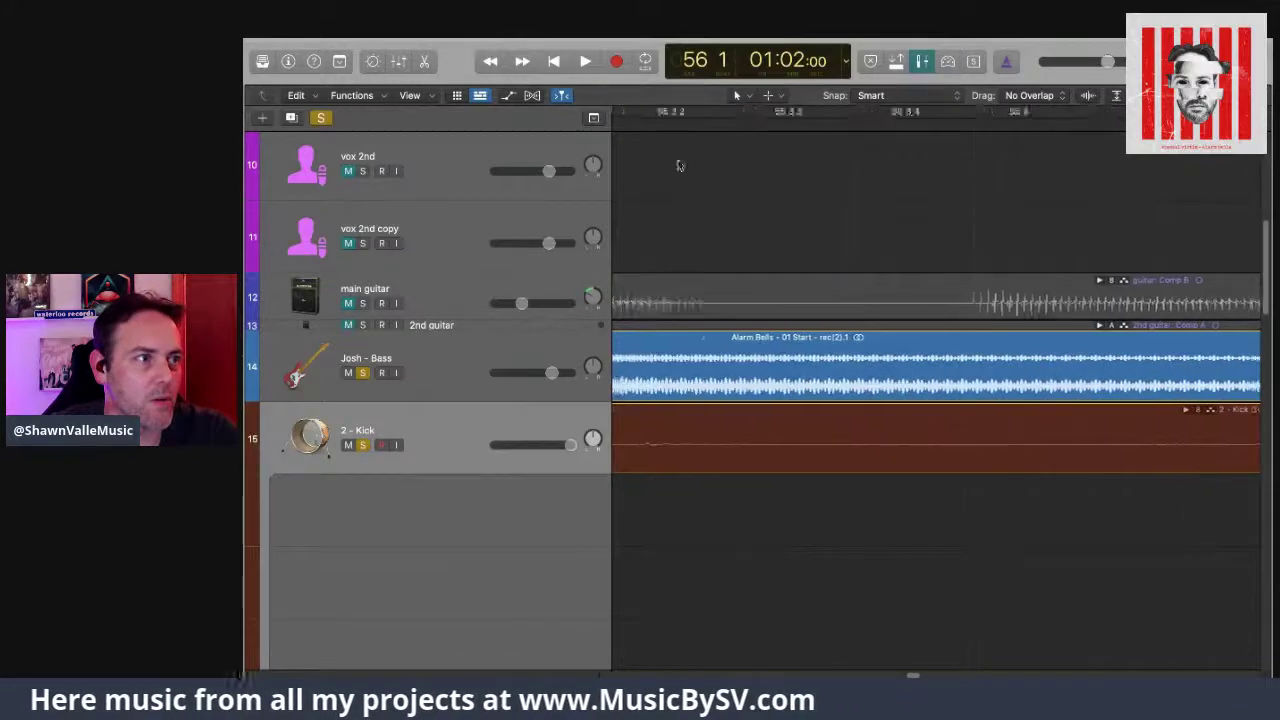
{"action": "left_click", "coordinate": [668, 126]}
{"action": "key", "text": "space"}
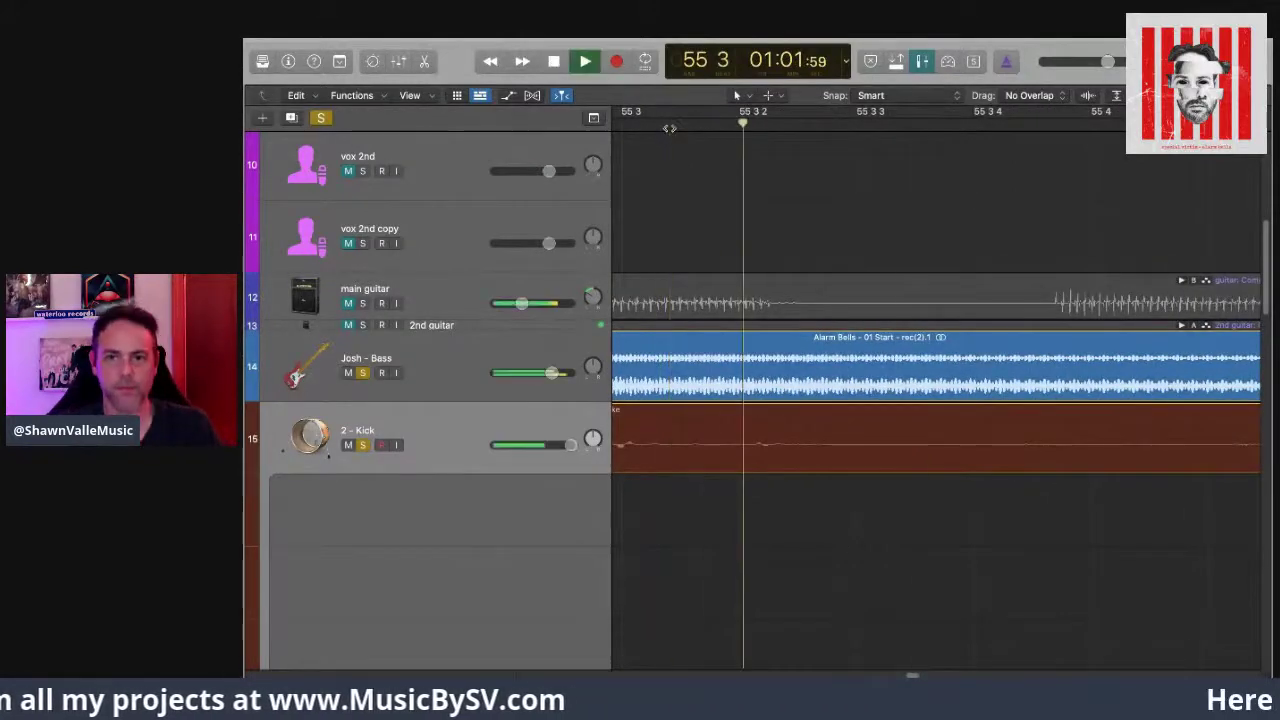
{"action": "key", "text": "space"}
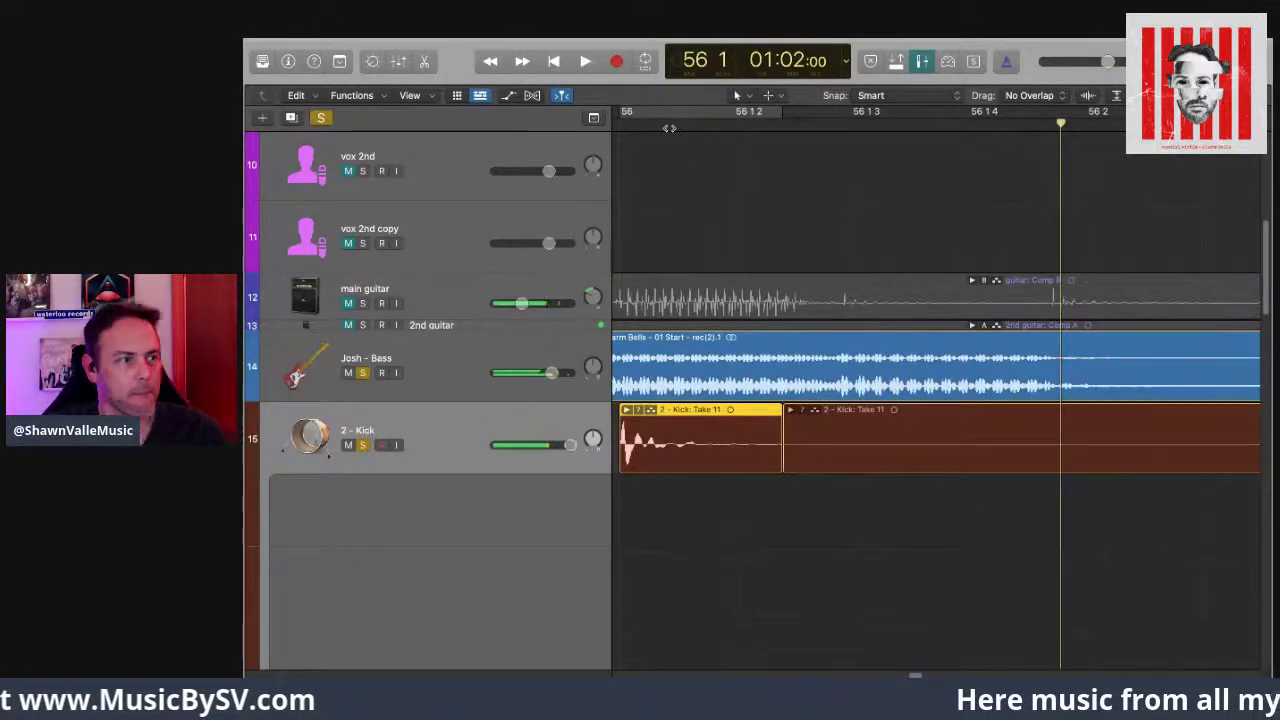
Step: Replay the soloed kick and bass from several bars before the moved hit on to bar 57 beat 2
{"action": "scroll", "coordinate": [669, 128], "scroll_direction": "left", "scroll_amount": 6}
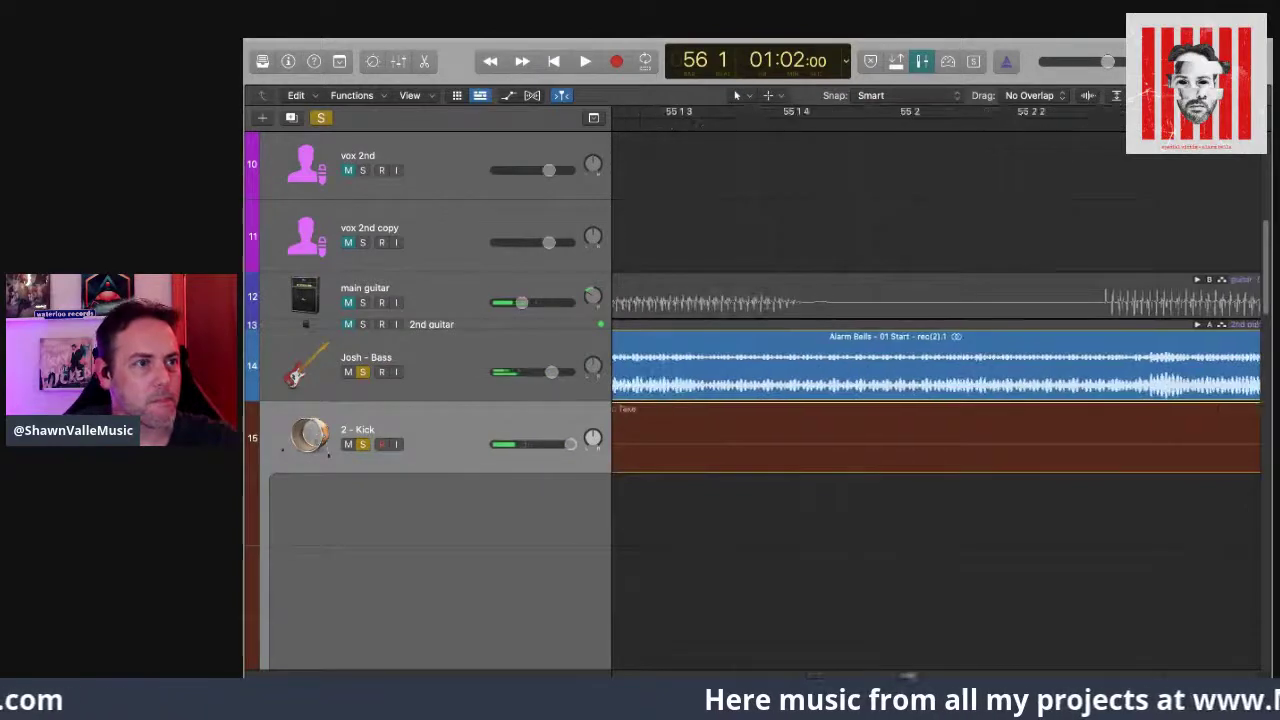
{"action": "key", "text": "super+Left"}
{"action": "key", "text": "super+Left"}
{"action": "key", "text": "super+Left"}
{"action": "key", "text": "super+Left"}
{"action": "key", "text": "super+Left"}
{"action": "key", "text": "super+Left"}
{"action": "key", "text": "super+Right"}
{"action": "scroll", "coordinate": [1018, 222], "scroll_direction": "left", "scroll_amount": 6}
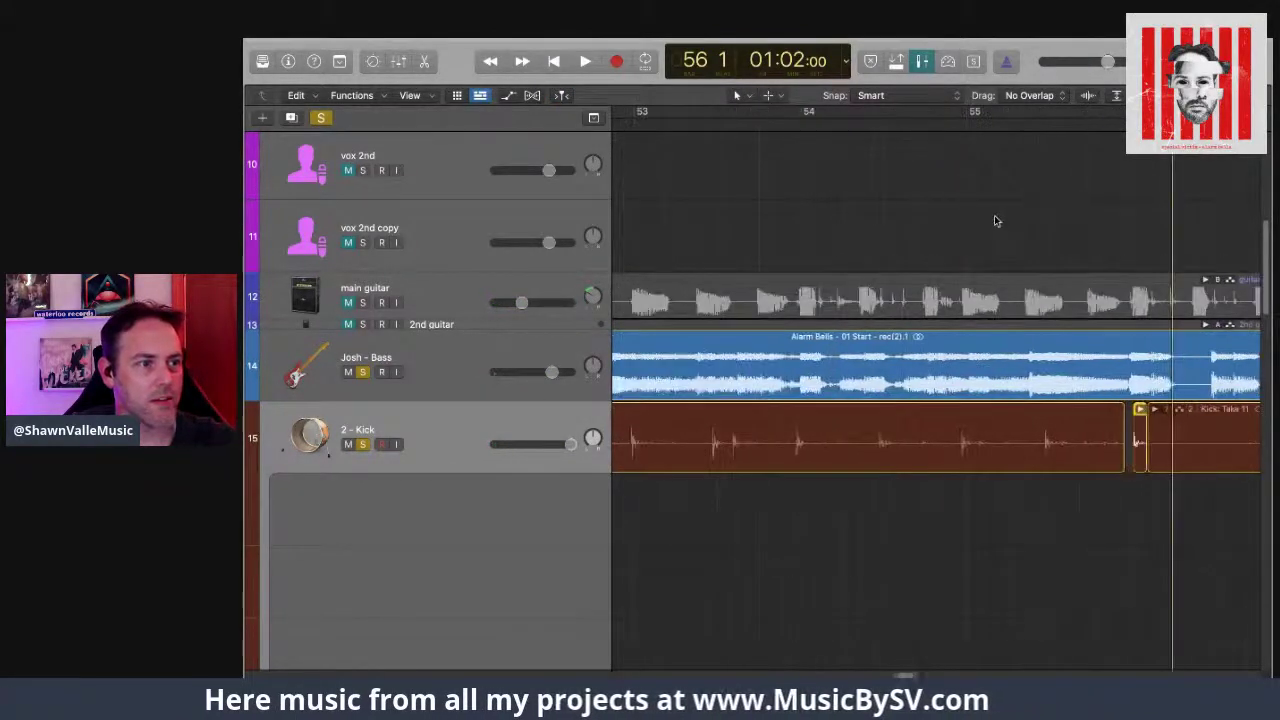
{"action": "left_click", "coordinate": [717, 124]}
{"action": "key", "text": "space"}
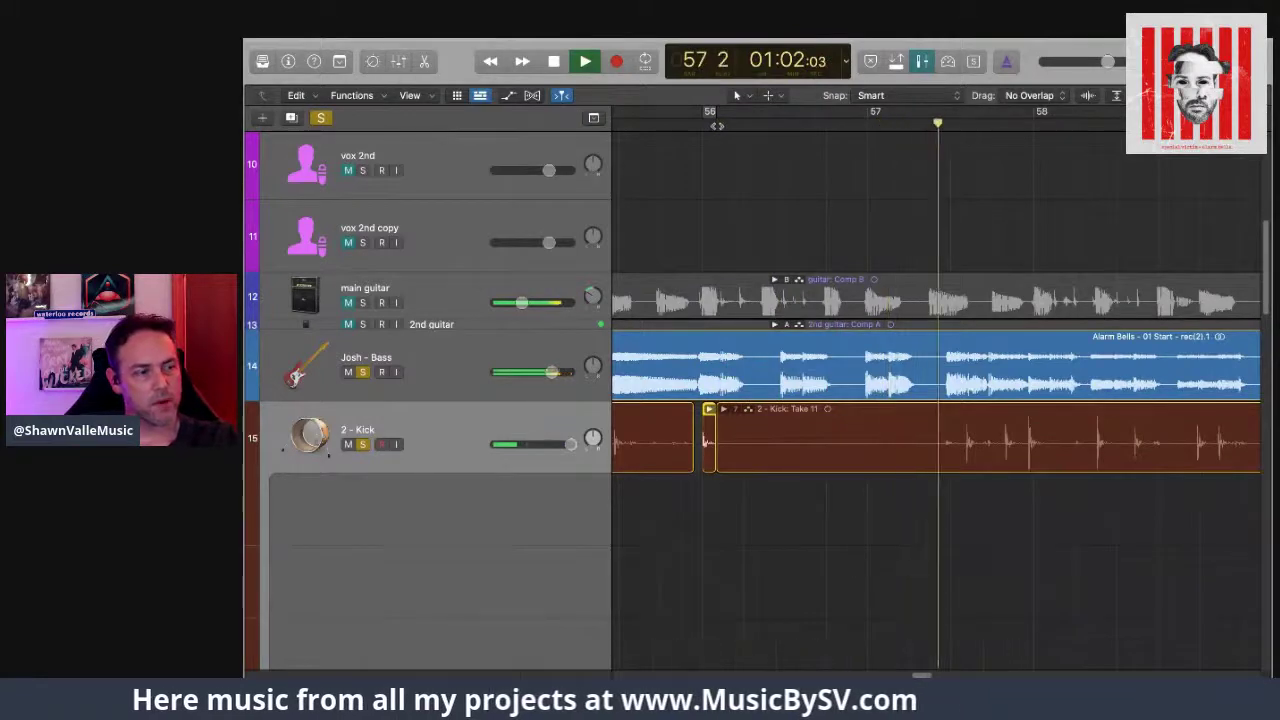
{"action": "key", "text": "space"}
Step: Unsolo the kick and bass tracks and play all unmuted tracks from bar 52 beat 3 to bar 60 beat 4
{"action": "scroll", "coordinate": [663, 206], "scroll_direction": "left", "scroll_amount": 8}
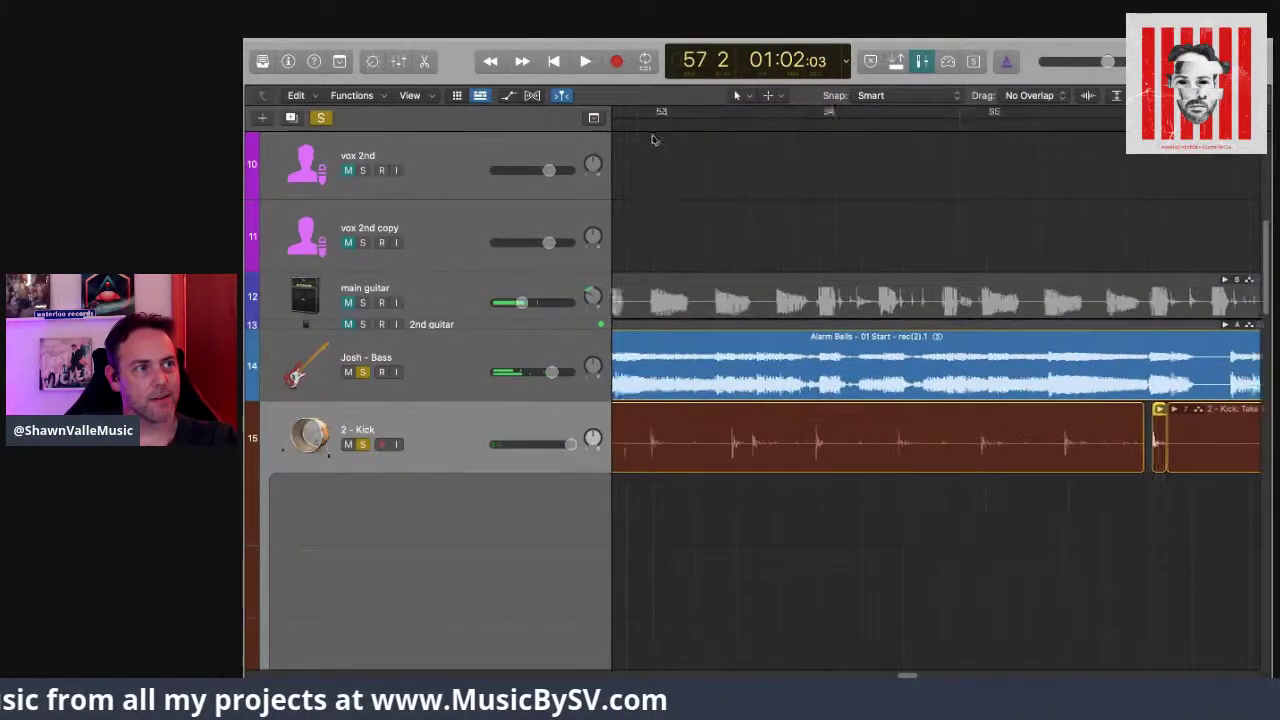
{"action": "left_click", "coordinate": [363, 443]}
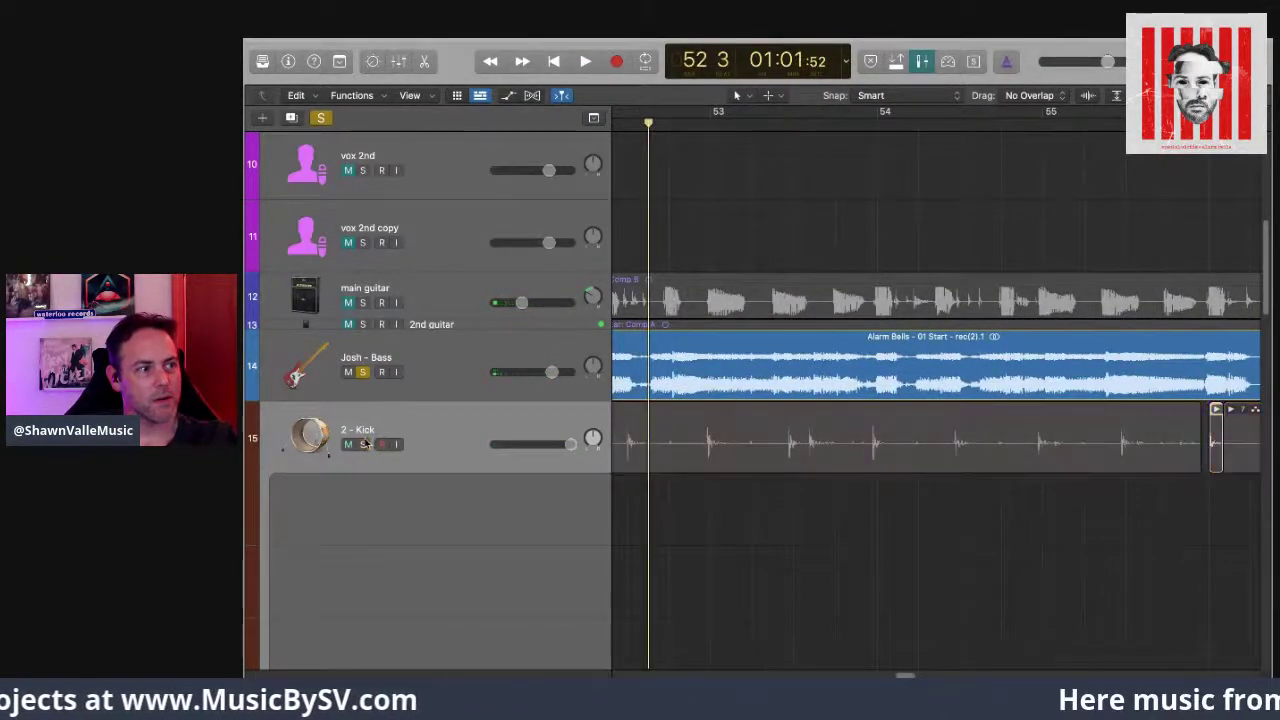
{"action": "left_click", "coordinate": [363, 372]}
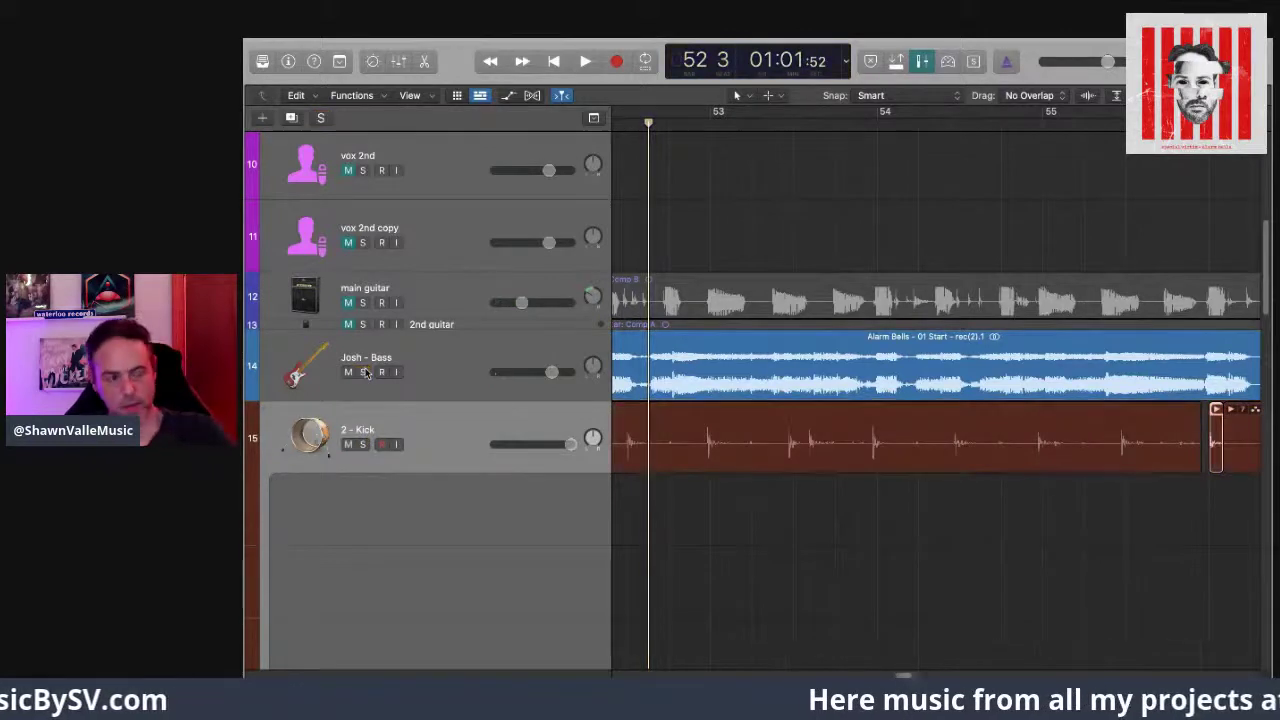
{"action": "key", "text": "space"}
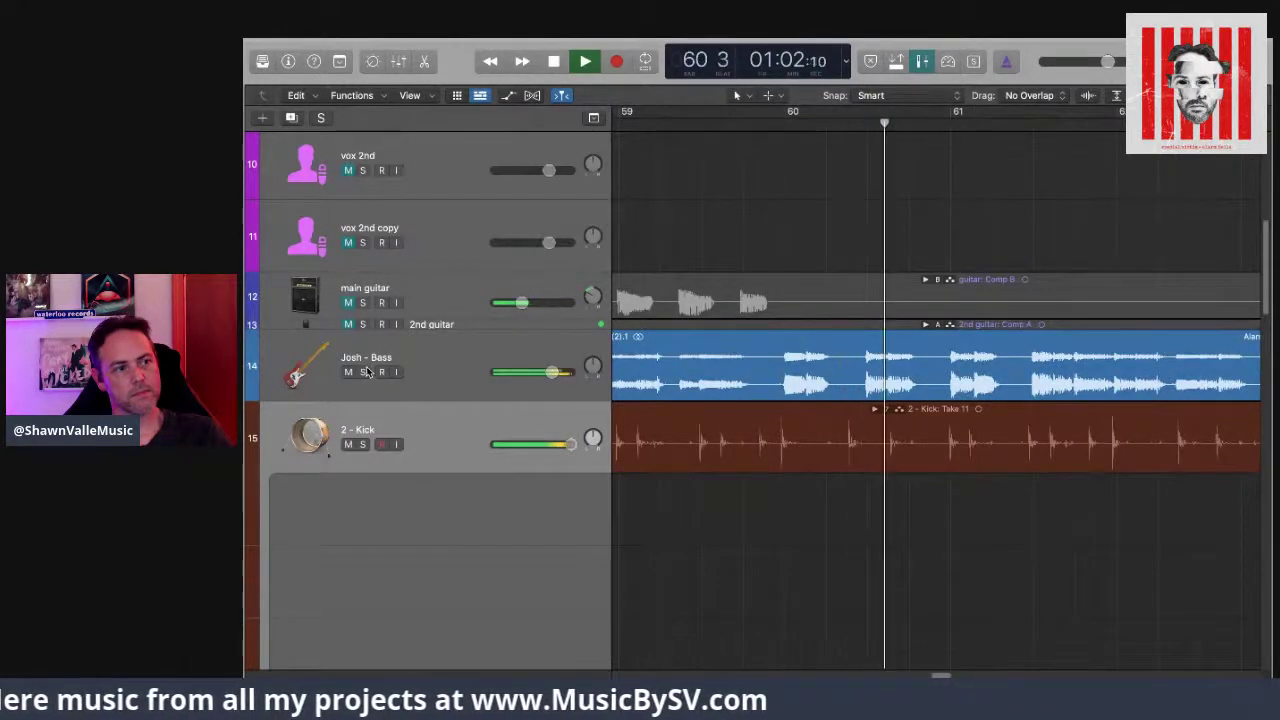
{"action": "key", "text": "space"}
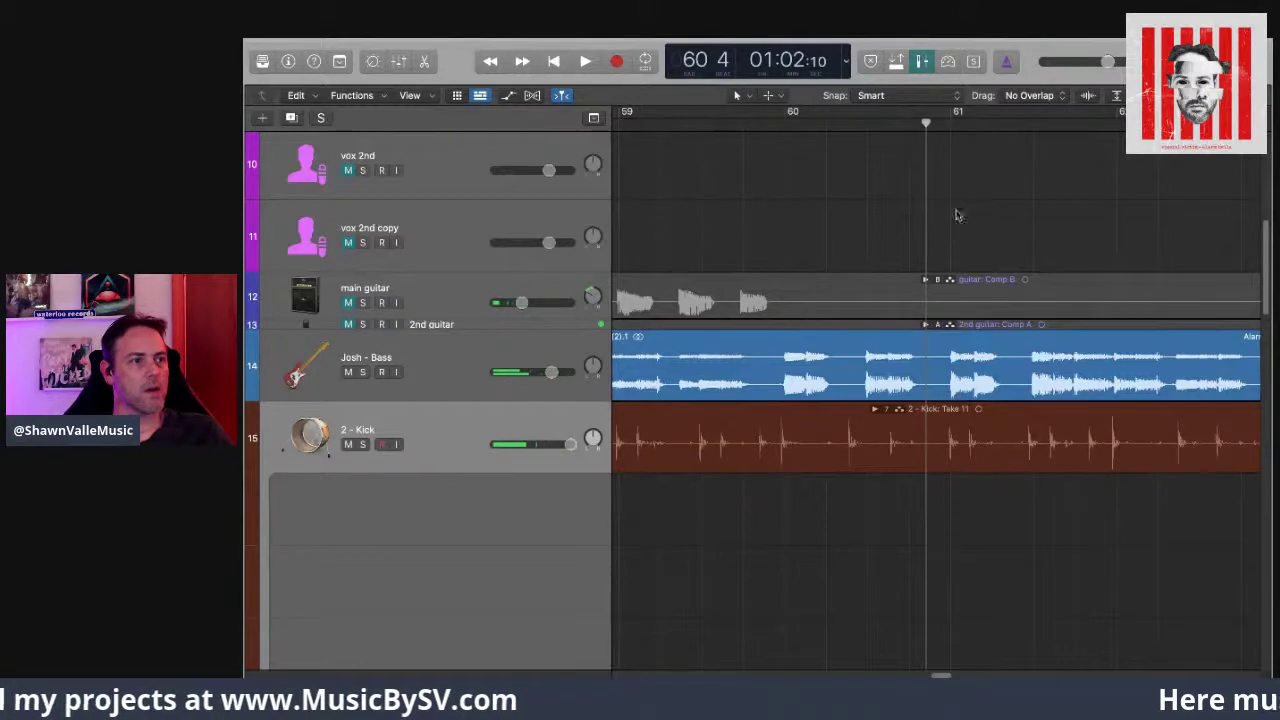
Step: Move the playhead back to bar 60 beat 2 and solo the kick and bass tracks again
{"action": "left_click_drag", "start_coordinate": [928, 122], "coordinate": [841, 157]}
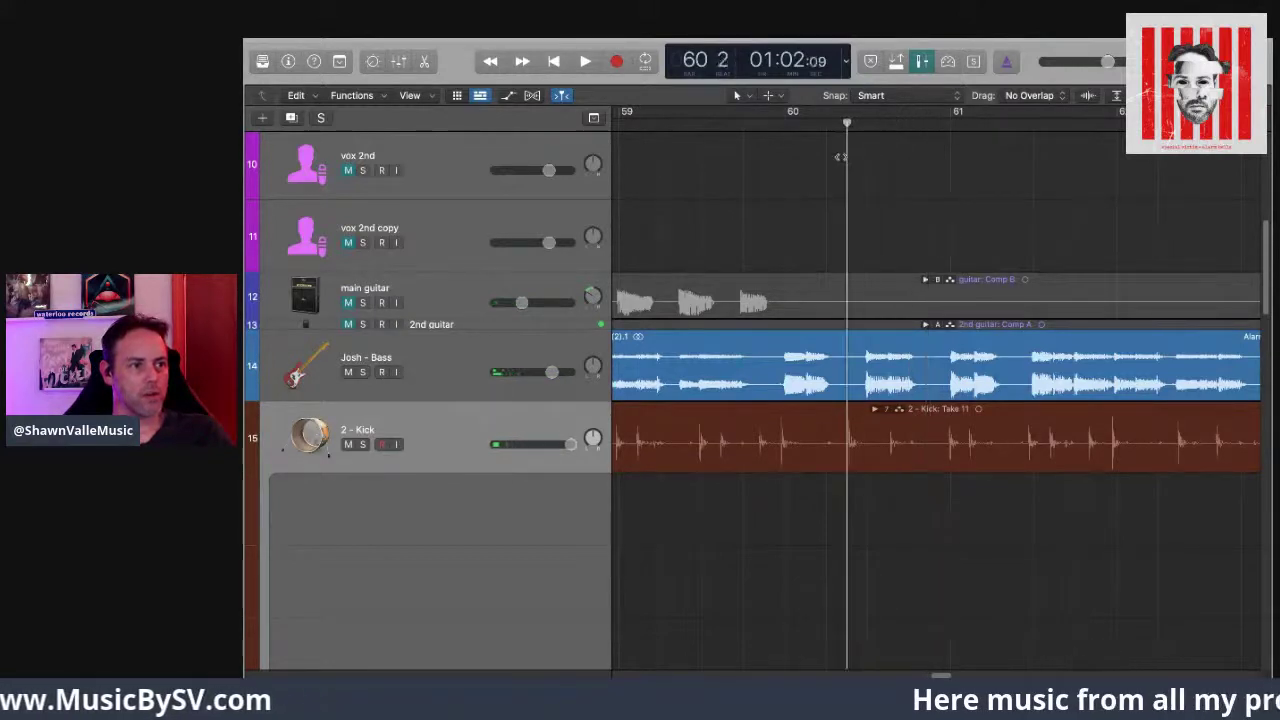
{"action": "left_click", "coordinate": [382, 446]}
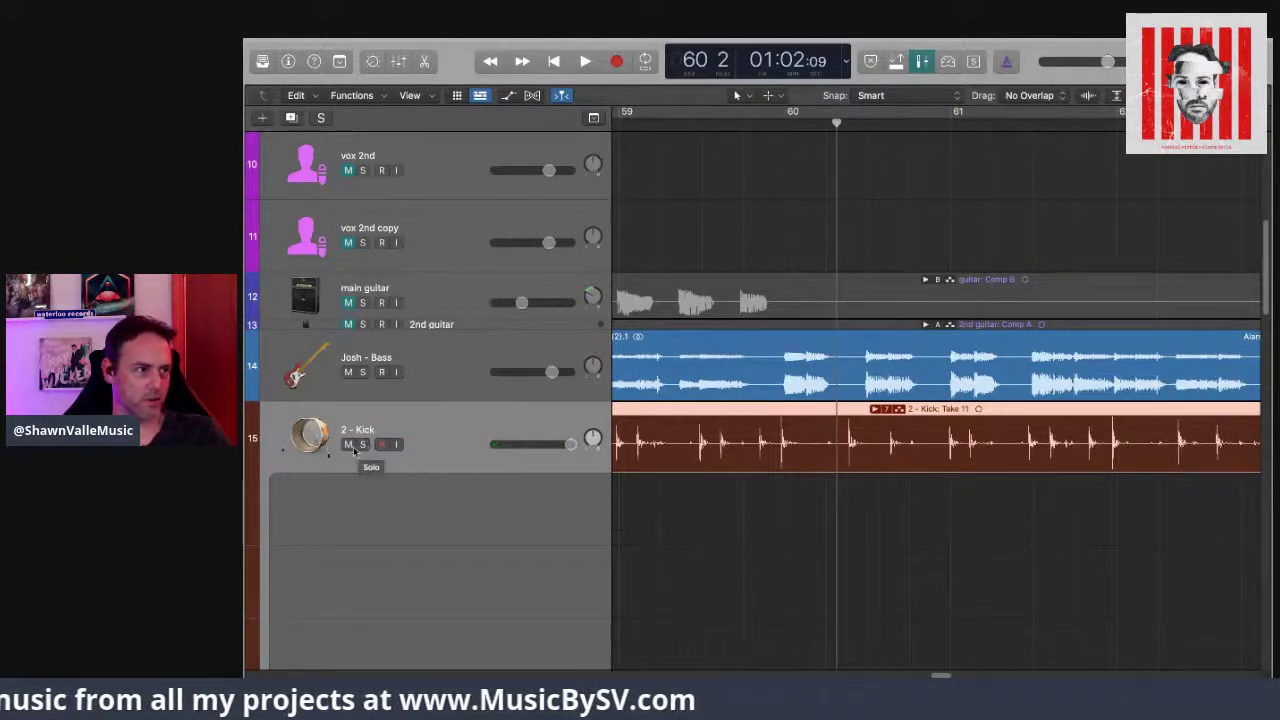
{"action": "left_click", "coordinate": [362, 445]}
{"action": "left_click", "coordinate": [363, 373]}
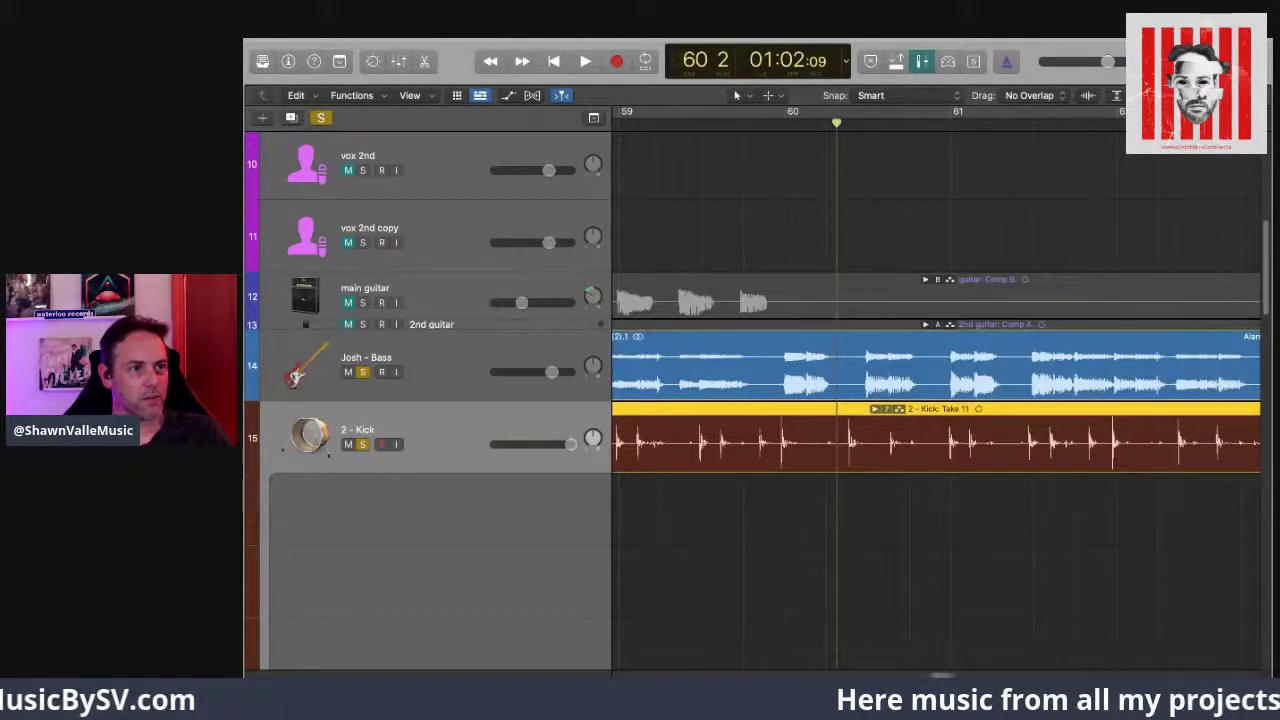
Step: Play the soloed kick and bass from bar 59 beat 4 to bar 60 beat 3
{"action": "key", "text": "super+Right"}
{"action": "key", "text": "super+Right"}
{"action": "key", "text": "super+Right"}
{"action": "key", "text": "super+Right"}
{"action": "key", "text": "super+Right"}
{"action": "key", "text": "super+Right"}
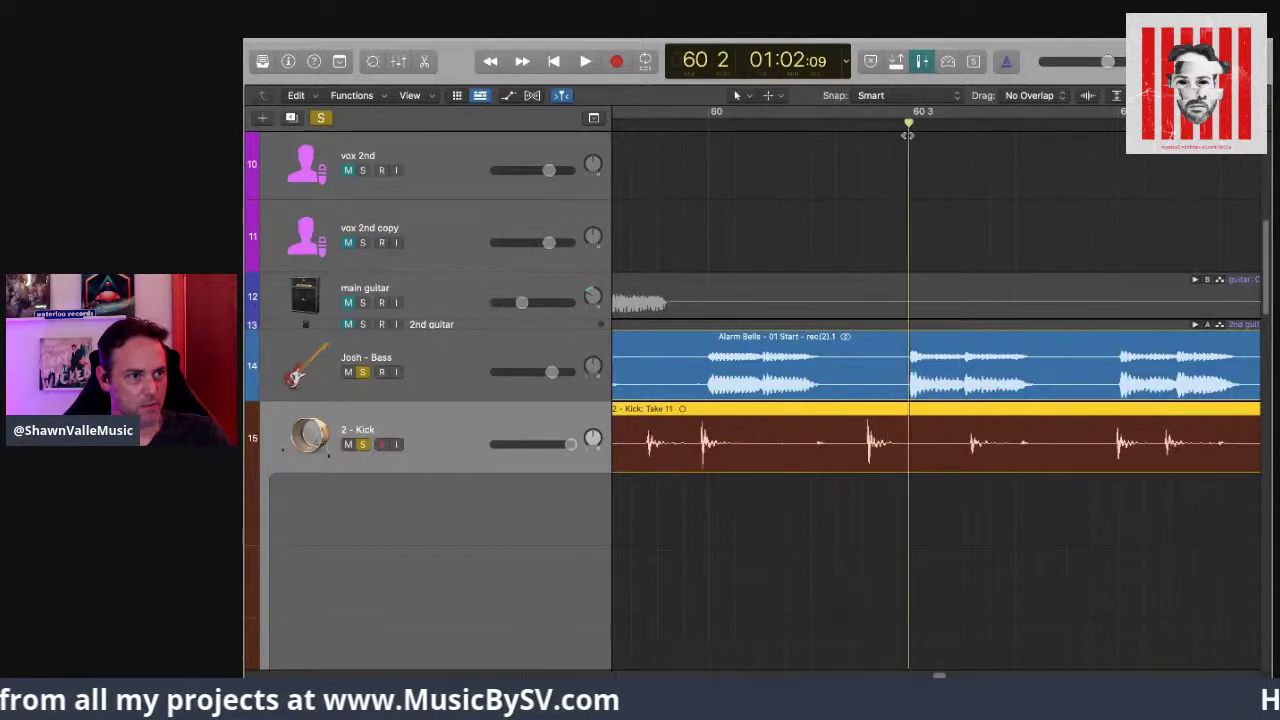
{"action": "left_click_drag", "start_coordinate": [766, 147], "coordinate": [678, 152]}
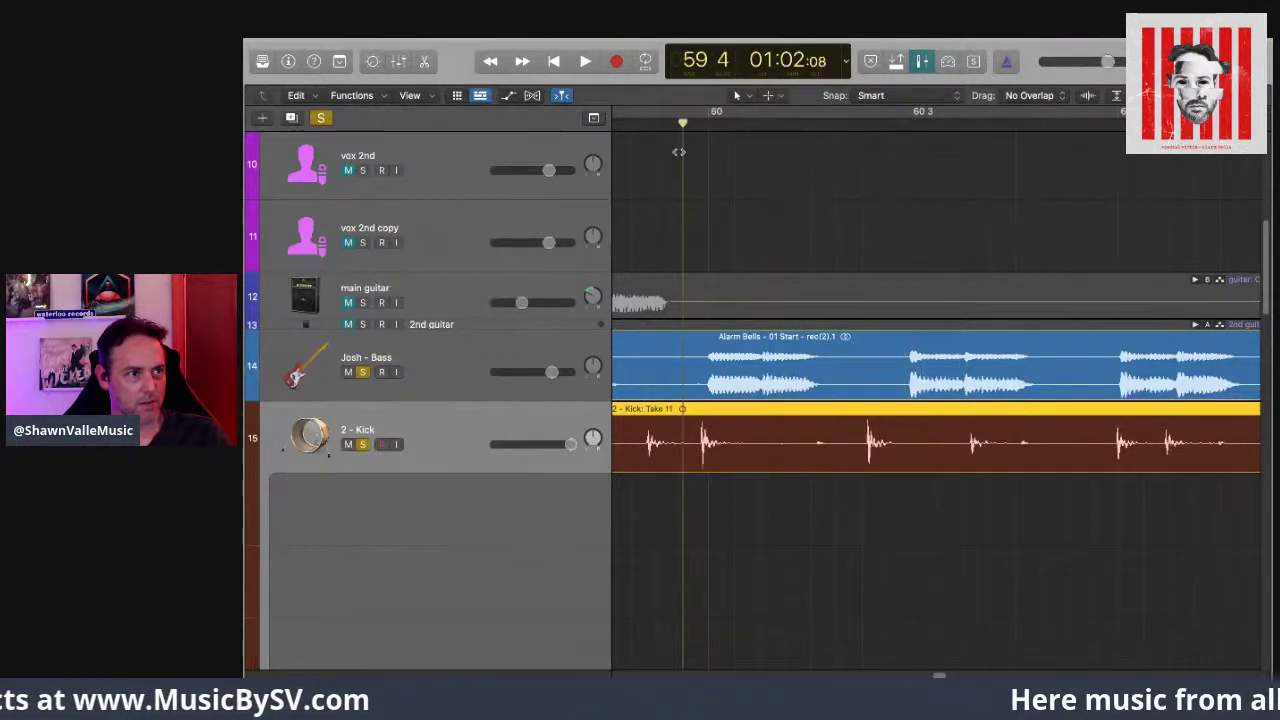
{"action": "key", "text": "space"}
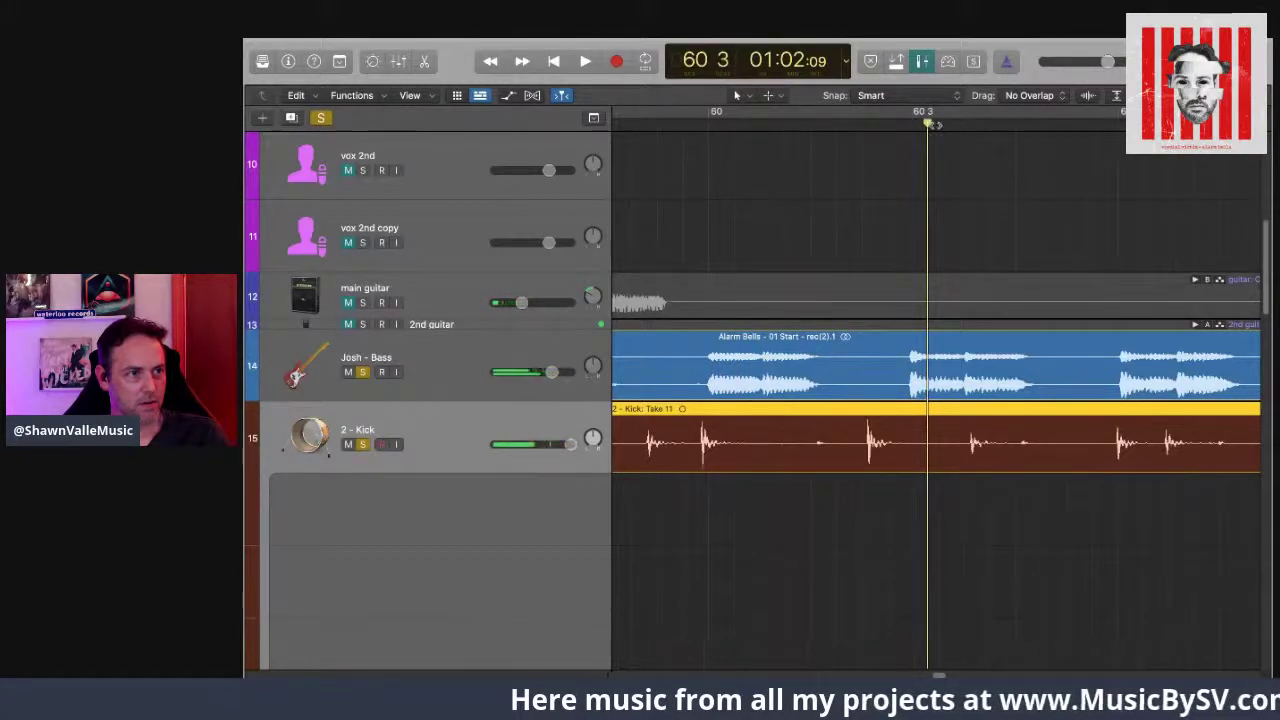
Step: Split the kick region at the start of the early hit in bar 60 beat 2
{"action": "left_click_drag", "start_coordinate": [926, 118], "coordinate": [863, 138]}
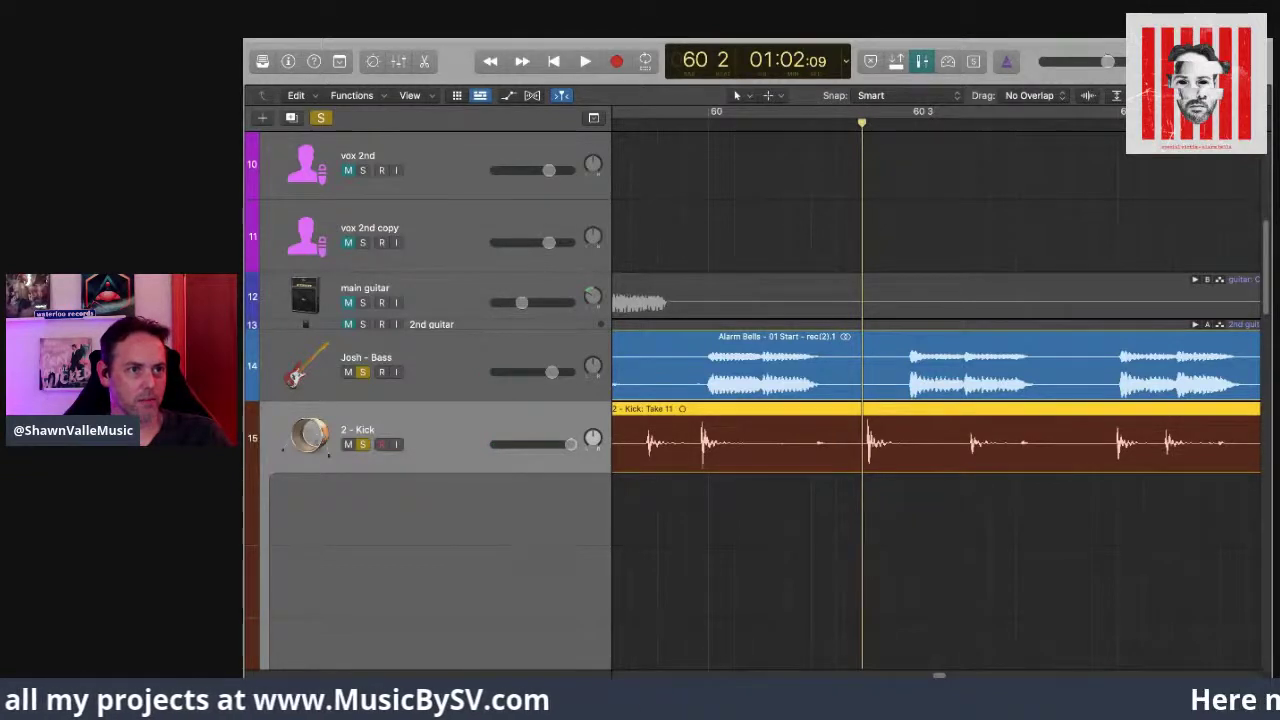
{"action": "key", "text": "super+Right"}
{"action": "key", "text": "super+Right"}
{"action": "key", "text": "super+Right"}
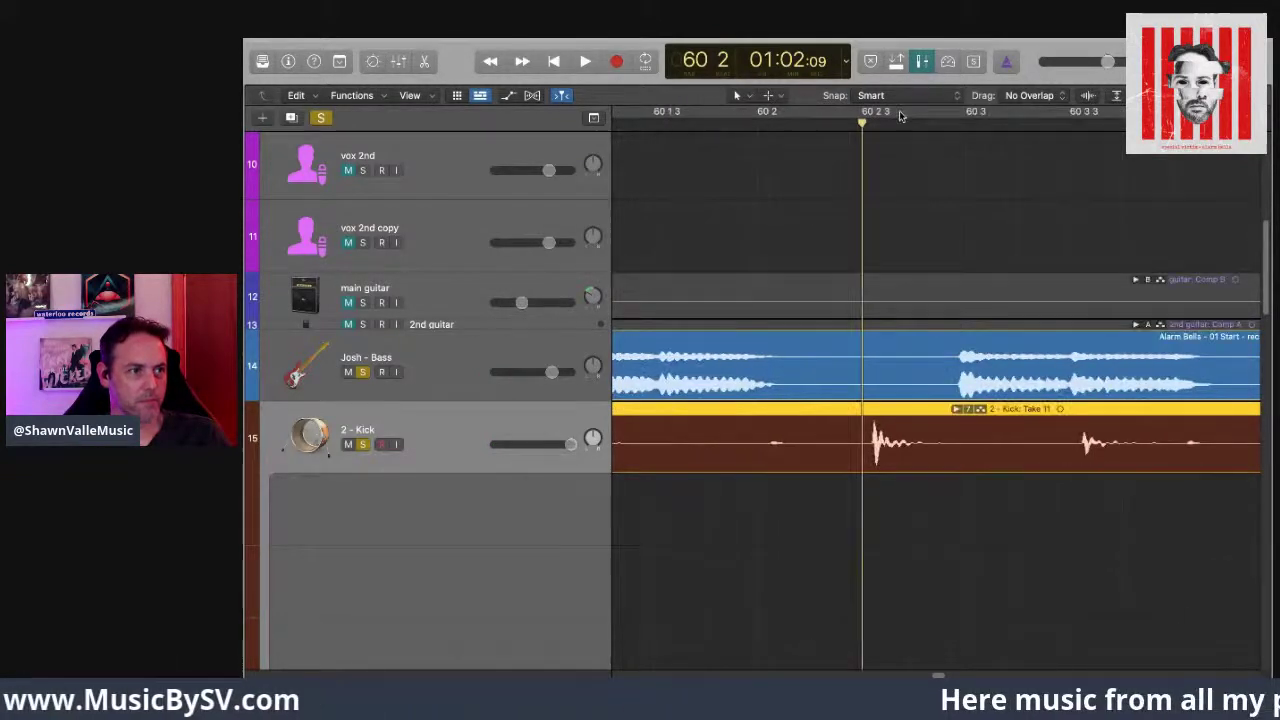
{"action": "left_click_drag", "start_coordinate": [863, 122], "coordinate": [869, 122]}
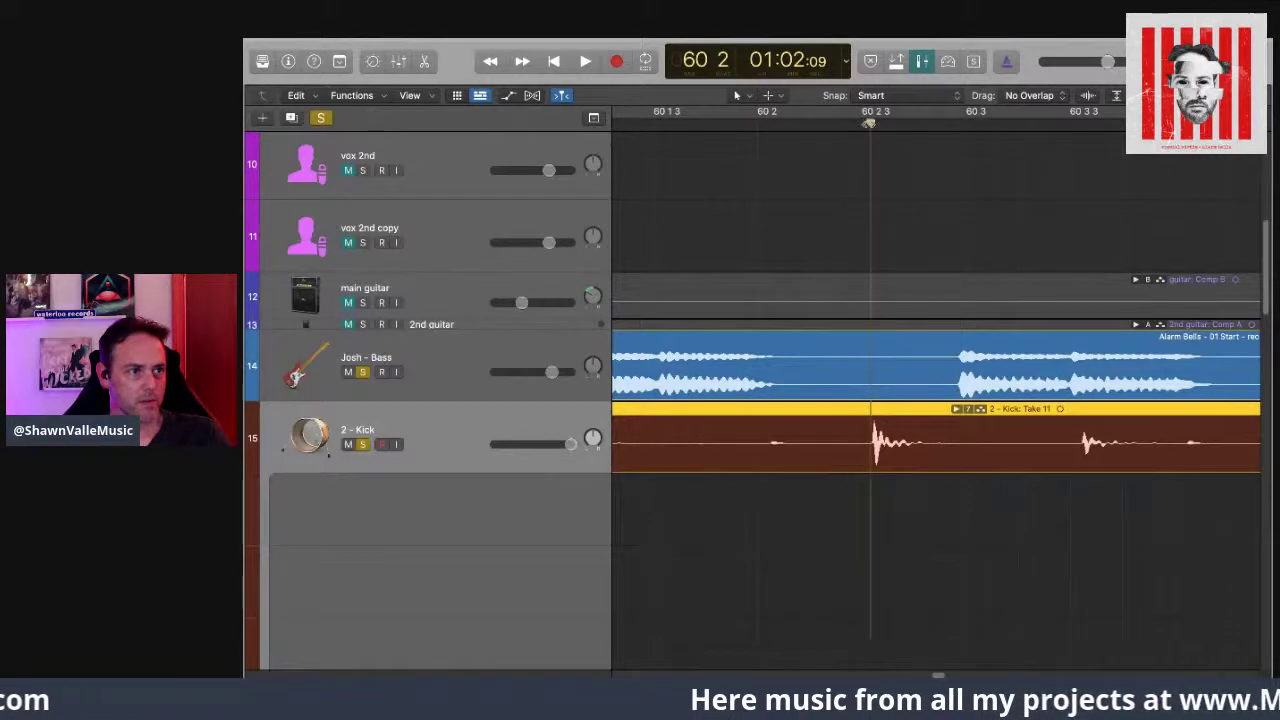
{"action": "right_click", "coordinate": [852, 412]}
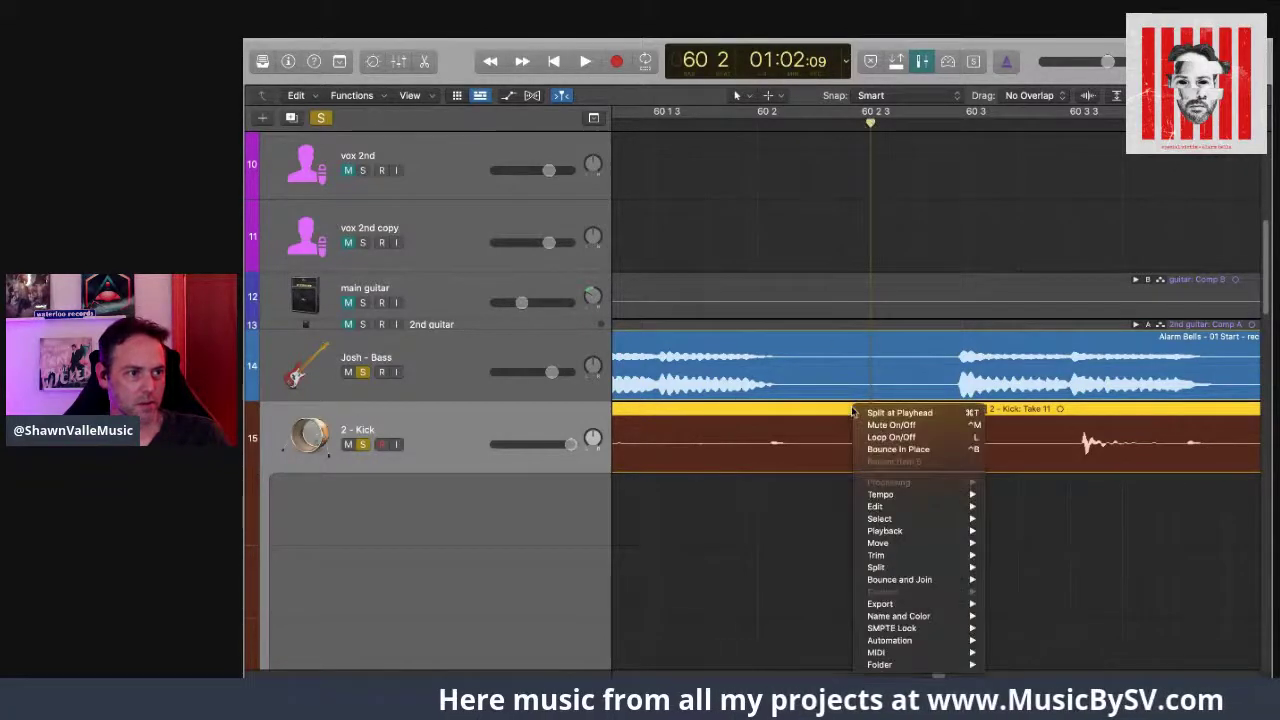
{"action": "left_click", "coordinate": [893, 413]}
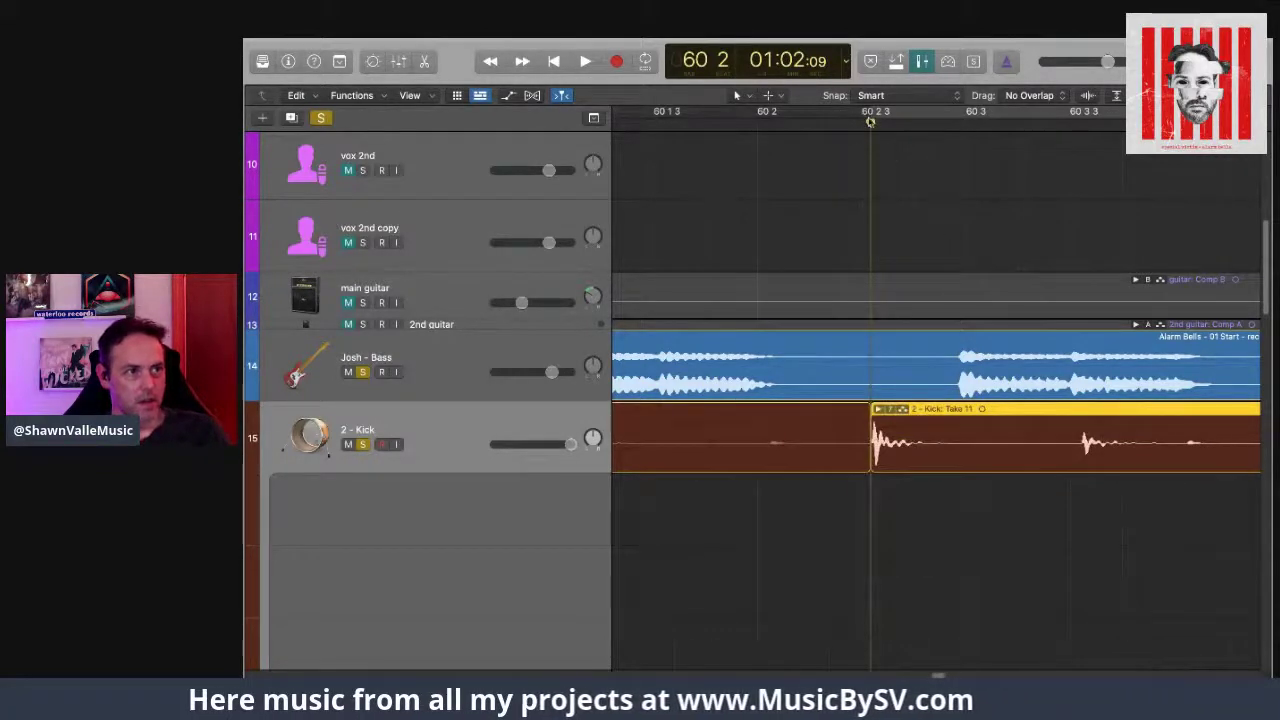
Step: Split the kick region just before bar 60 beat 3 and move the early hit later to align with the bass note
{"action": "left_click_drag", "start_coordinate": [870, 121], "coordinate": [922, 131]}
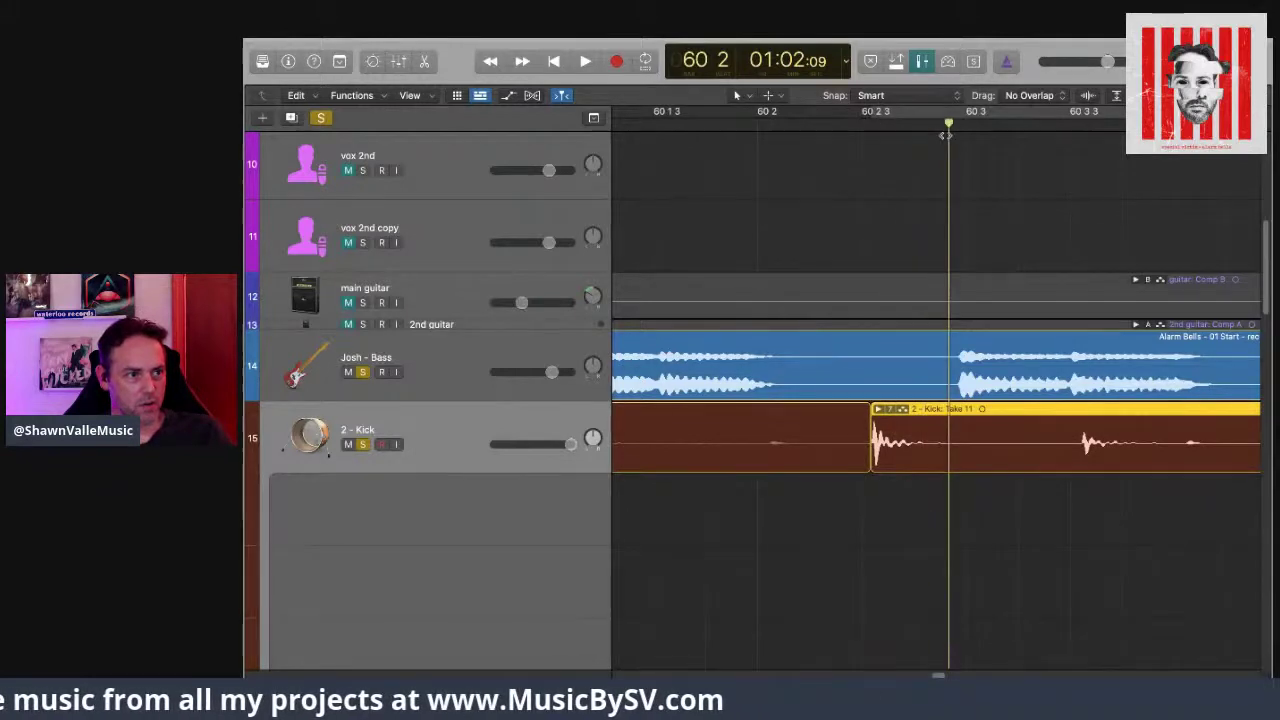
{"action": "right_click", "coordinate": [1009, 411]}
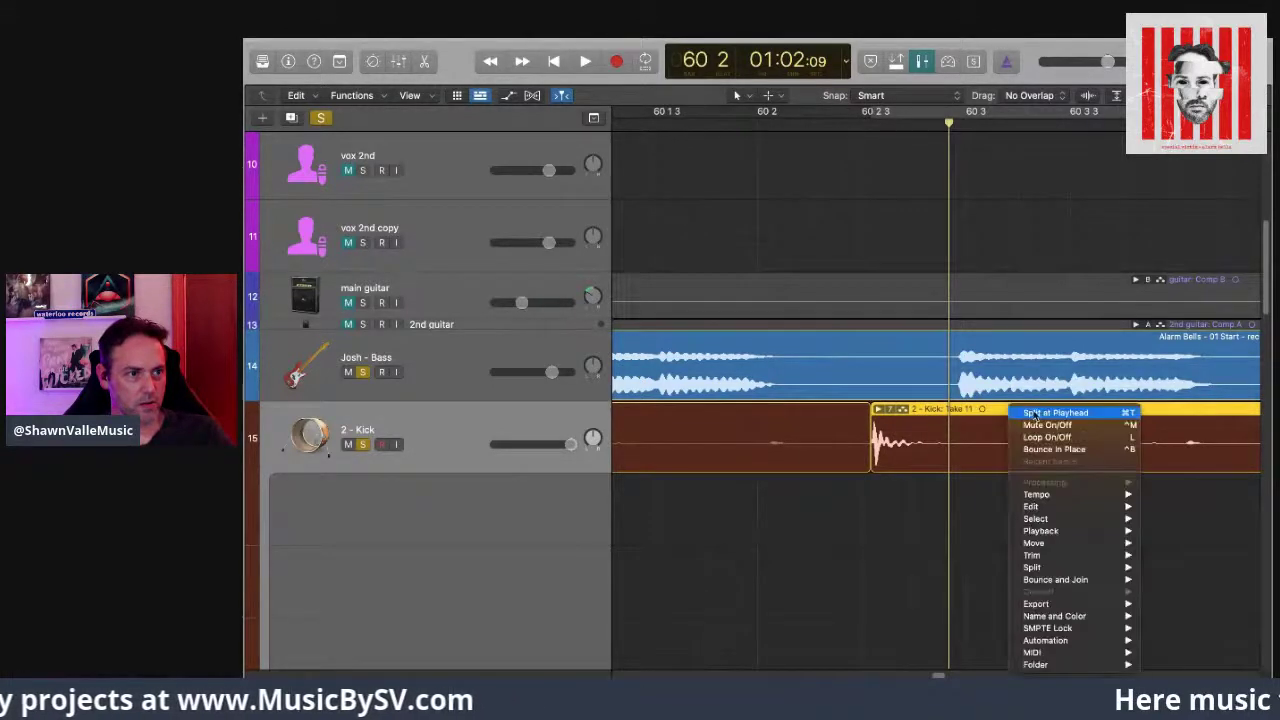
{"action": "left_click", "coordinate": [1036, 413]}
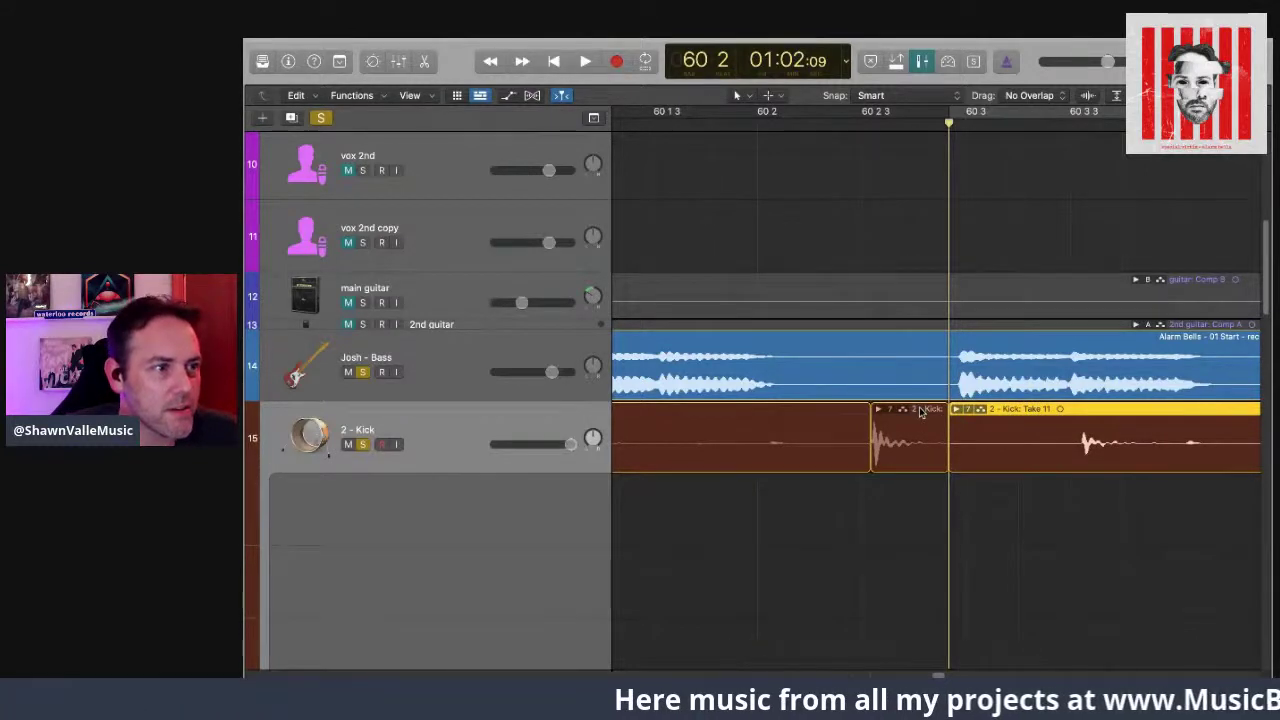
{"action": "left_click_drag", "start_coordinate": [921, 413], "coordinate": [1010, 418]}
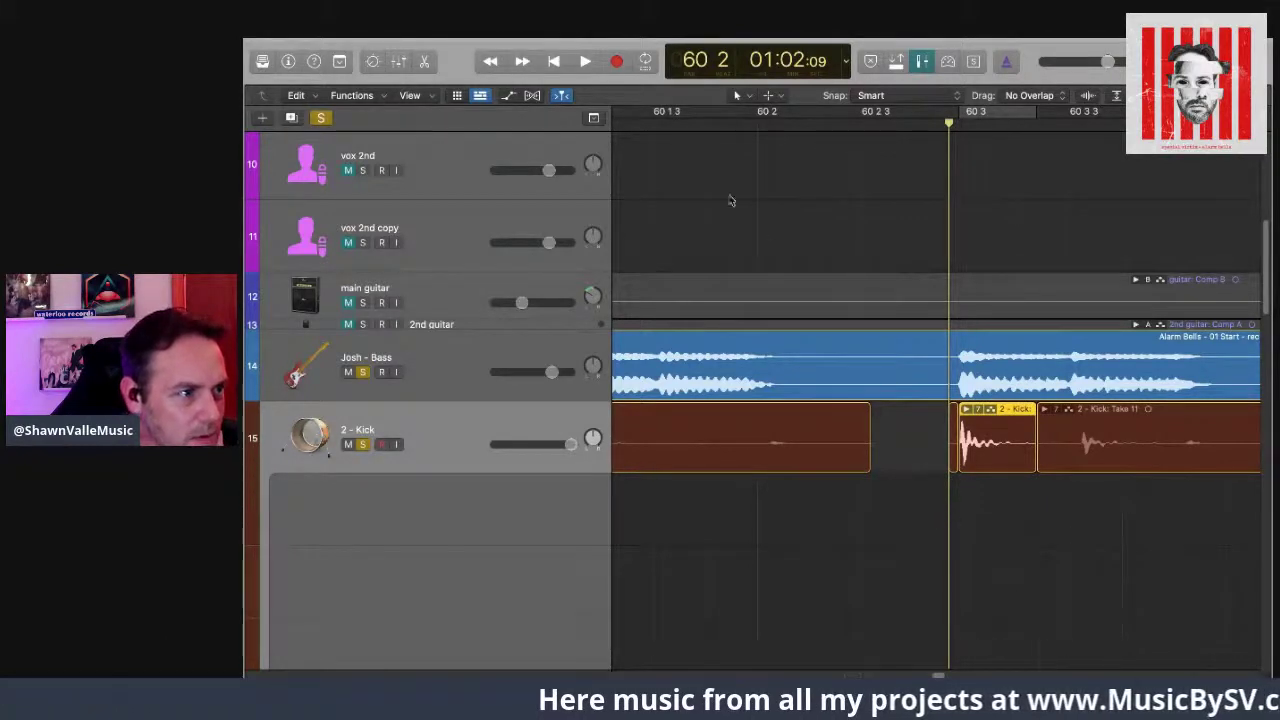
Step: Play the soloed kick and bass from bar 59 into bar 60 beat 4 twice to check the moved hit
{"action": "left_click", "coordinate": [654, 125]}
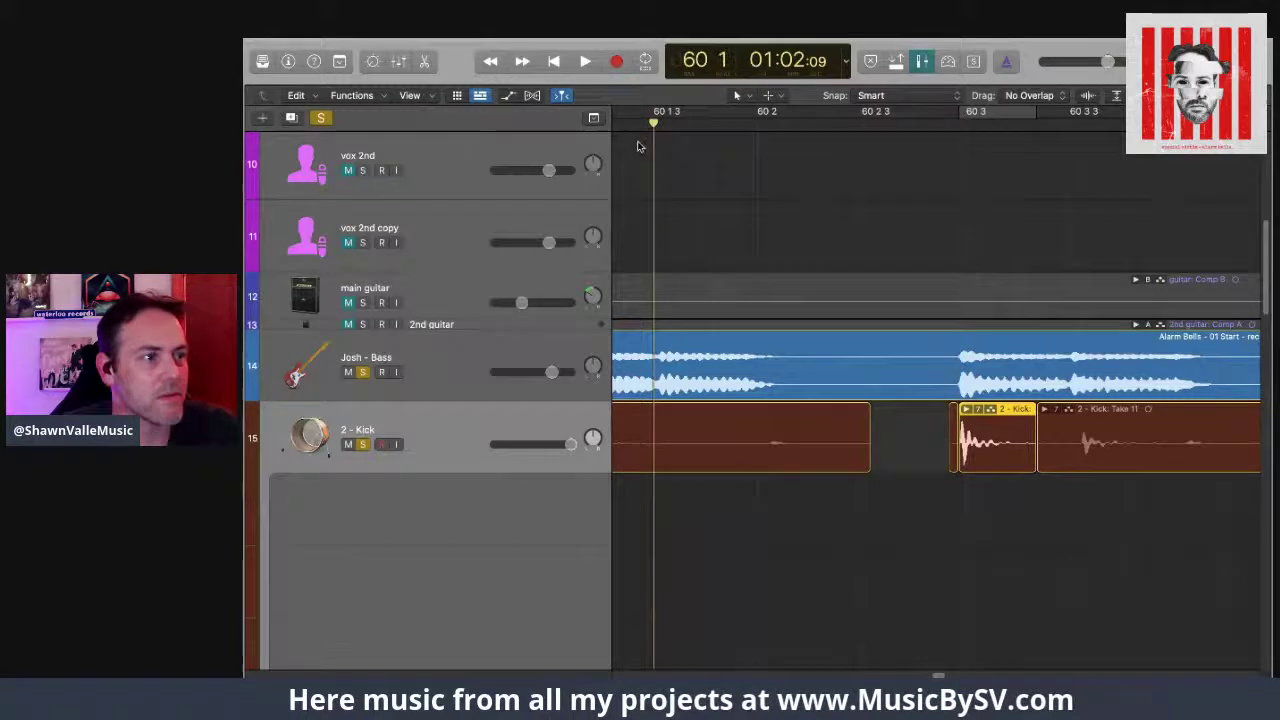
{"action": "scroll", "coordinate": [637, 147], "scroll_direction": "left", "scroll_amount": 6}
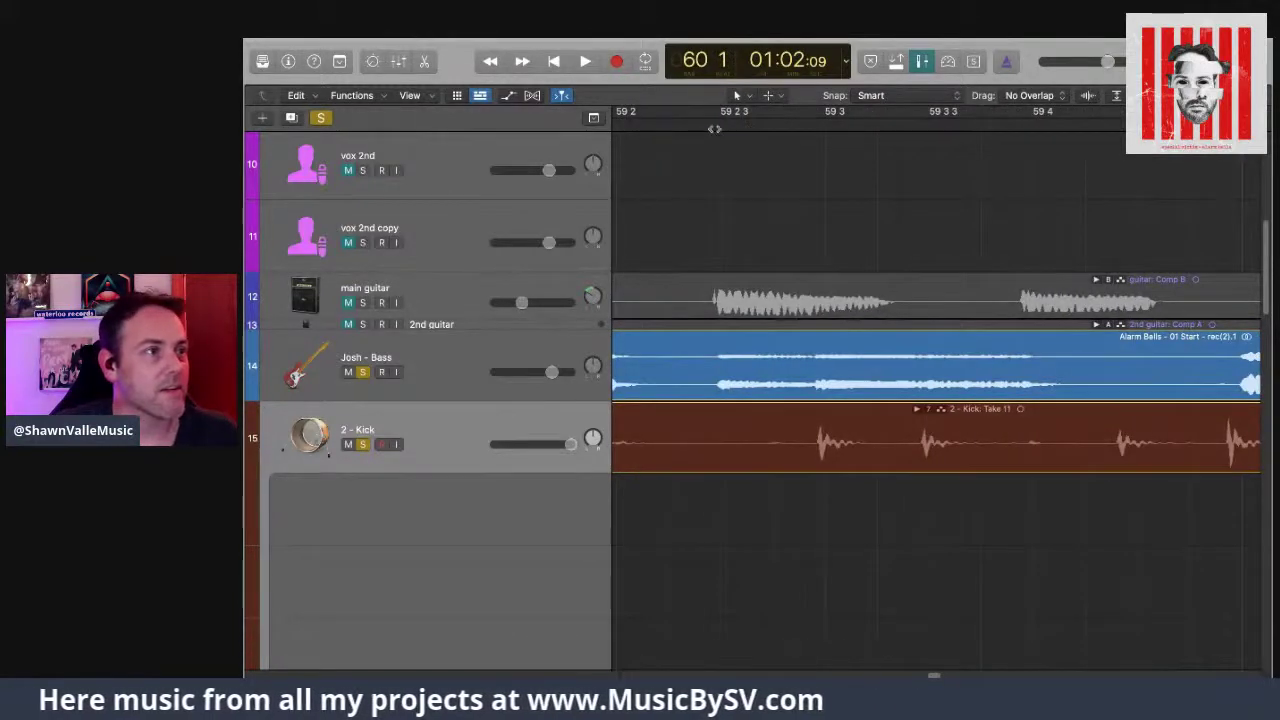
{"action": "key", "text": "space"}
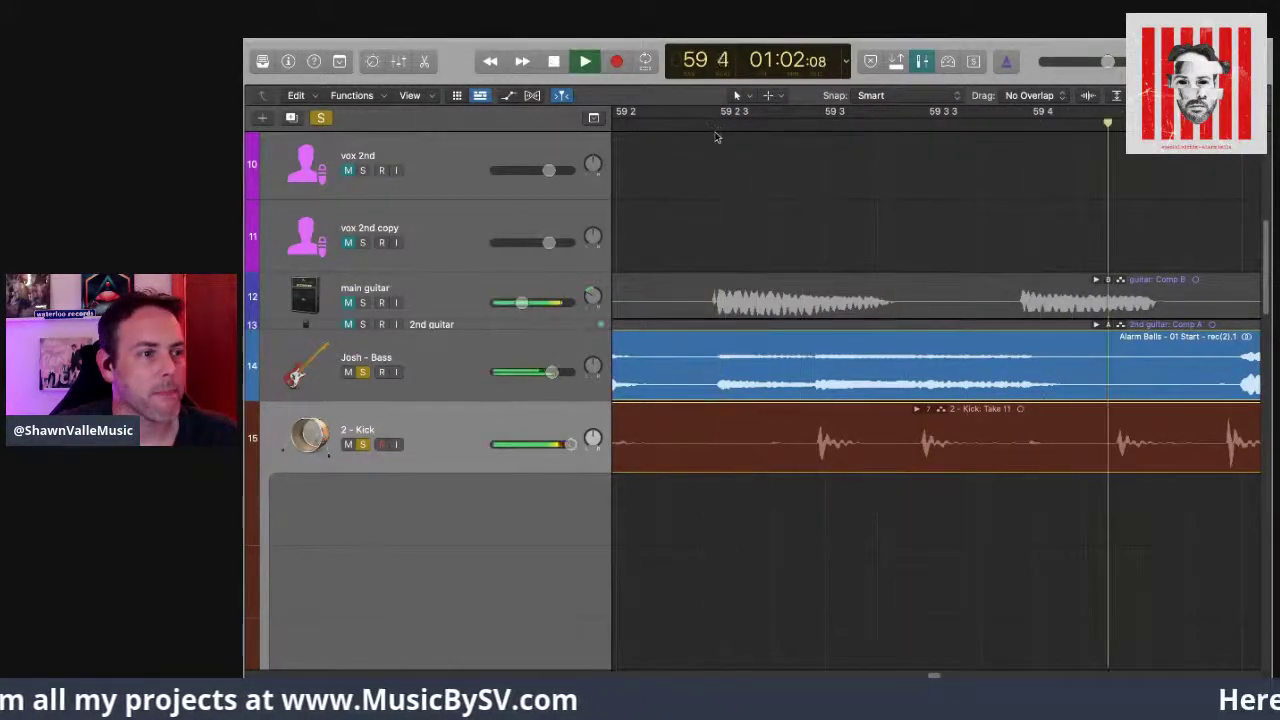
{"action": "key", "text": "space"}
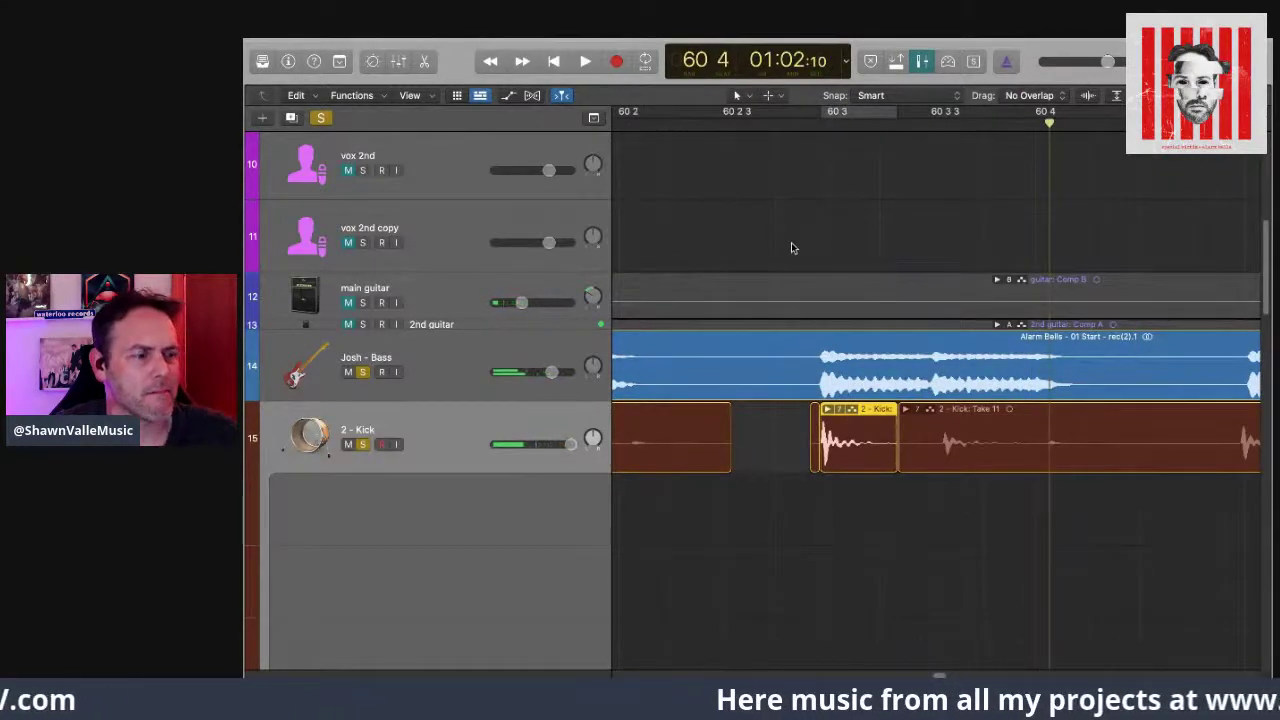
{"action": "scroll", "coordinate": [709, 189], "scroll_direction": "left", "scroll_amount": 6}
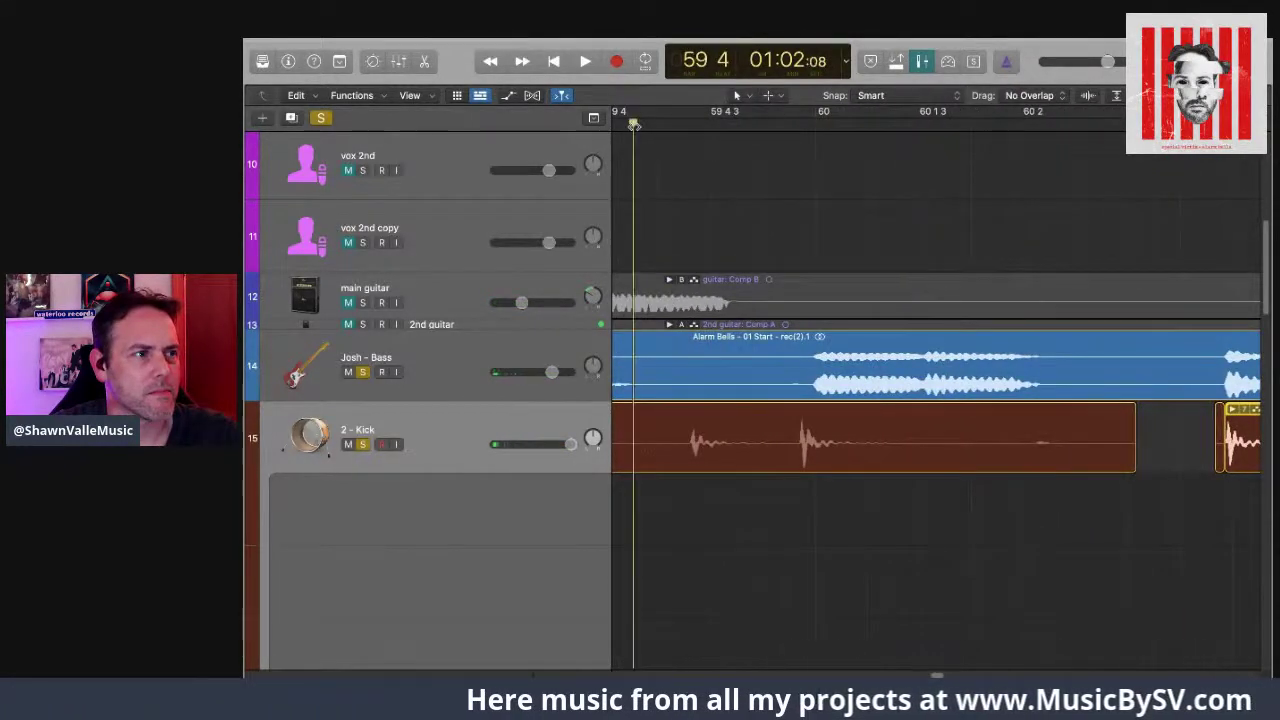
{"action": "key", "text": "space"}
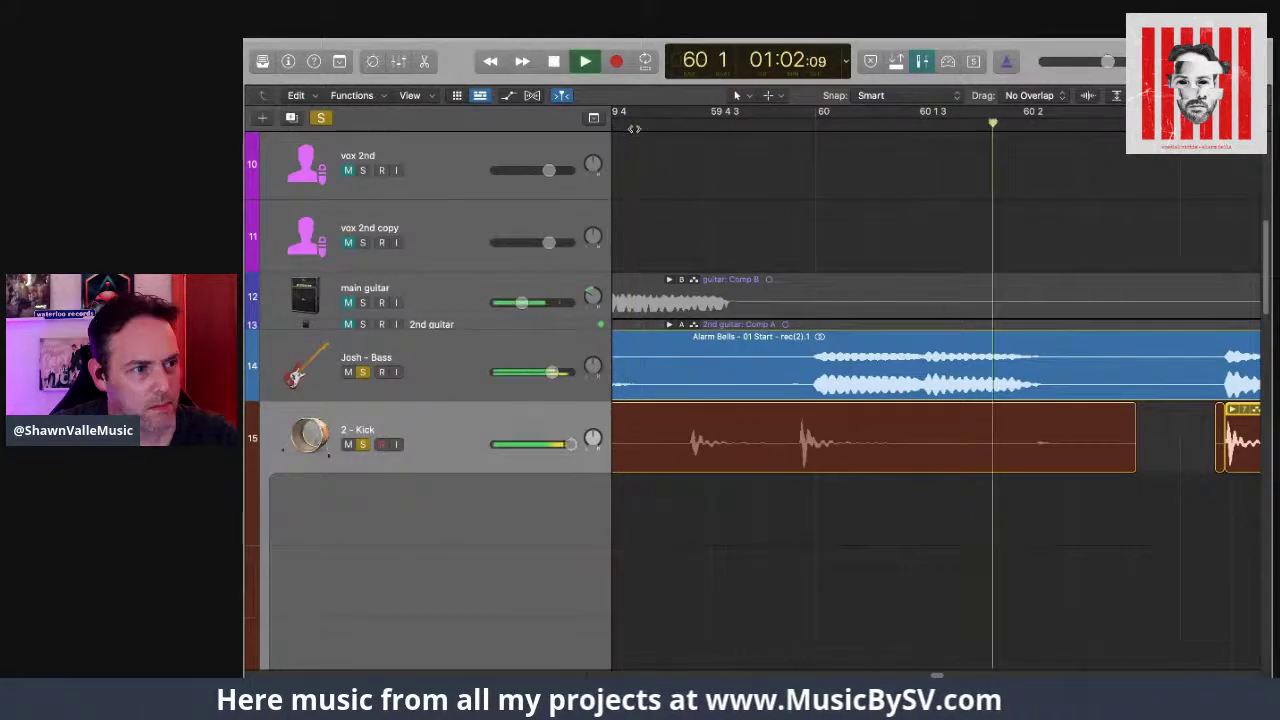
{"action": "key", "text": "space"}
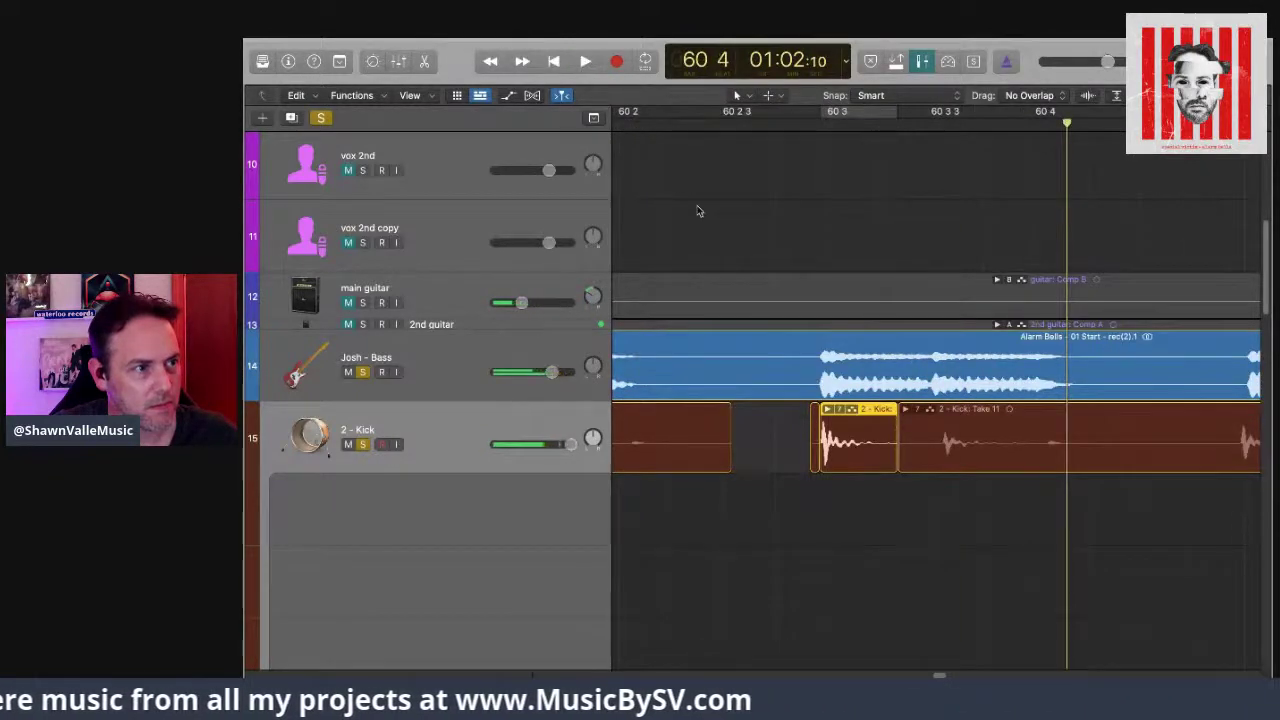
Step: Unsolo the bass and kick tracks and play all unmuted tracks from bar 59 beat 1 to bar 60 beat 4
{"action": "scroll", "coordinate": [698, 206], "scroll_direction": "left", "scroll_amount": 10}
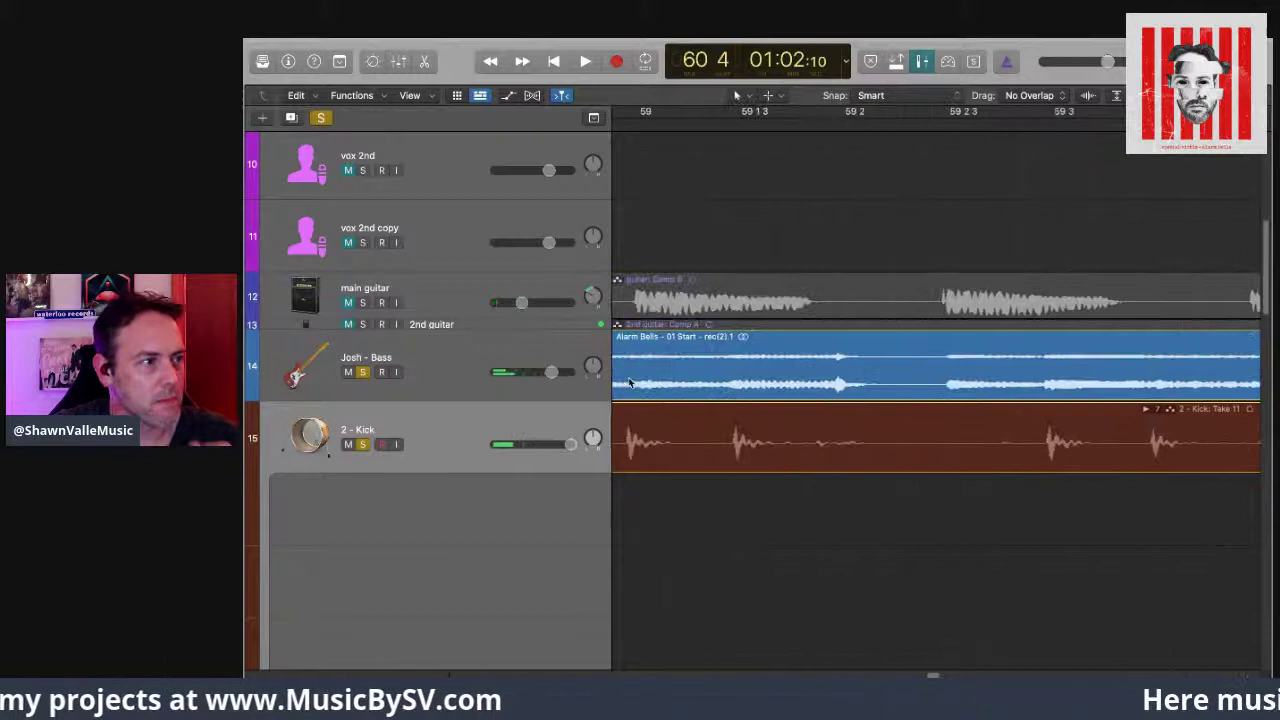
{"action": "left_click", "coordinate": [362, 372]}
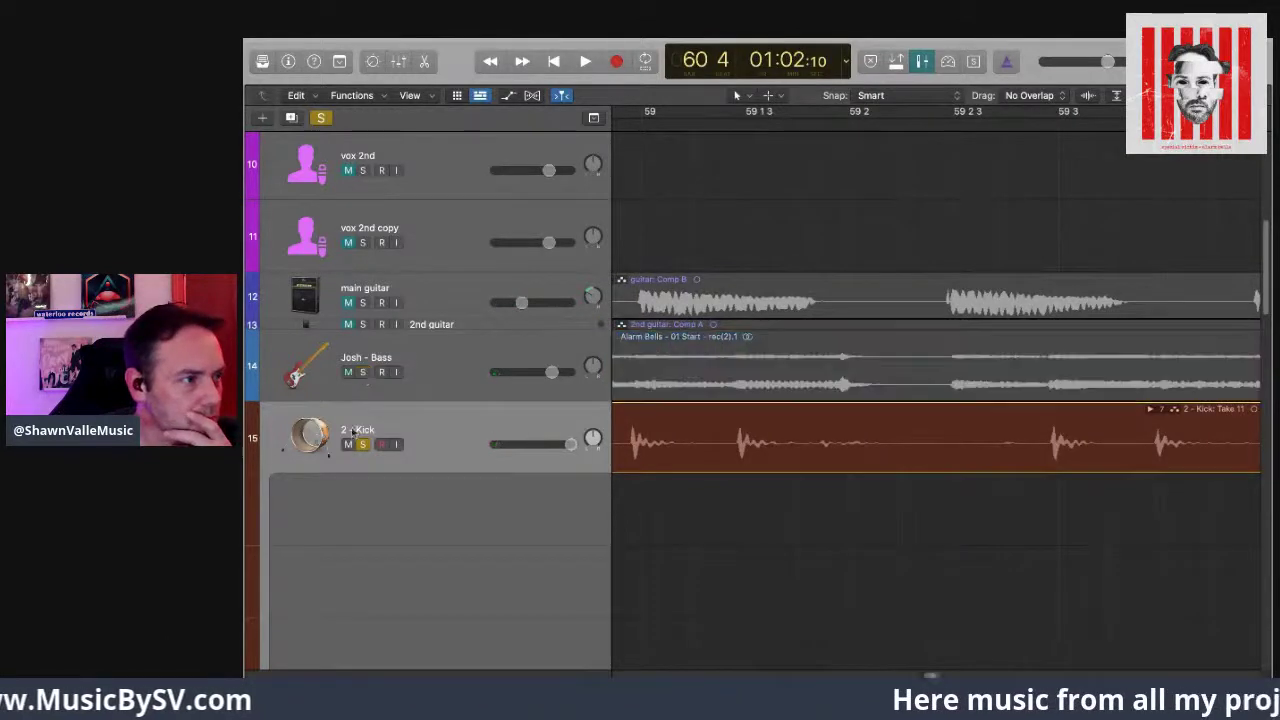
{"action": "left_click", "coordinate": [363, 445]}
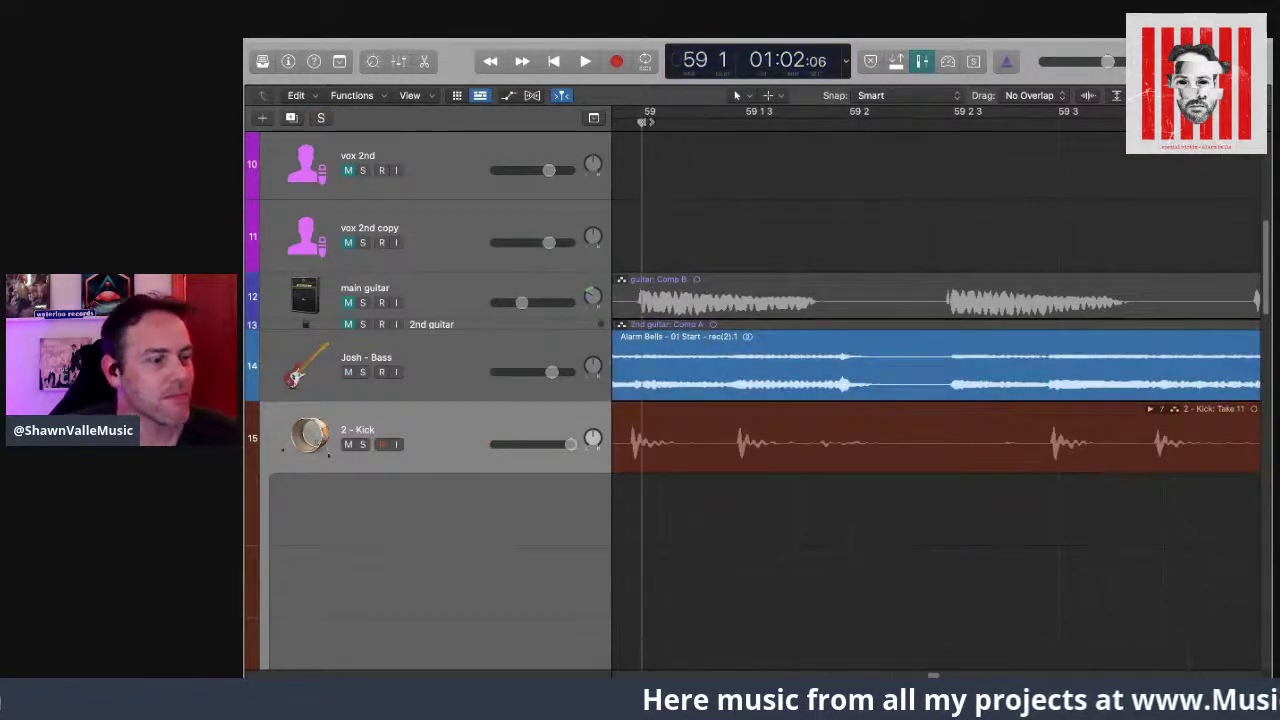
{"action": "key", "text": "space"}
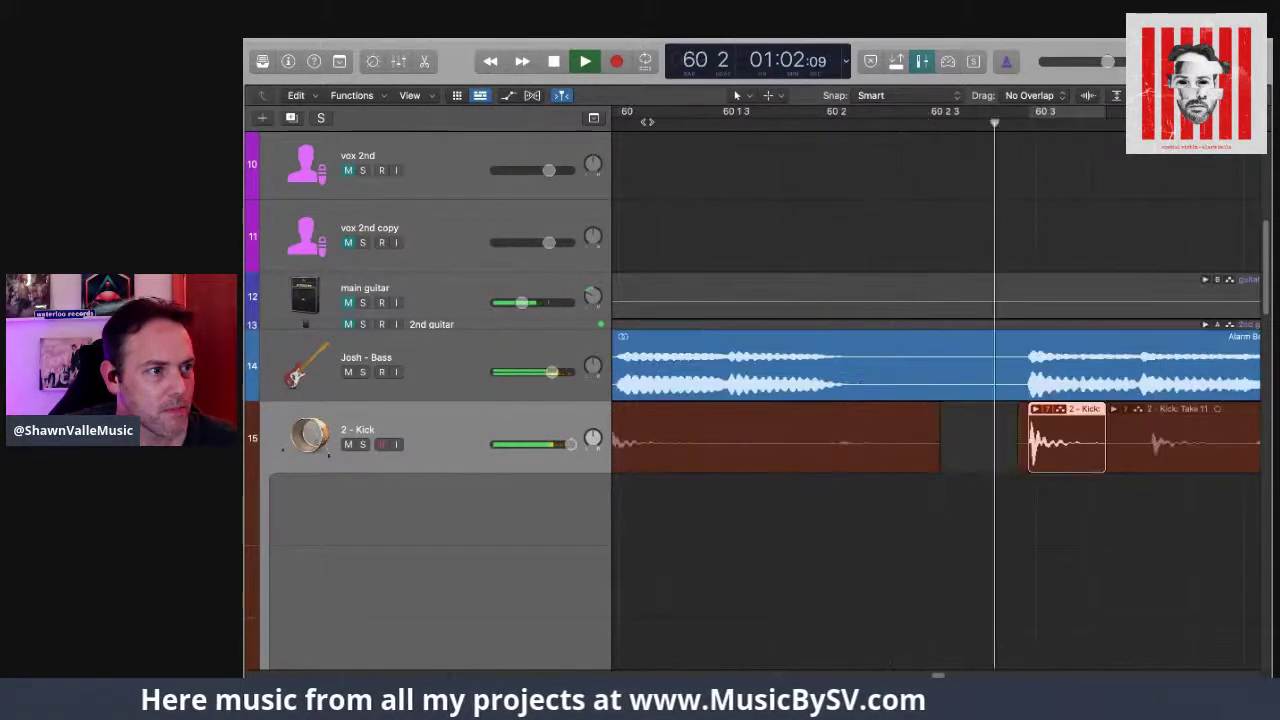
{"action": "key", "text": "space"}
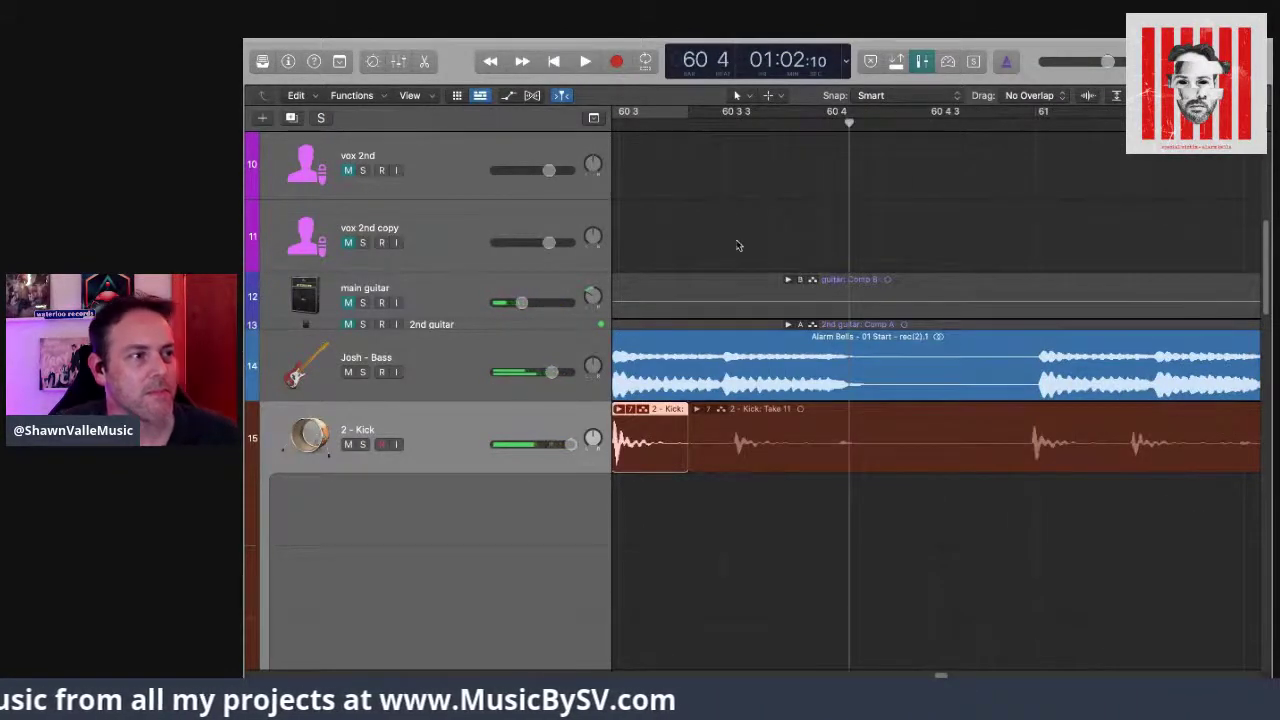
Step: Play all unmuted tracks from bar 59 beat 1 on to bar 82 beat 4 to listen for further timing mismatches
{"action": "scroll", "coordinate": [737, 246], "scroll_direction": "left", "scroll_amount": 10}
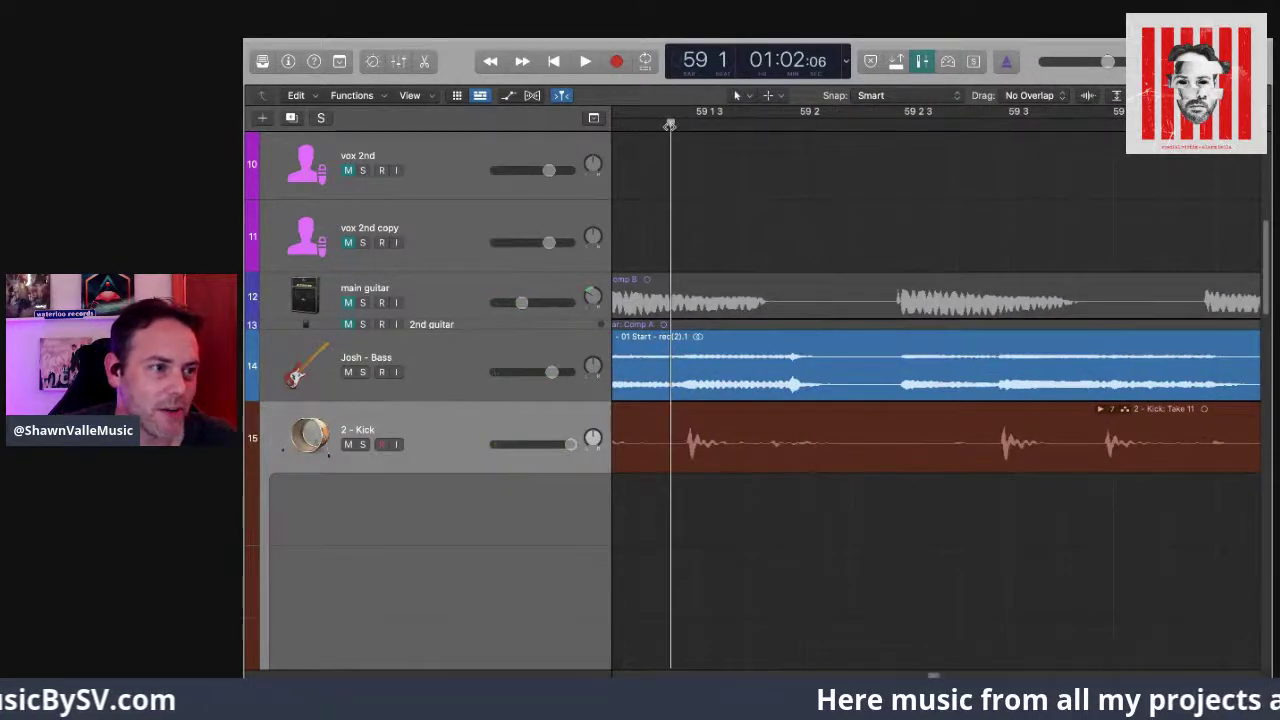
{"action": "key", "text": "space"}
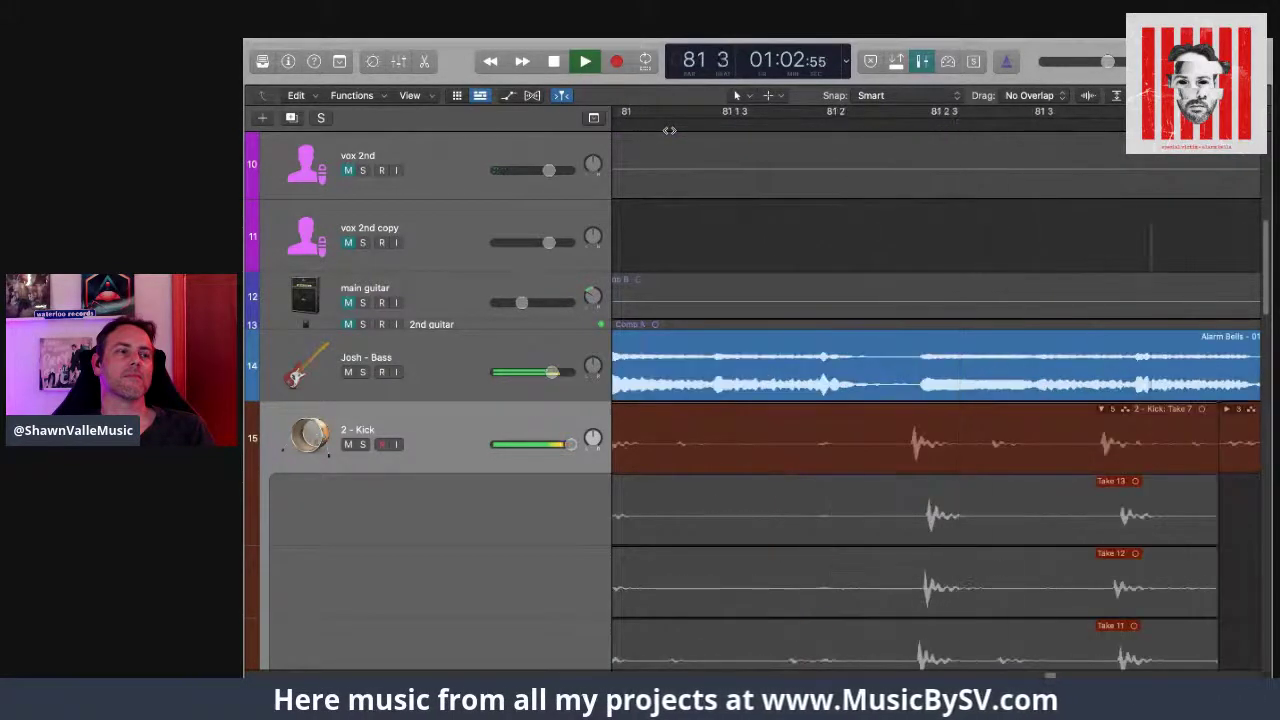
{"action": "key", "text": "space"}
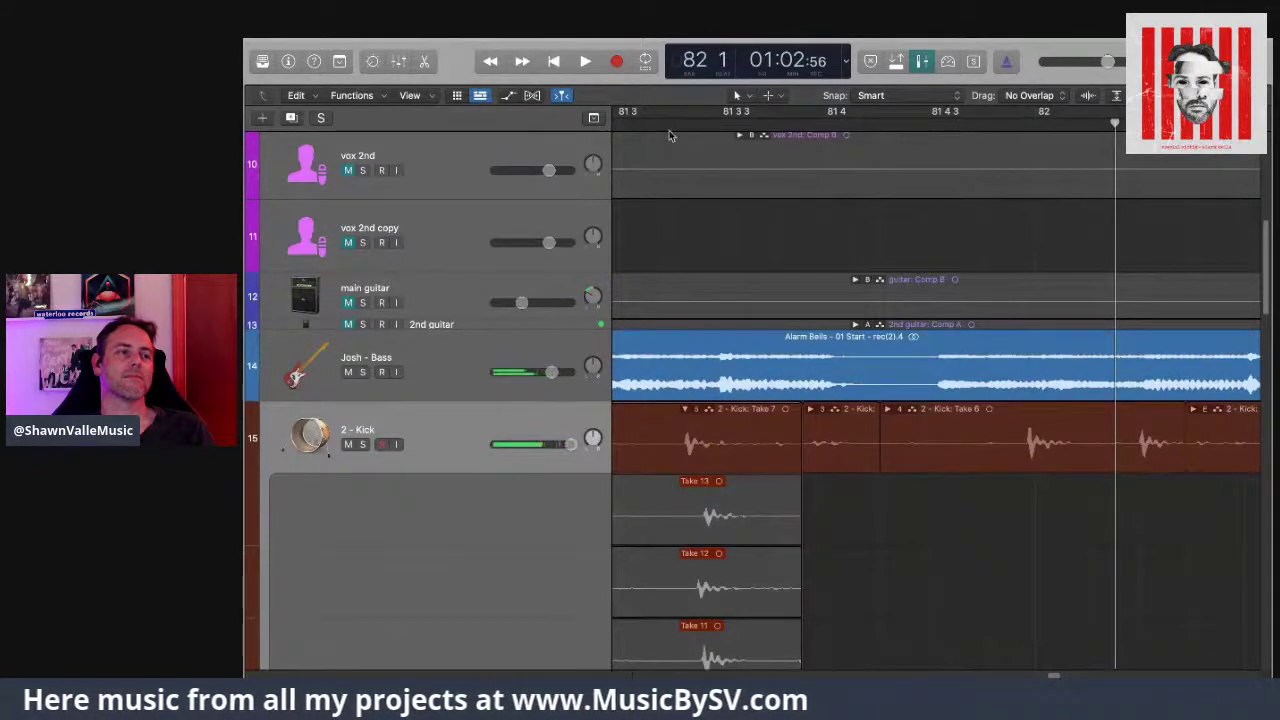
{"action": "key", "text": "space"}
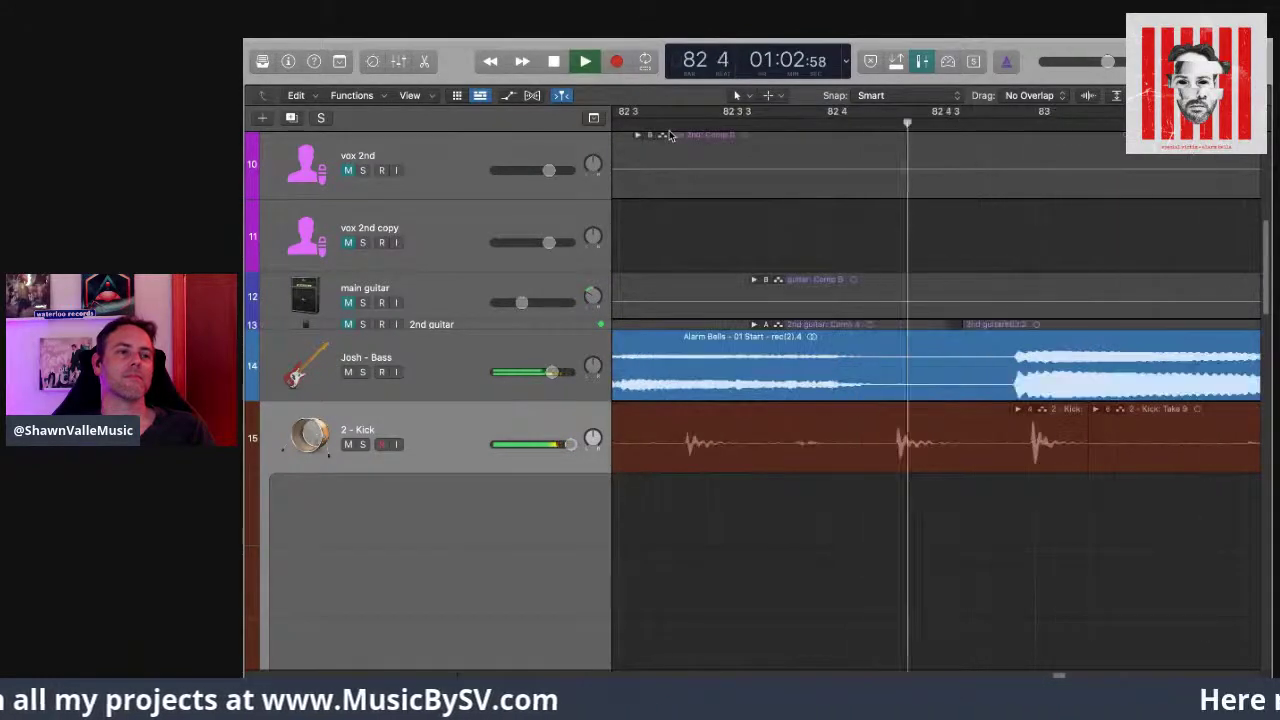
{"action": "key", "text": "space"}
Step: Replay the passage from bar 81 to bar 83, and listen from bar 82 beat 1 through bar 102 beat 4
{"action": "scroll", "coordinate": [642, 186], "scroll_direction": "left", "scroll_amount": 6}
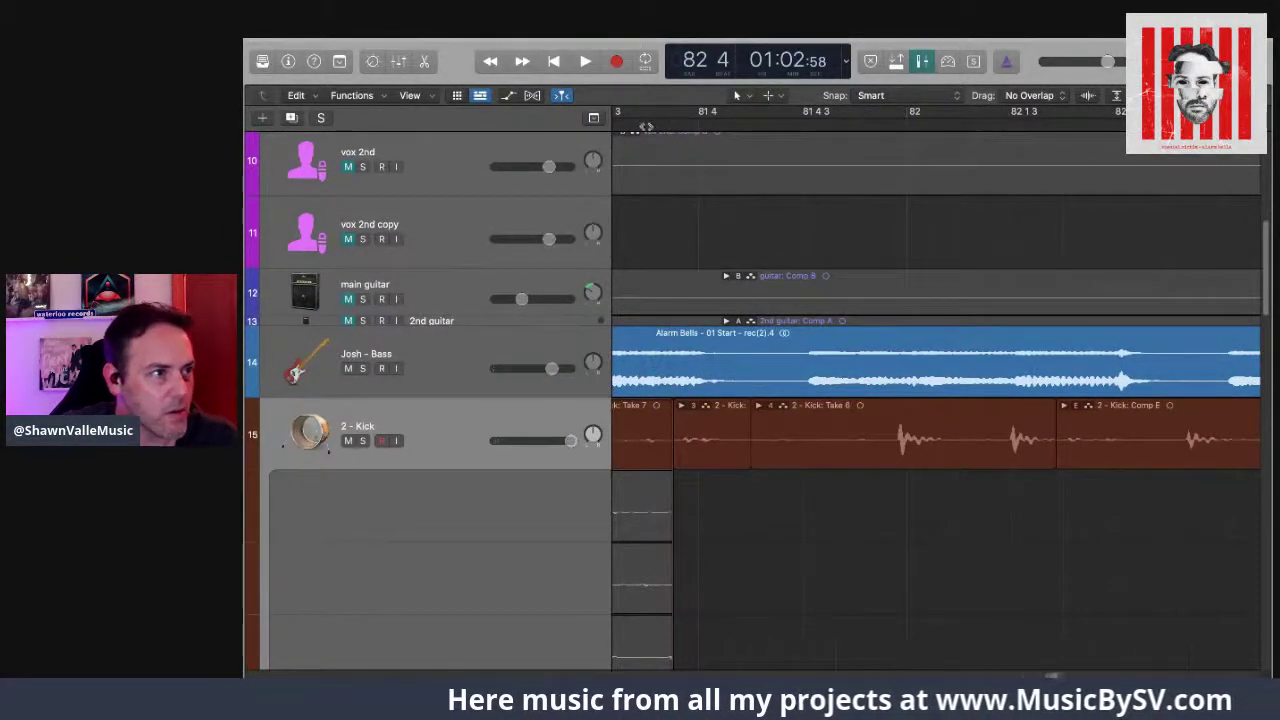
{"action": "key", "text": "space"}
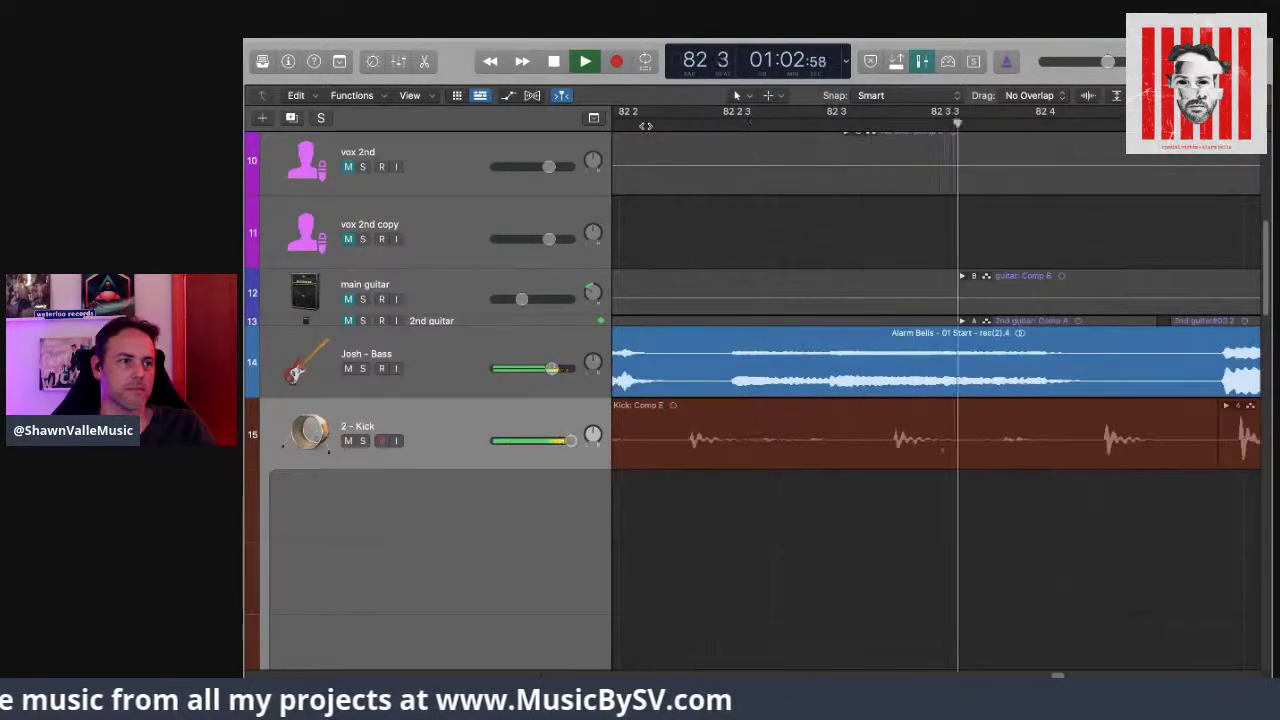
{"action": "key", "text": "space"}
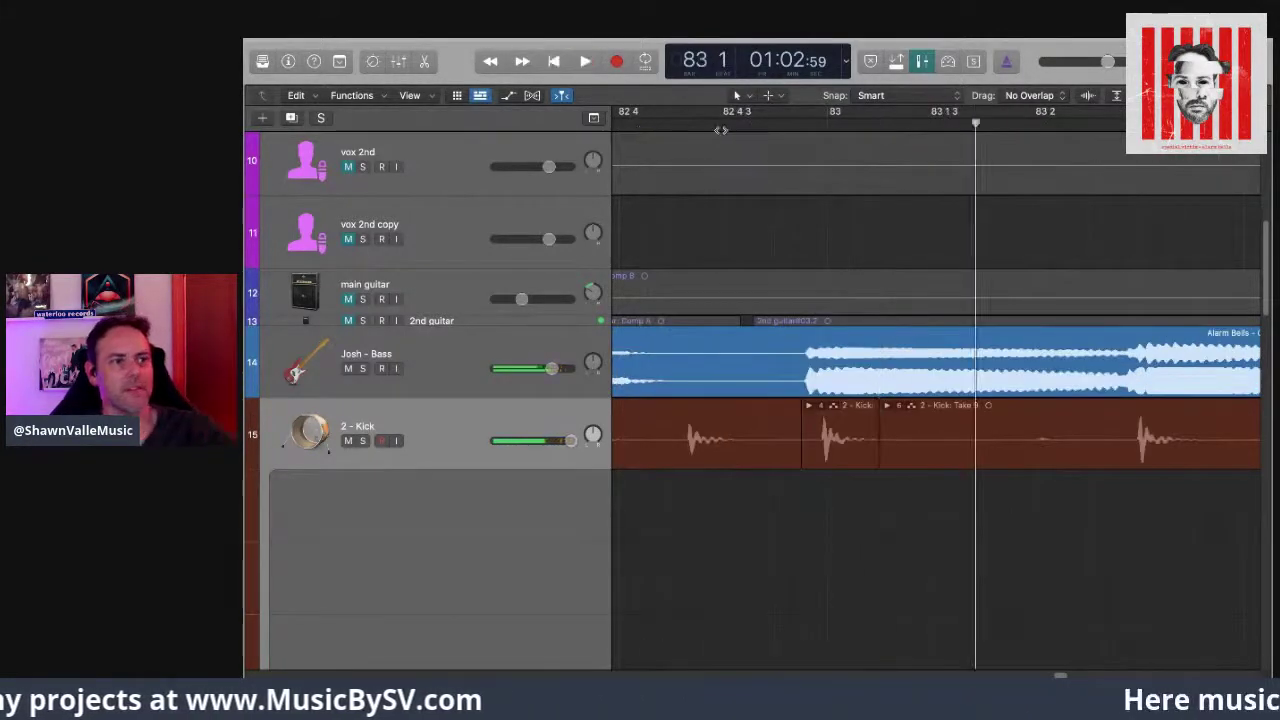
{"action": "scroll", "coordinate": [720, 130], "scroll_direction": "left", "scroll_amount": 5}
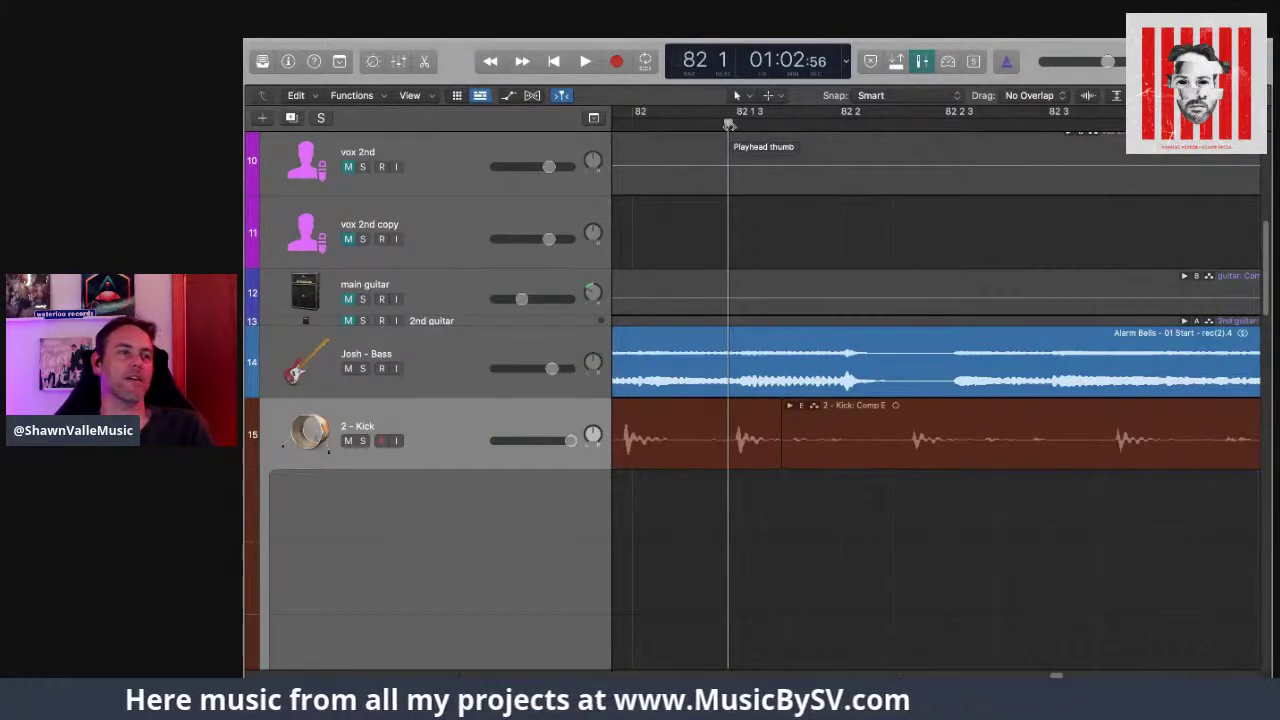
{"action": "key", "text": "space"}
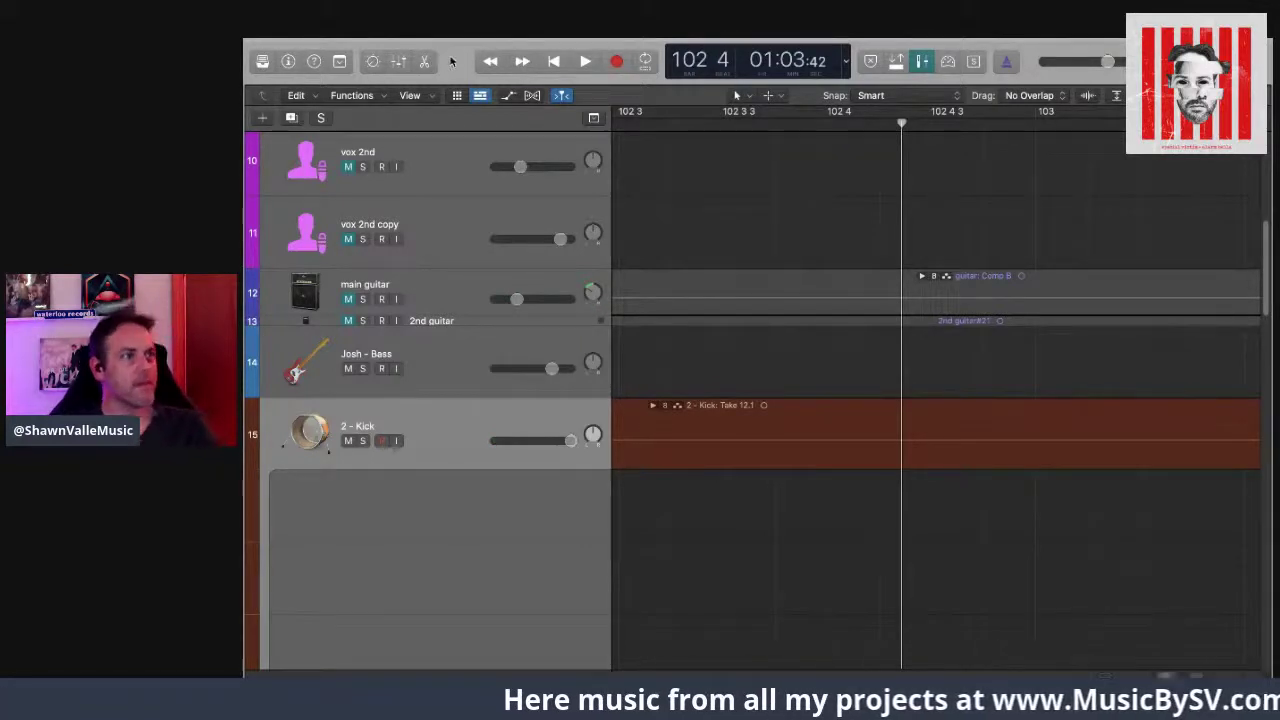
Step: Save the Alarm Bells project
{"action": "mouse_move", "coordinate": [457, 60]}
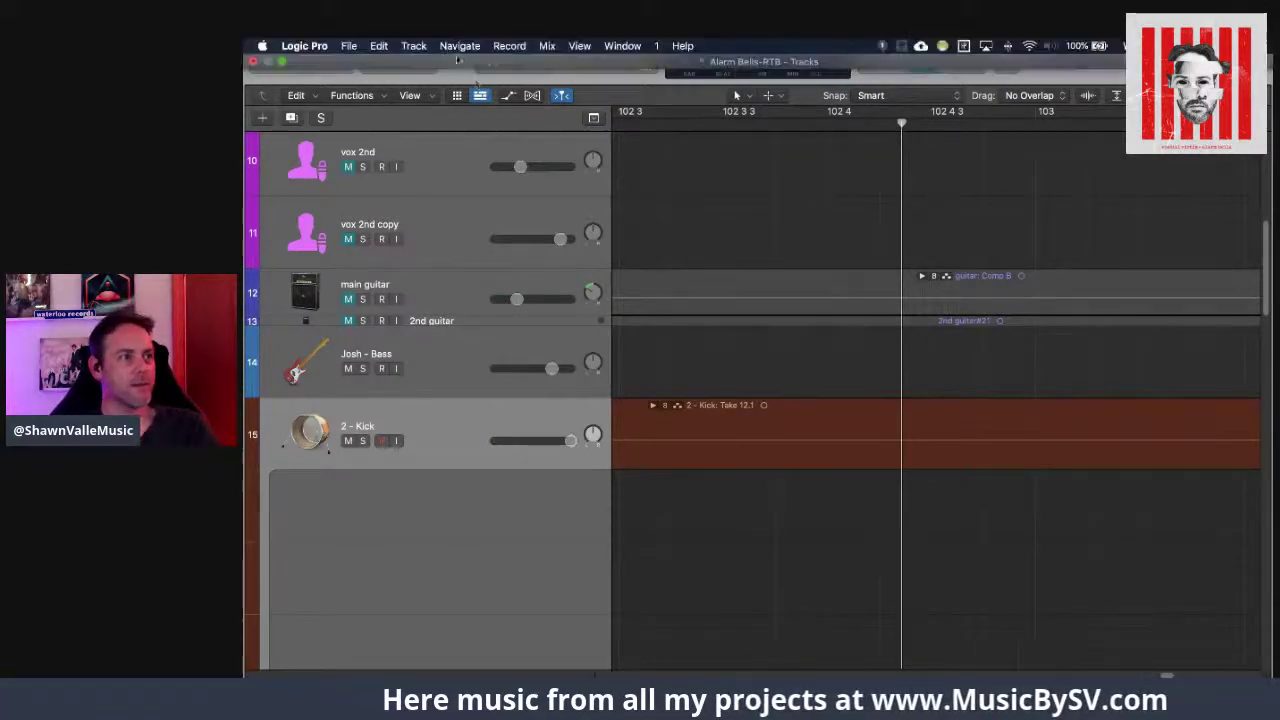
{"action": "left_click", "coordinate": [349, 46]}
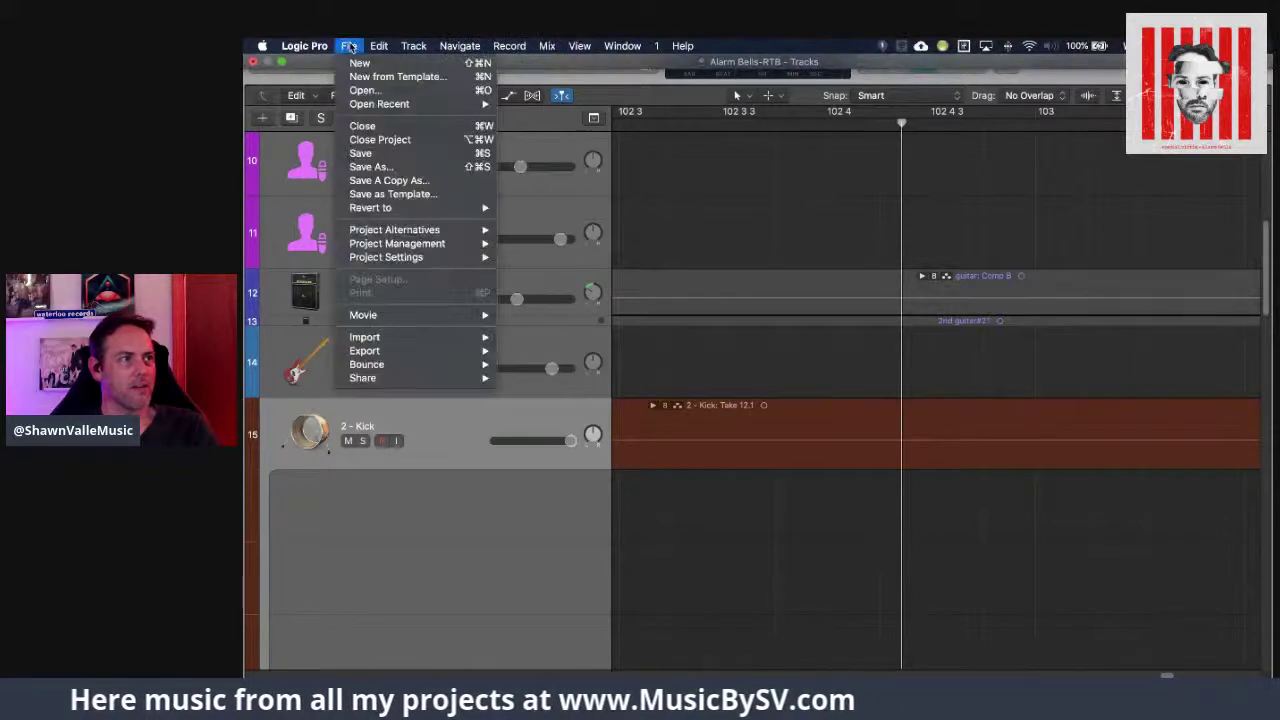
{"action": "left_click", "coordinate": [362, 153]}
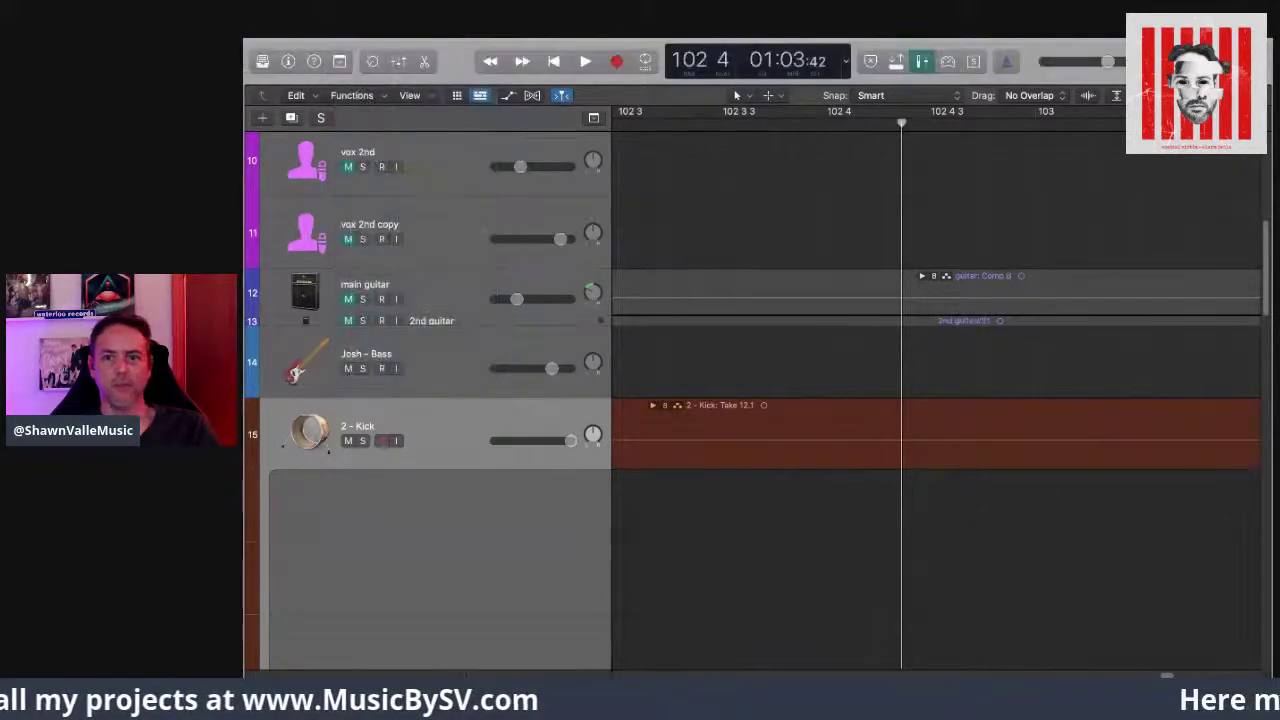